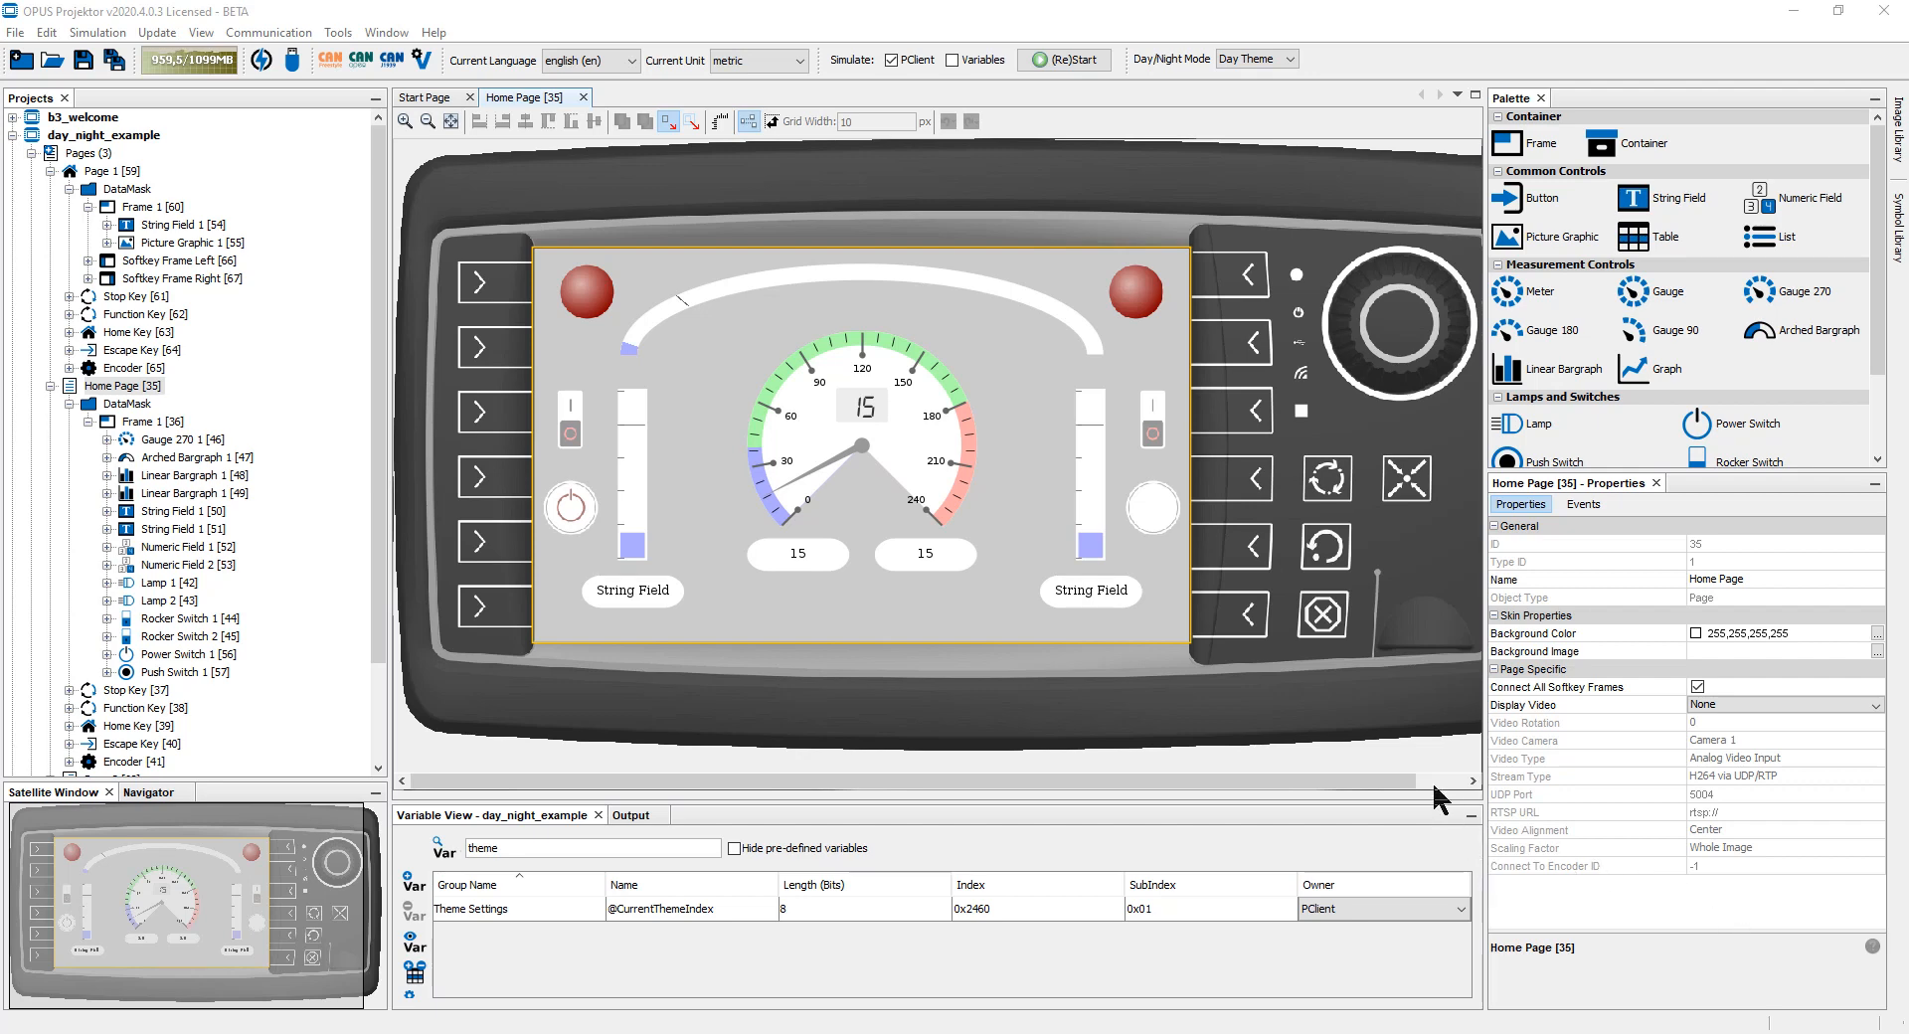
- Preview the Home Page in Night Theme and switch it back to Day Theme
left_click(1233, 720)
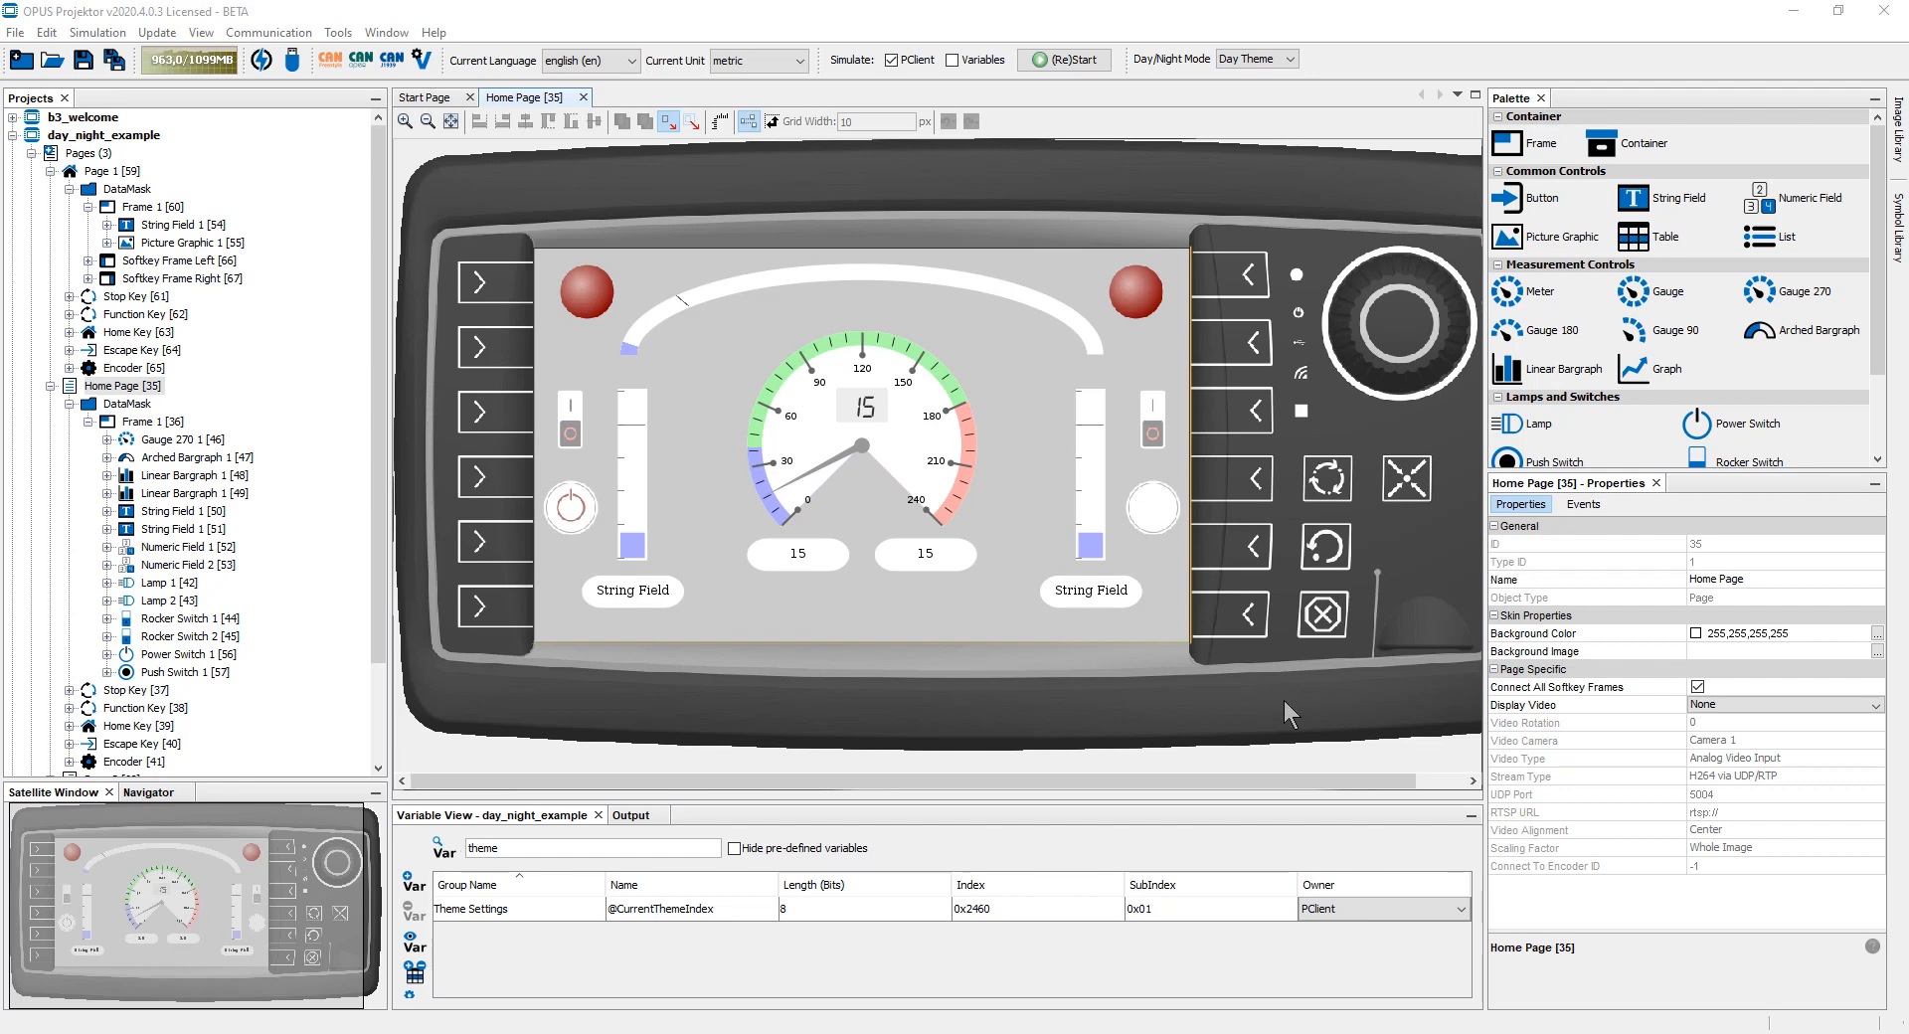
left_click(1292, 58)
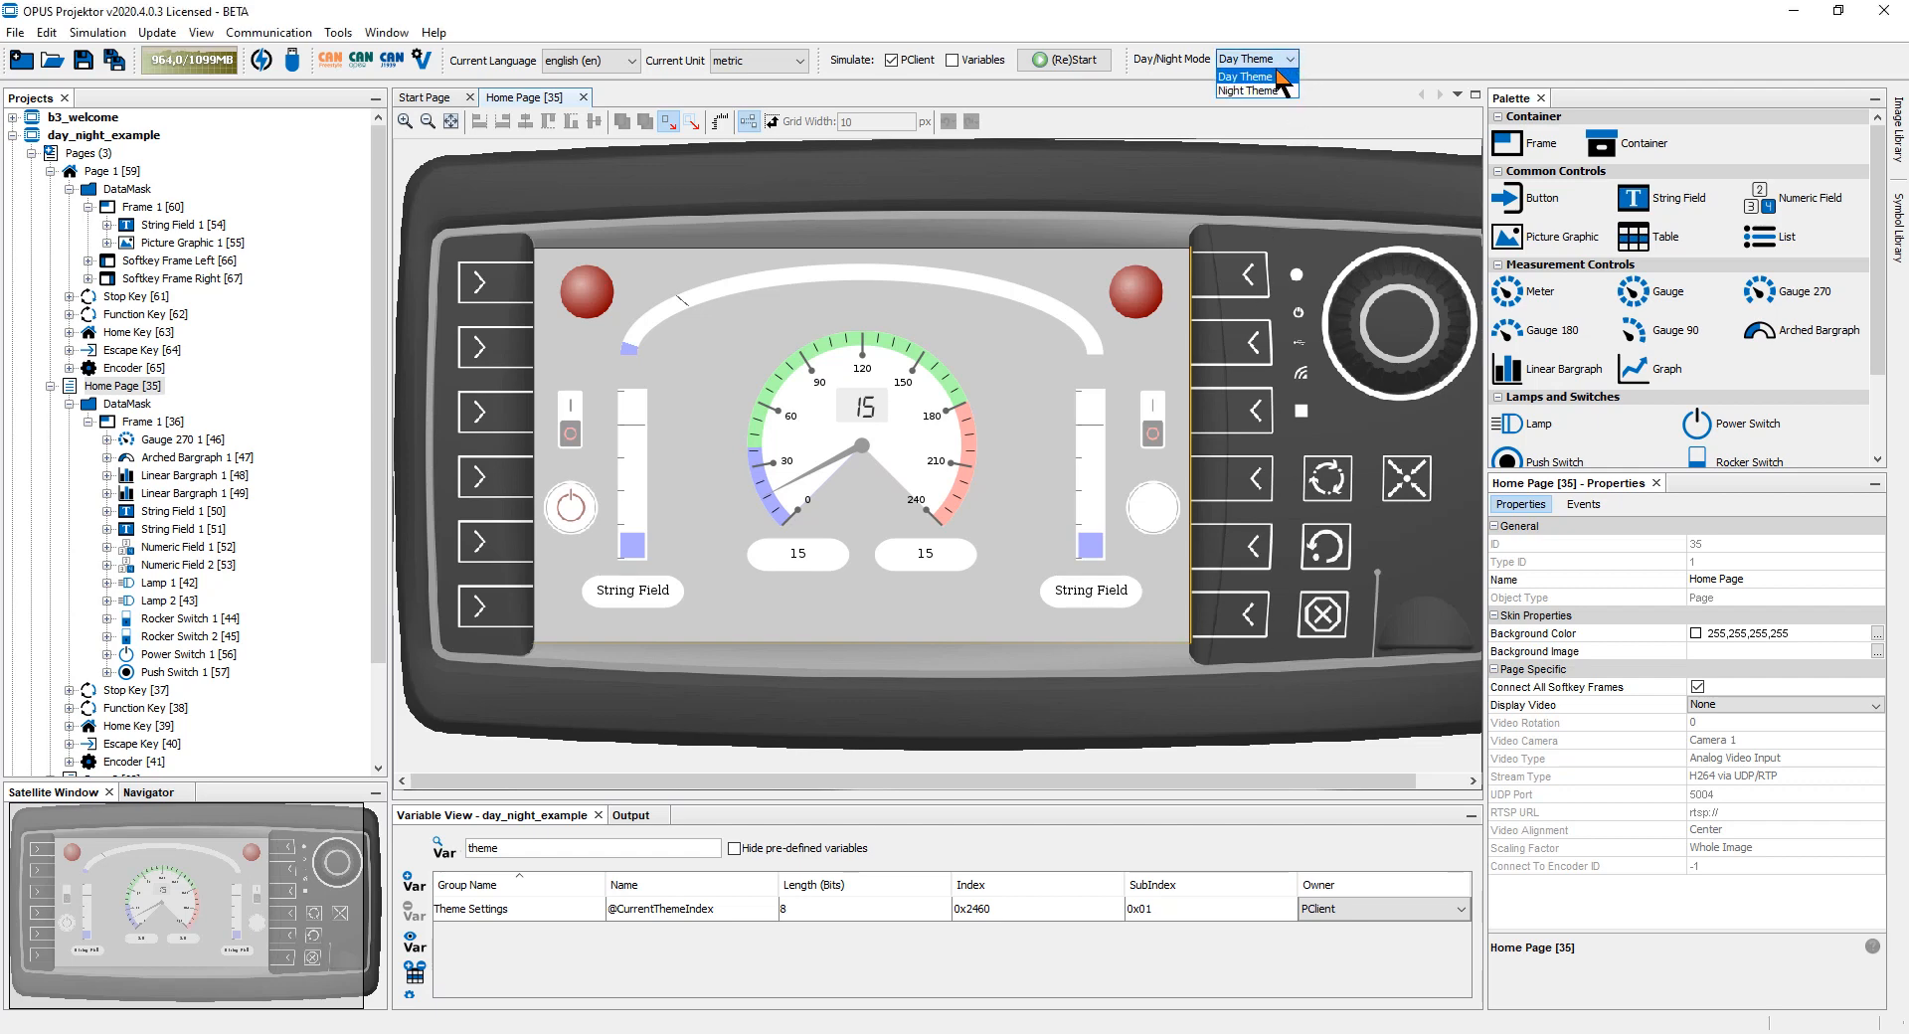
left_click(1277, 90)
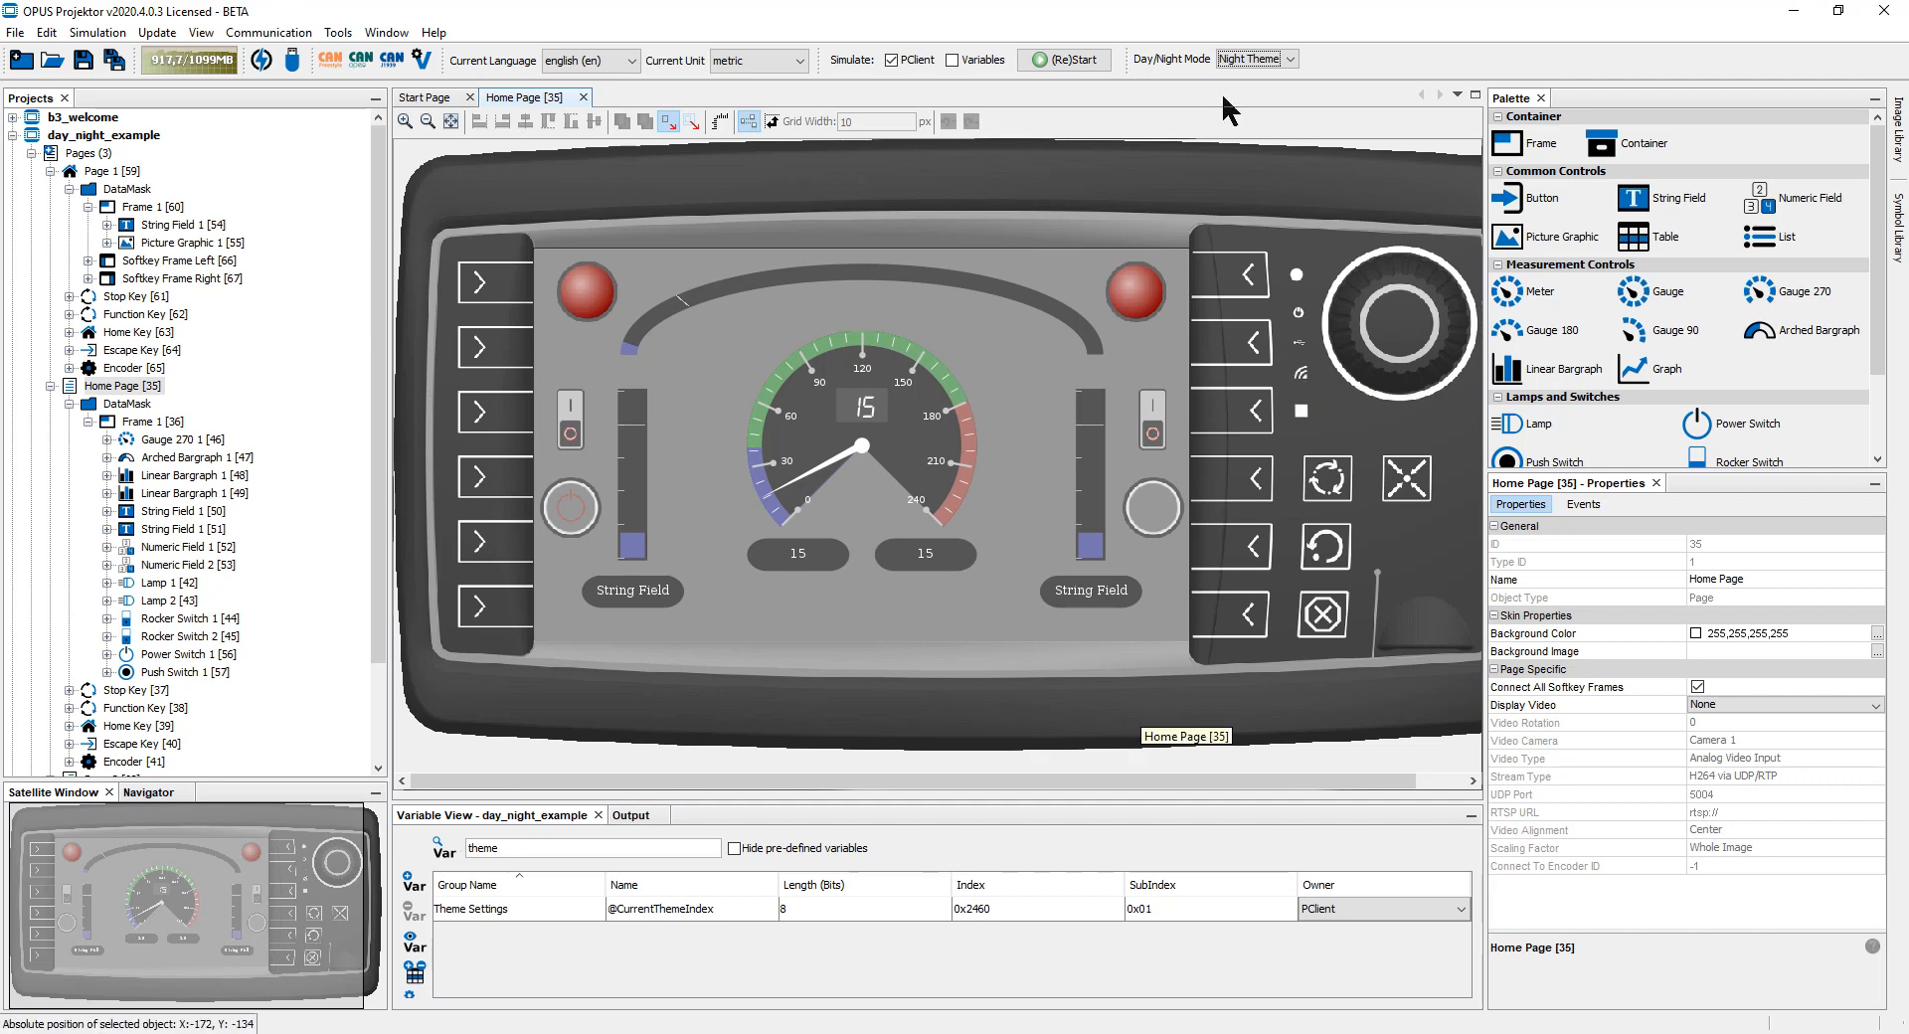
left_click(1288, 62)
left_click(1248, 76)
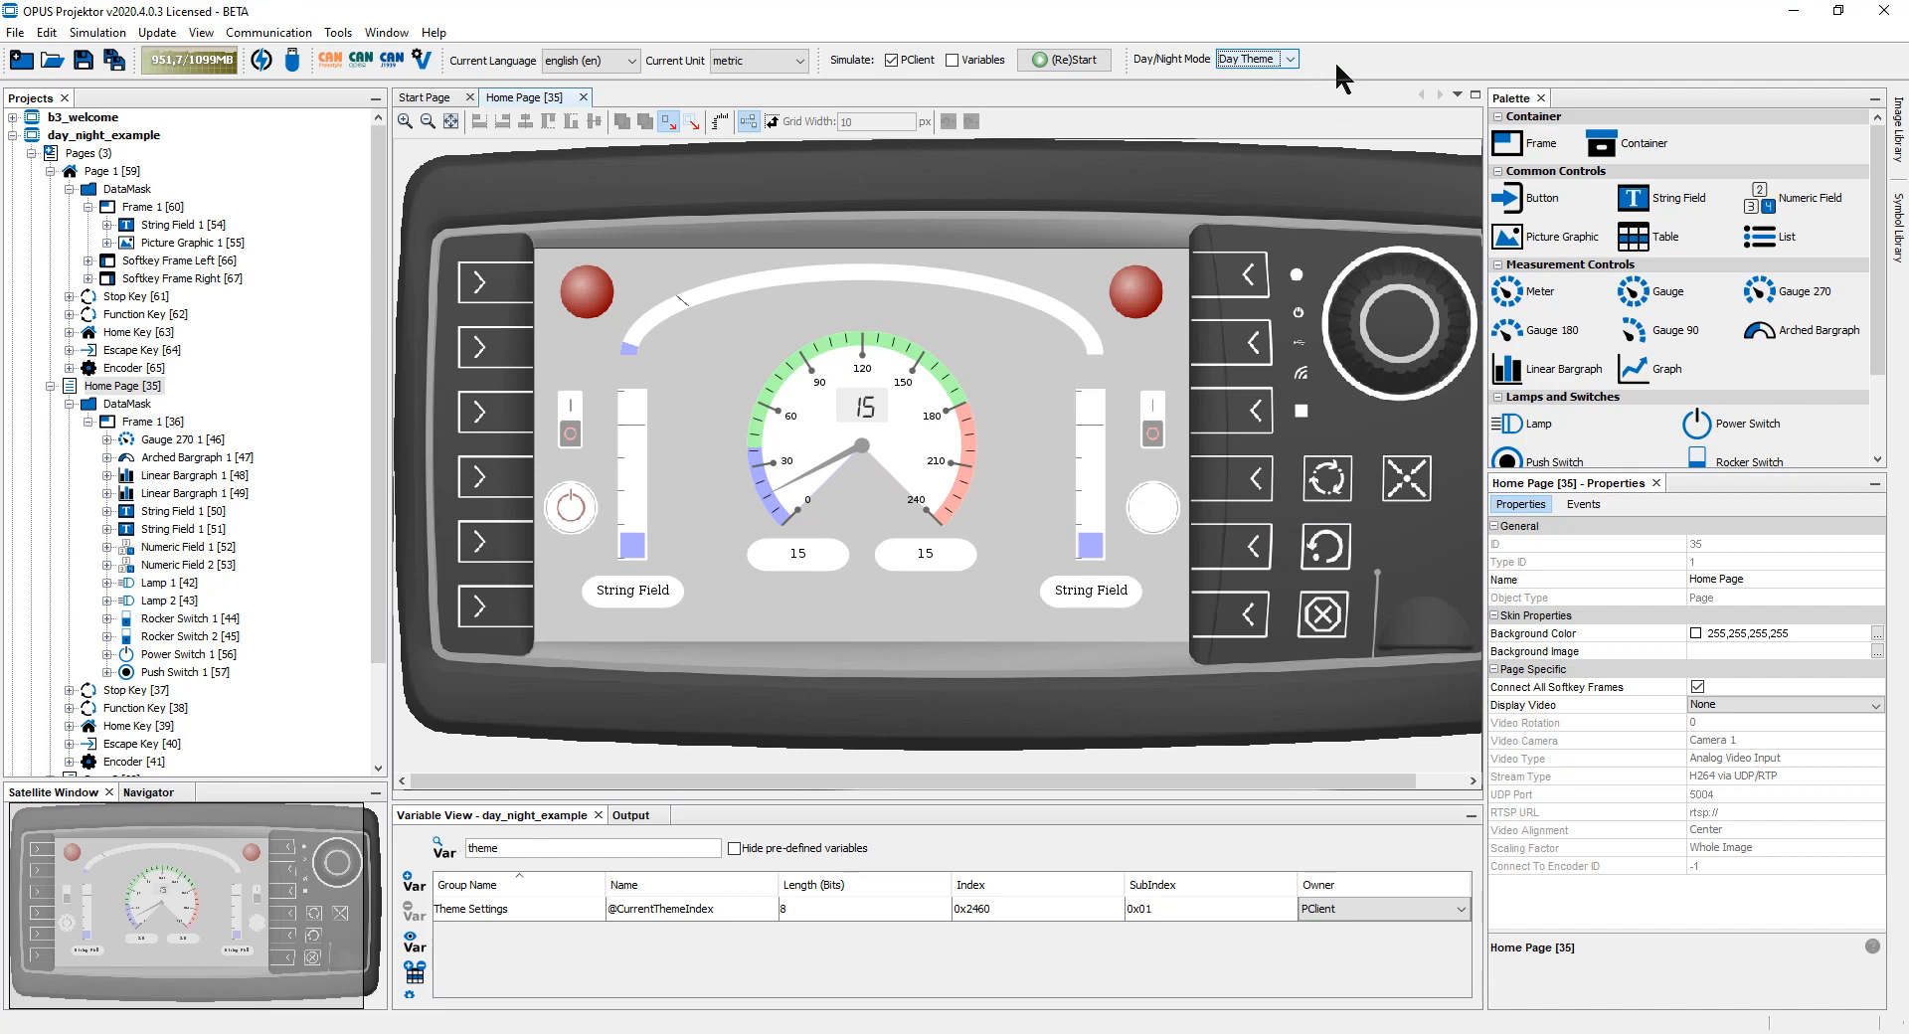
left_click(1251, 77)
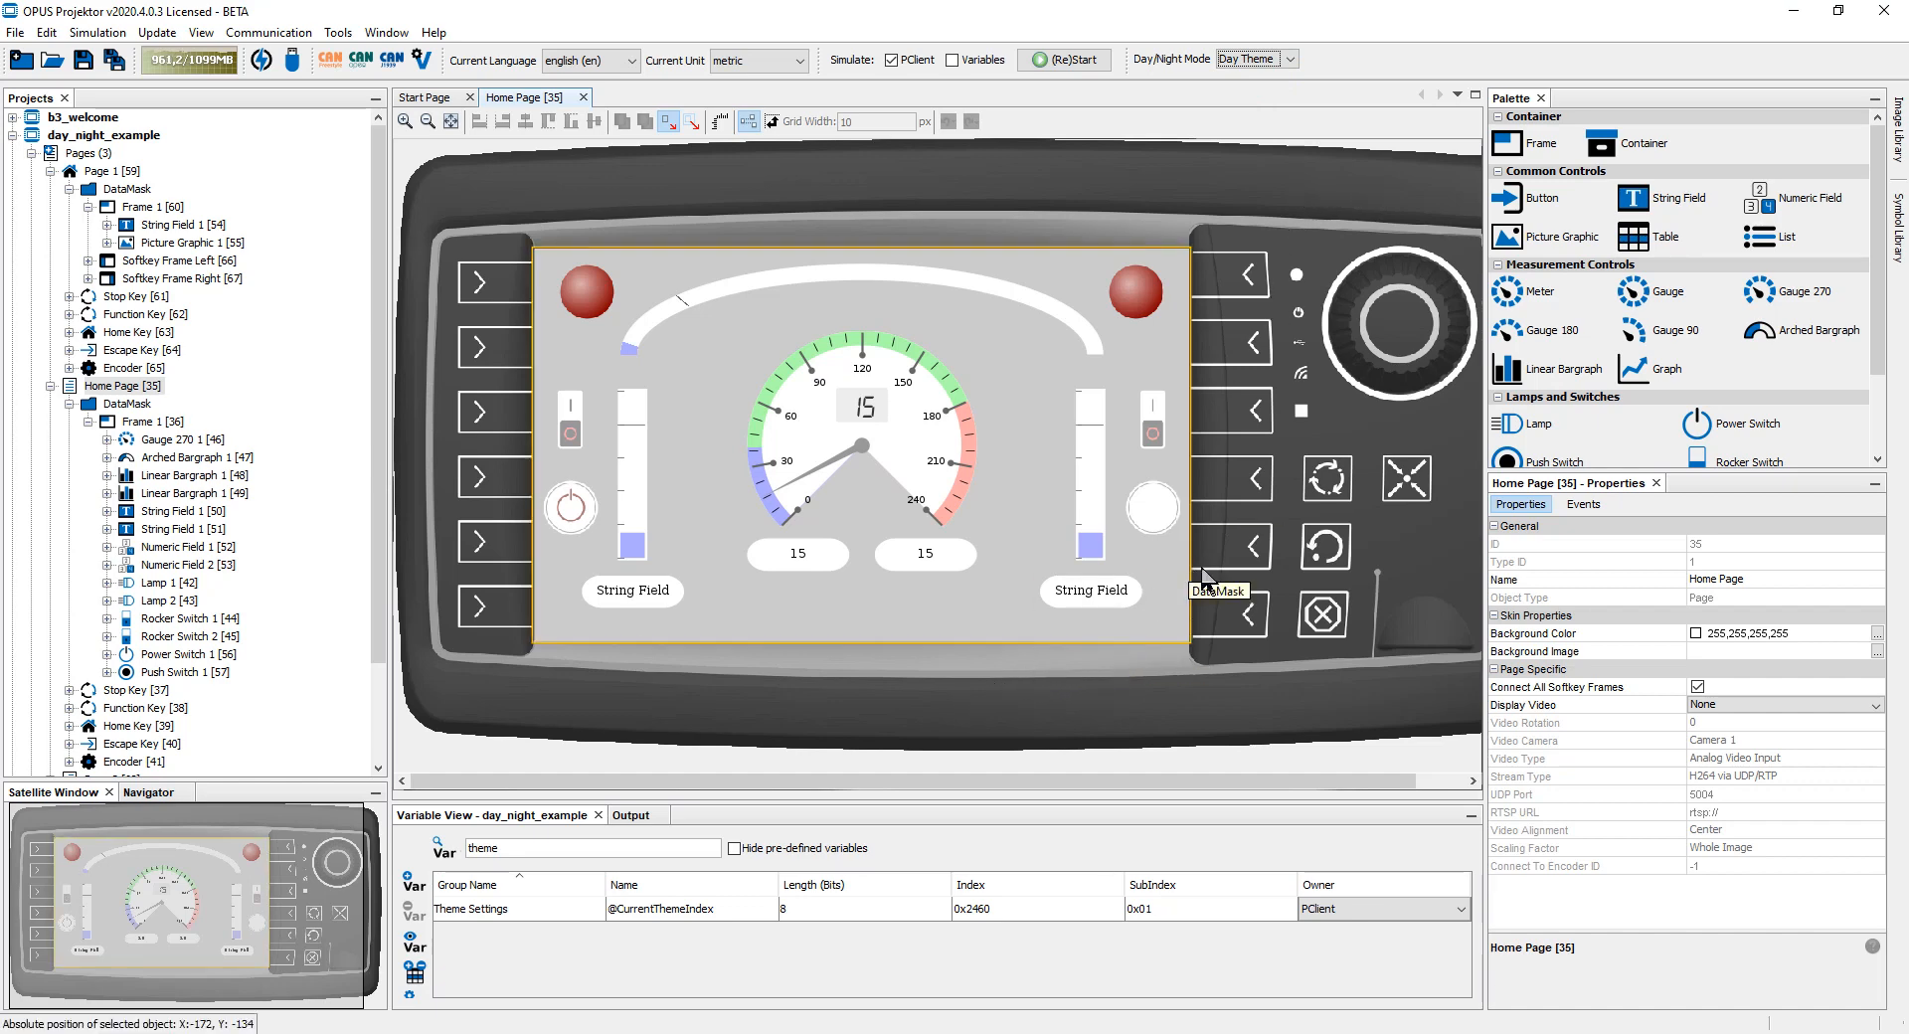
- Add a button below the gauge on the Home Page and resize it to about 88 by 79
left_click_drag(1540, 204, 855, 604)
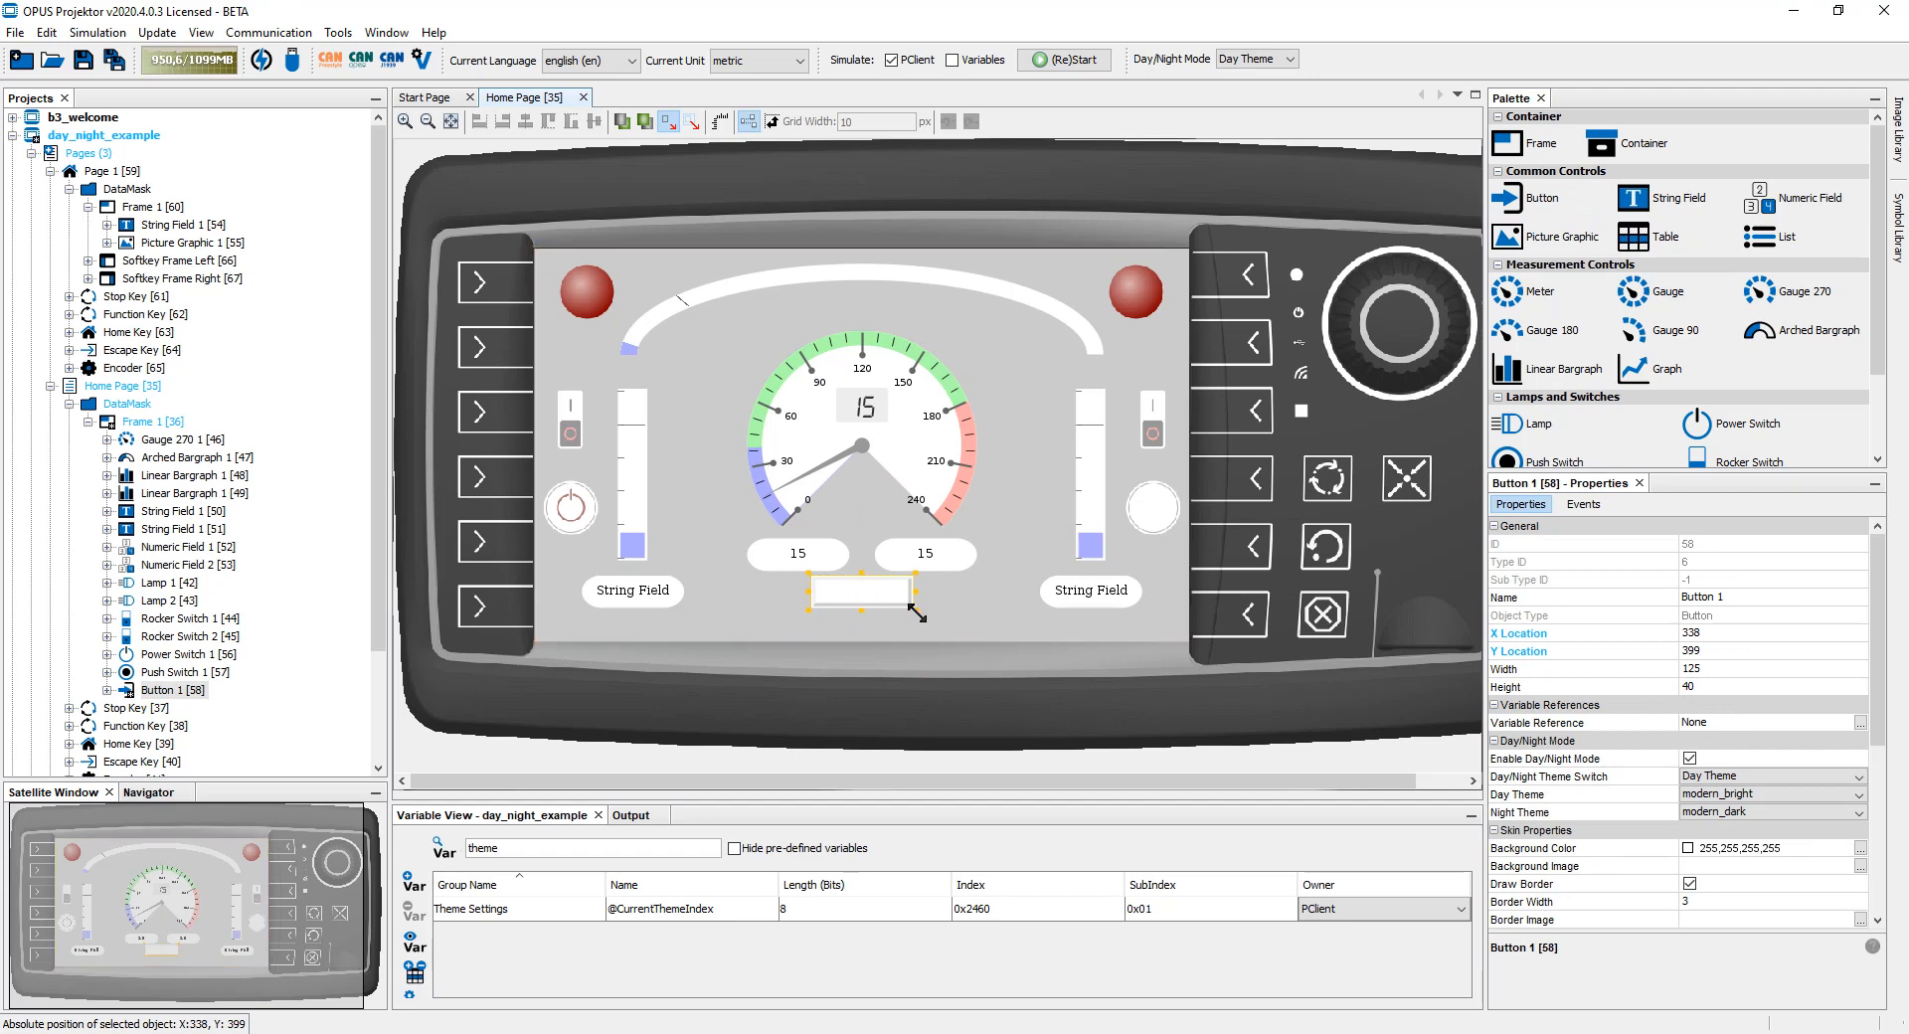
left_click_drag(913, 613, 873, 602)
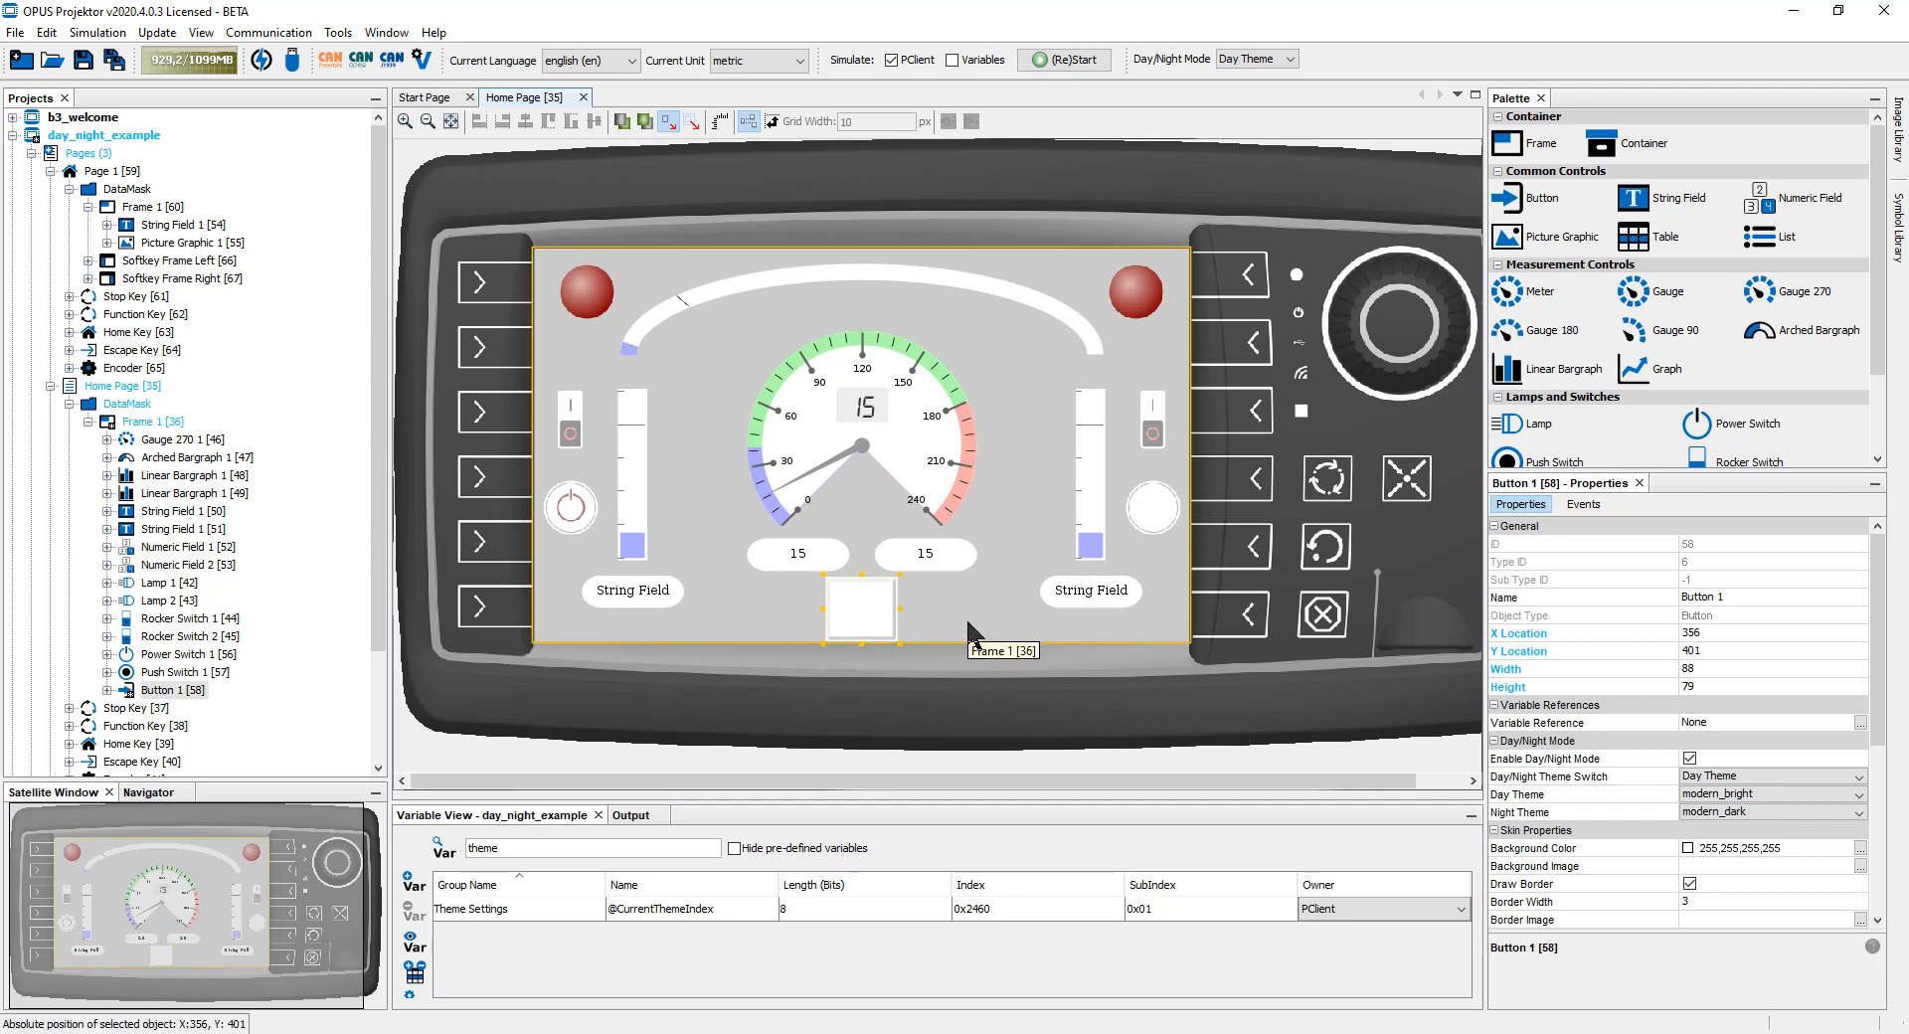
- Search the symbol library for "sun" and assign the outlined sun symbol as the new button's released image
left_click(1899, 228)
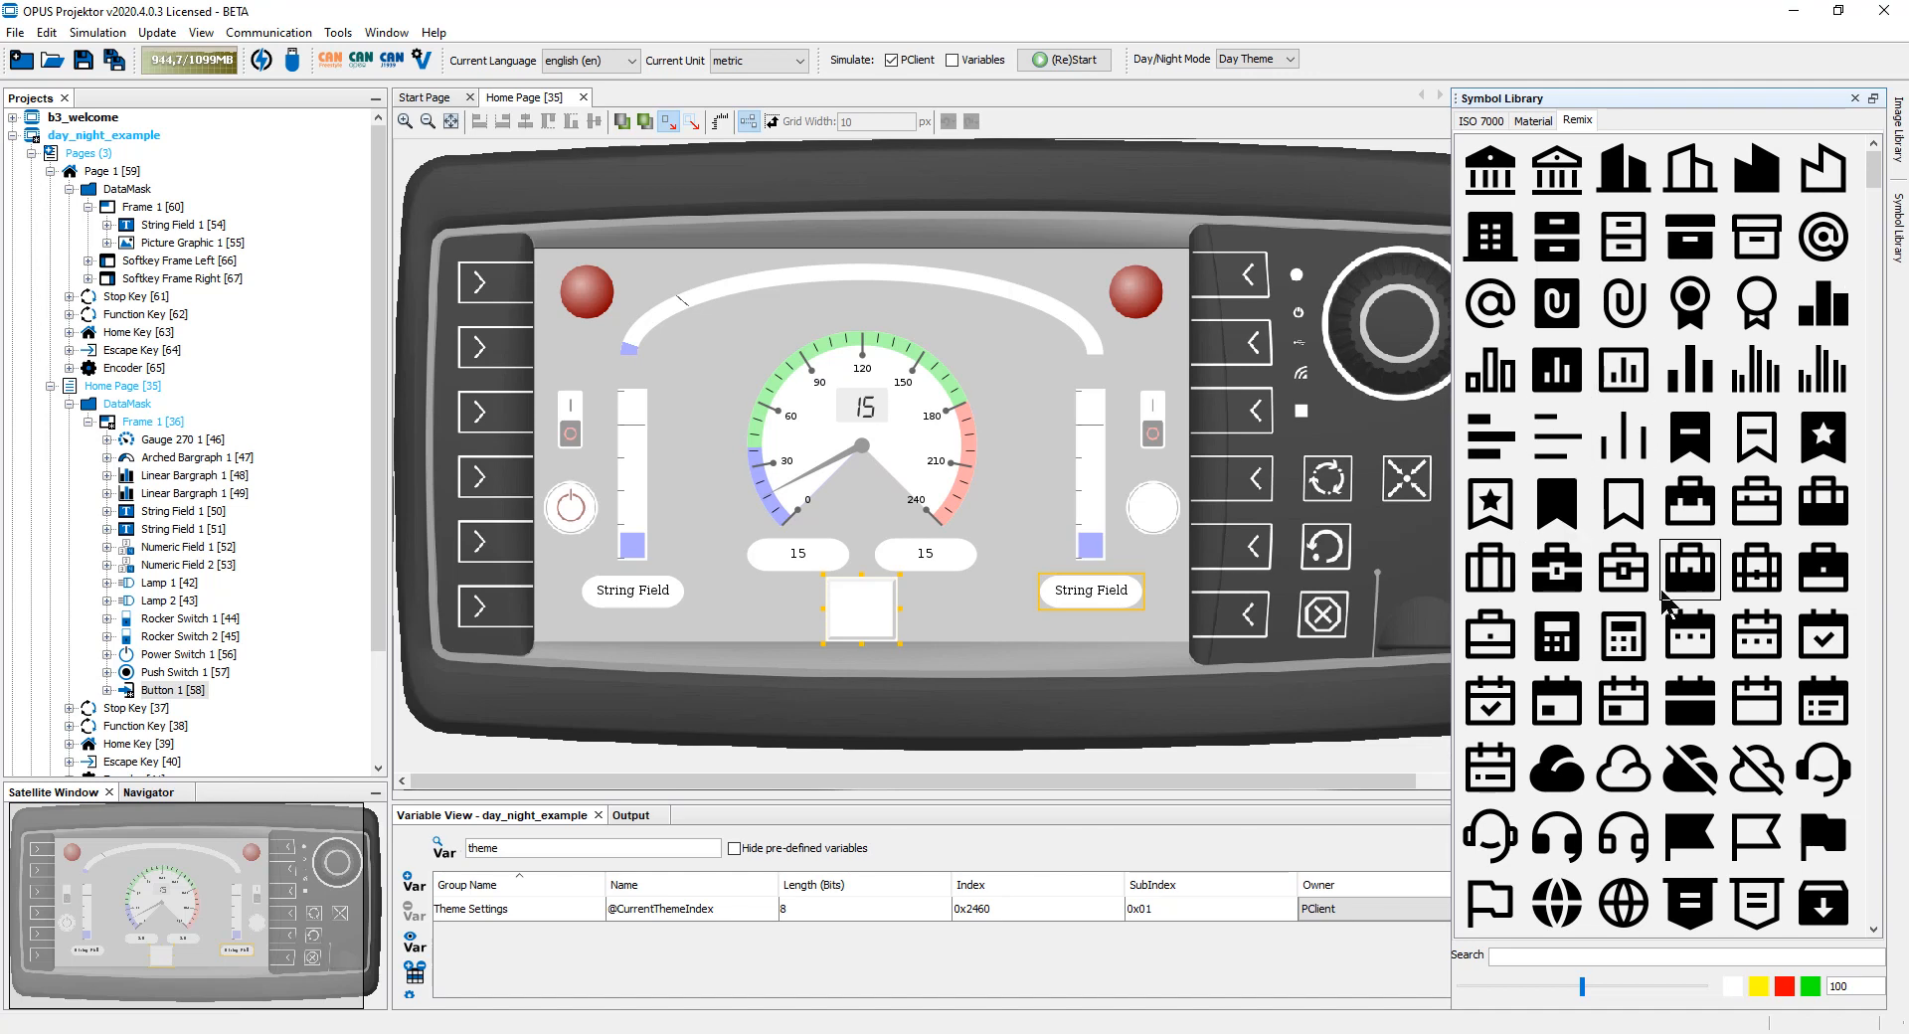
left_click(1556, 959)
type("sun")
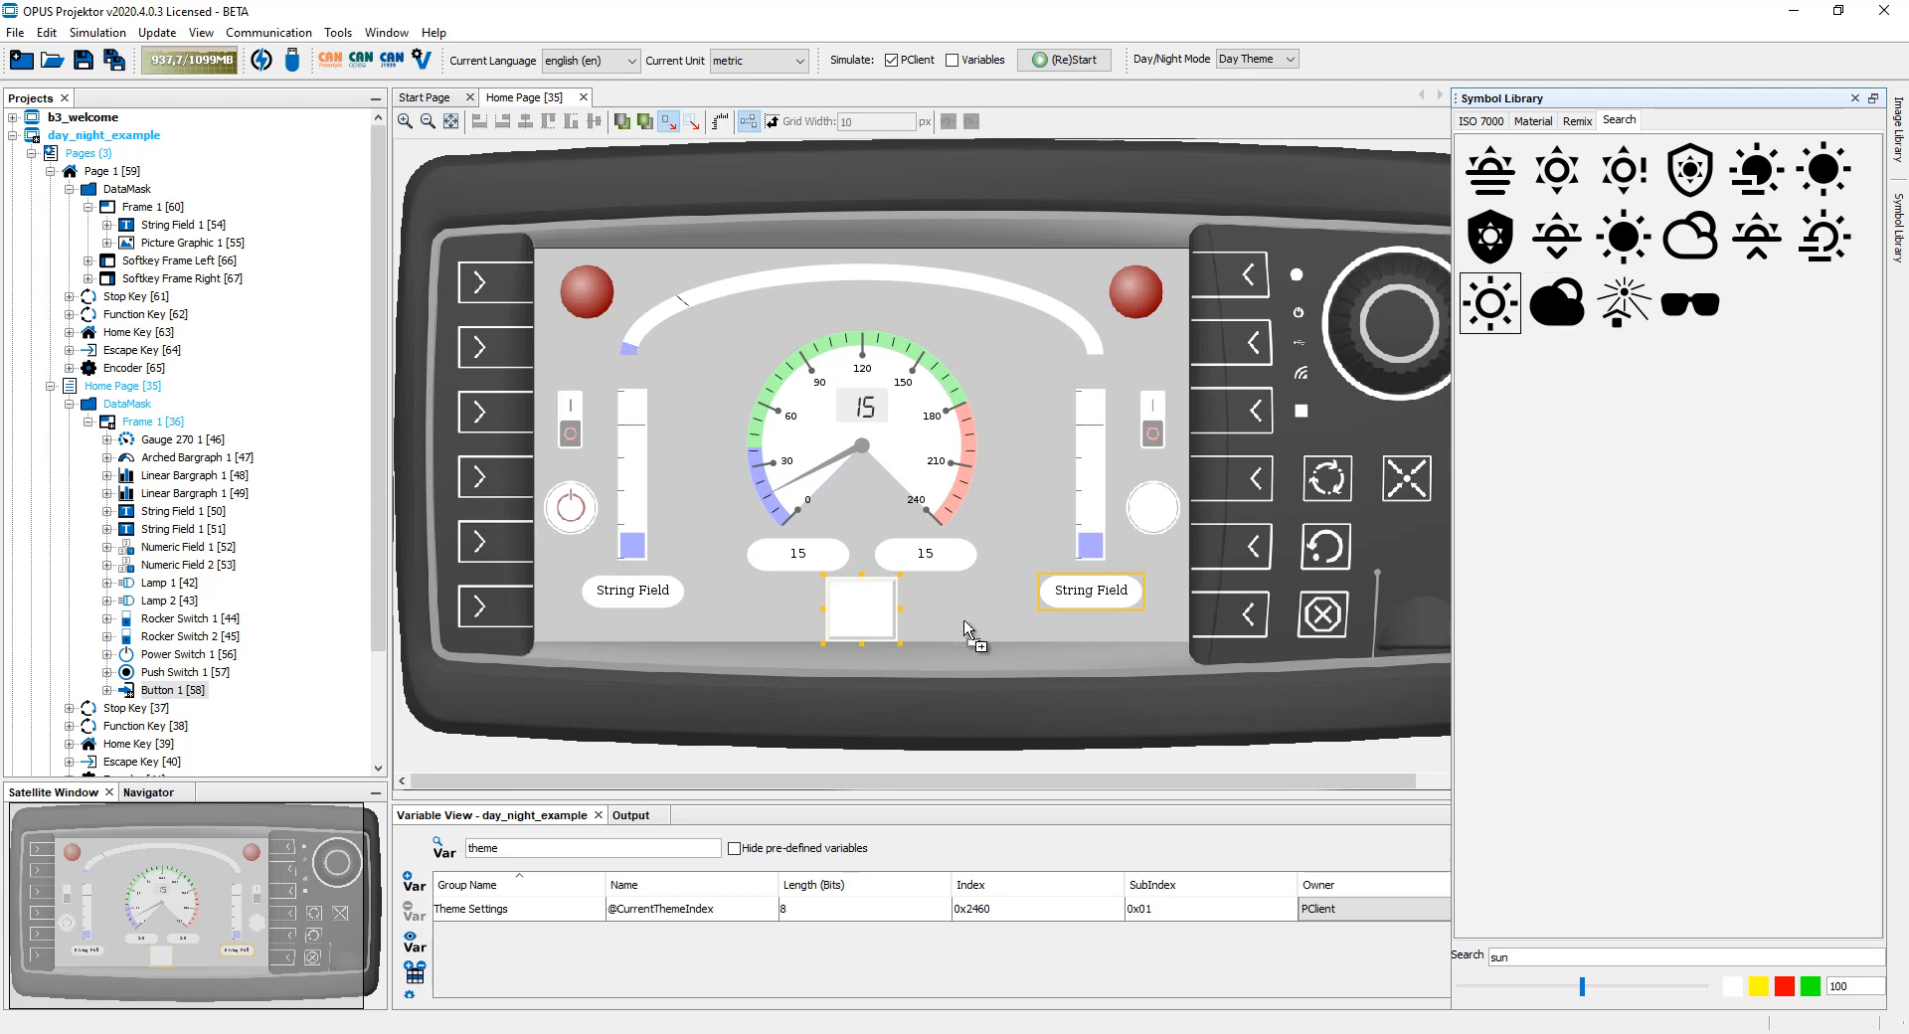
right_click(846, 602)
mouse_move(875, 614)
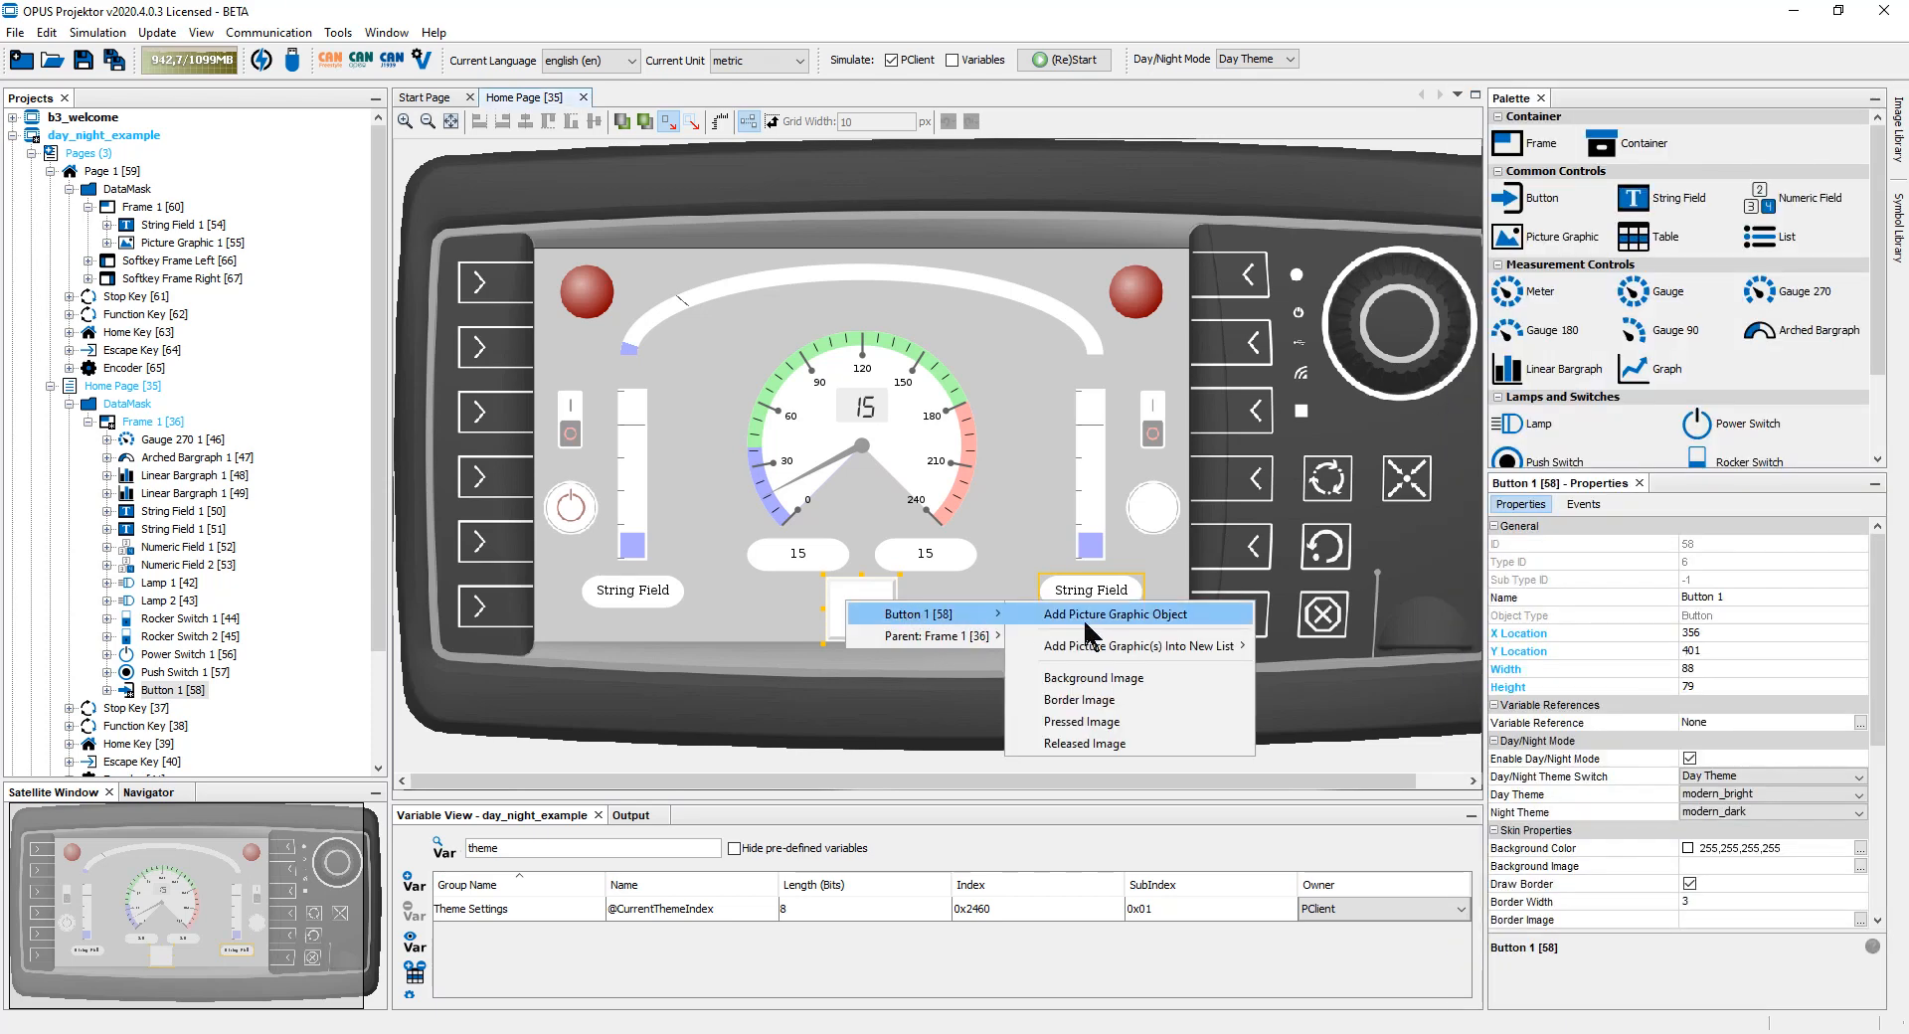
left_click(1088, 748)
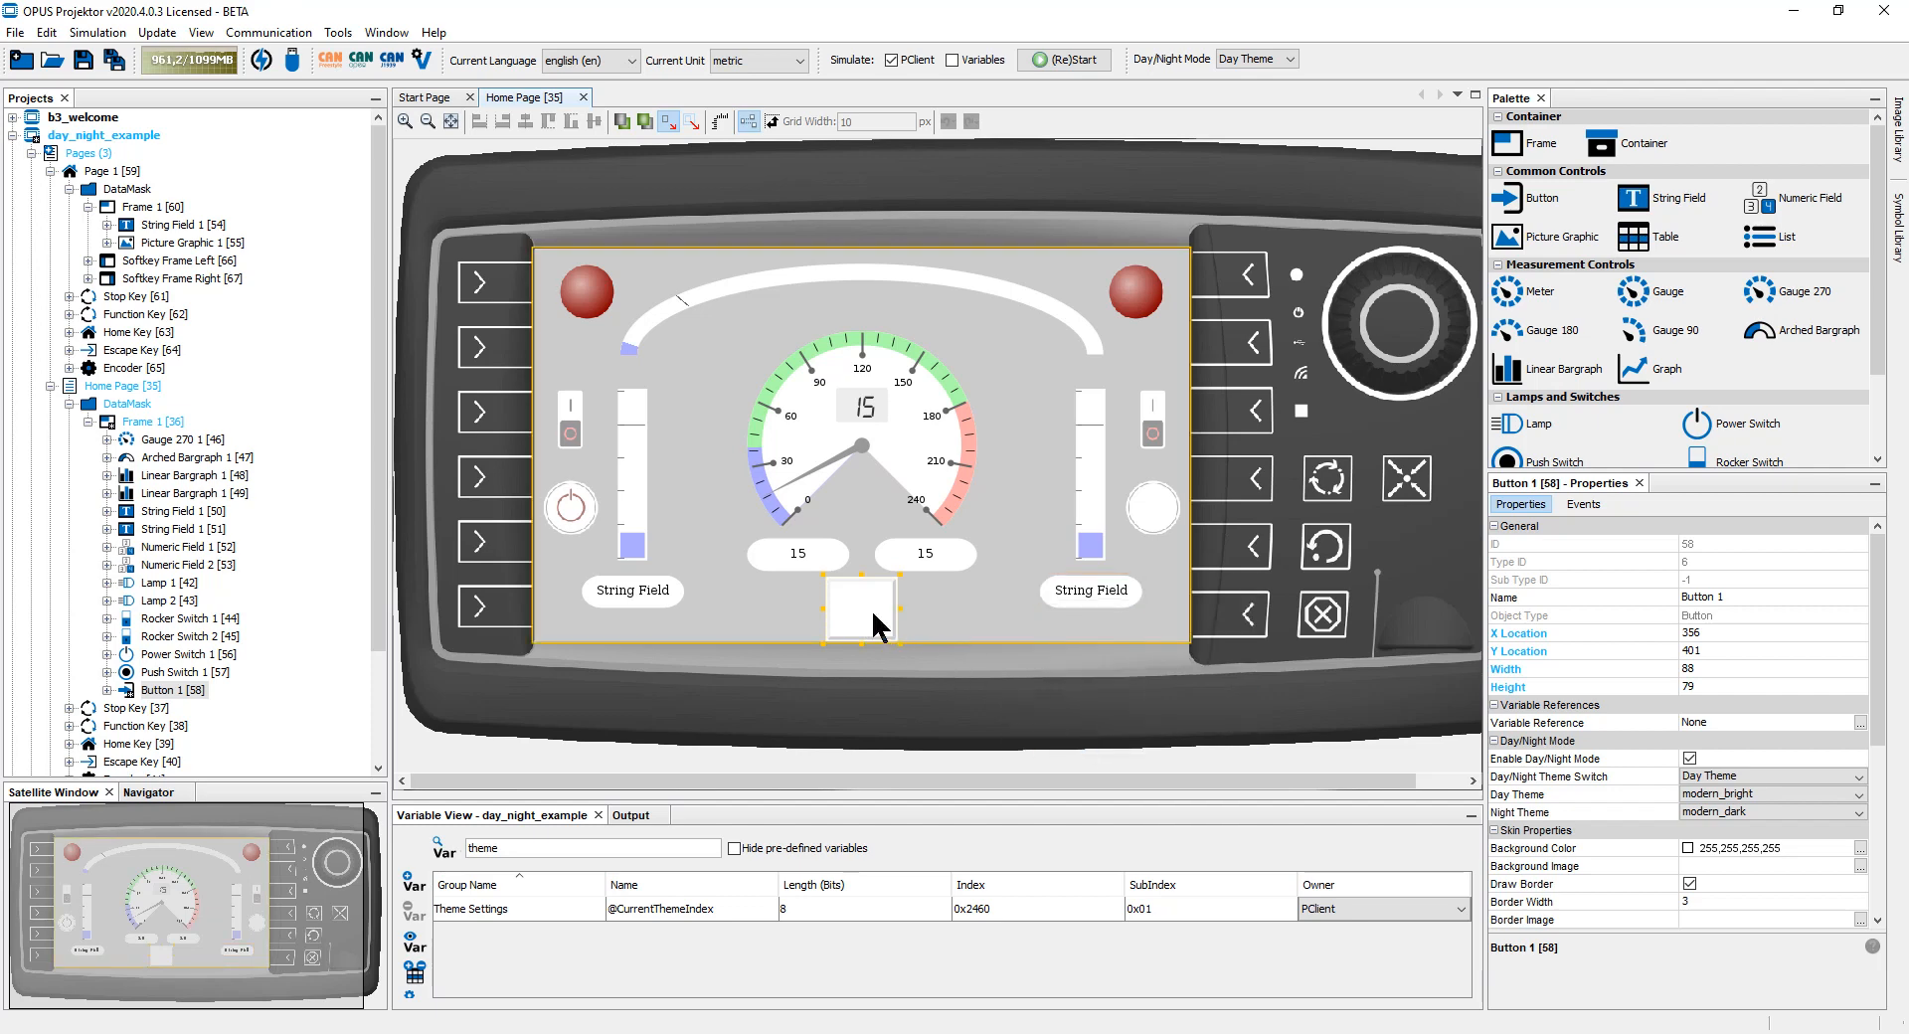
- Set the symbol color to black and reassign the outlined sun symbol as the button's released image
left_click(1897, 235)
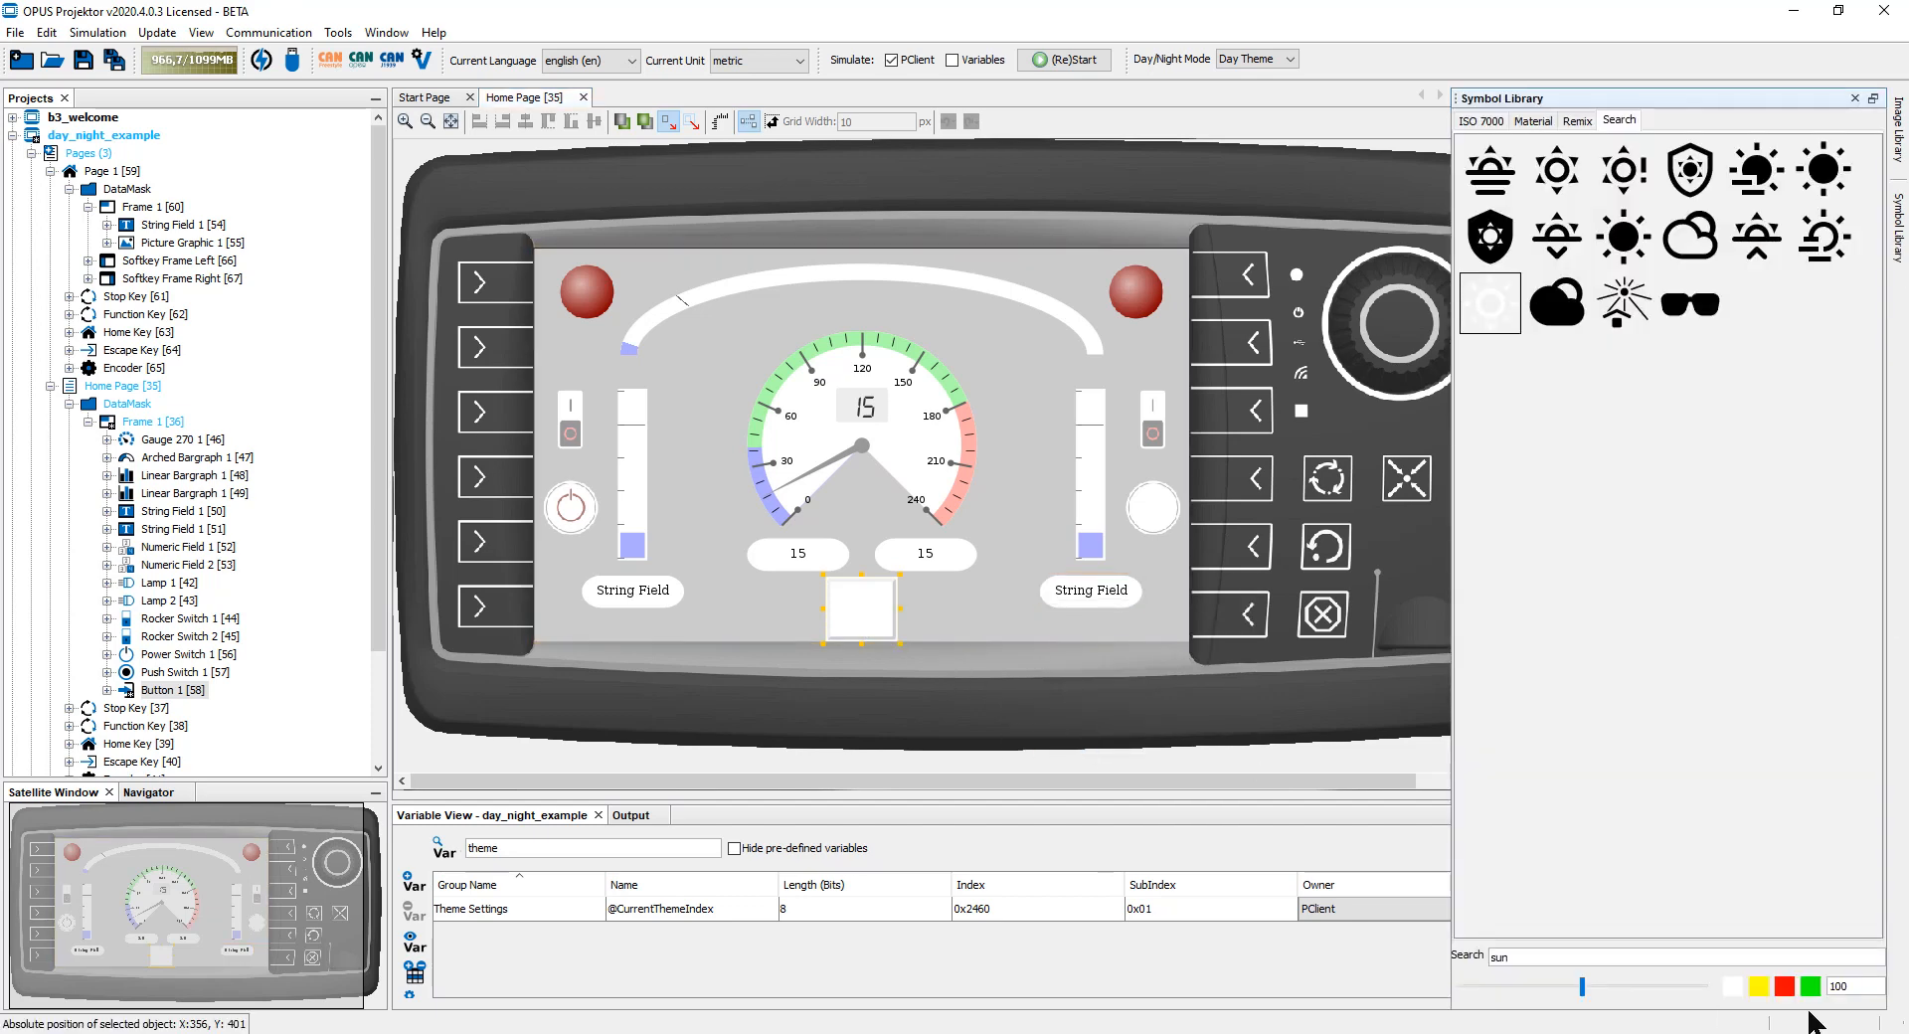
left_click(1736, 987)
left_click(756, 527)
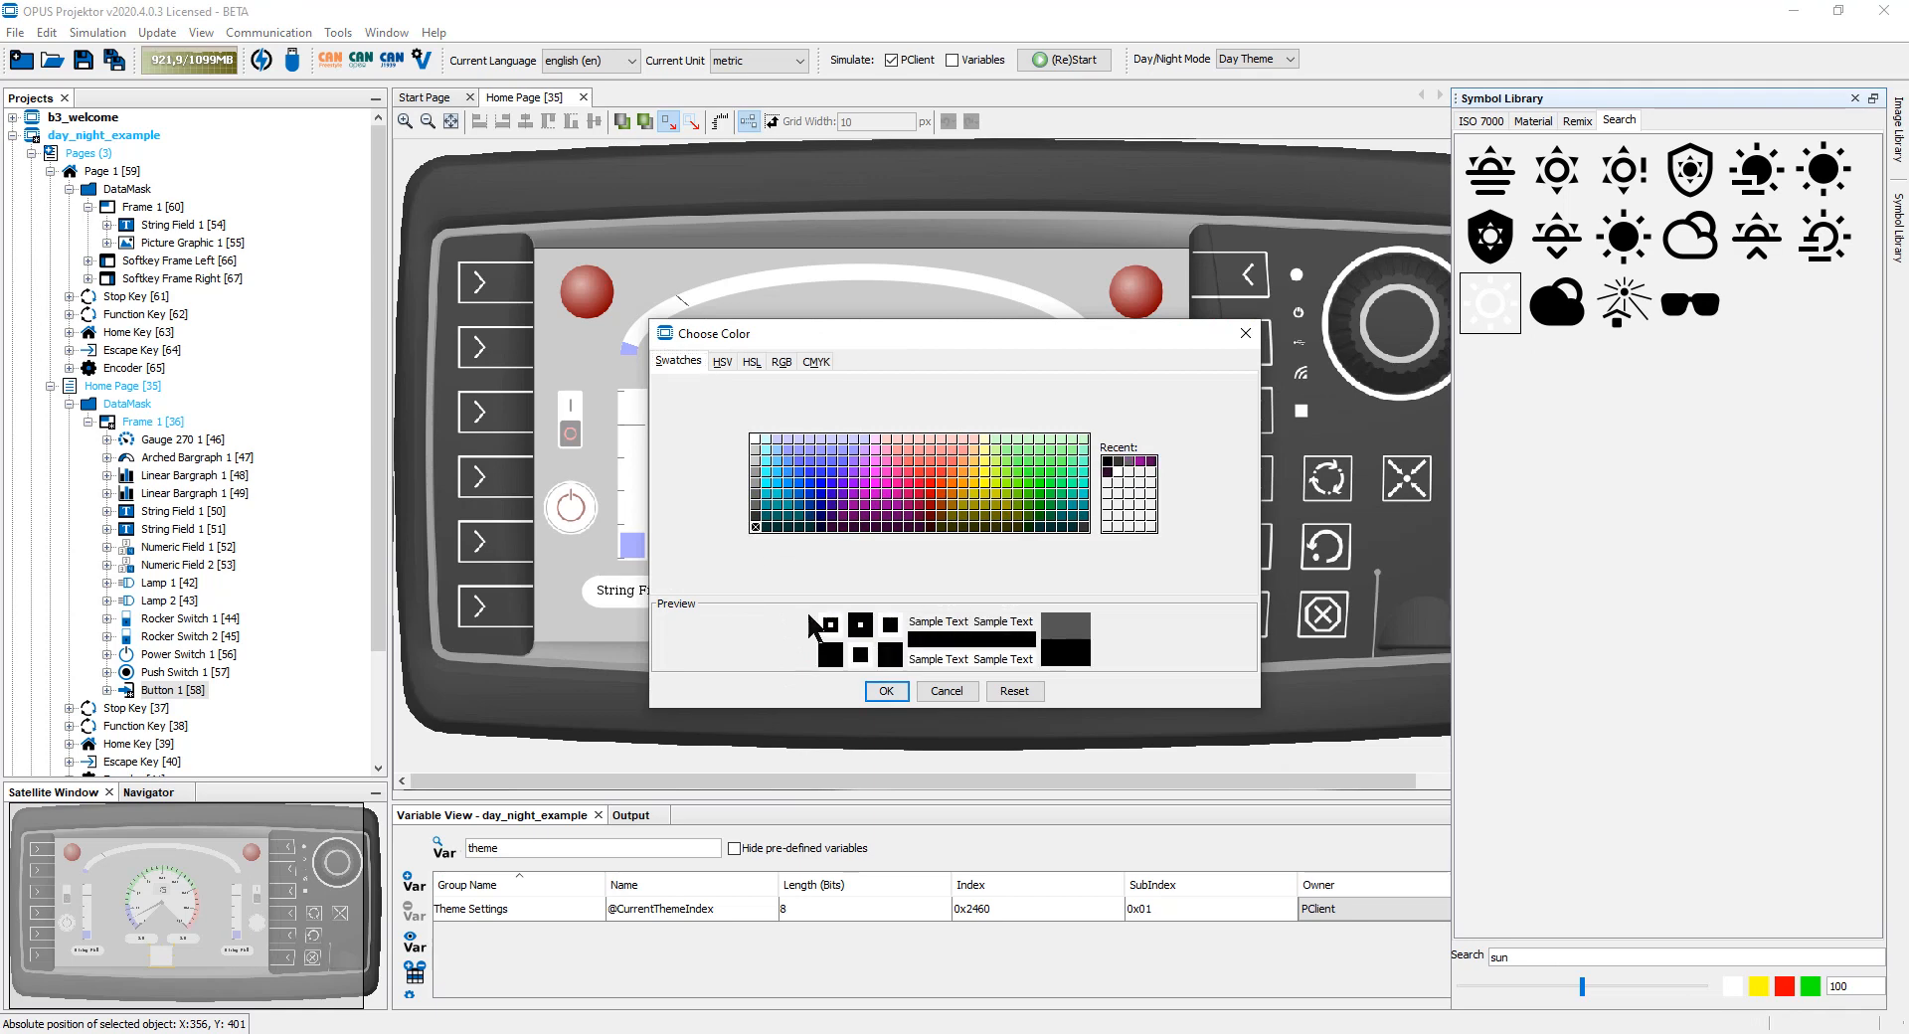
left_click(886, 690)
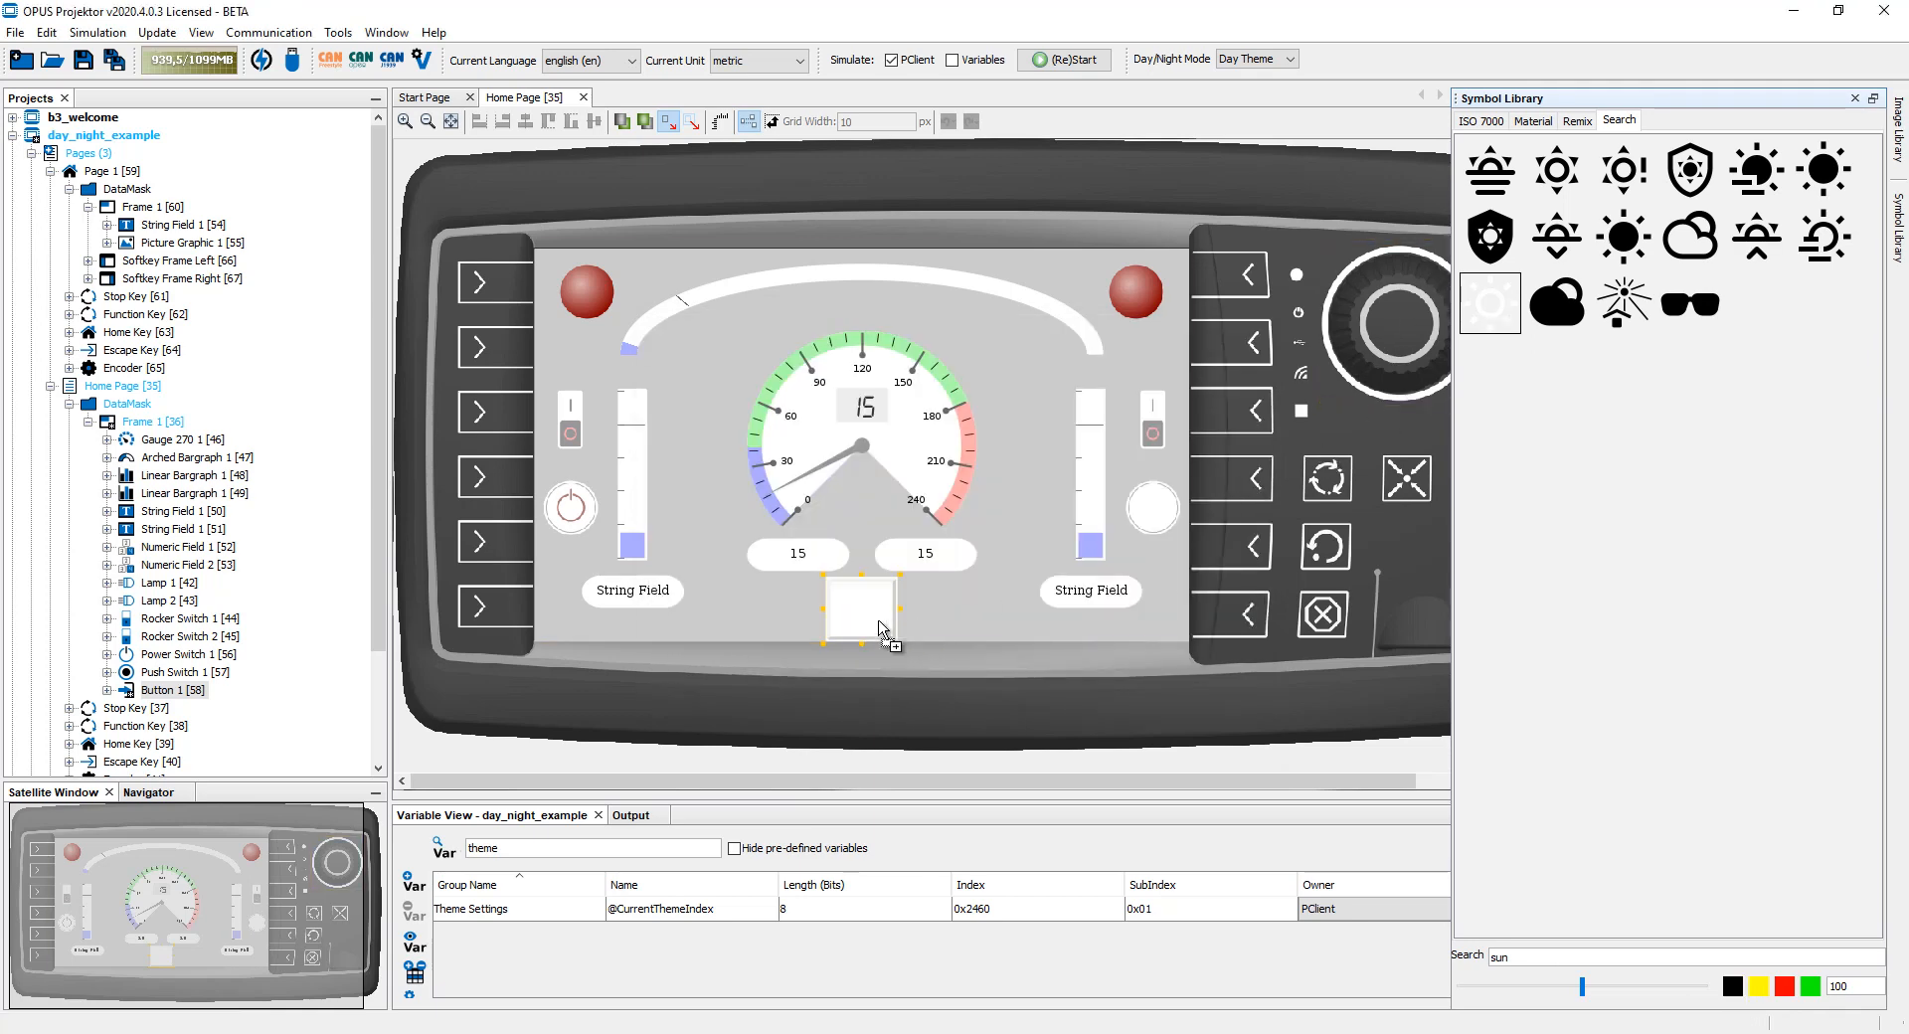
left_click_drag(879, 629, 879, 628)
mouse_move(963, 619)
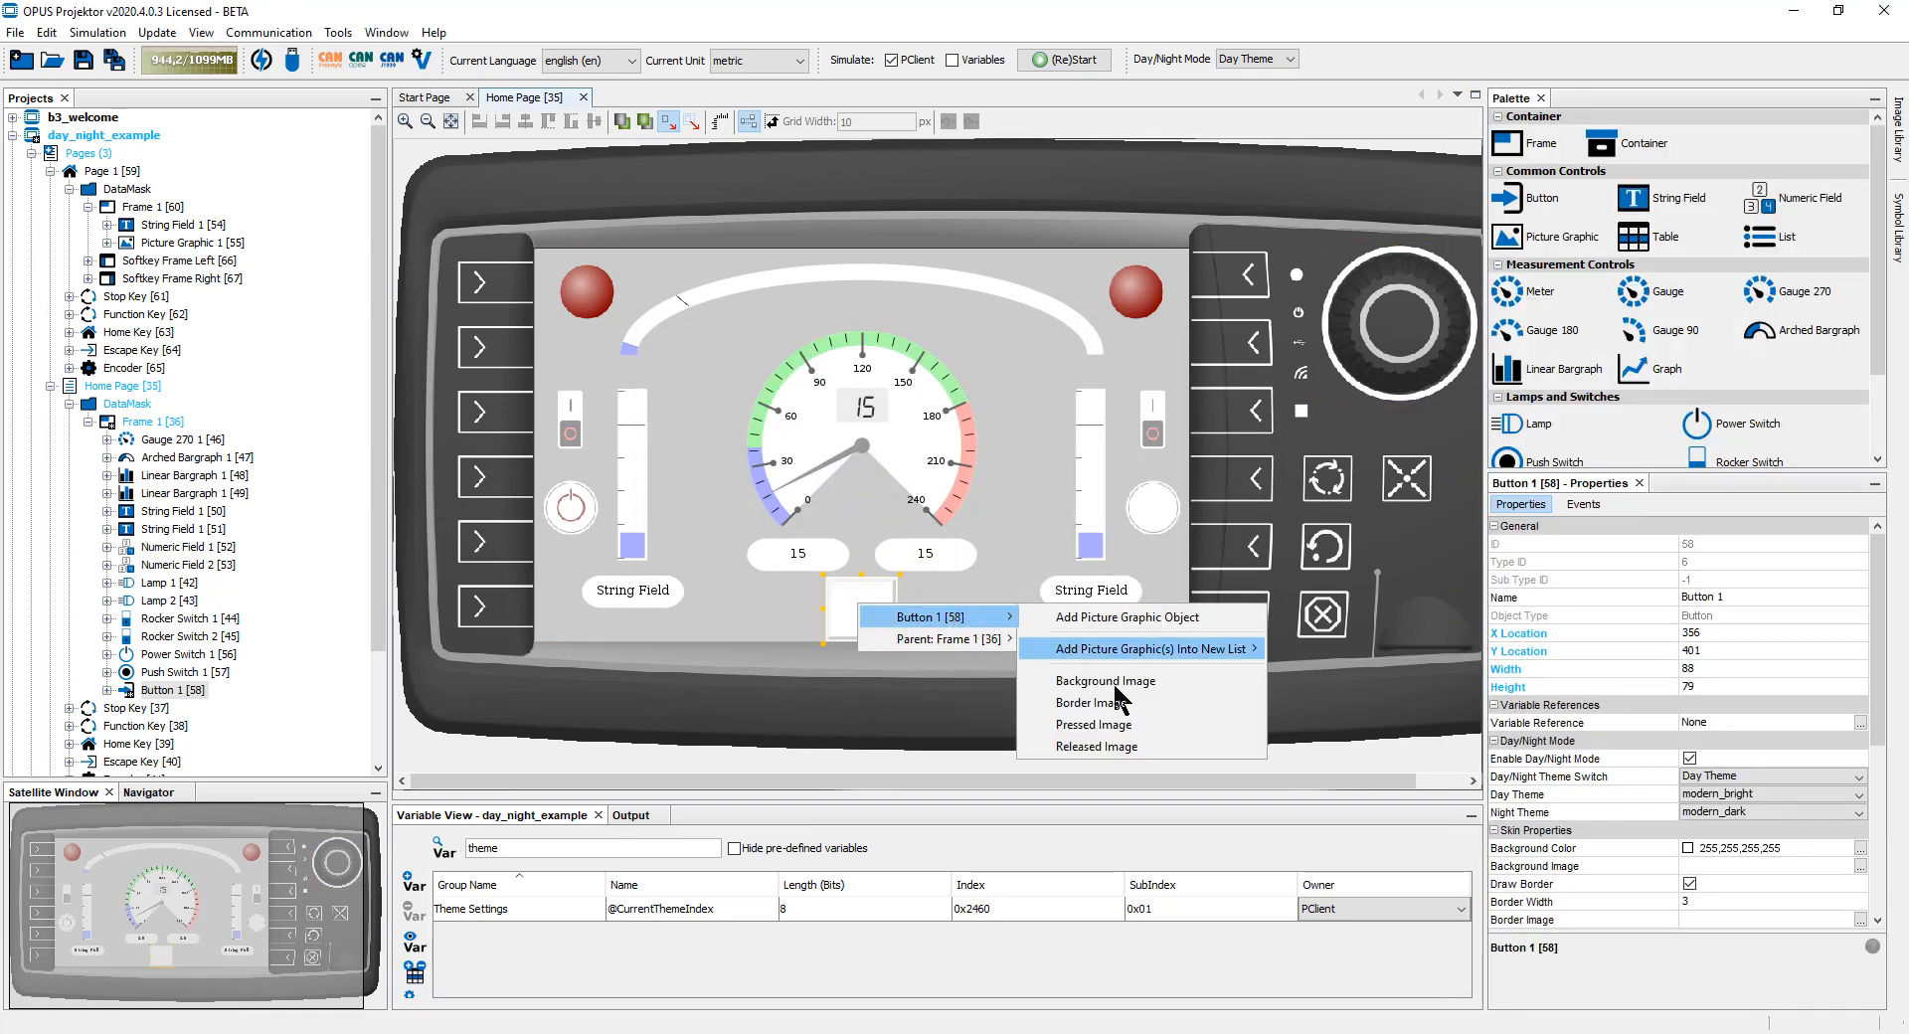
left_click(1104, 748)
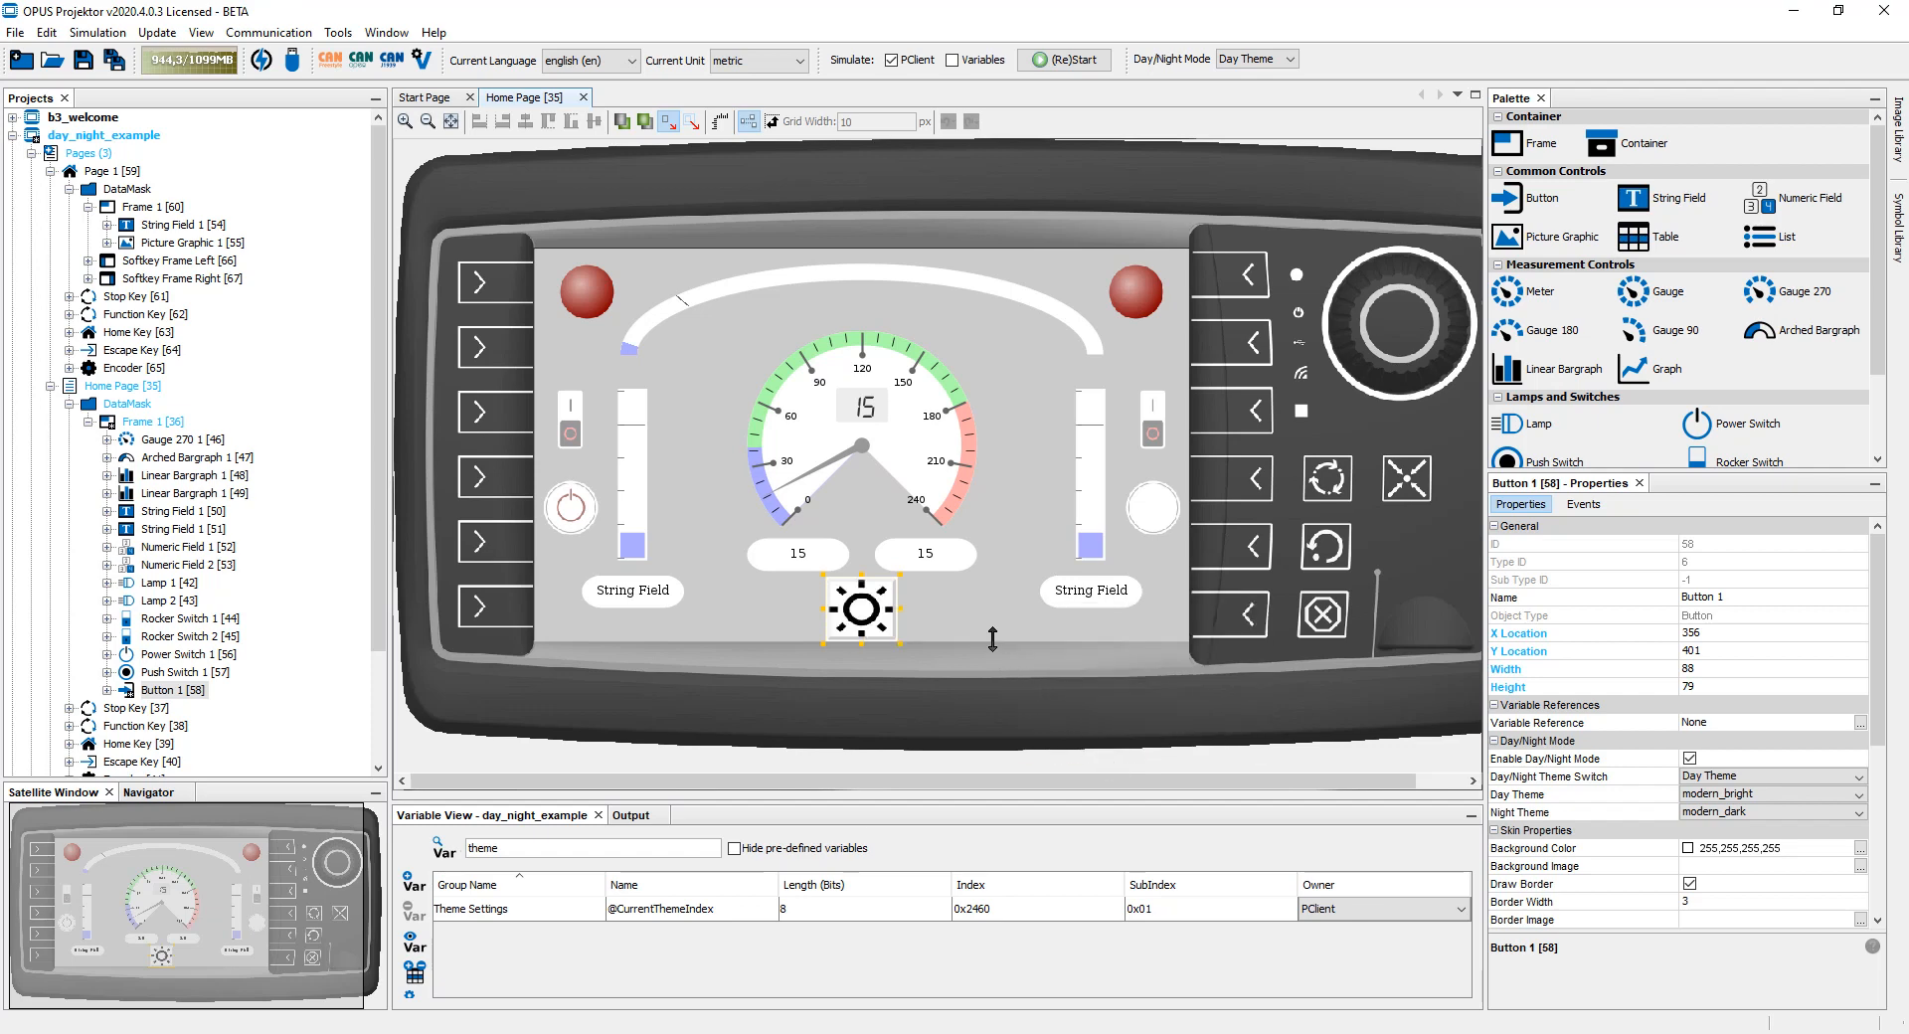
left_click(885, 664)
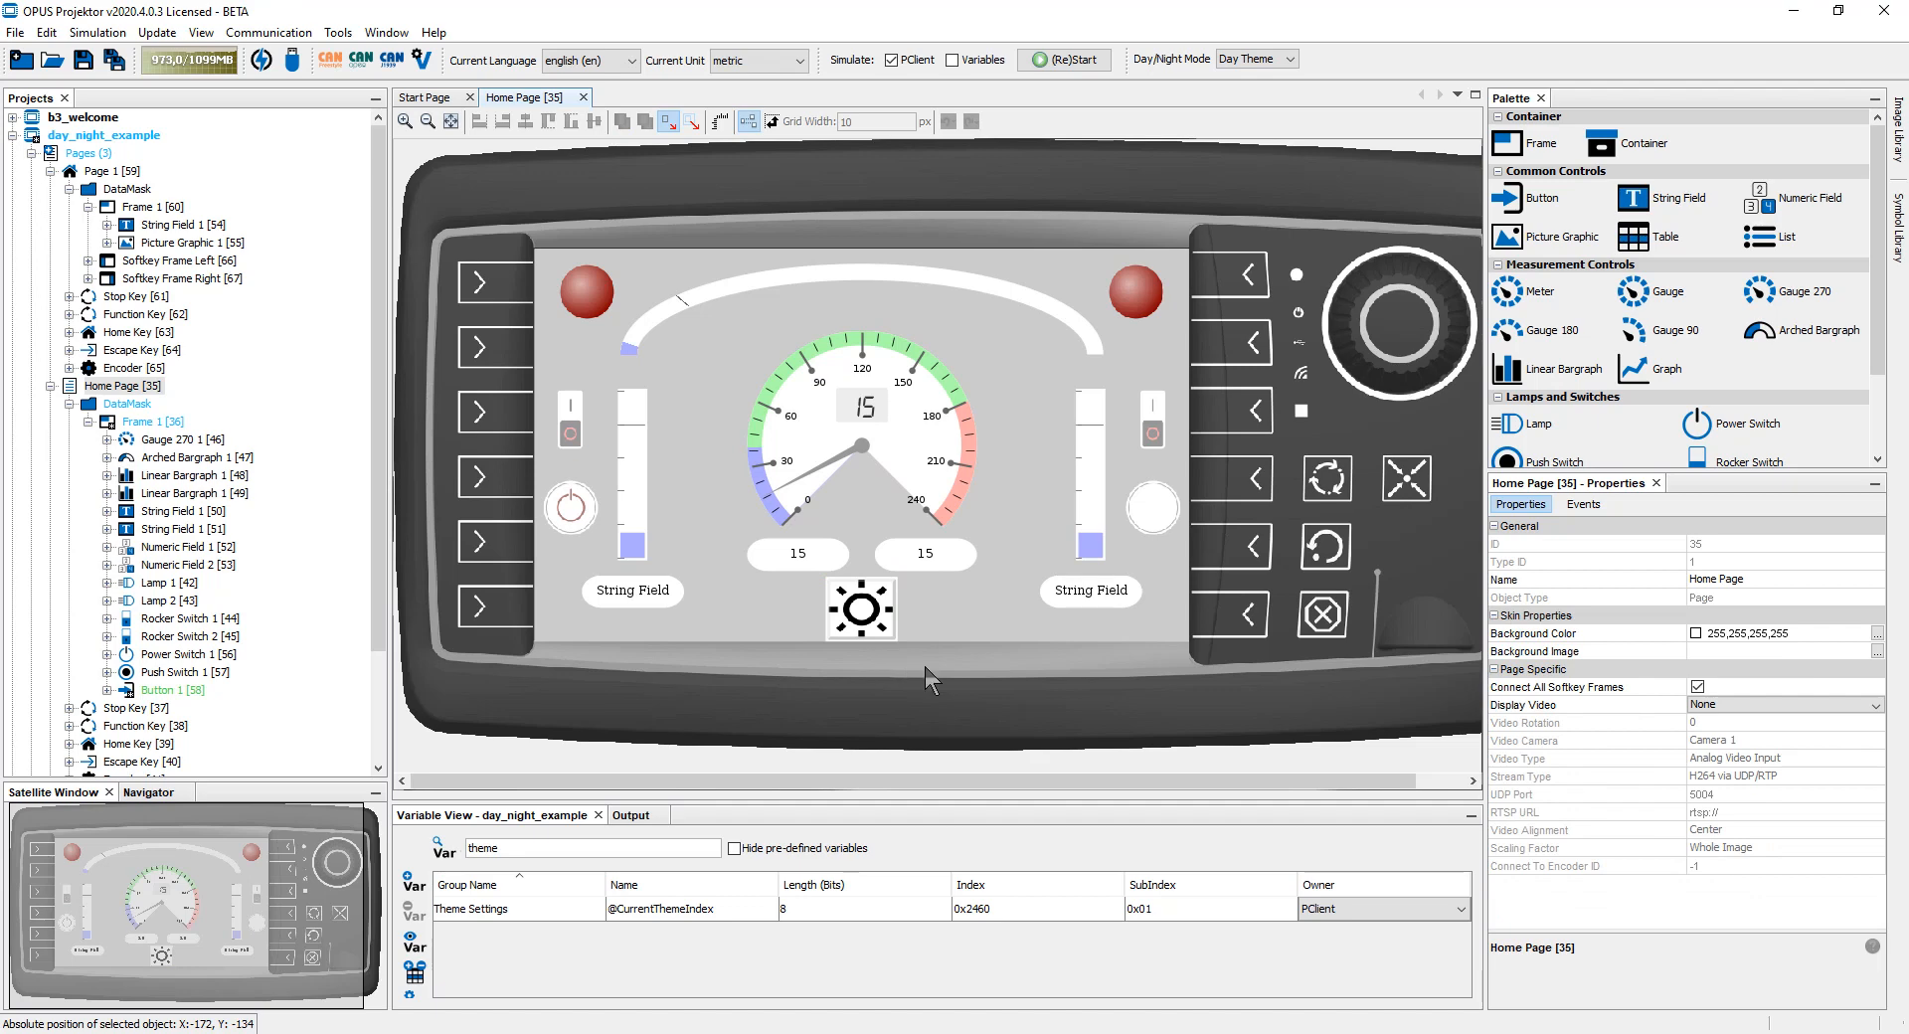
- Enable Latching for the sun button
left_click(689, 911)
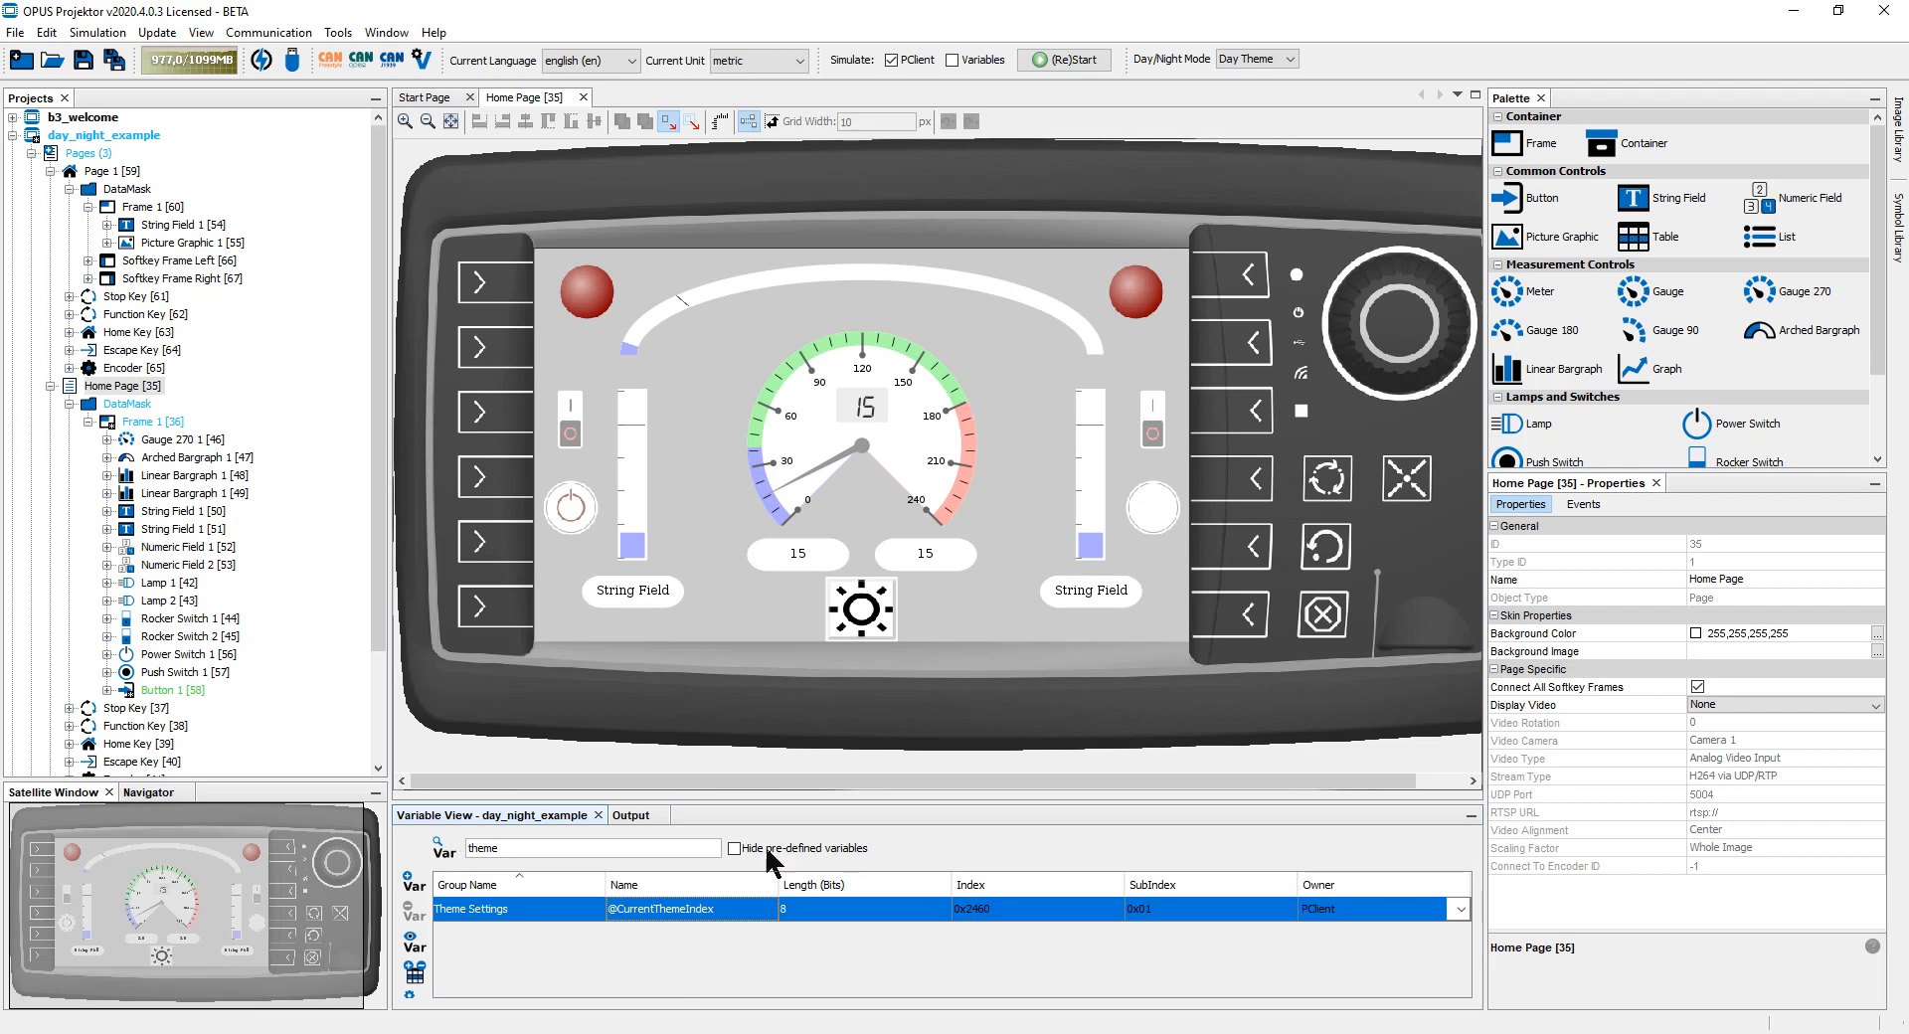
left_click(861, 609)
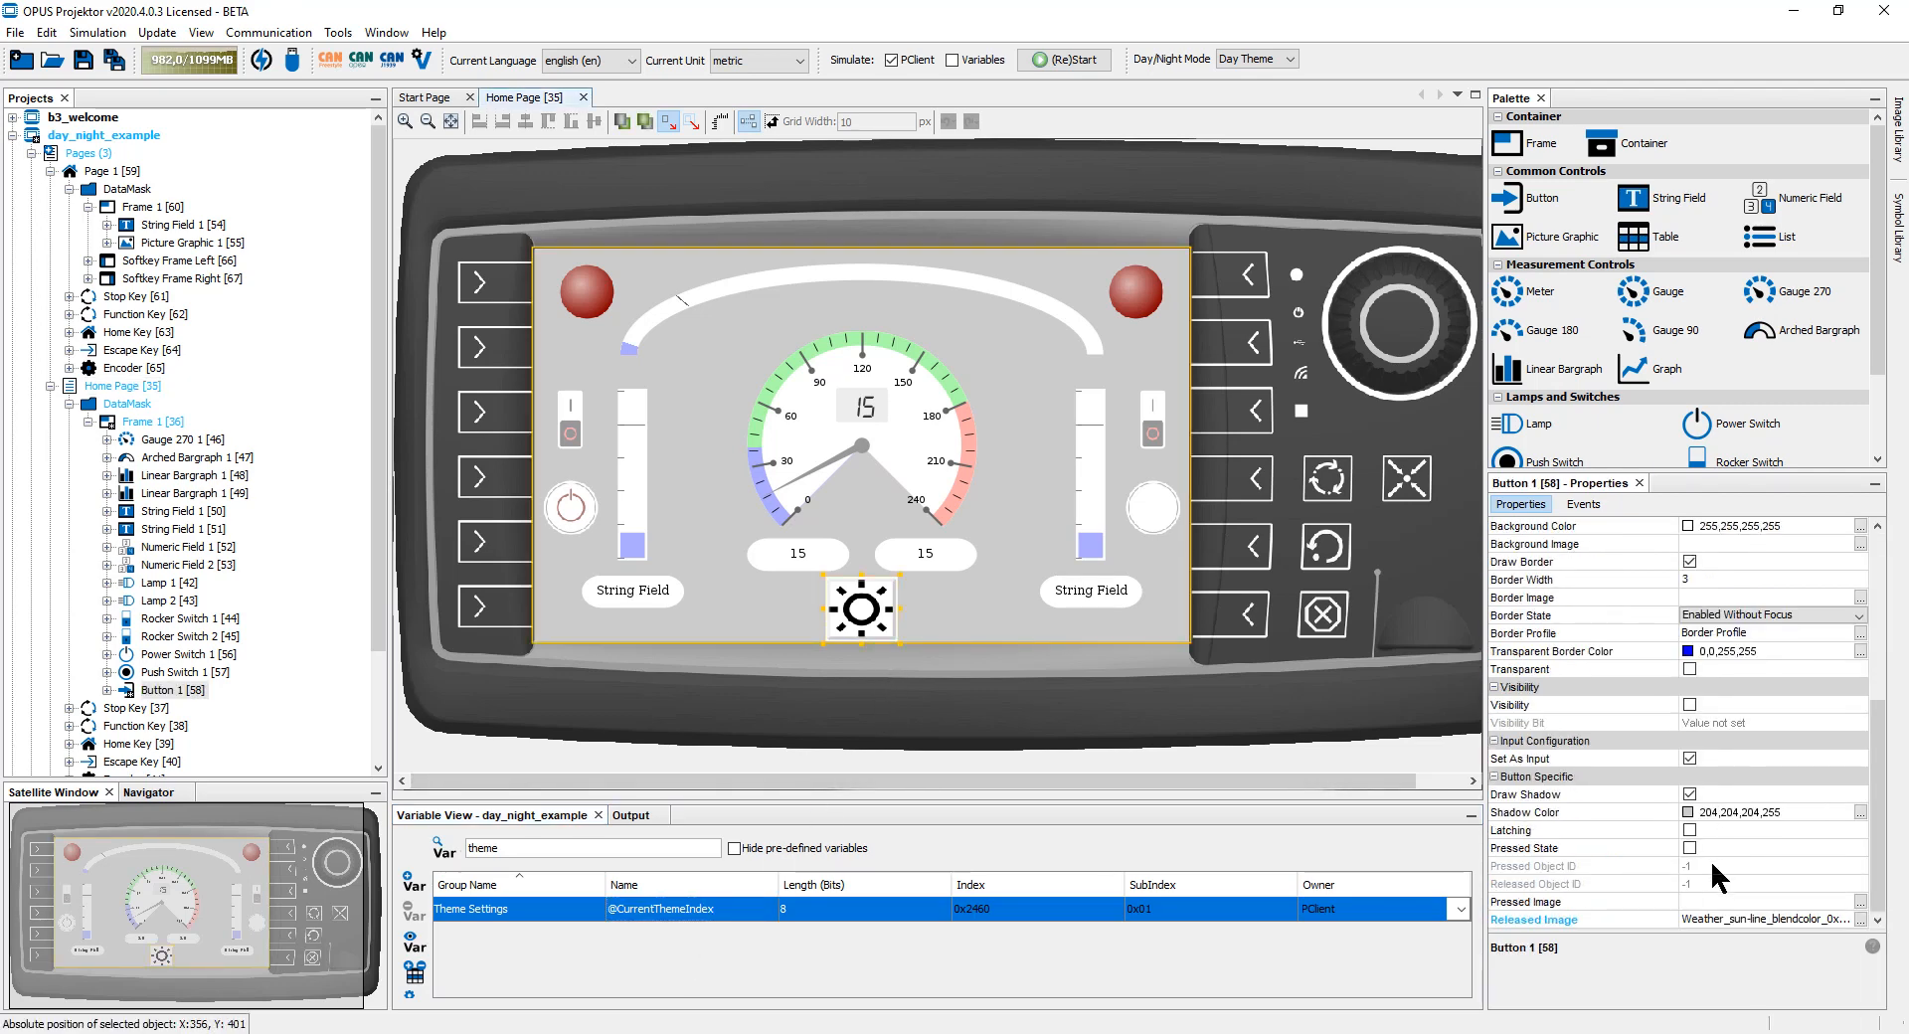
left_click(1591, 832)
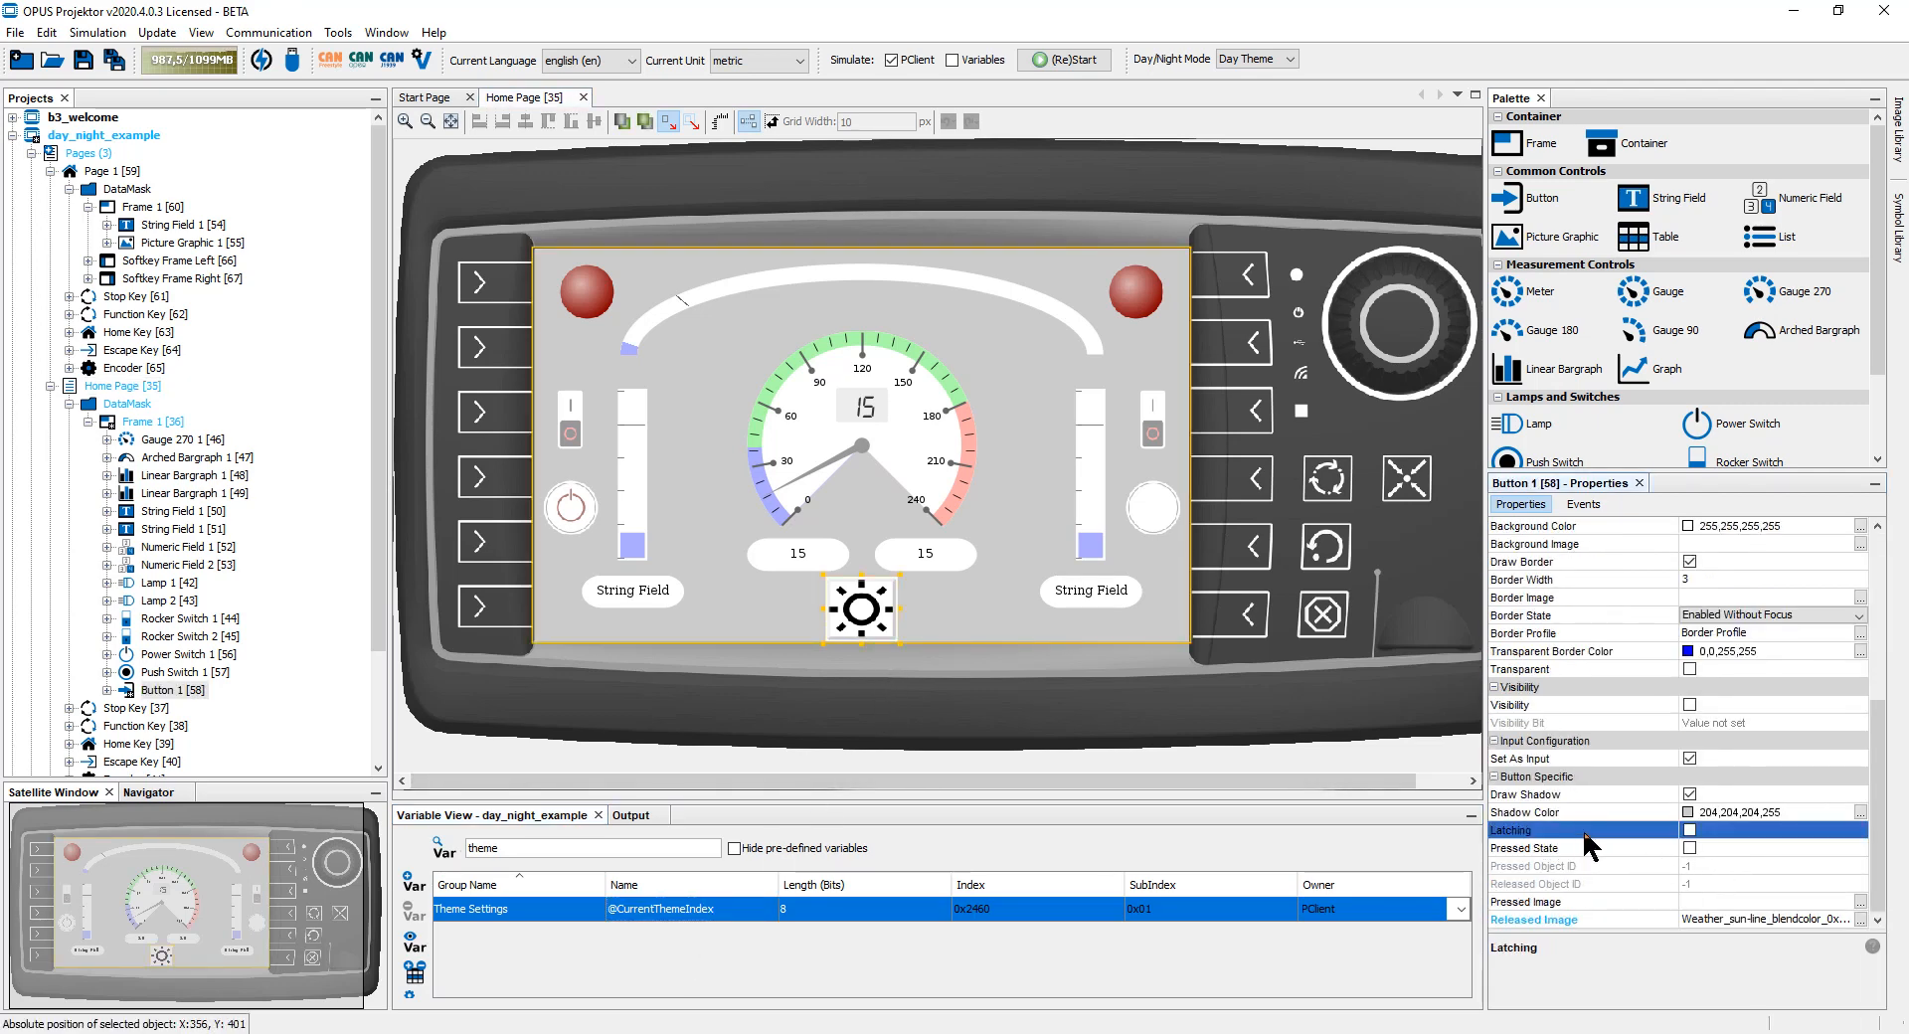
left_click(1689, 830)
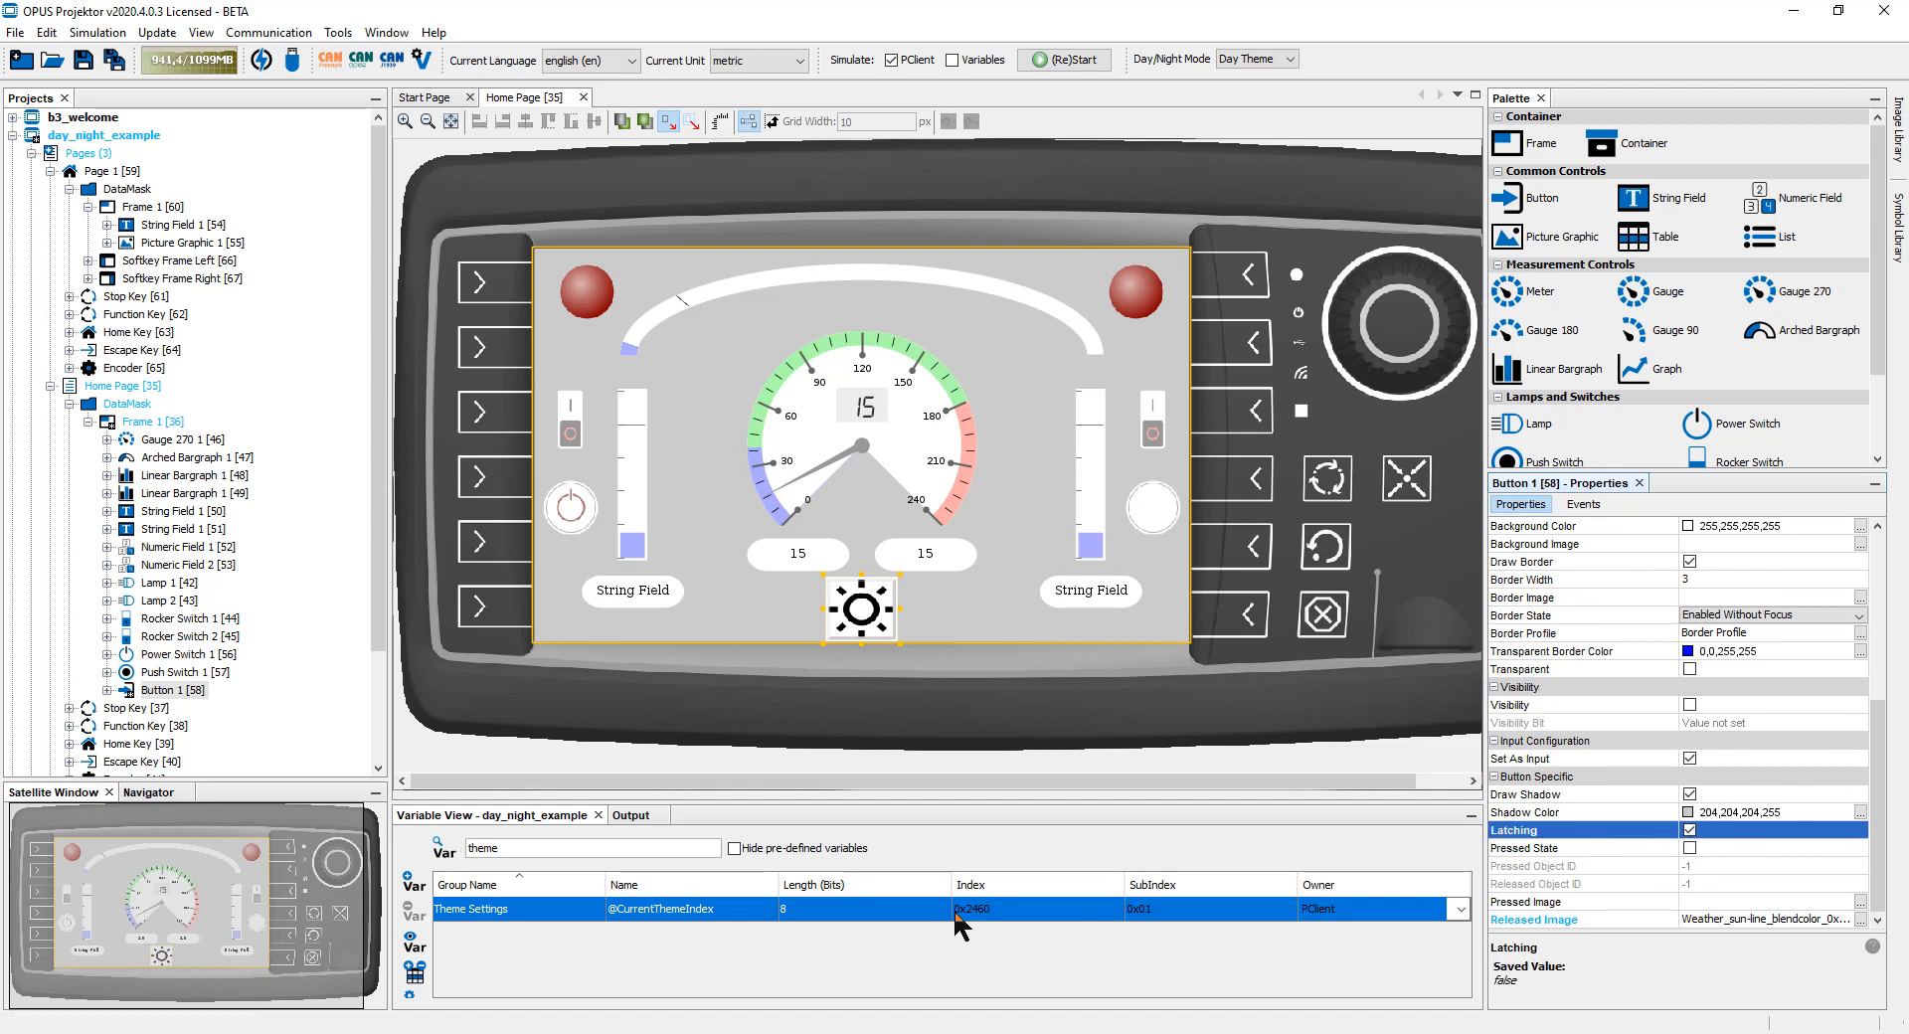
right_click(857, 610)
mouse_move(928, 621)
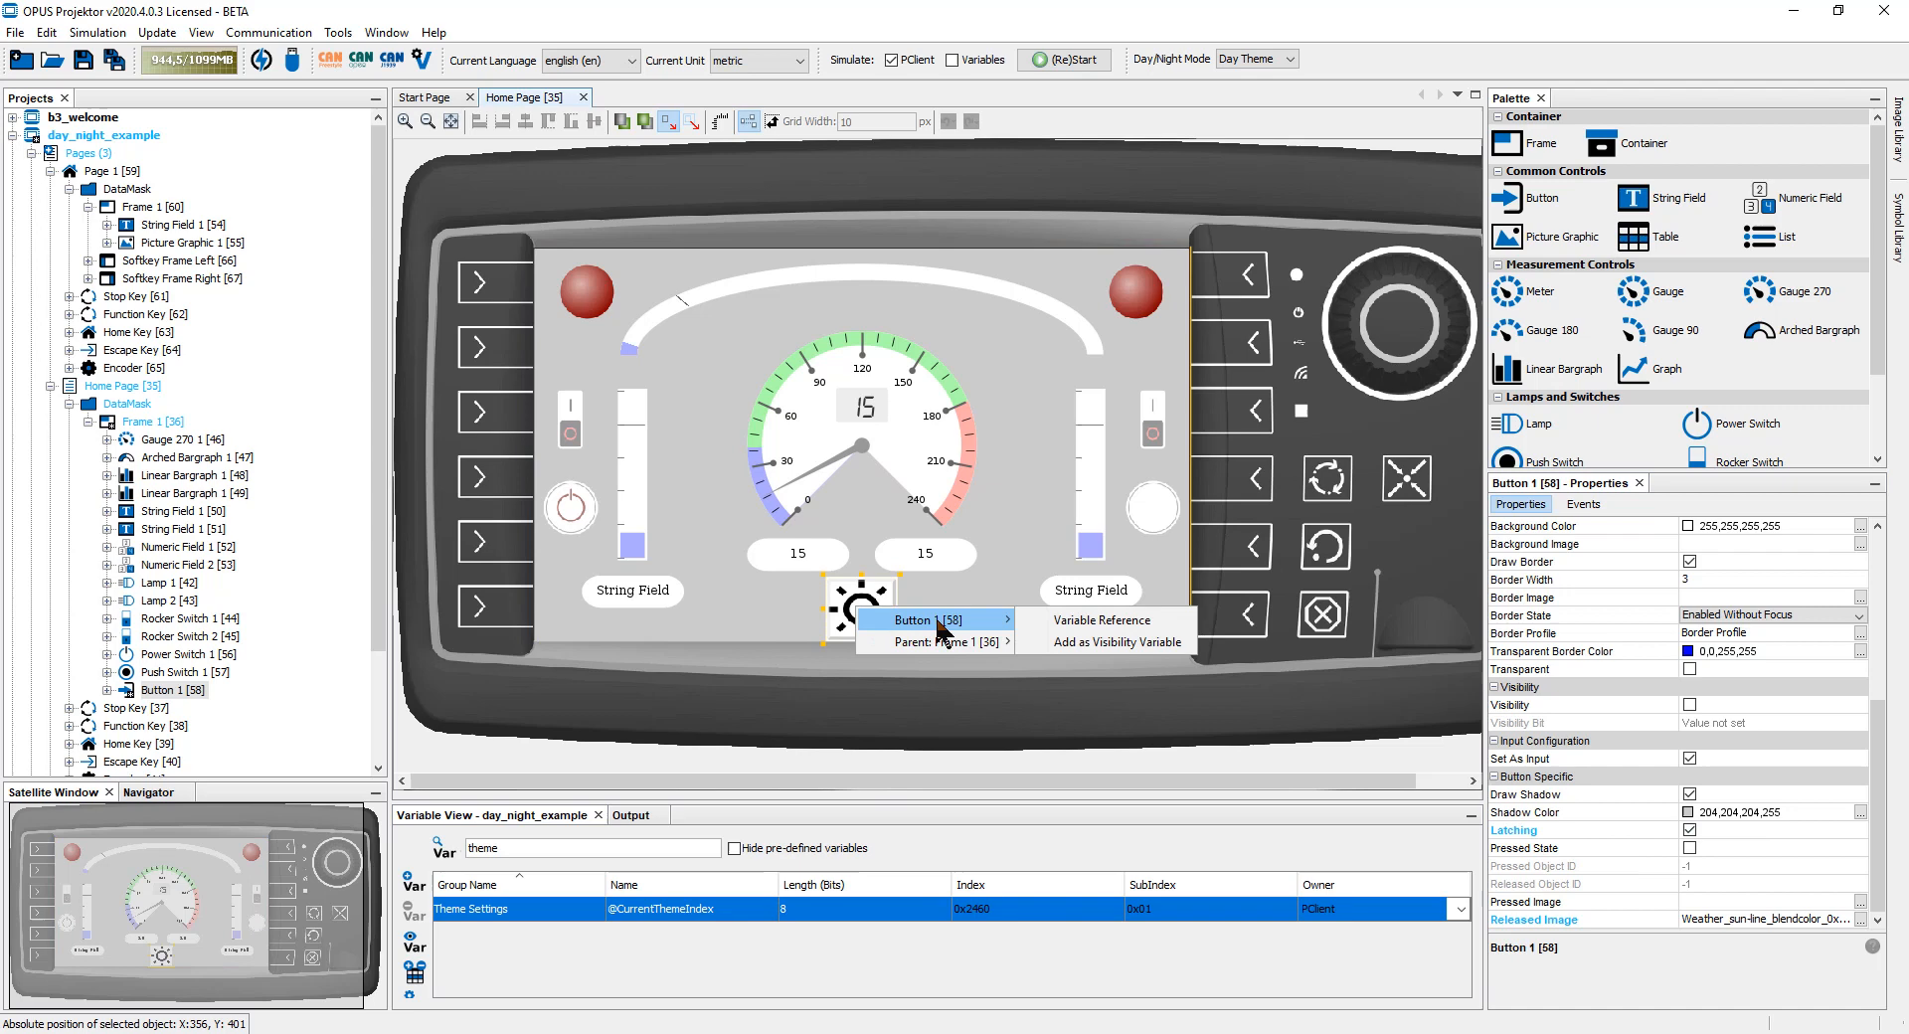
left_click(1137, 621)
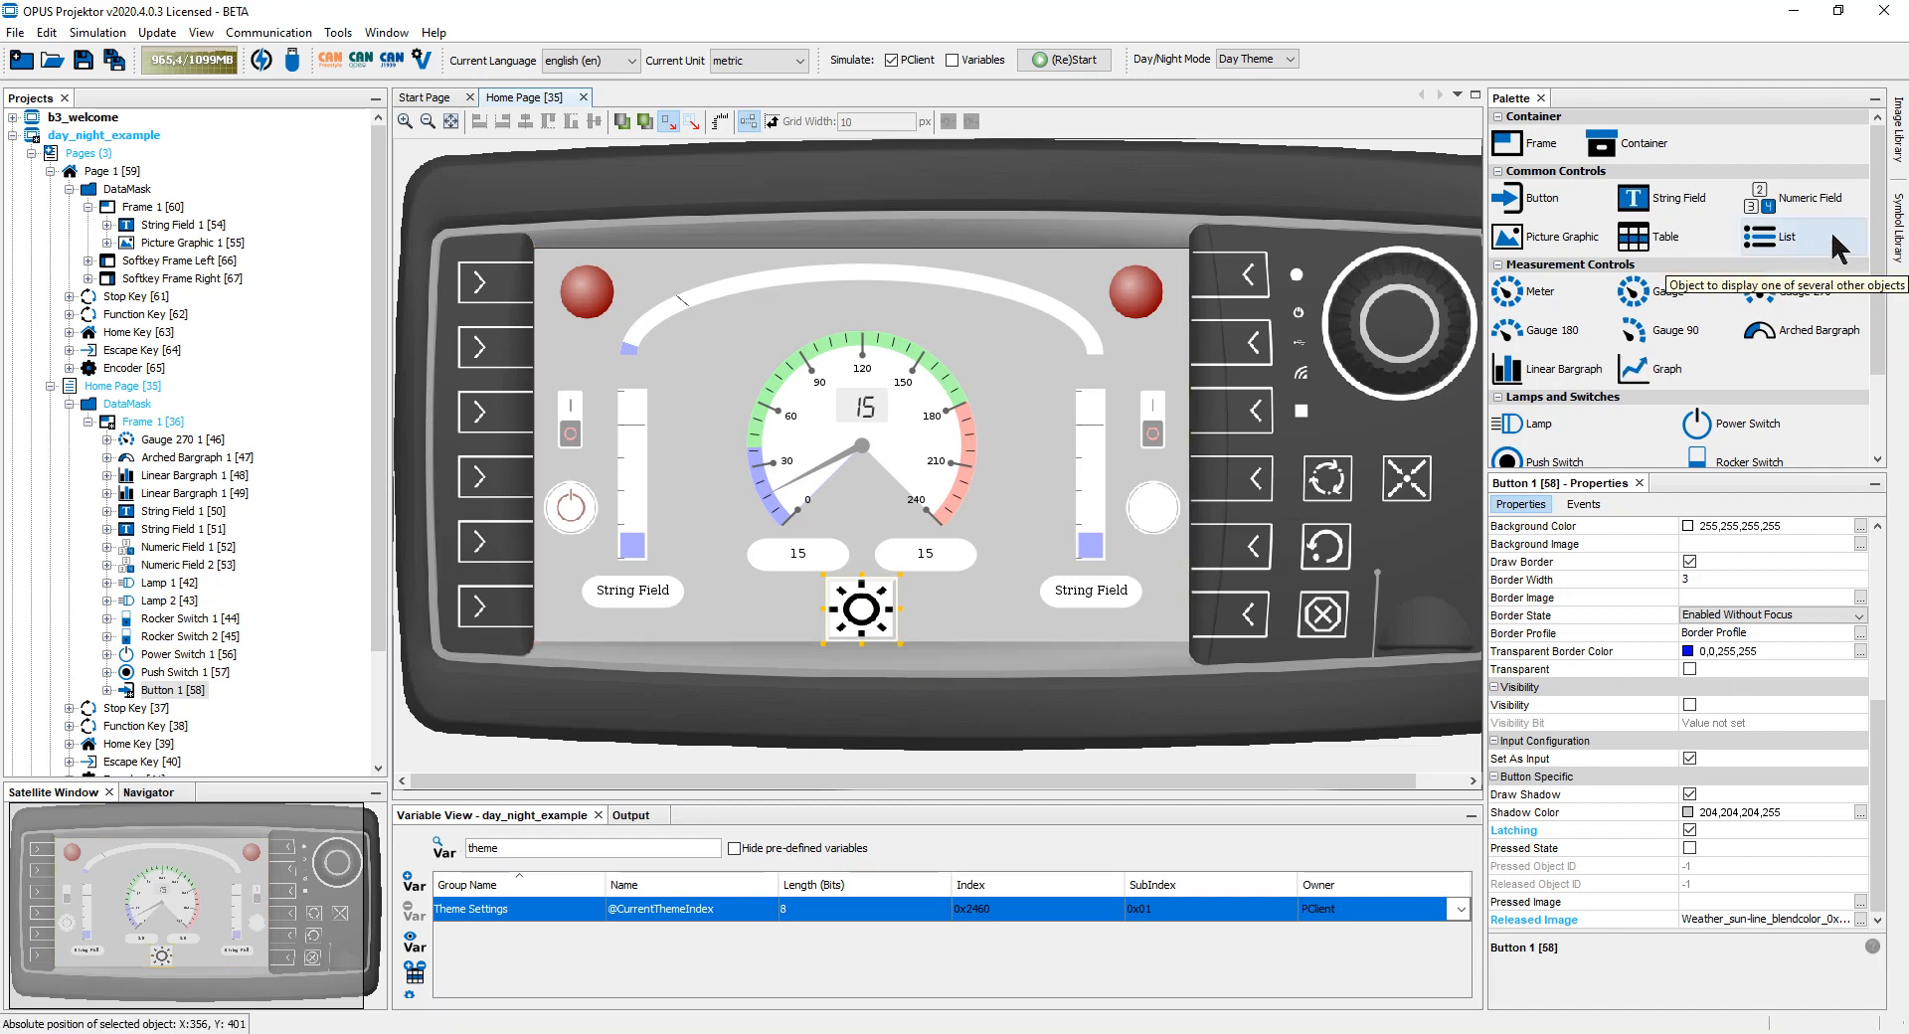
- Search the symbol library for "moon" and switch the page to Night Theme with the sun button selected
left_click(1897, 229)
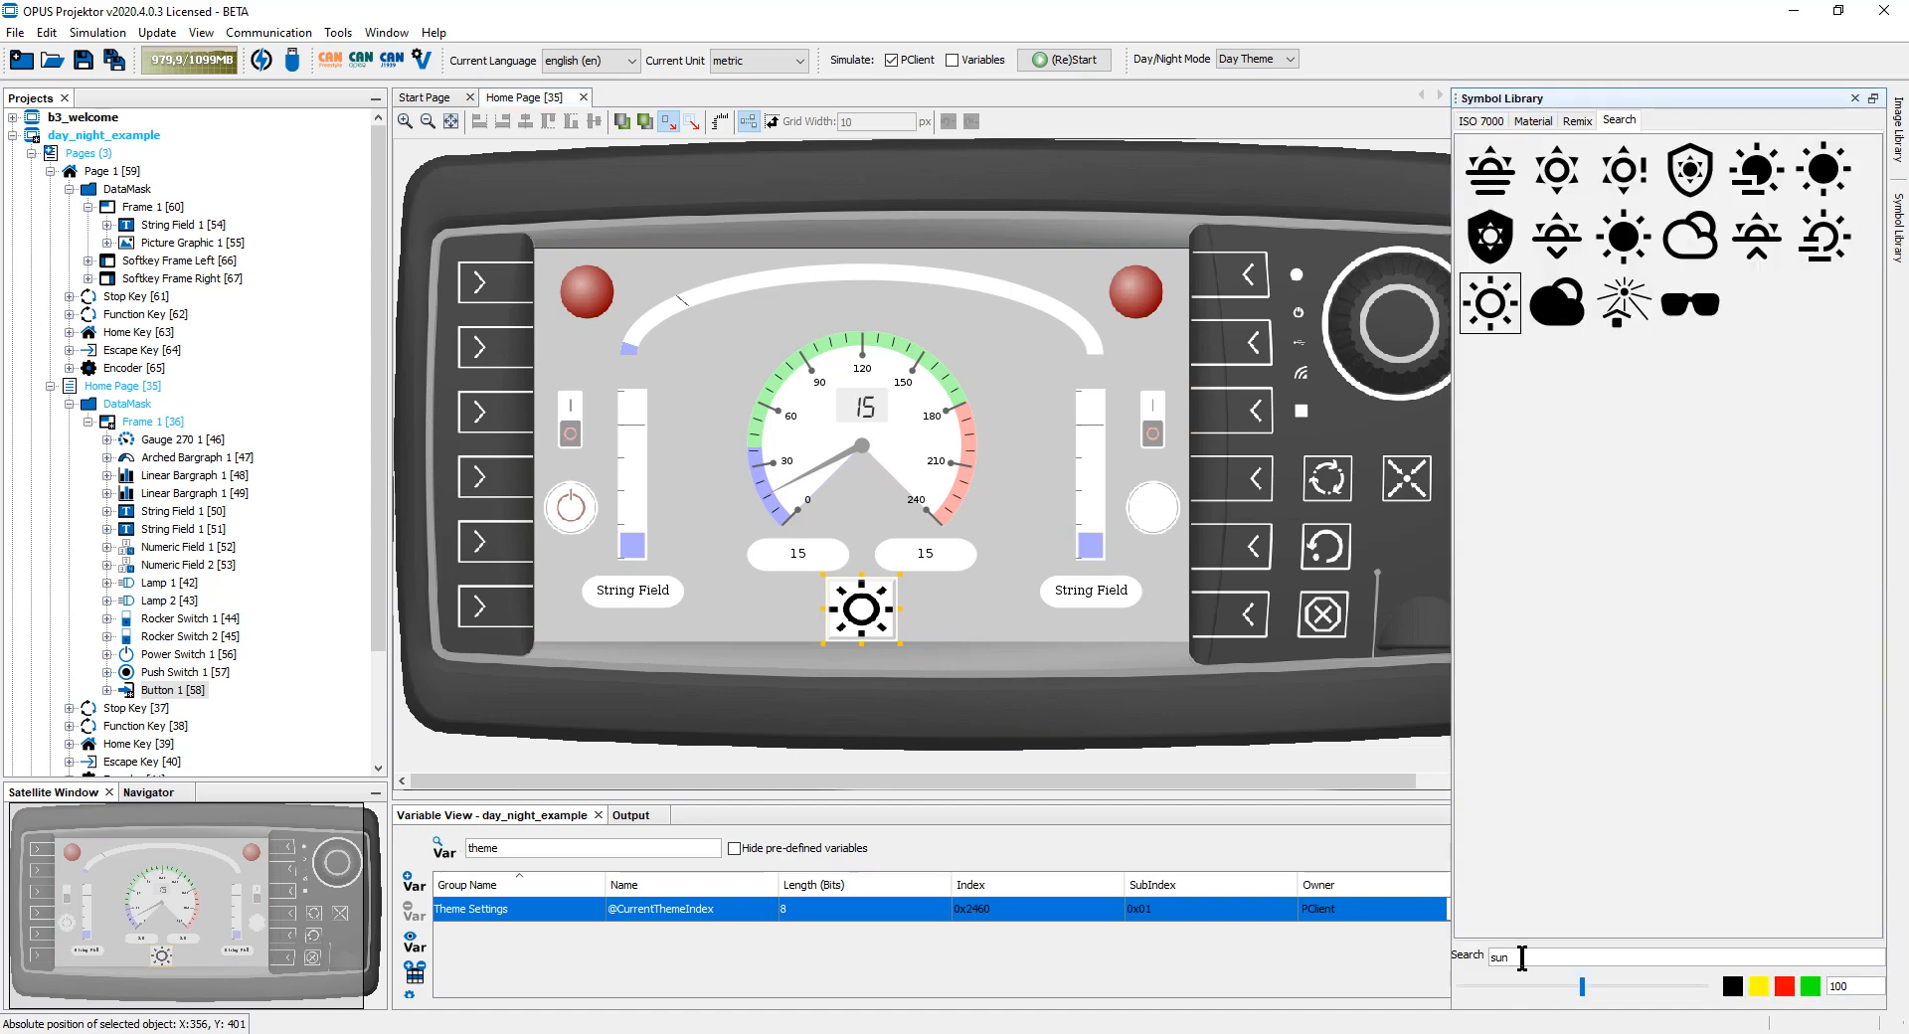
left_click_drag(1522, 957, 1488, 959)
type("moon")
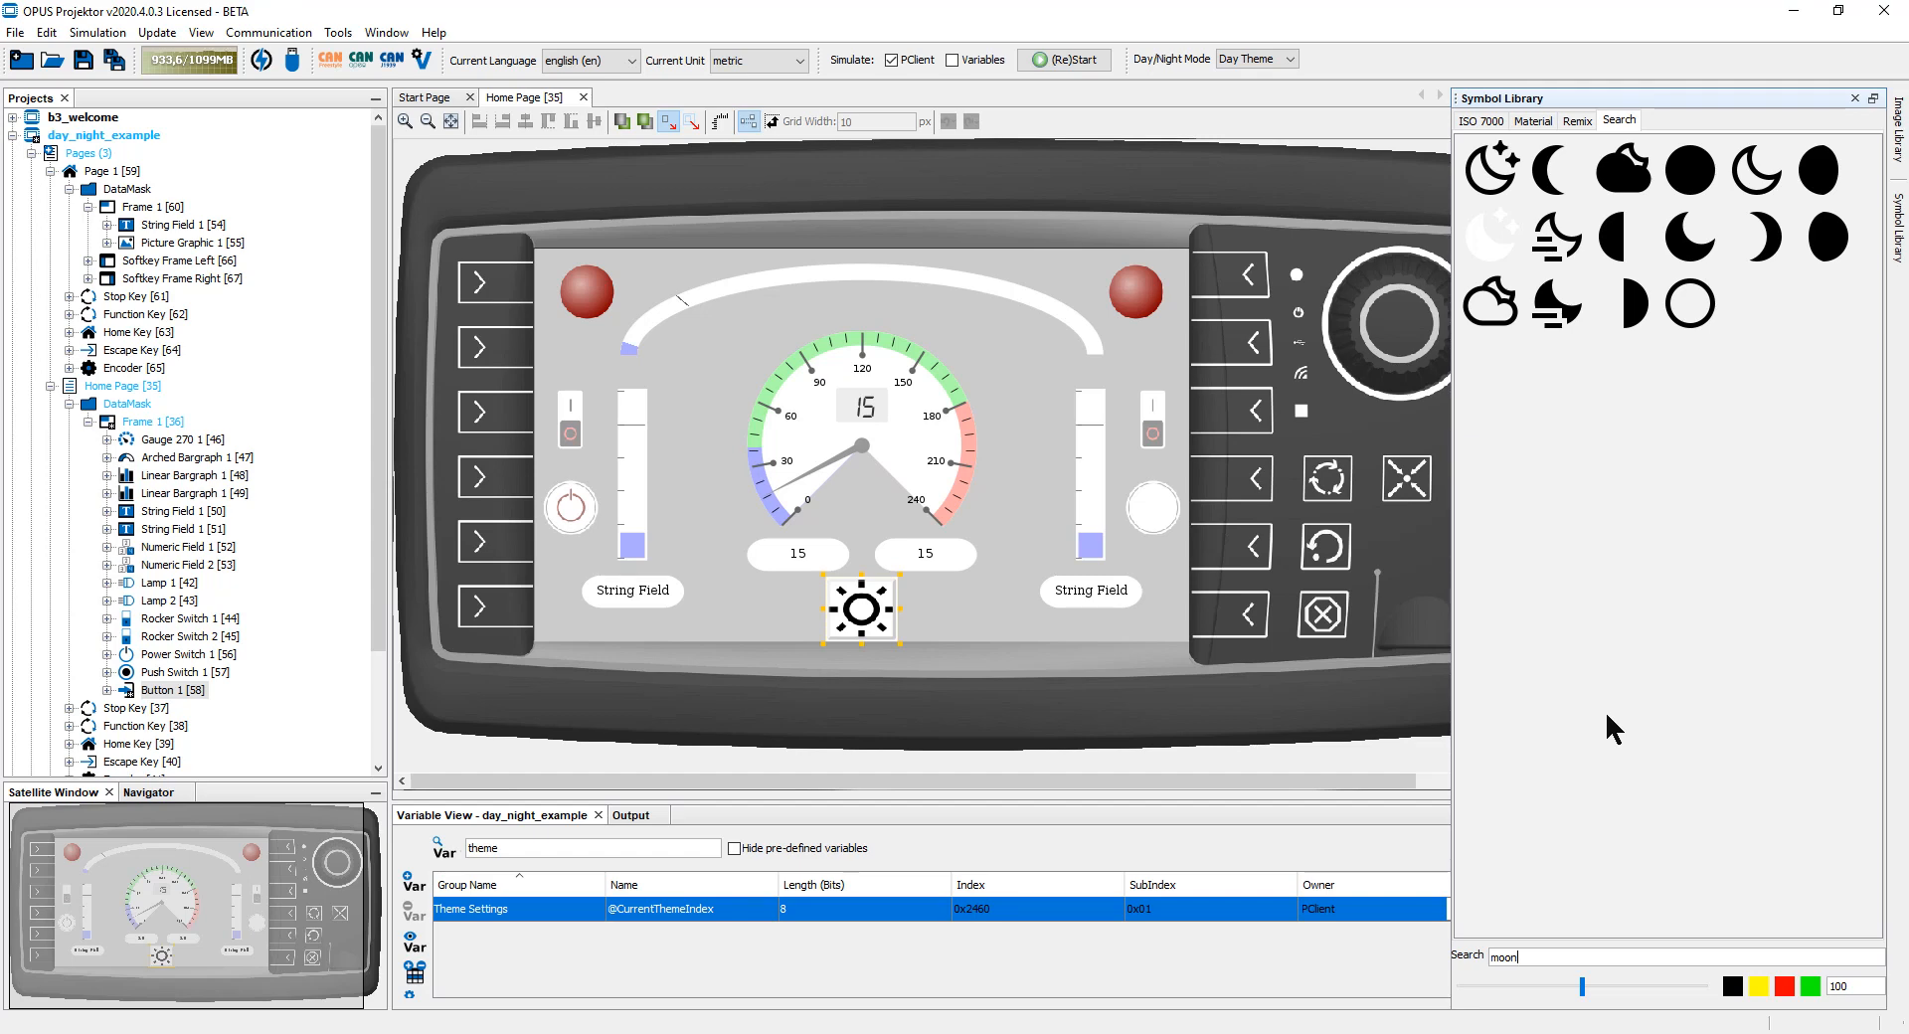
left_click(865, 625)
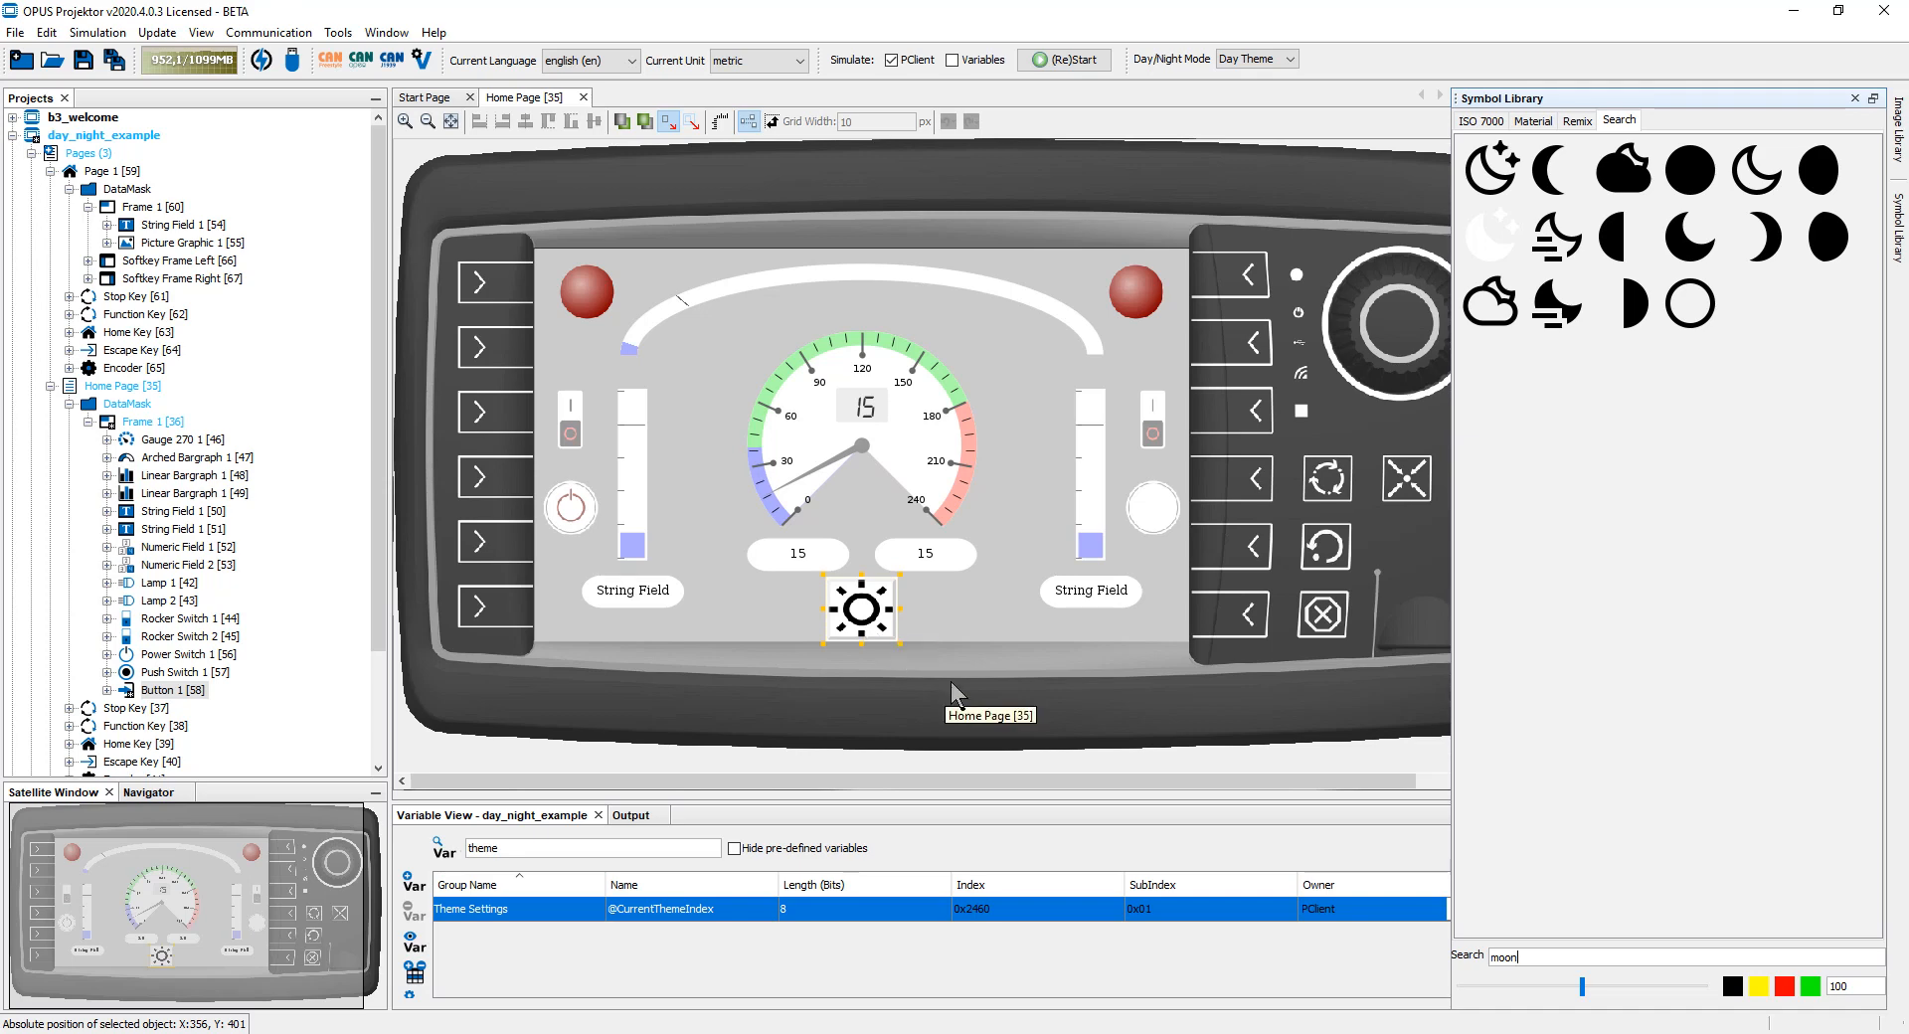
left_click(973, 599)
left_click(863, 609)
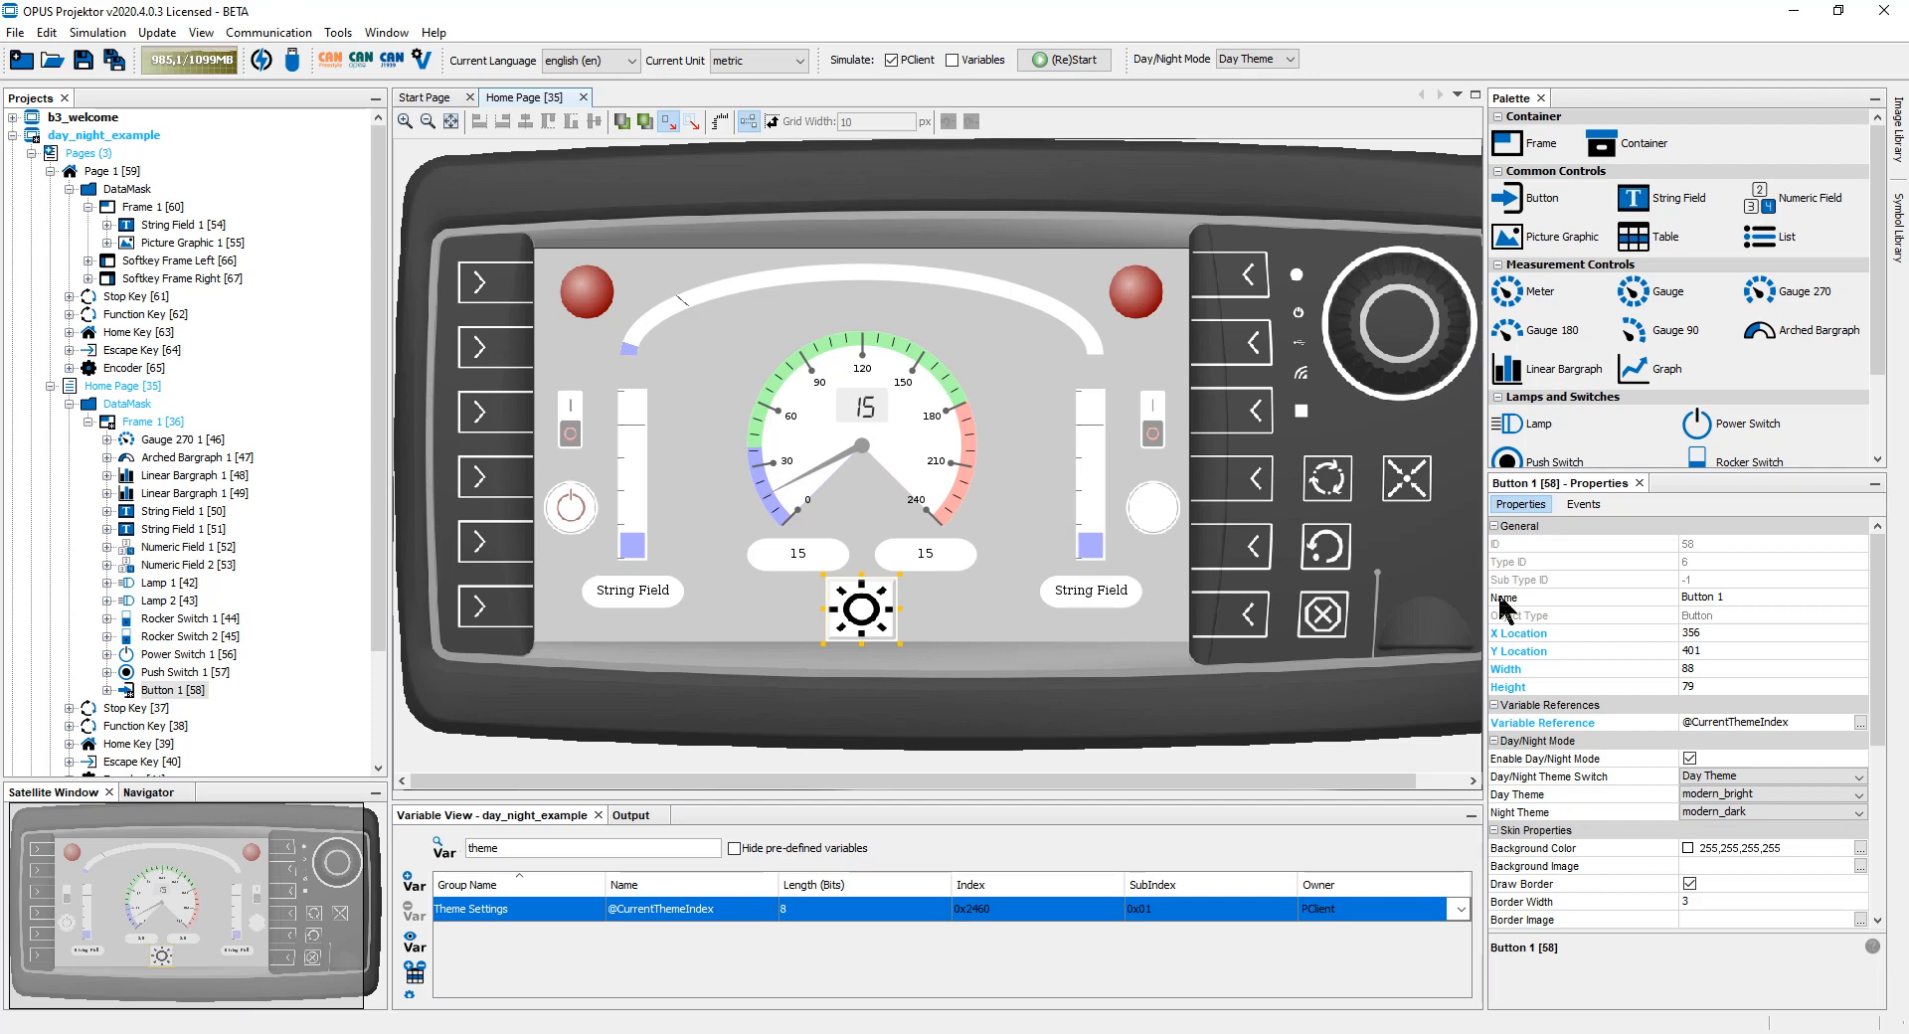
left_click(1271, 60)
left_click(1259, 90)
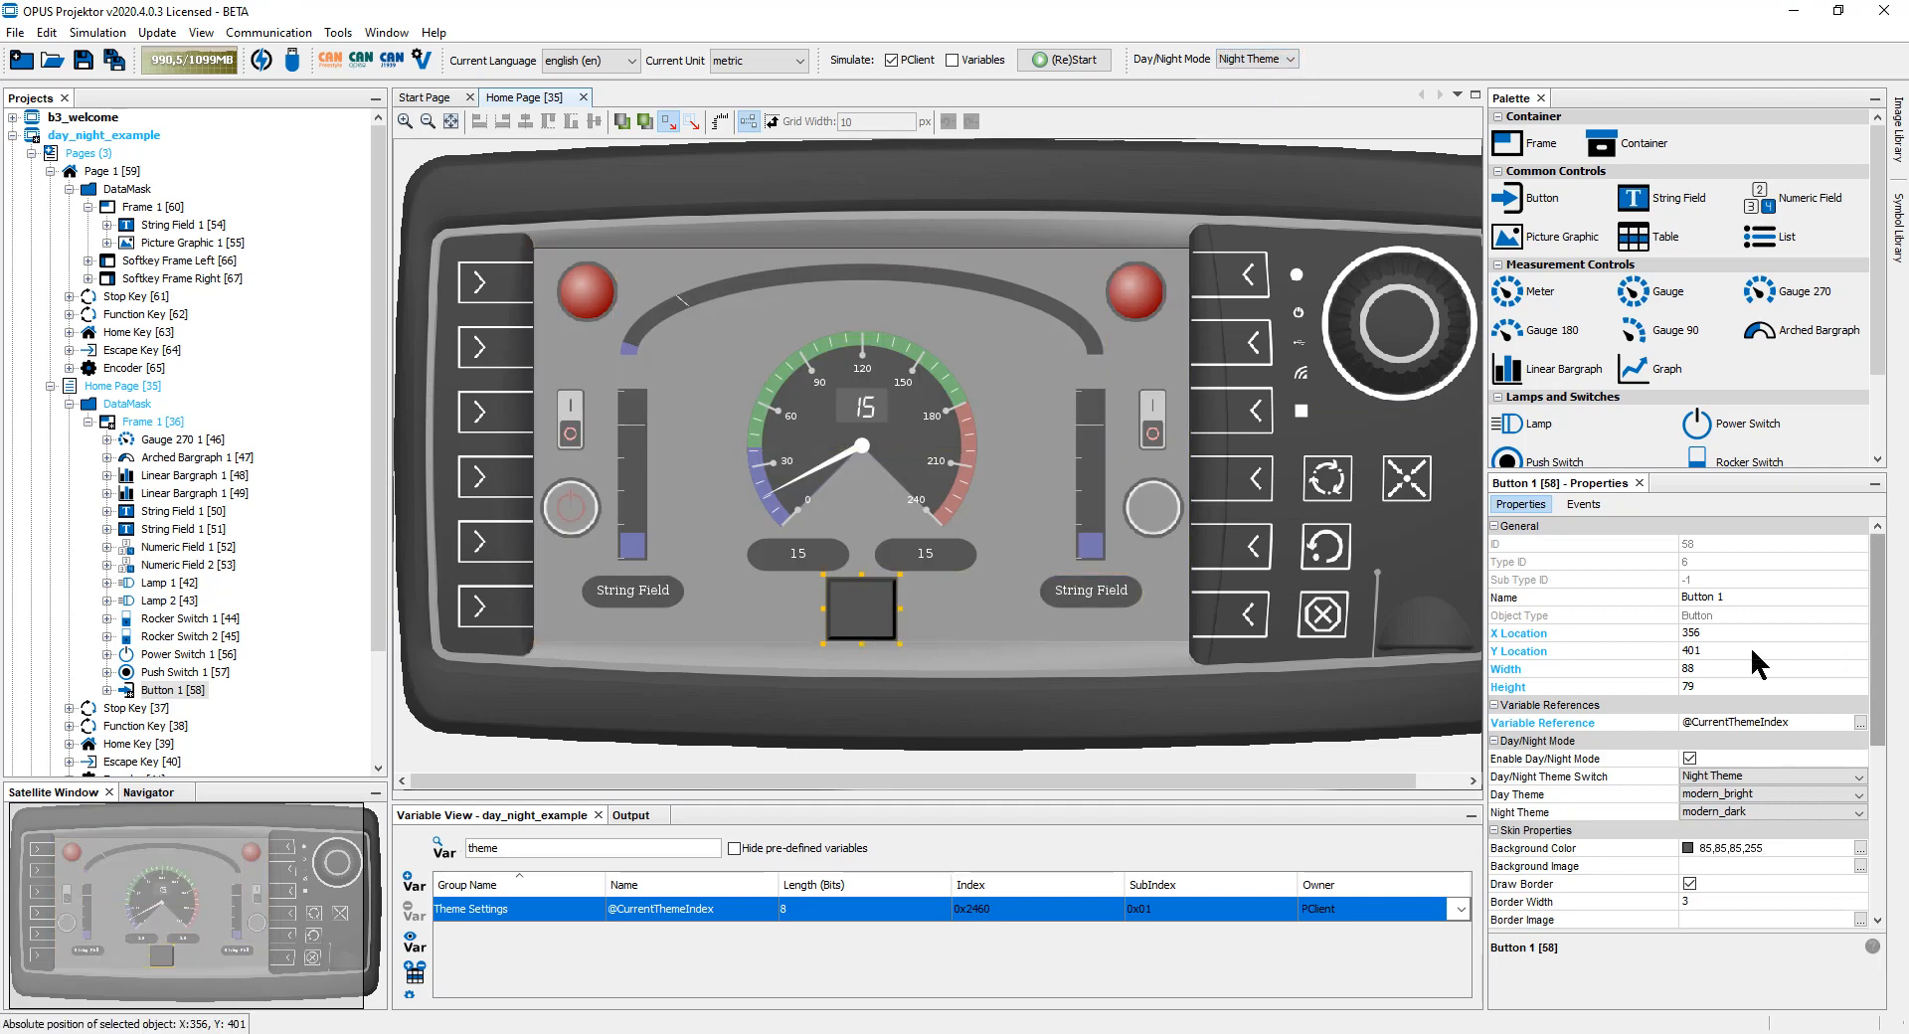
- Assign the filled moon-with-stars symbol as the button's pressed image and enable its Pressed State
left_click(1902, 213)
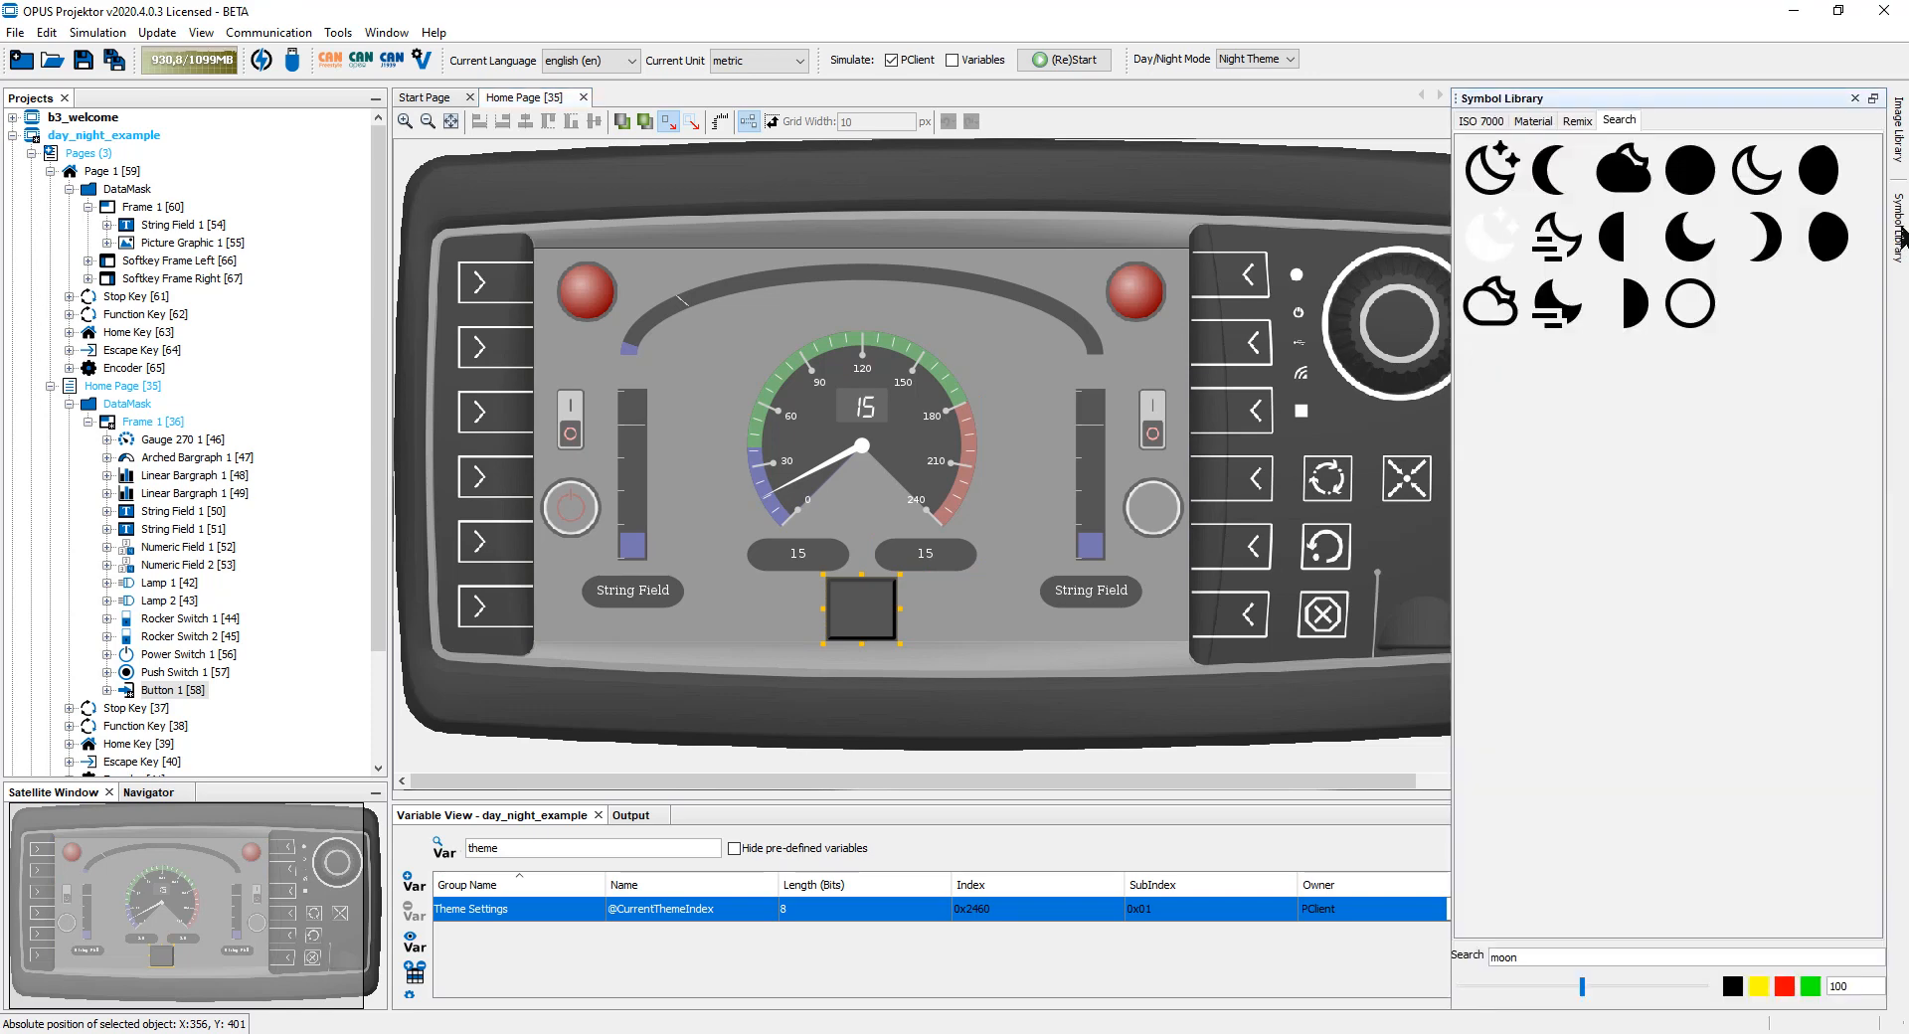
left_click_drag(1490, 239, 859, 610)
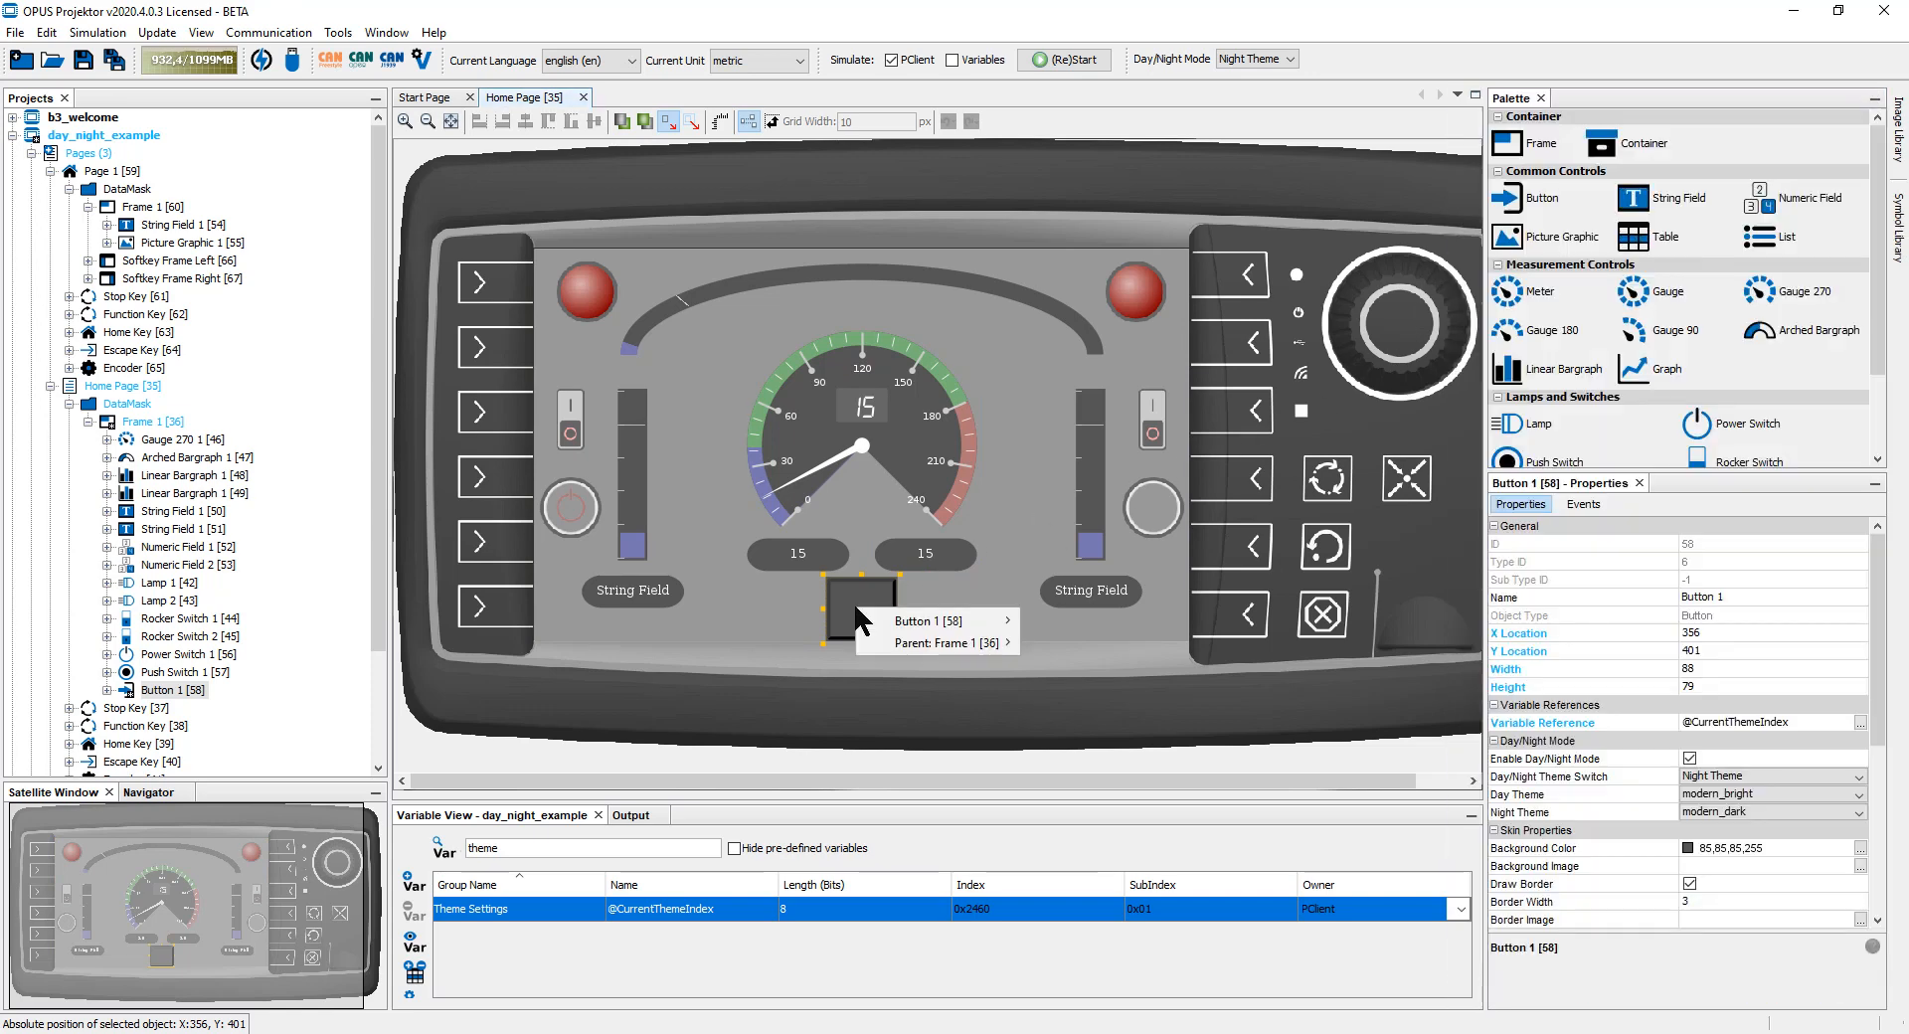
mouse_move(920, 620)
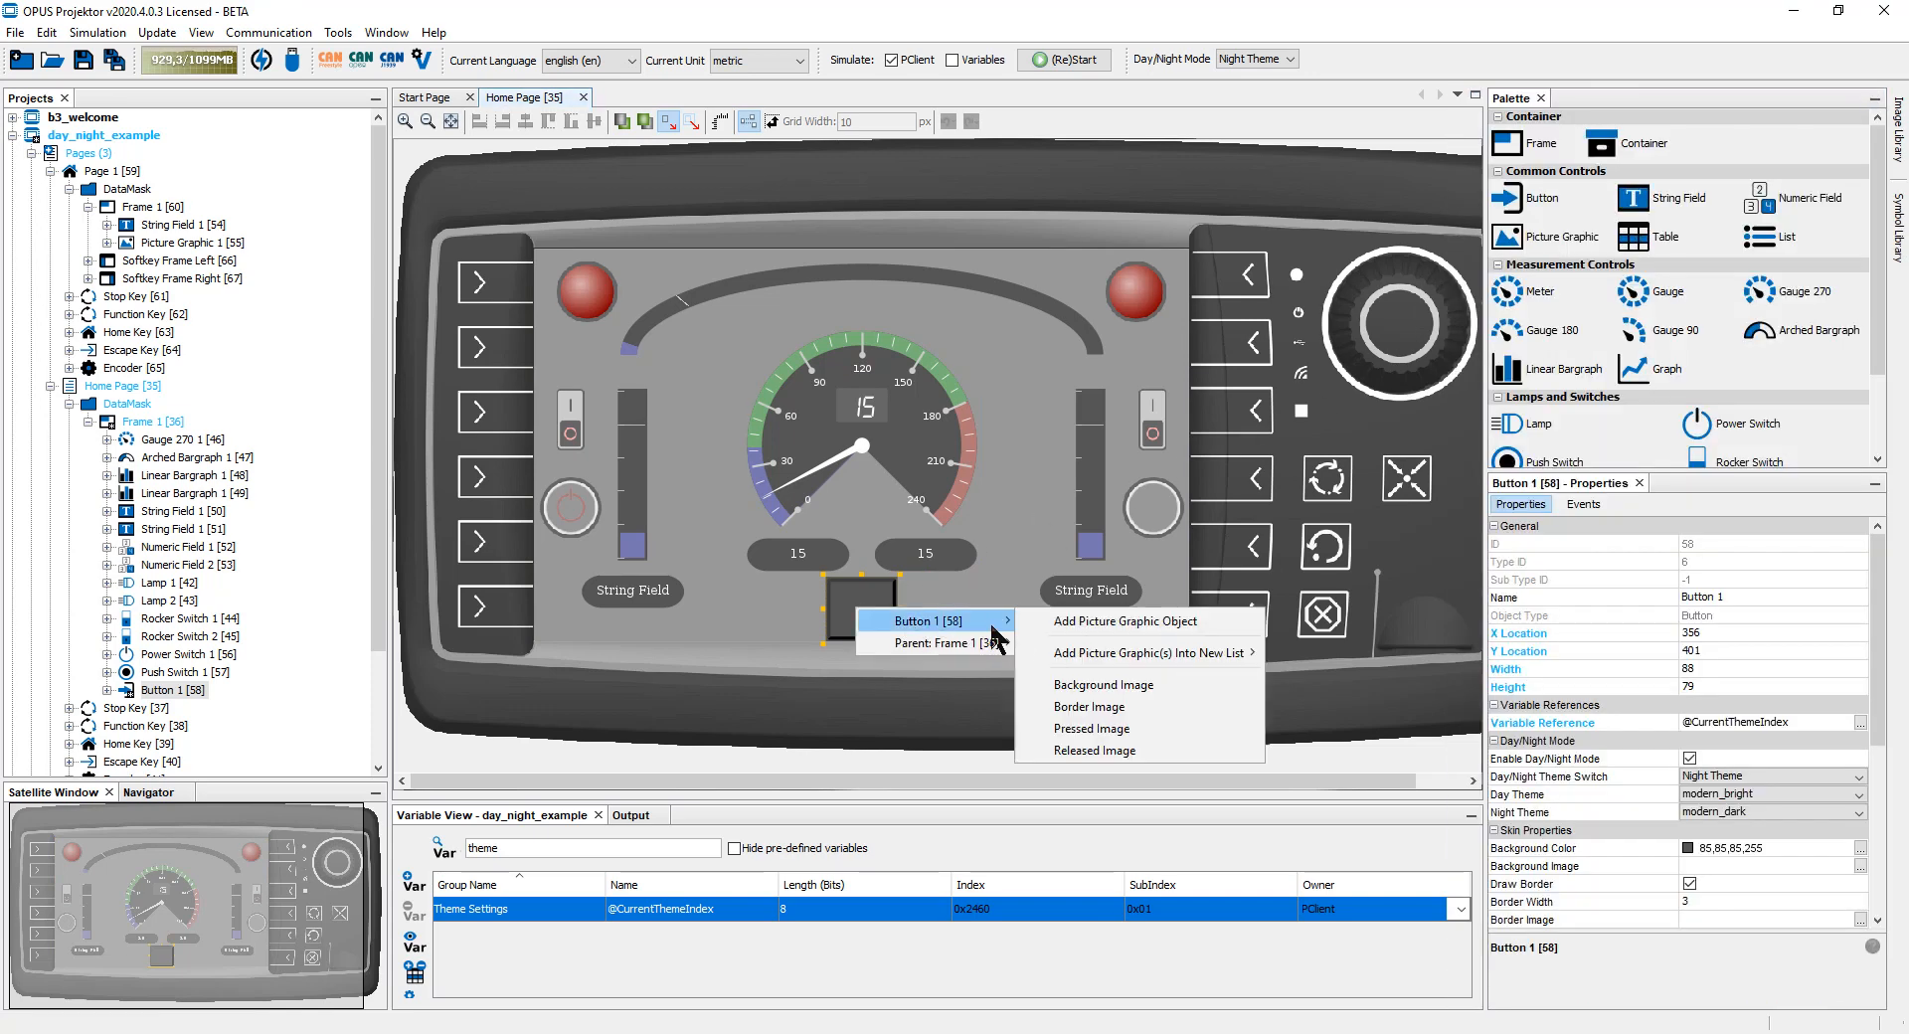
left_click(1103, 730)
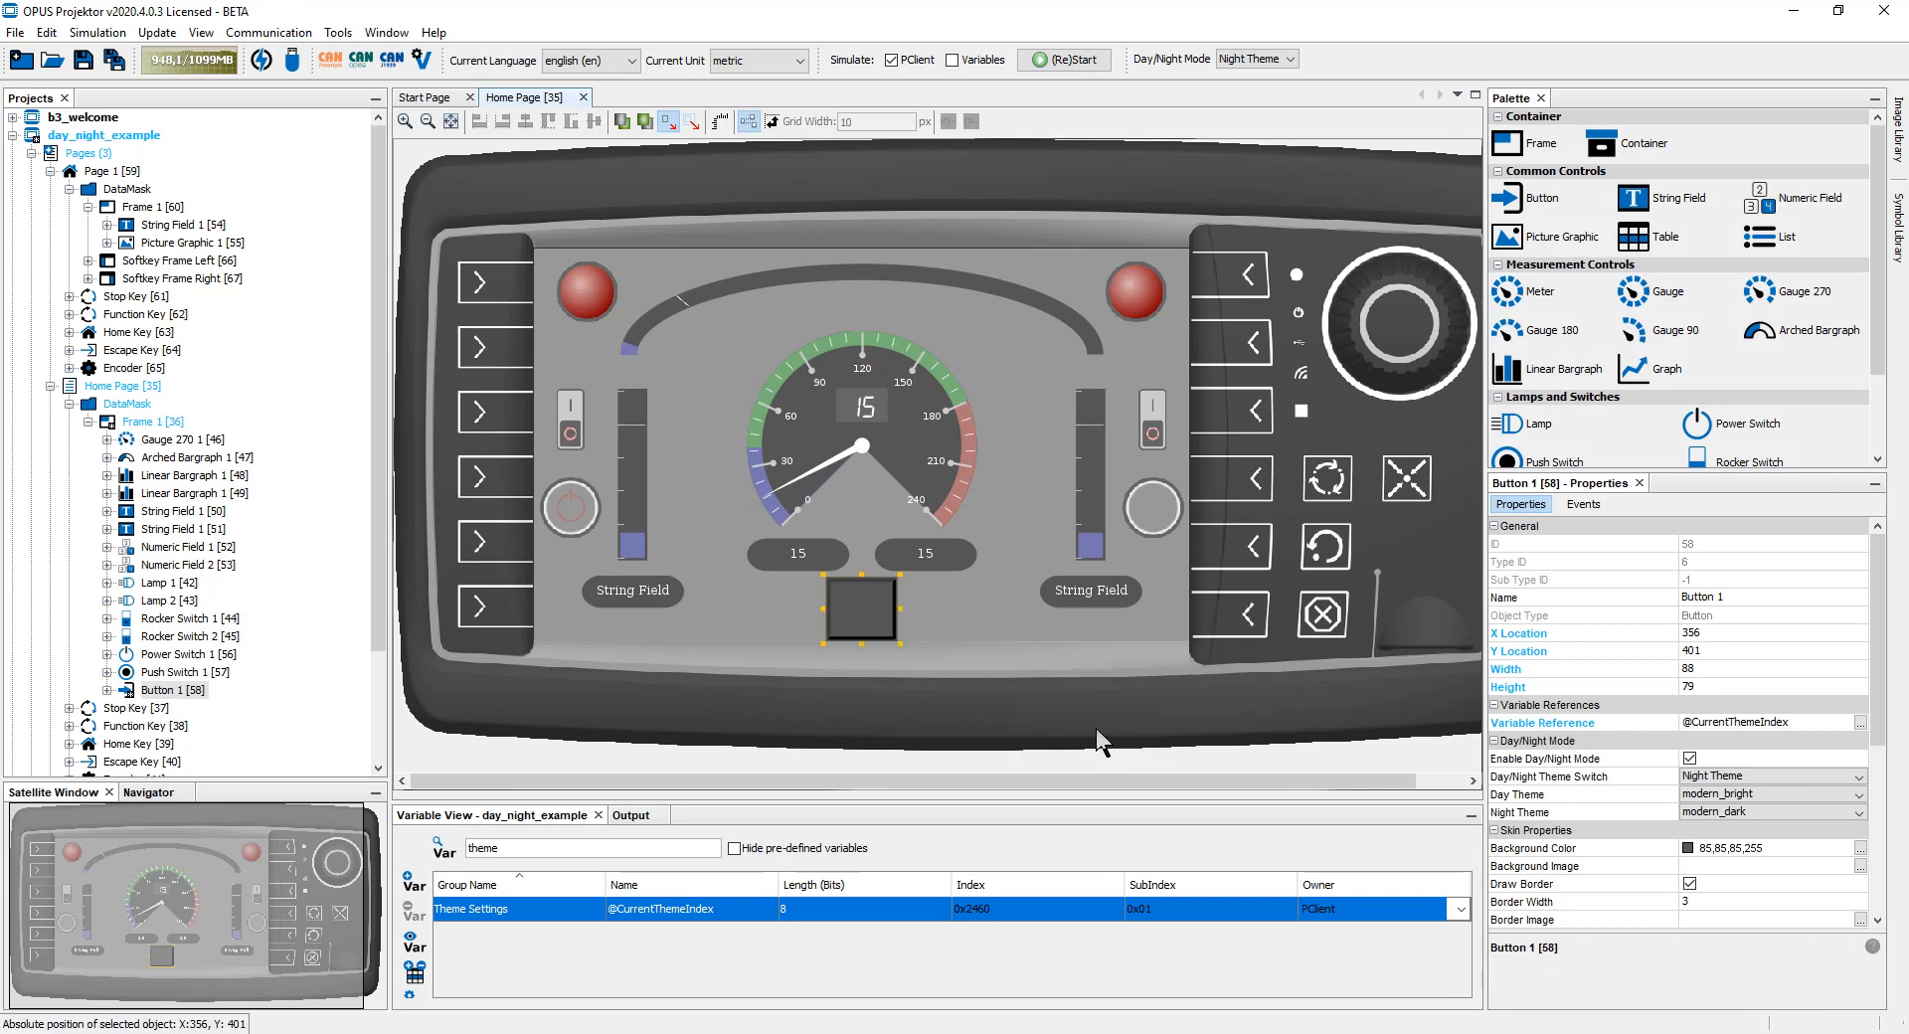
scroll(1631, 779, "down", 6)
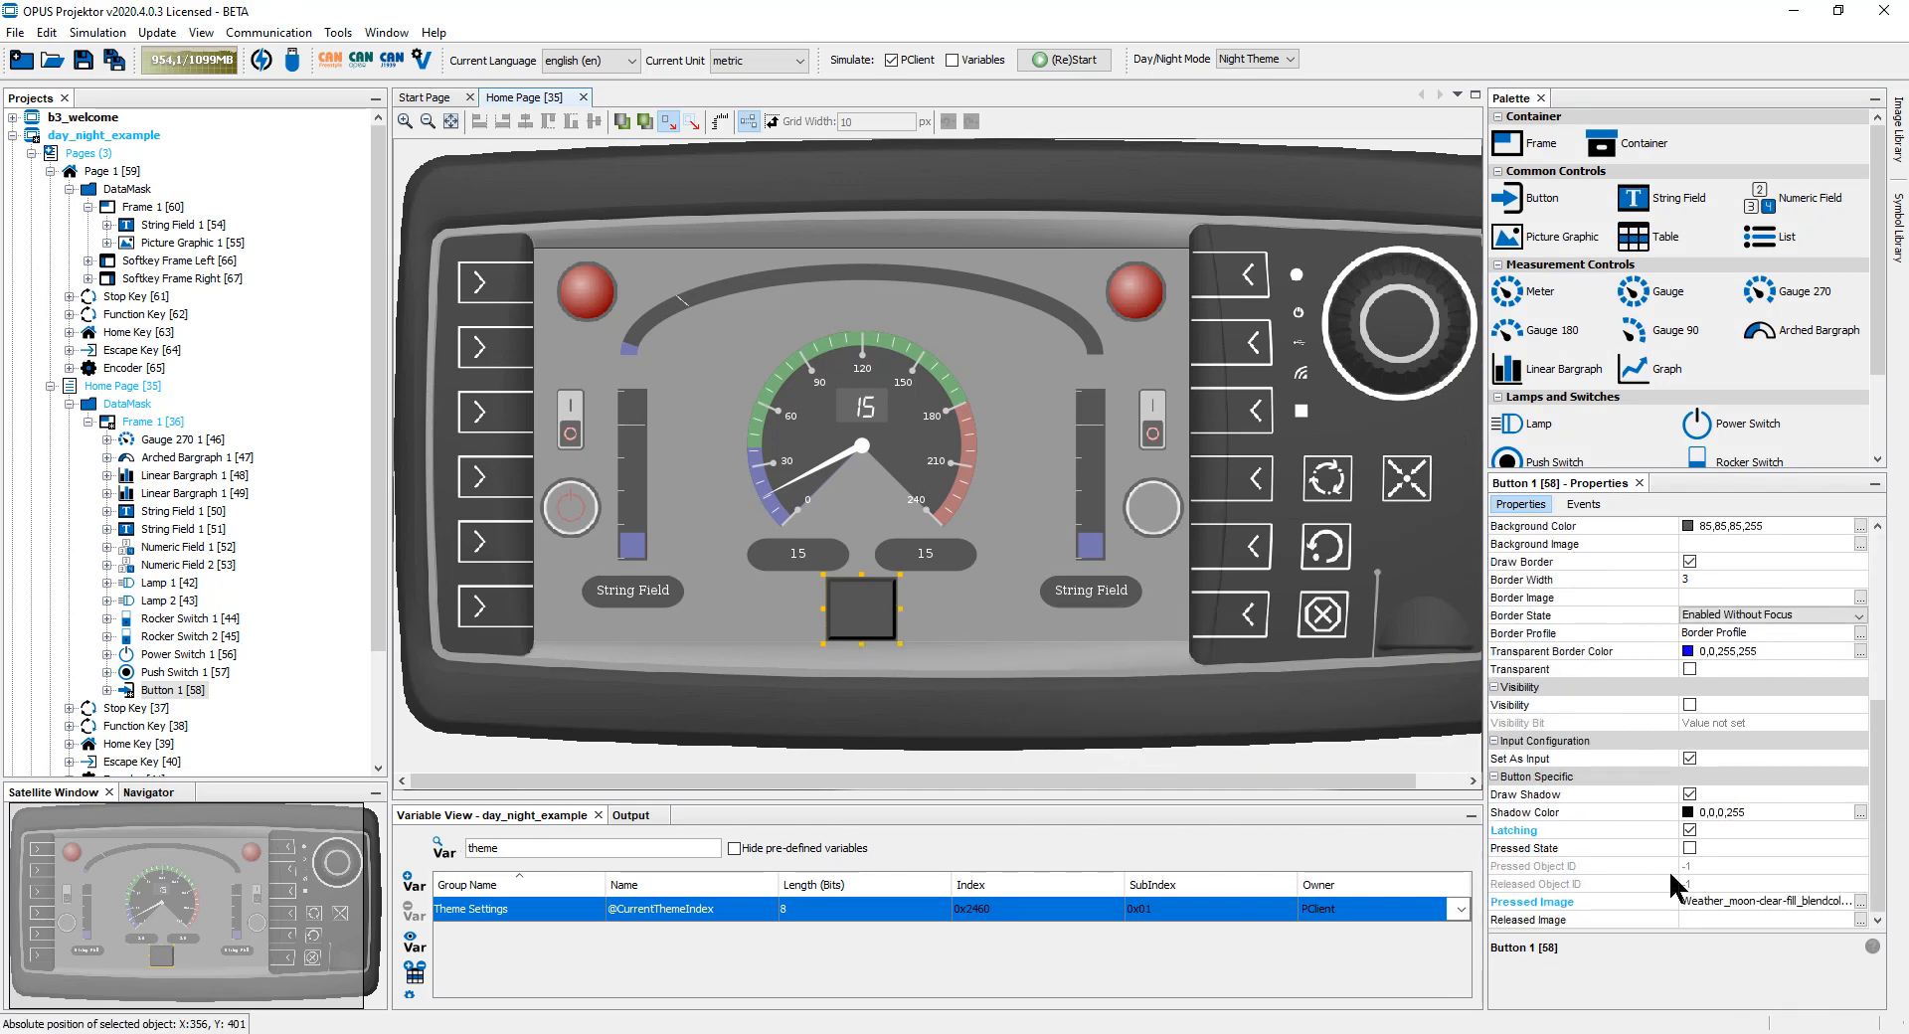
left_click(1690, 849)
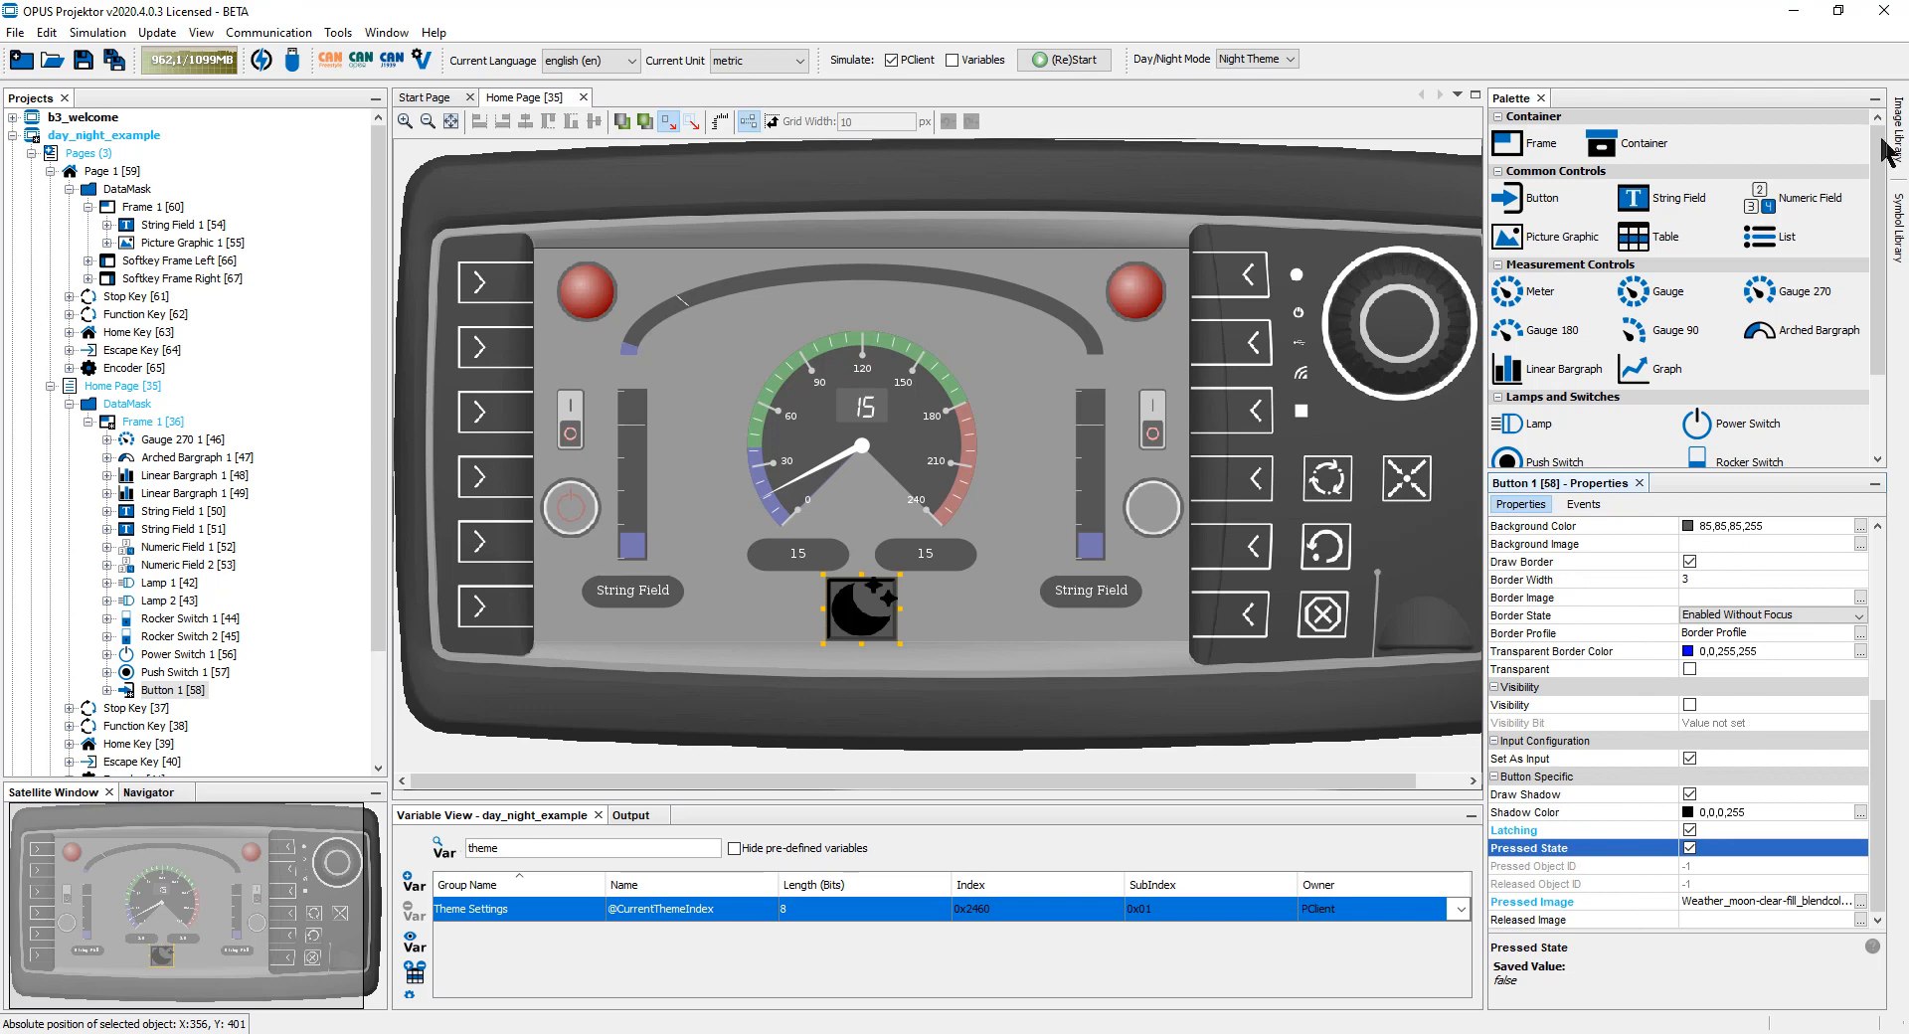
- Set the symbol library's drawing colour to white
left_click(1898, 229)
left_click(1732, 986)
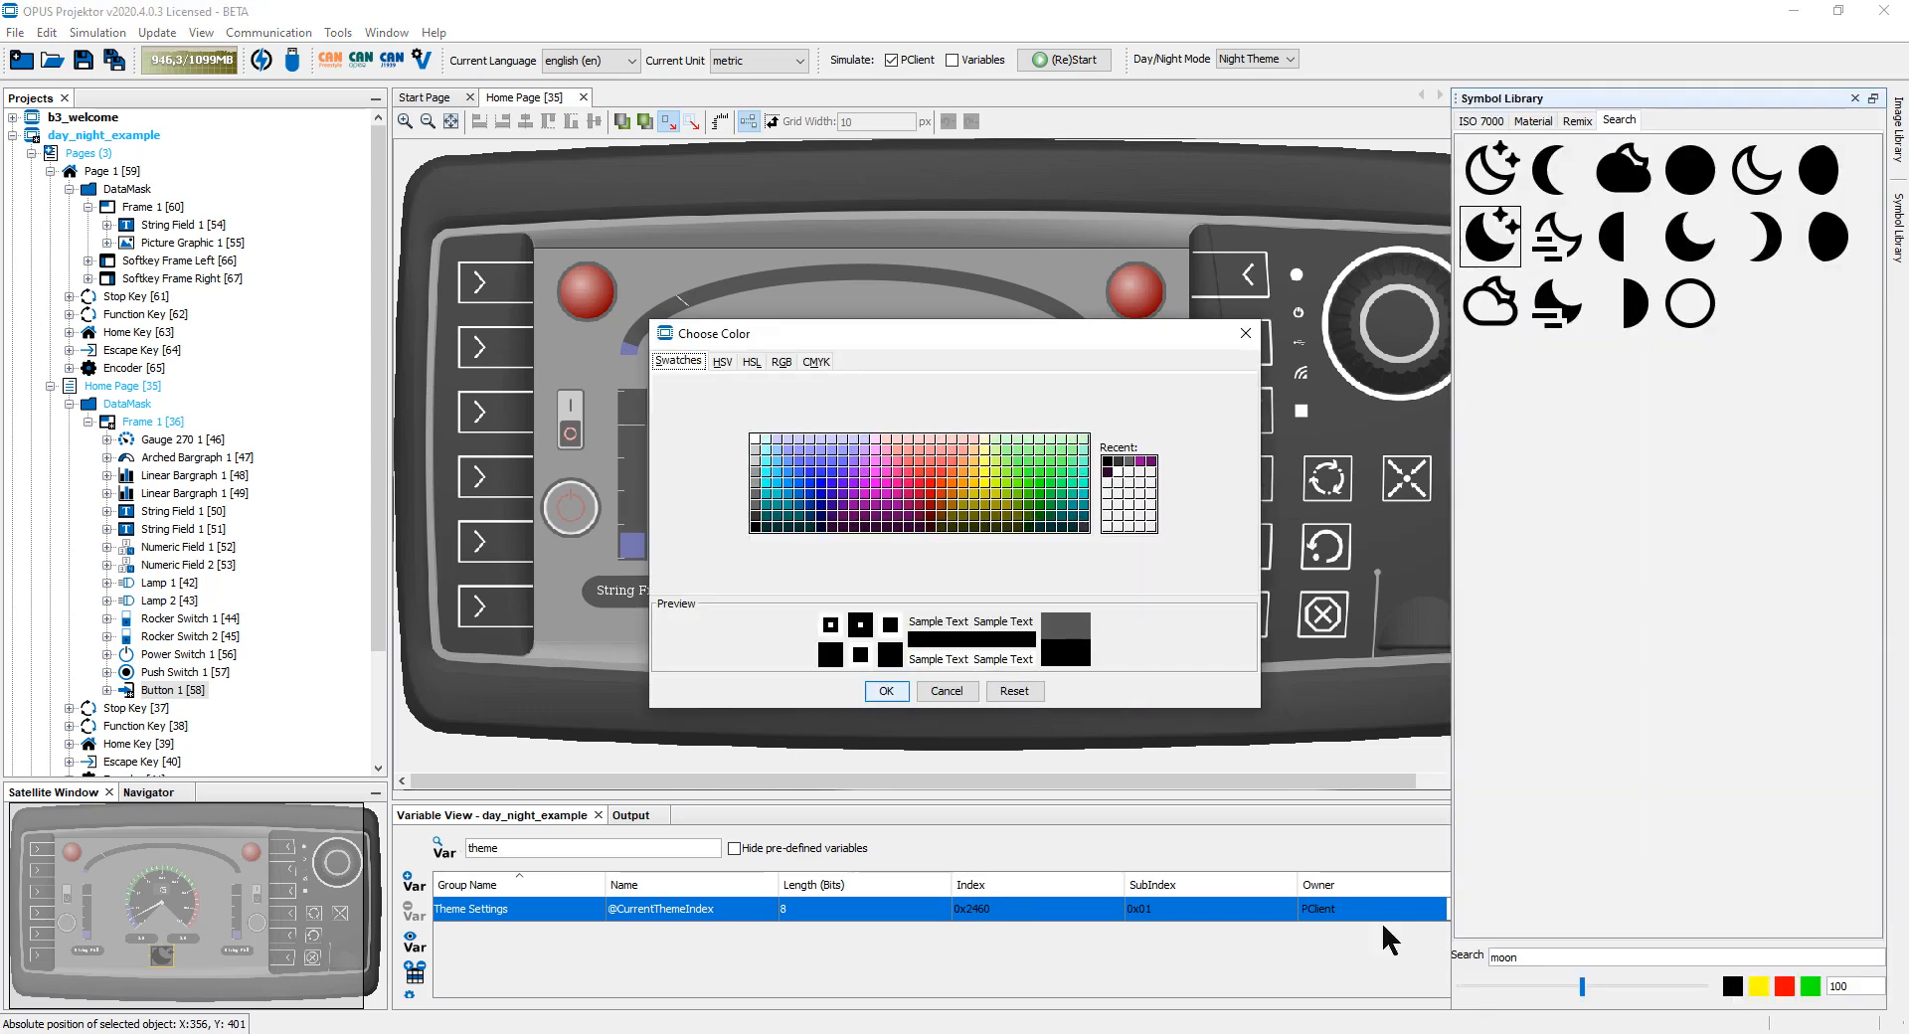
left_click(757, 442)
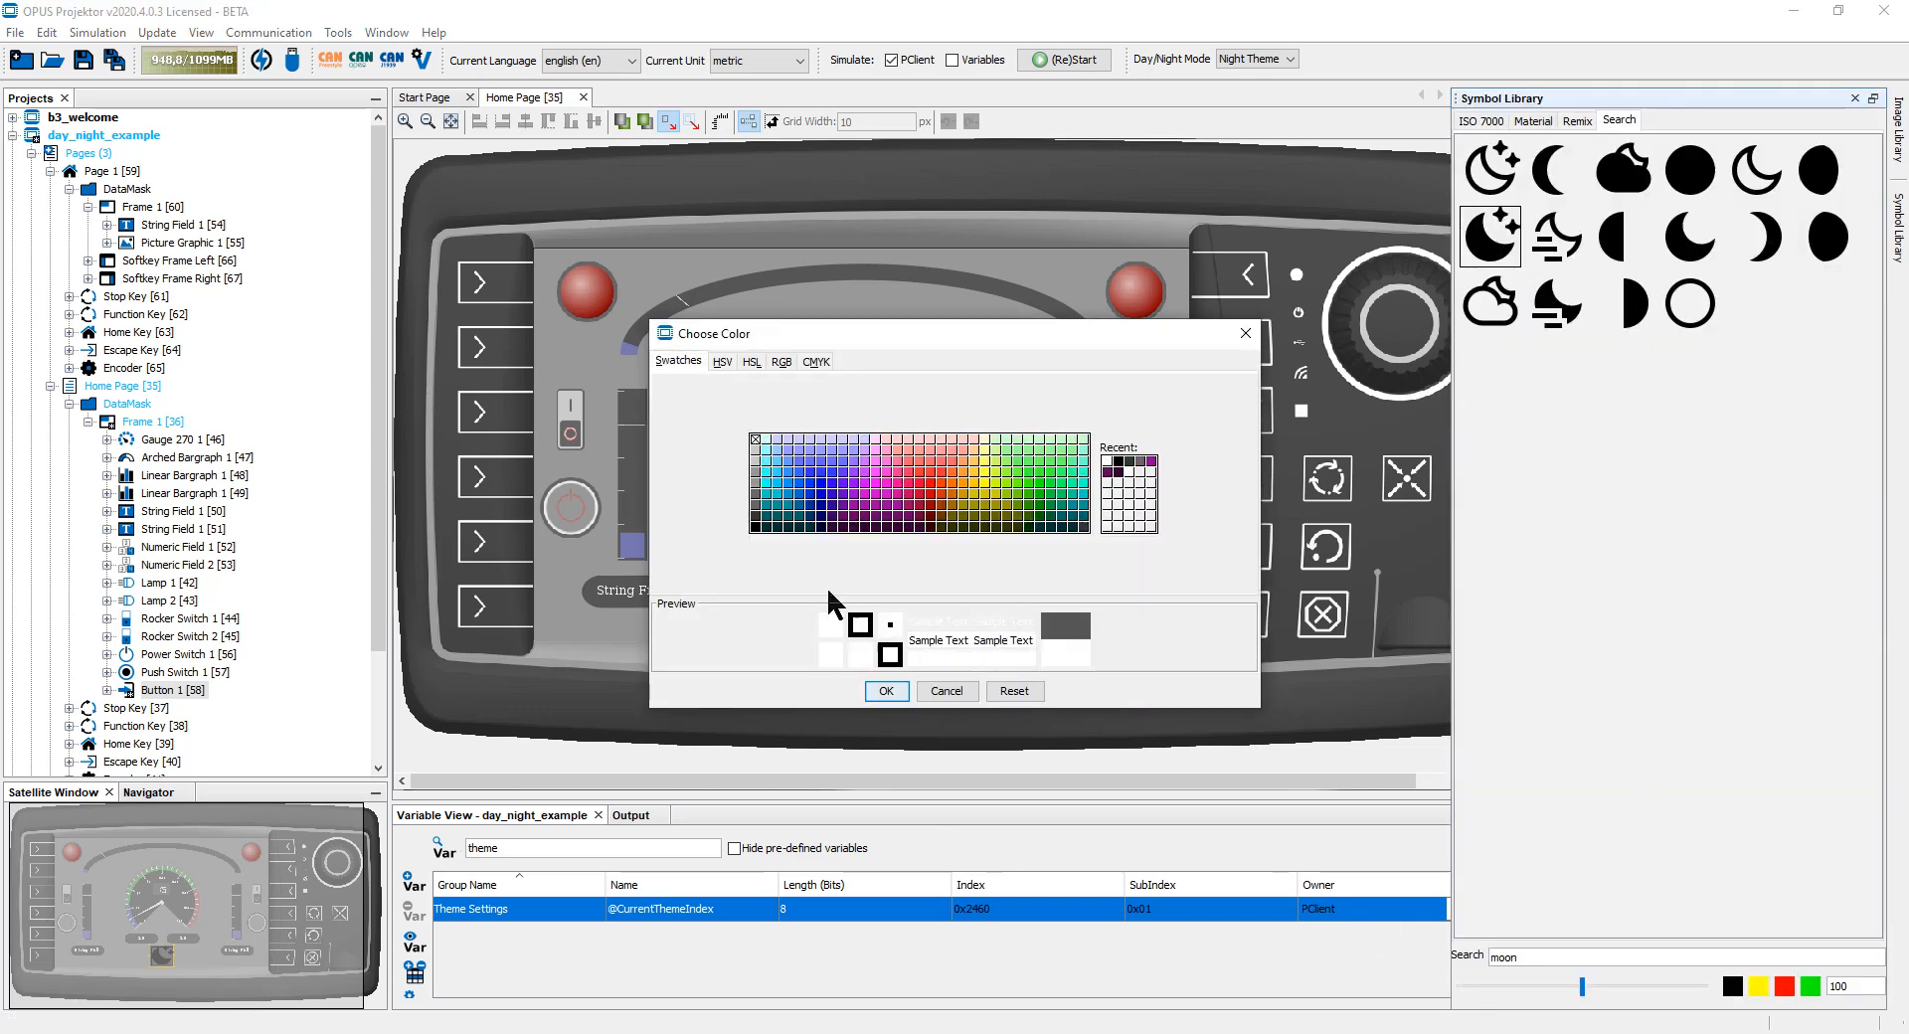
left_click(886, 691)
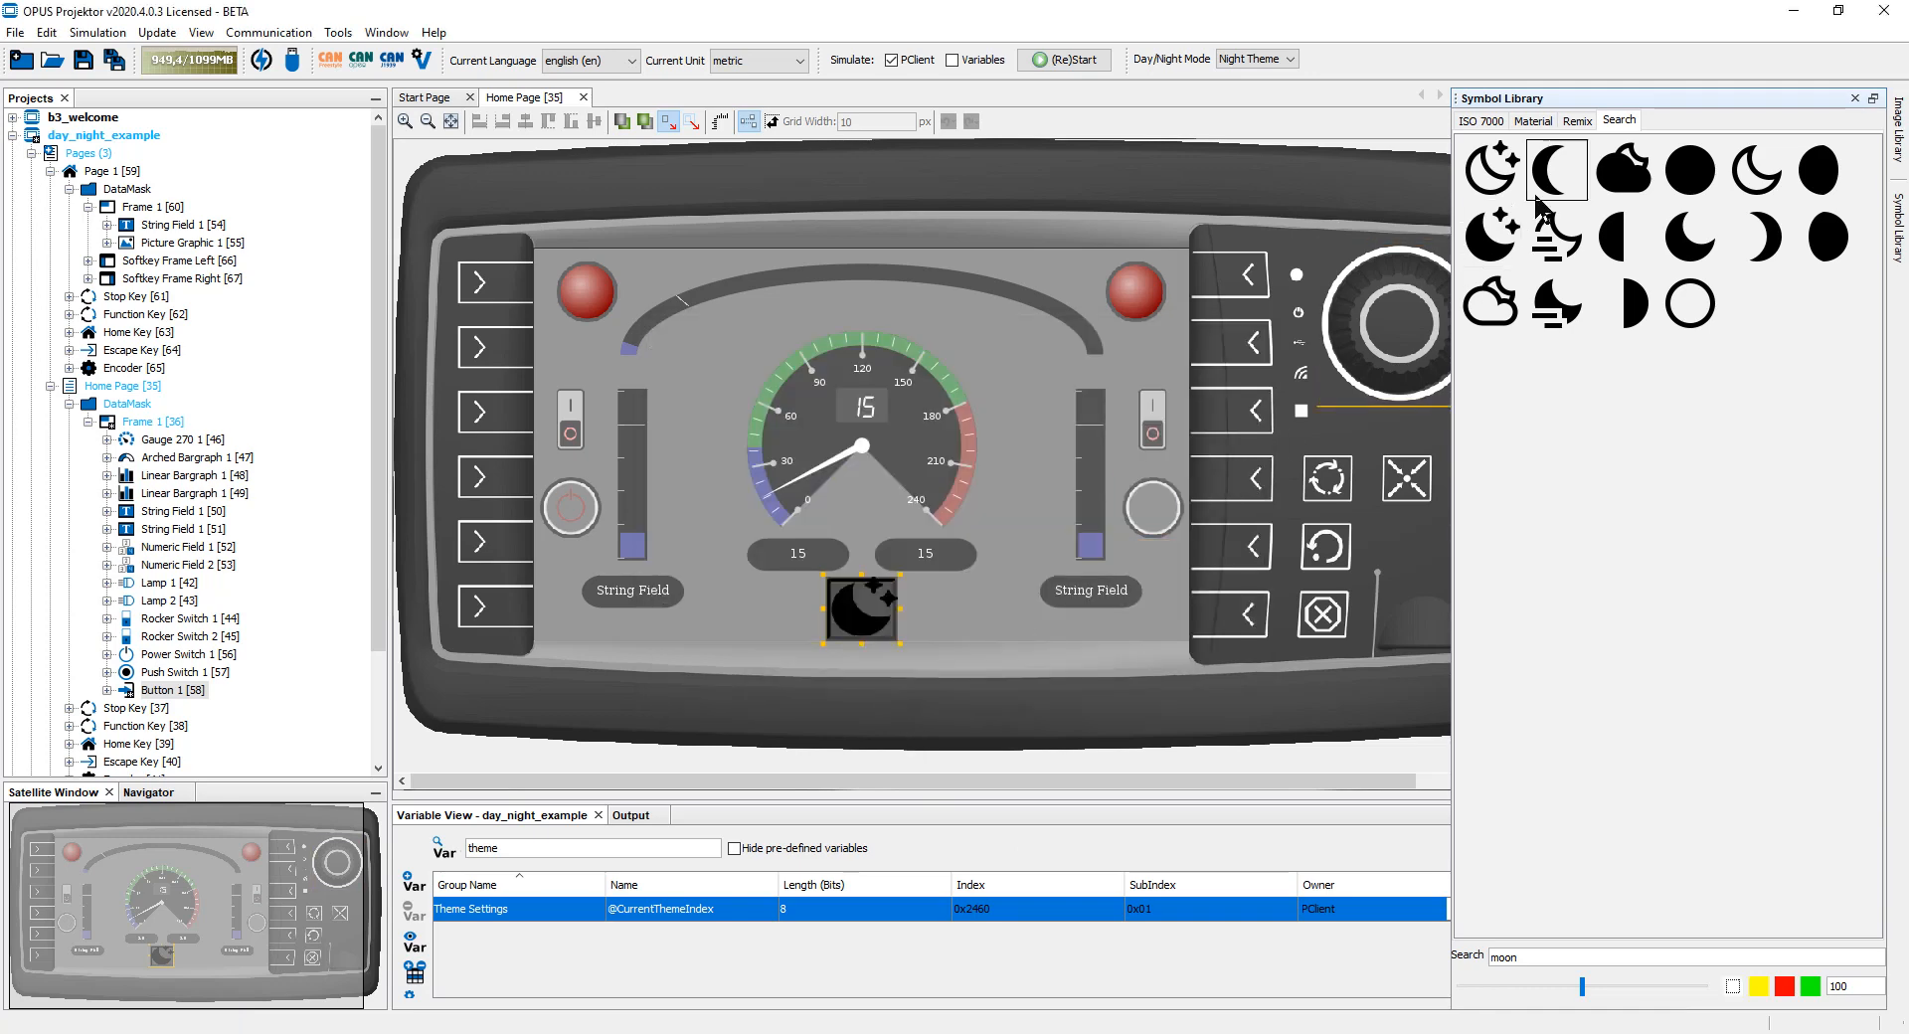
- Assign the white filled moon-with-stars symbol as the button's pressed image for the Night Theme
left_click_drag(1490, 236, 858, 619)
mouse_move(905, 629)
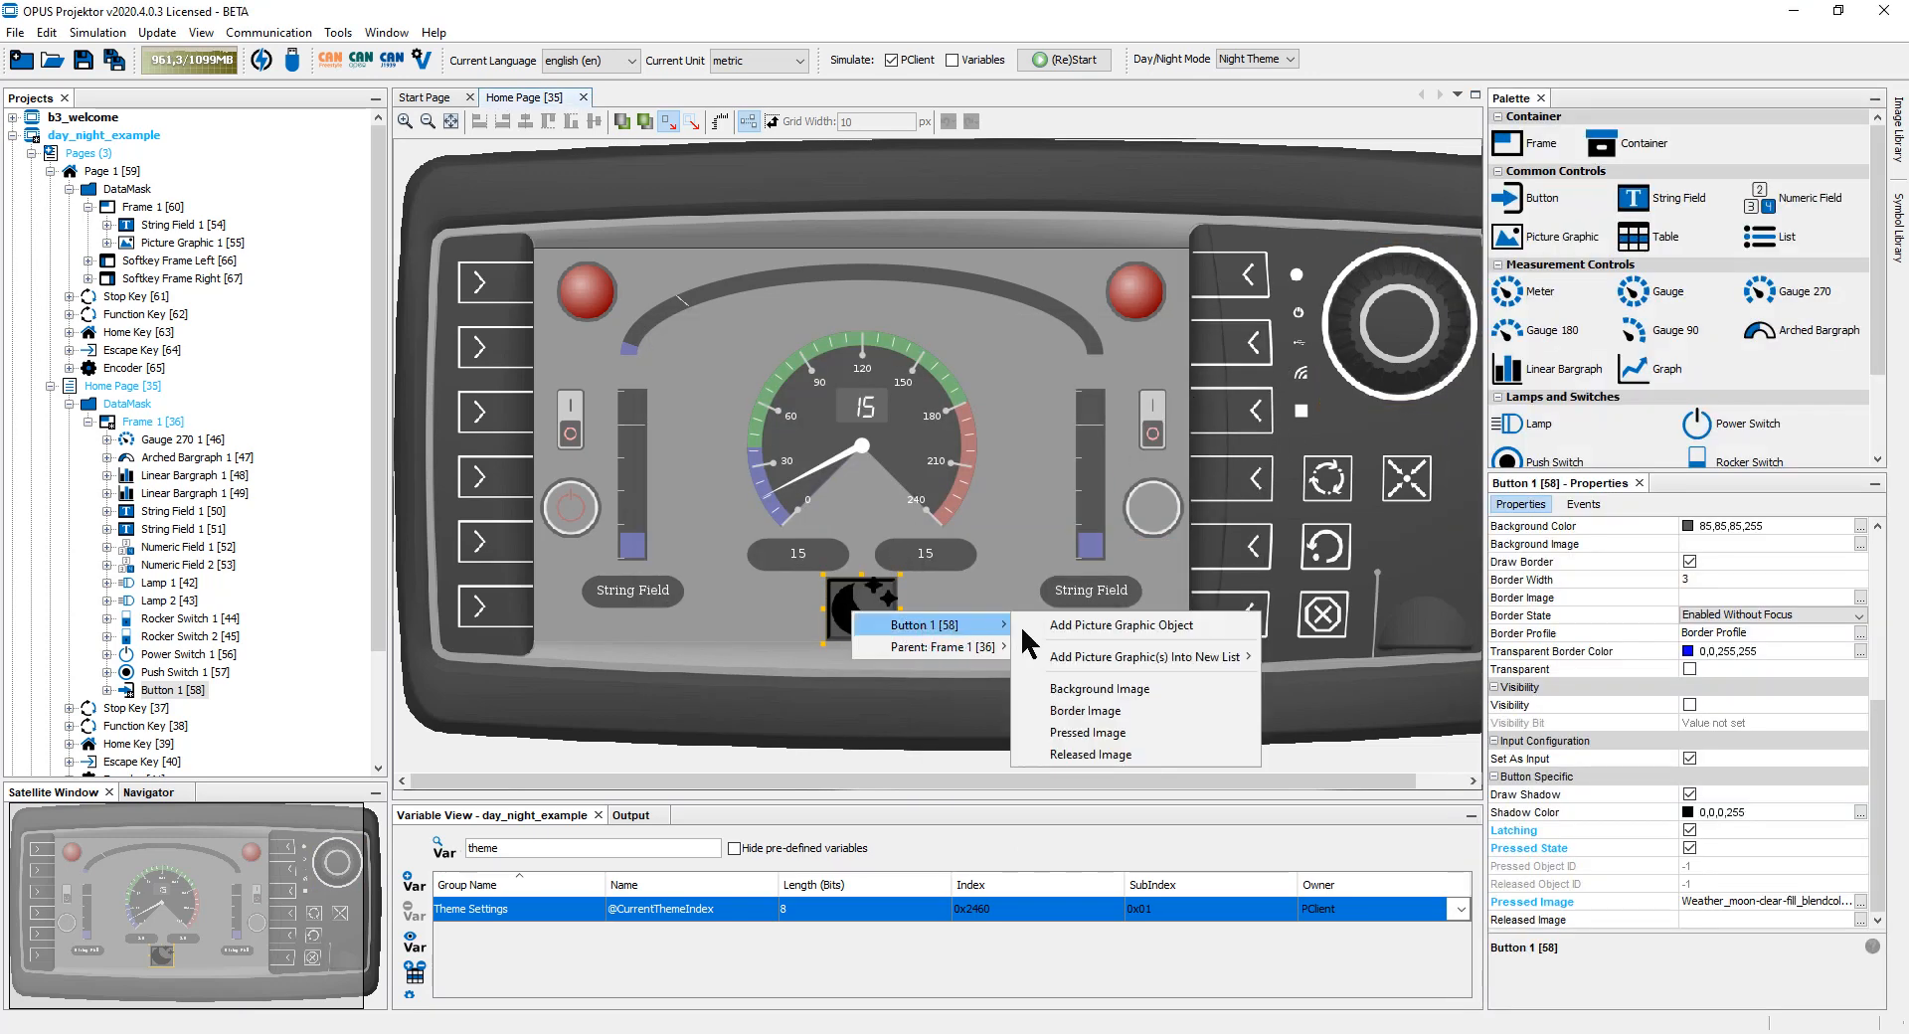
left_click(1101, 748)
left_click(995, 634)
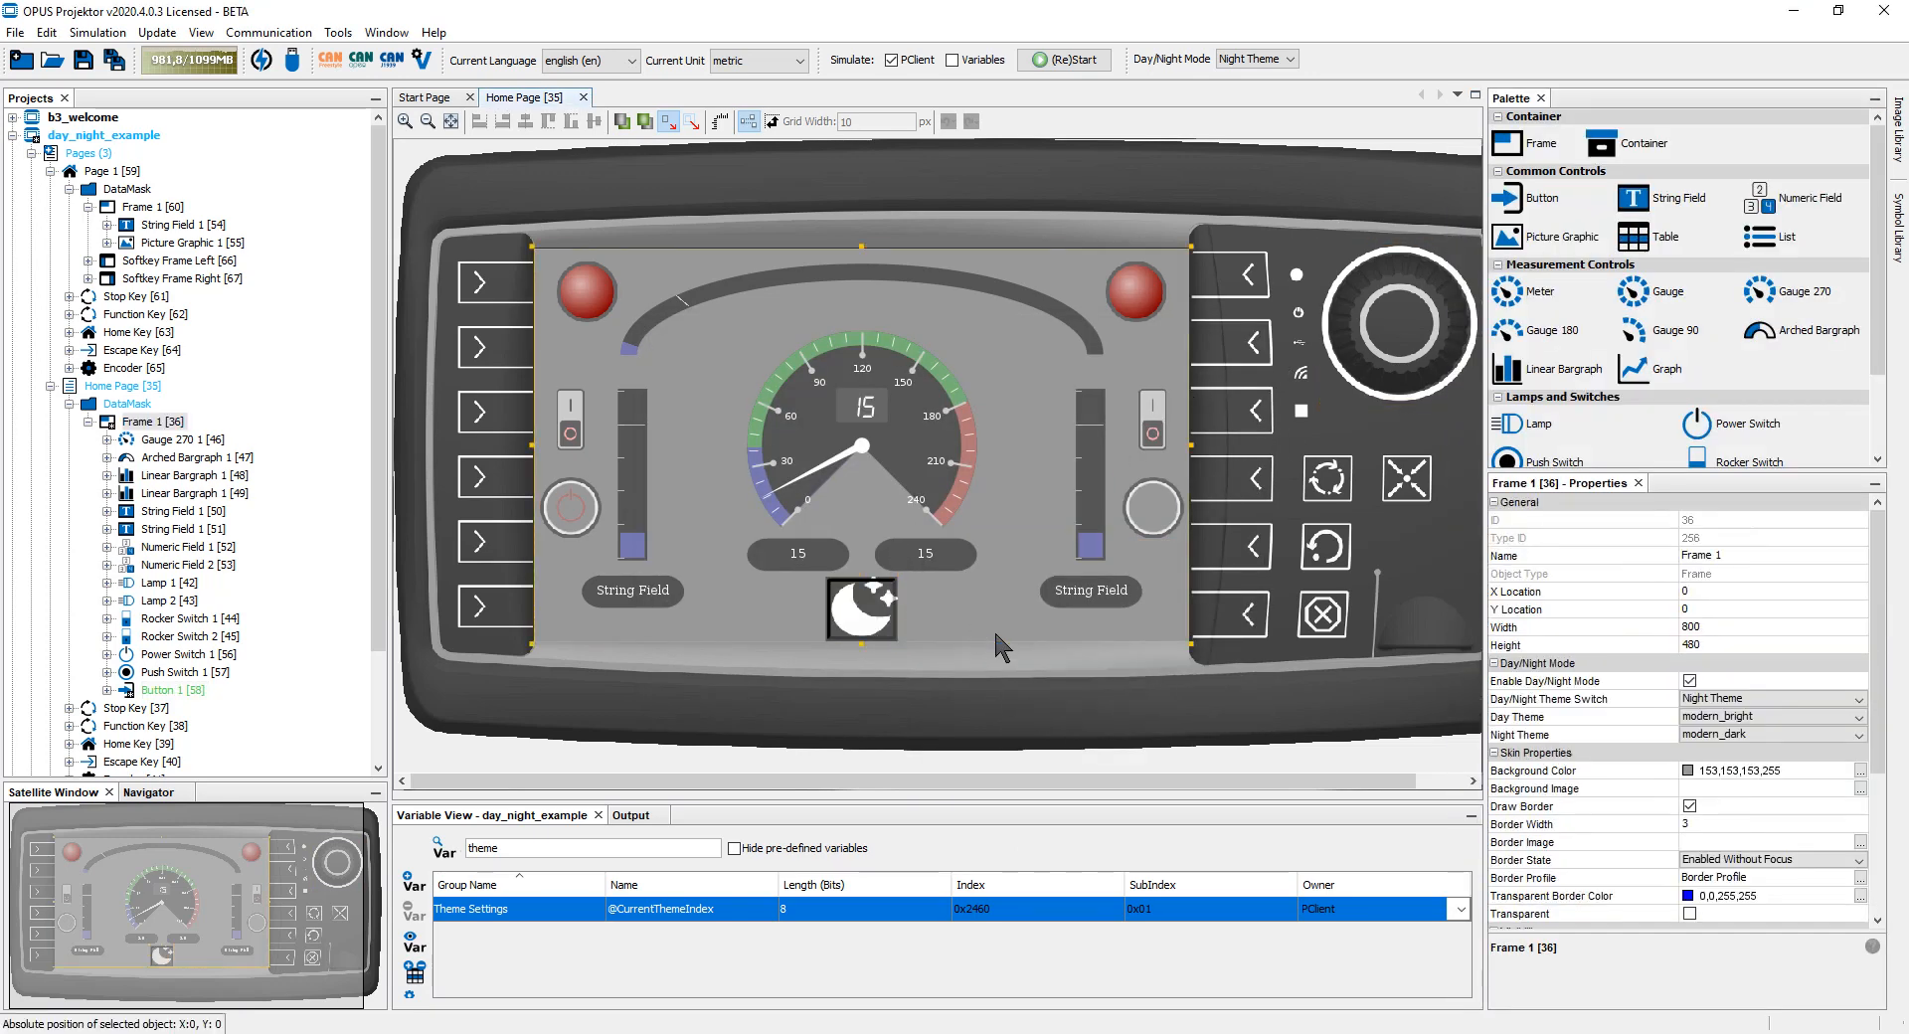
left_click(863, 627)
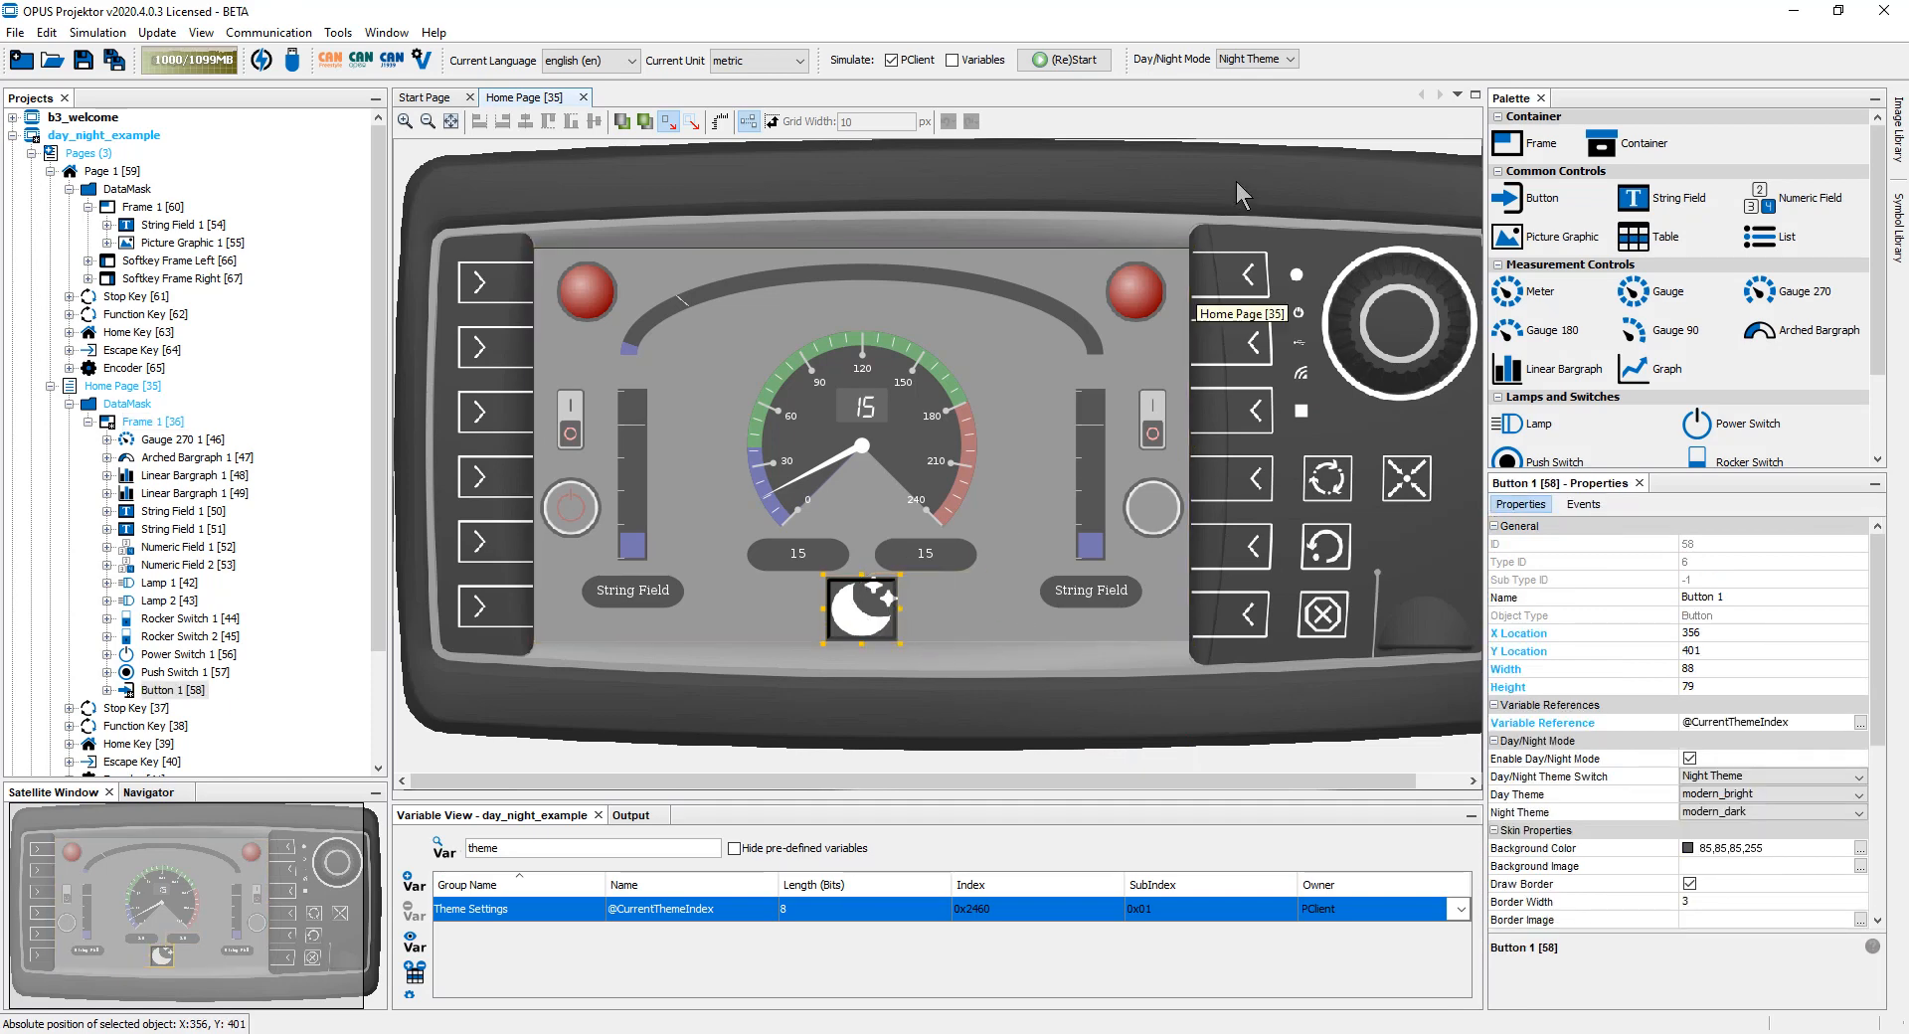
- Switch the page to Day Theme and disable Pressed State for the button
left_click(1281, 60)
left_click(1245, 76)
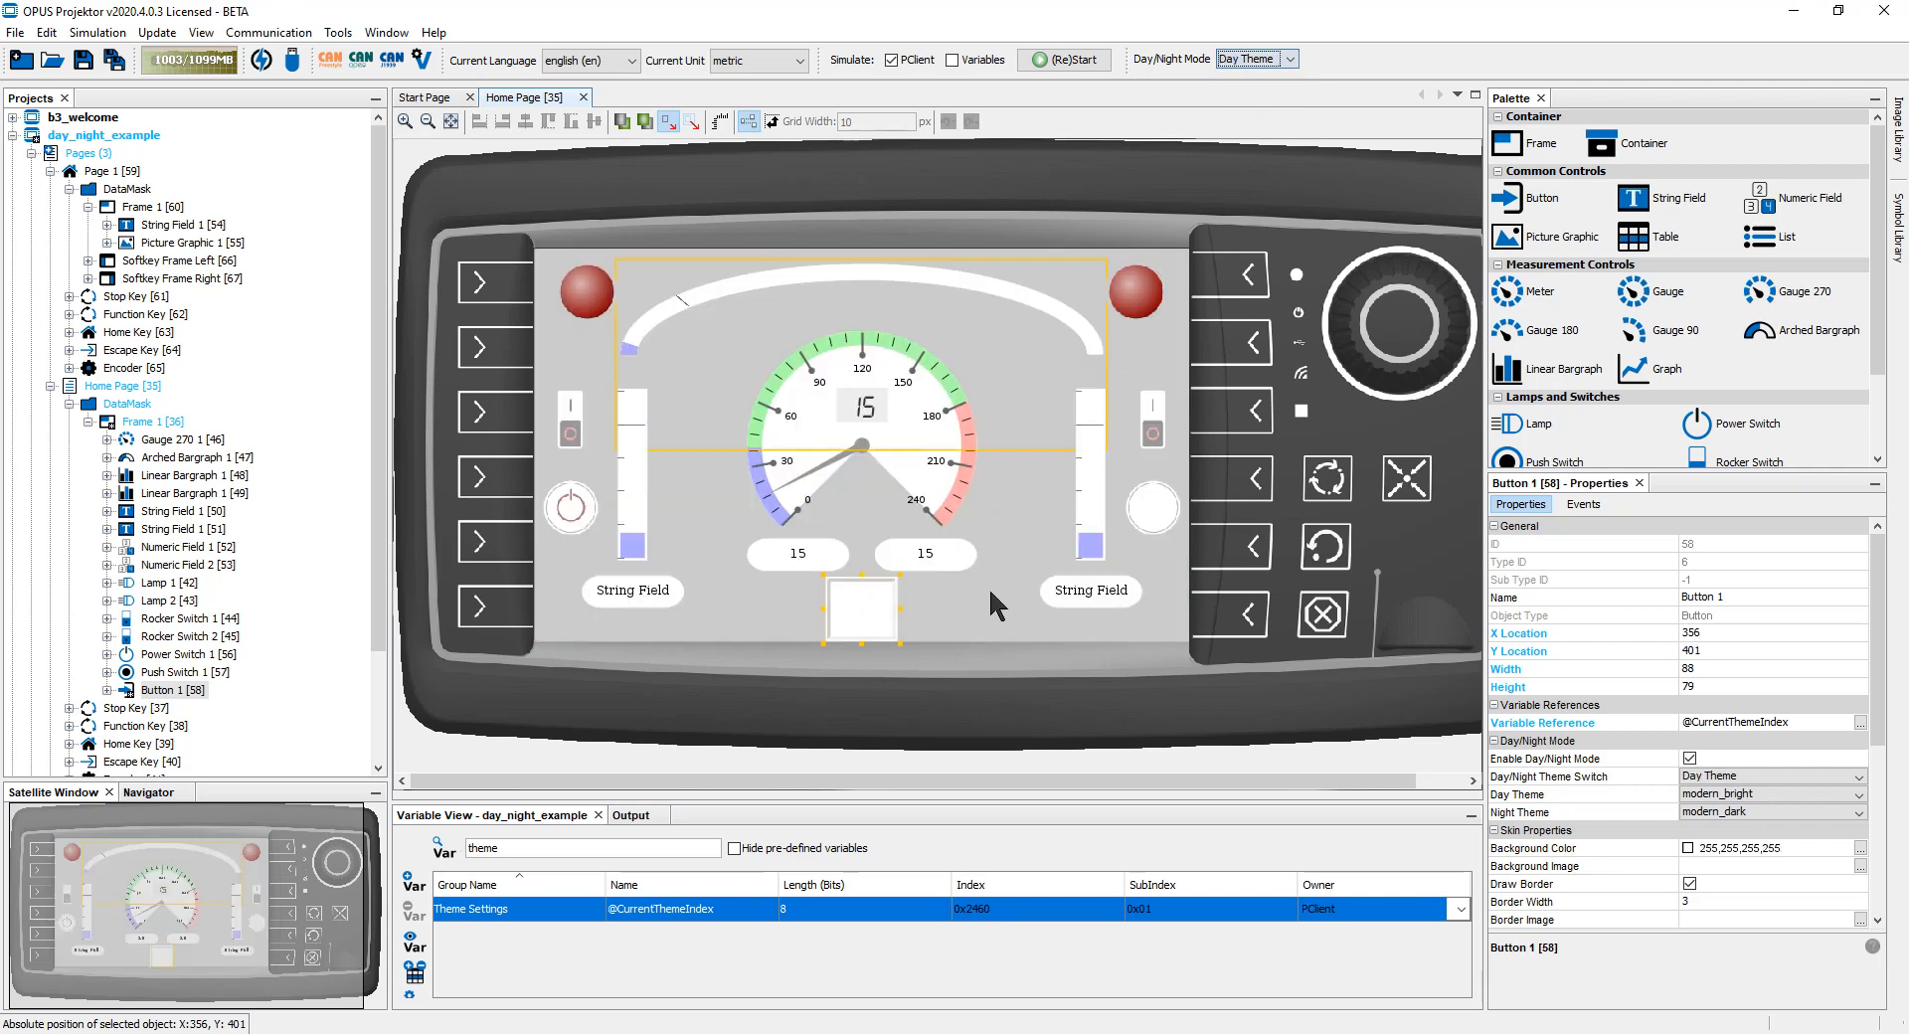
scroll(1680, 865, "down", 6)
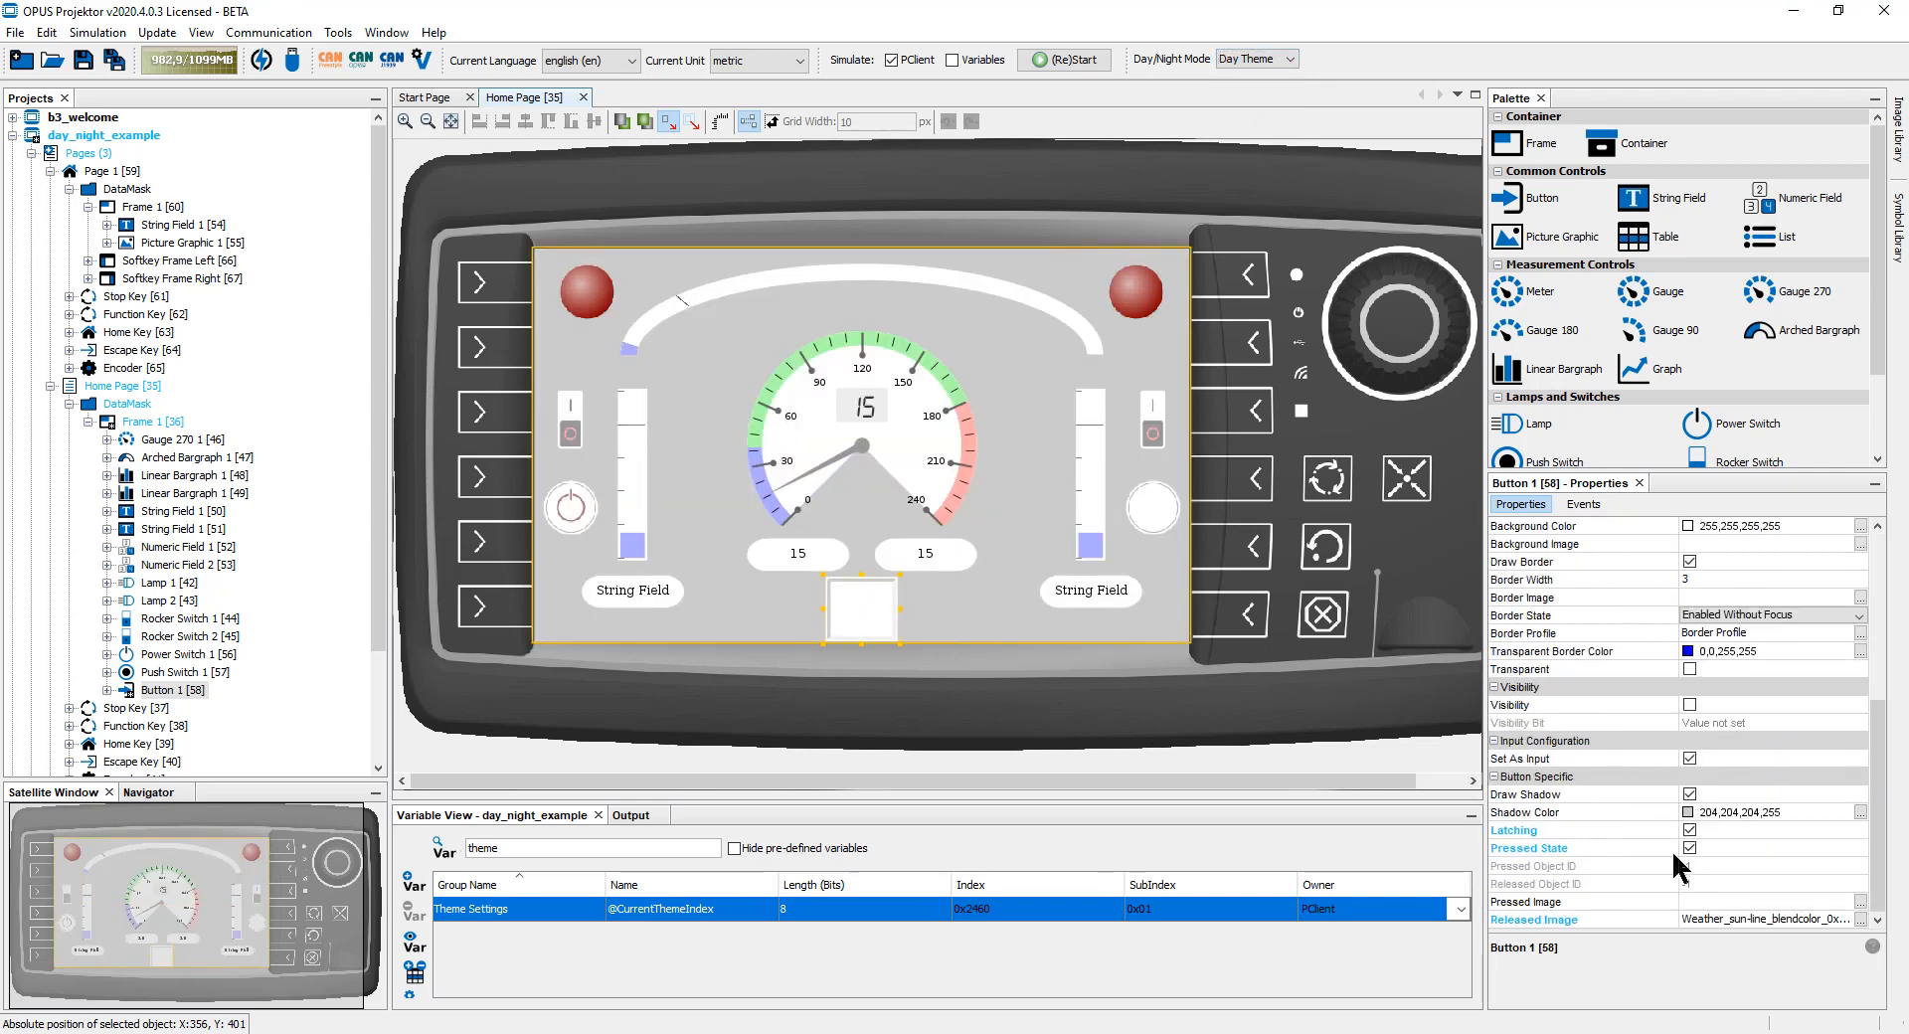
left_click(1690, 847)
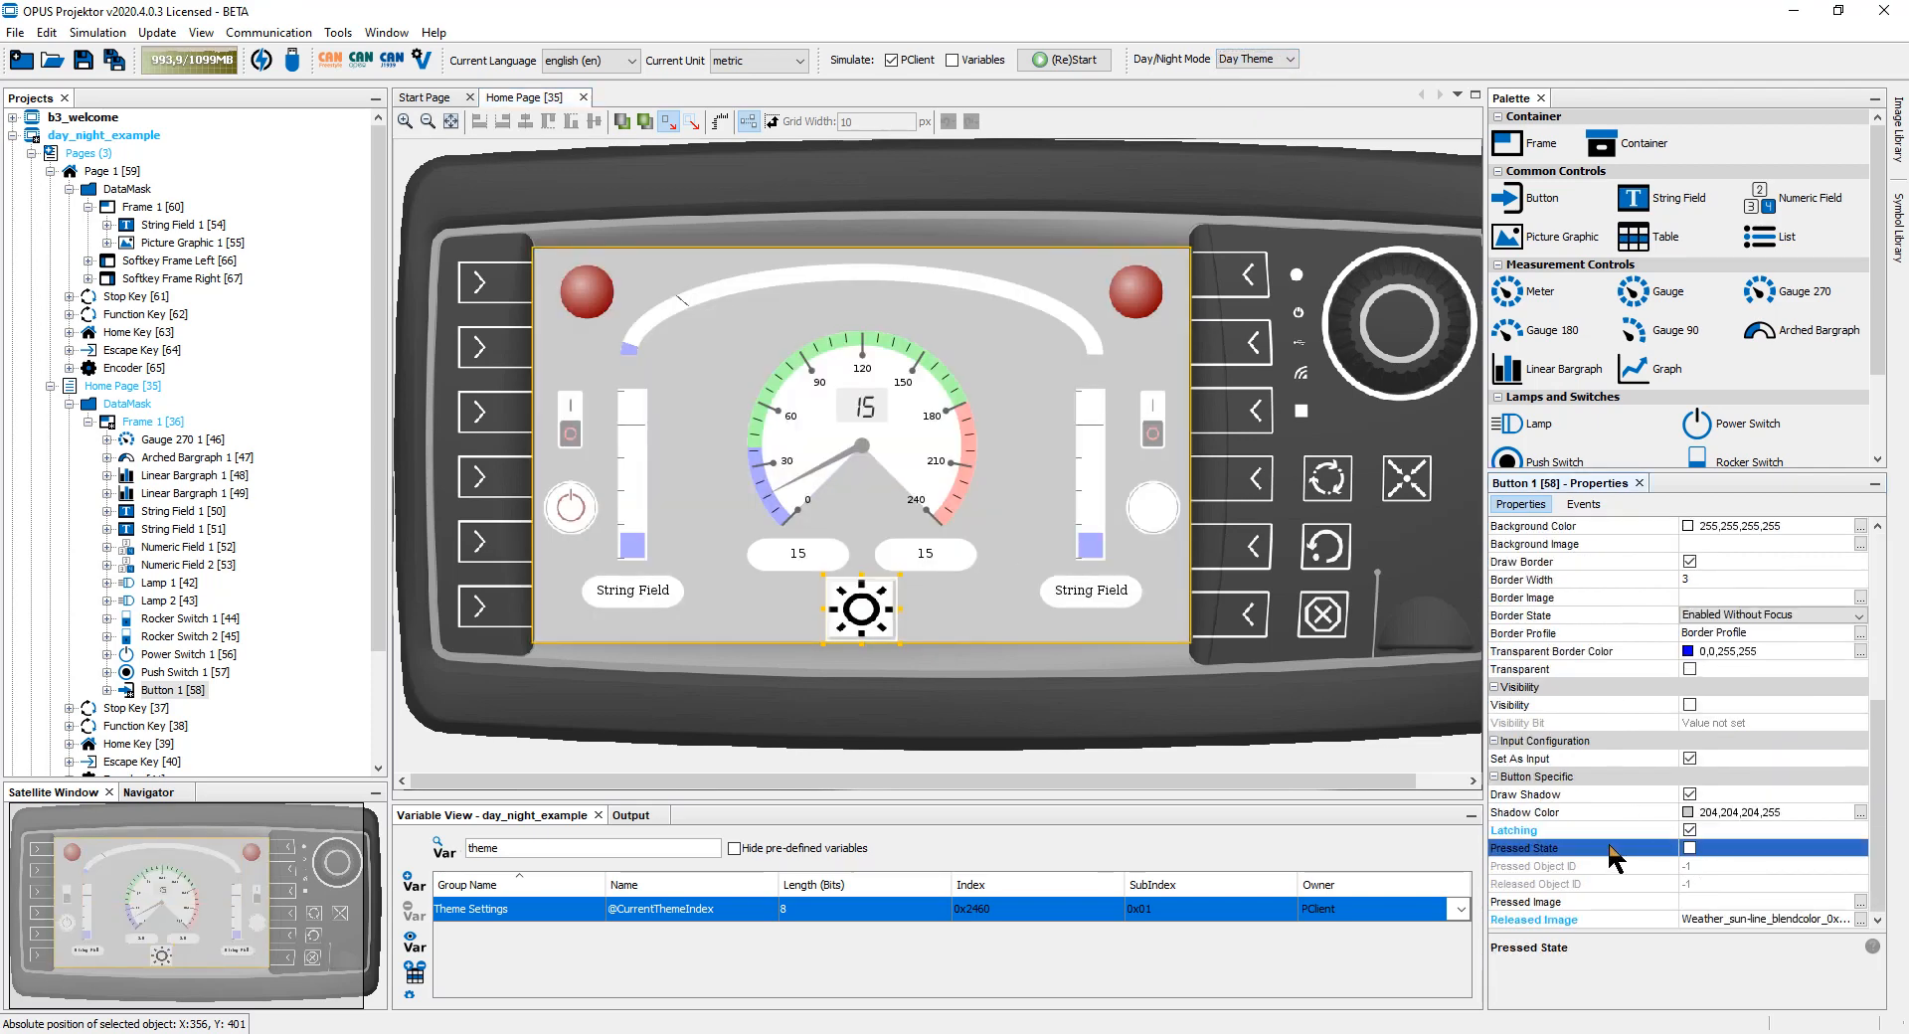
left_click(847, 642)
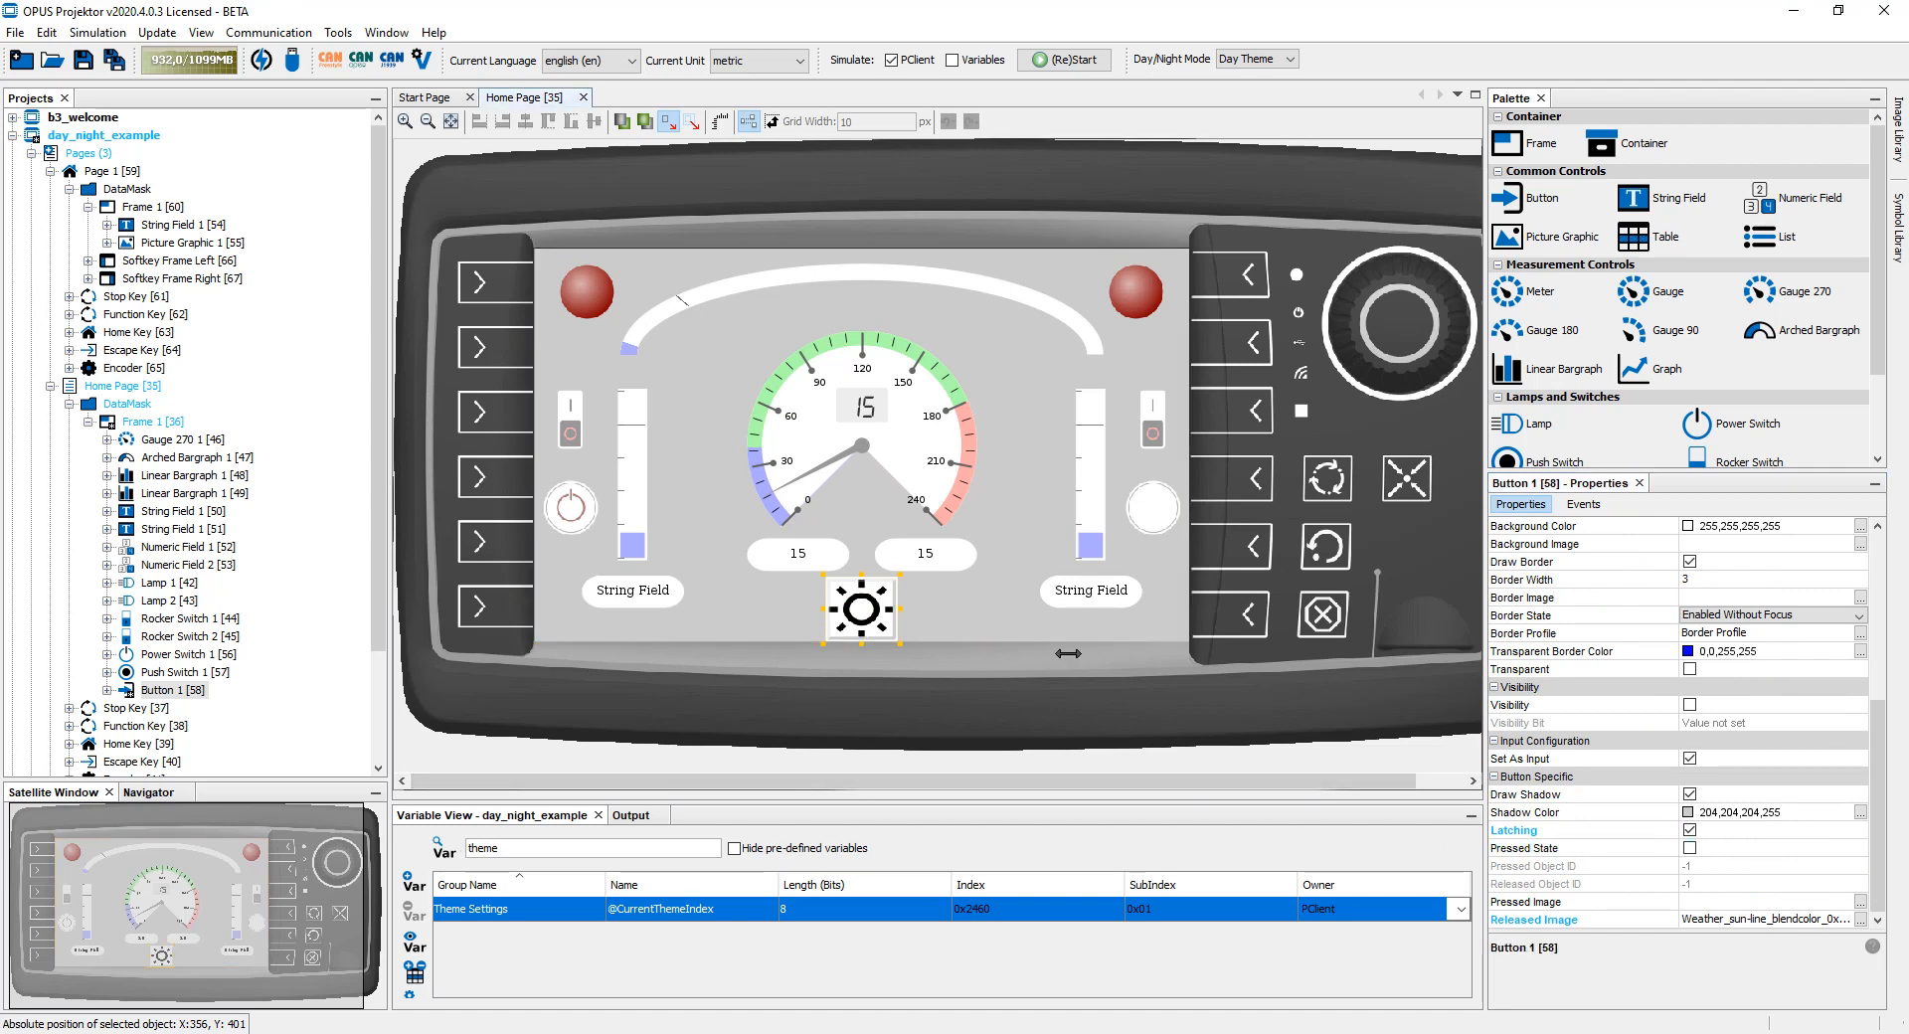
scroll(1792, 801, "up", 6)
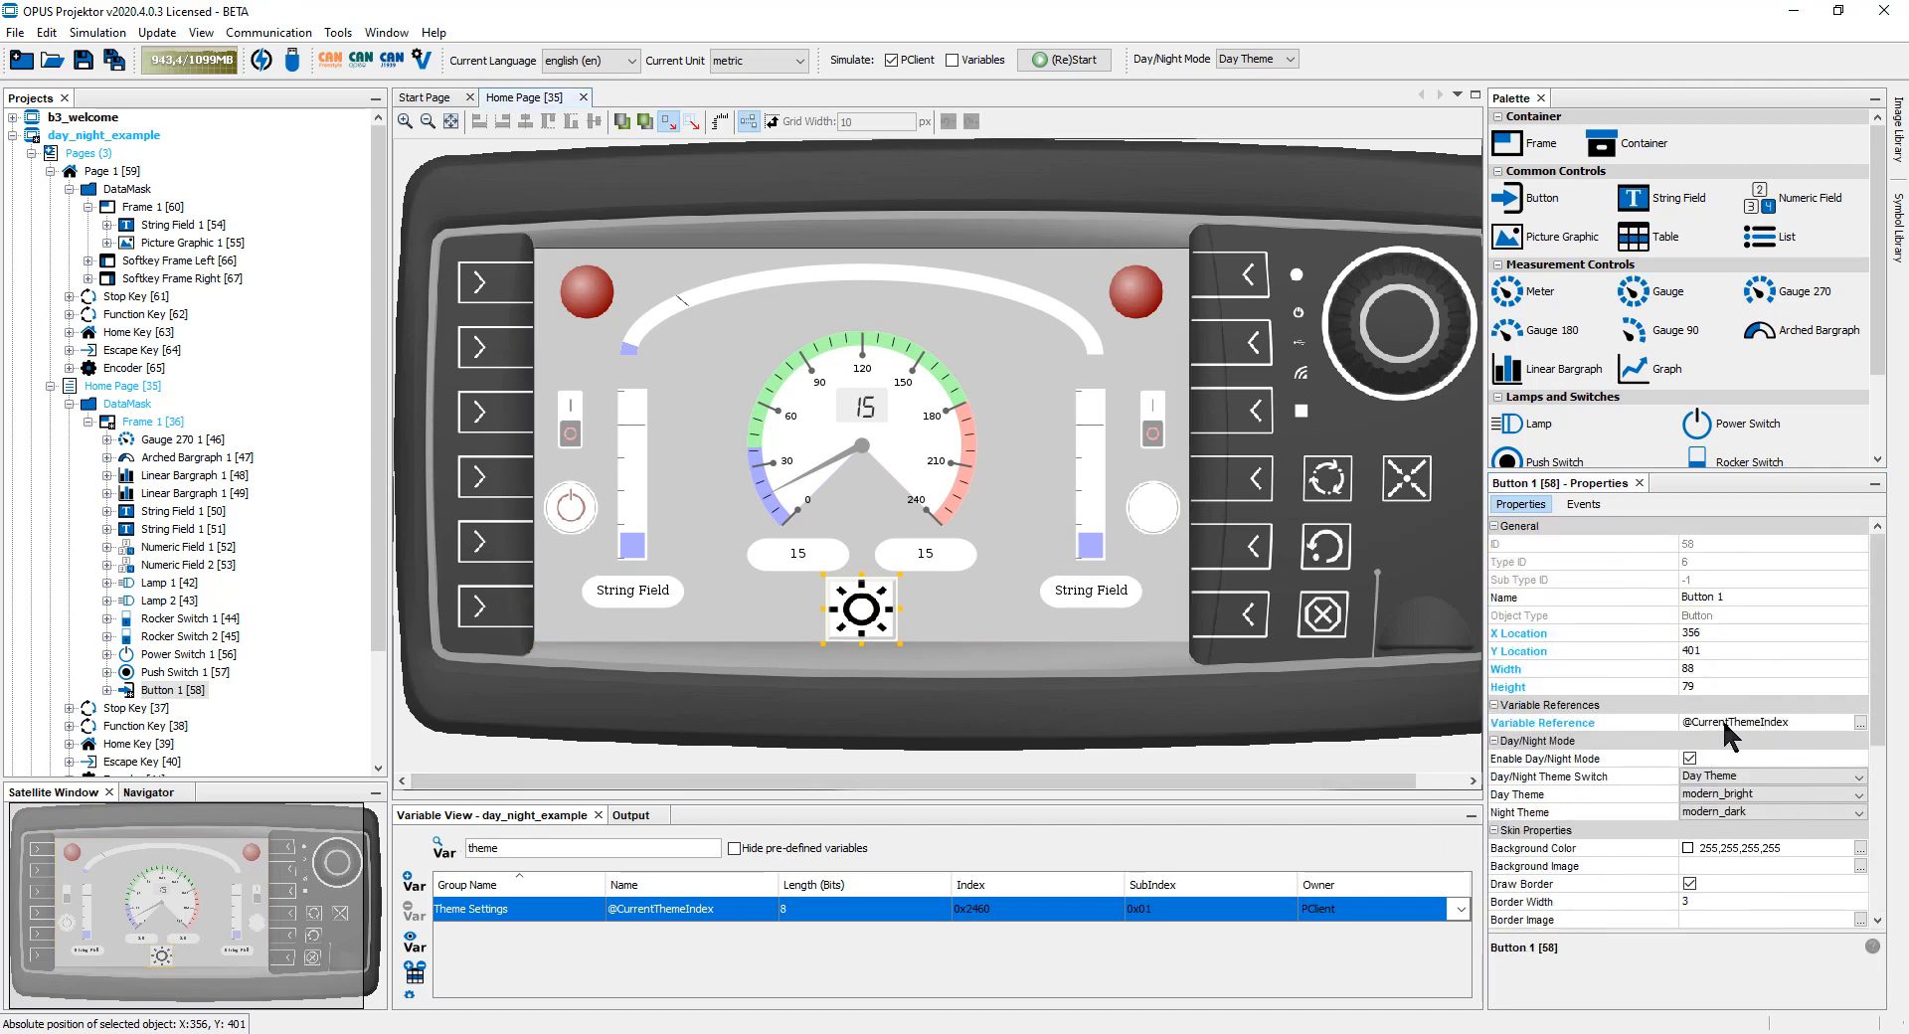
- Run the project in the PClient simulation, acknowledge the beta notice, and close the simulation
left_click(1068, 60)
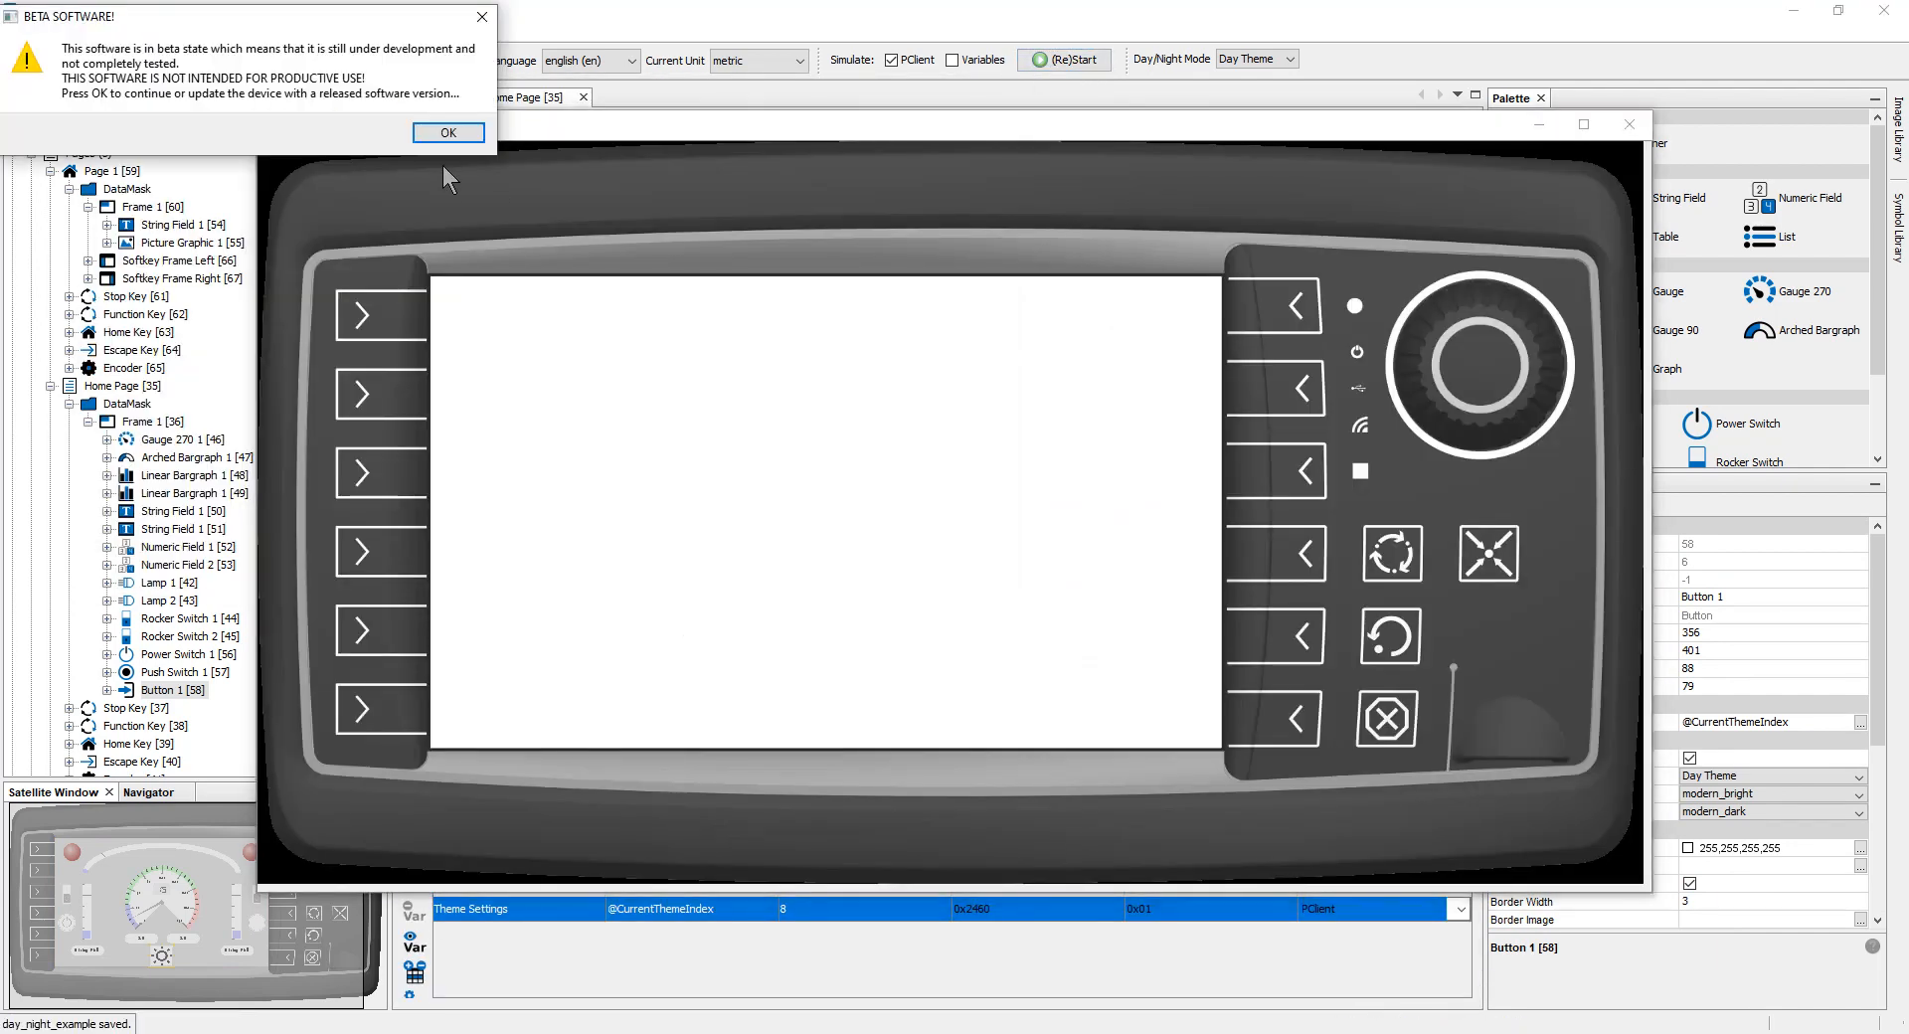
left_click(449, 133)
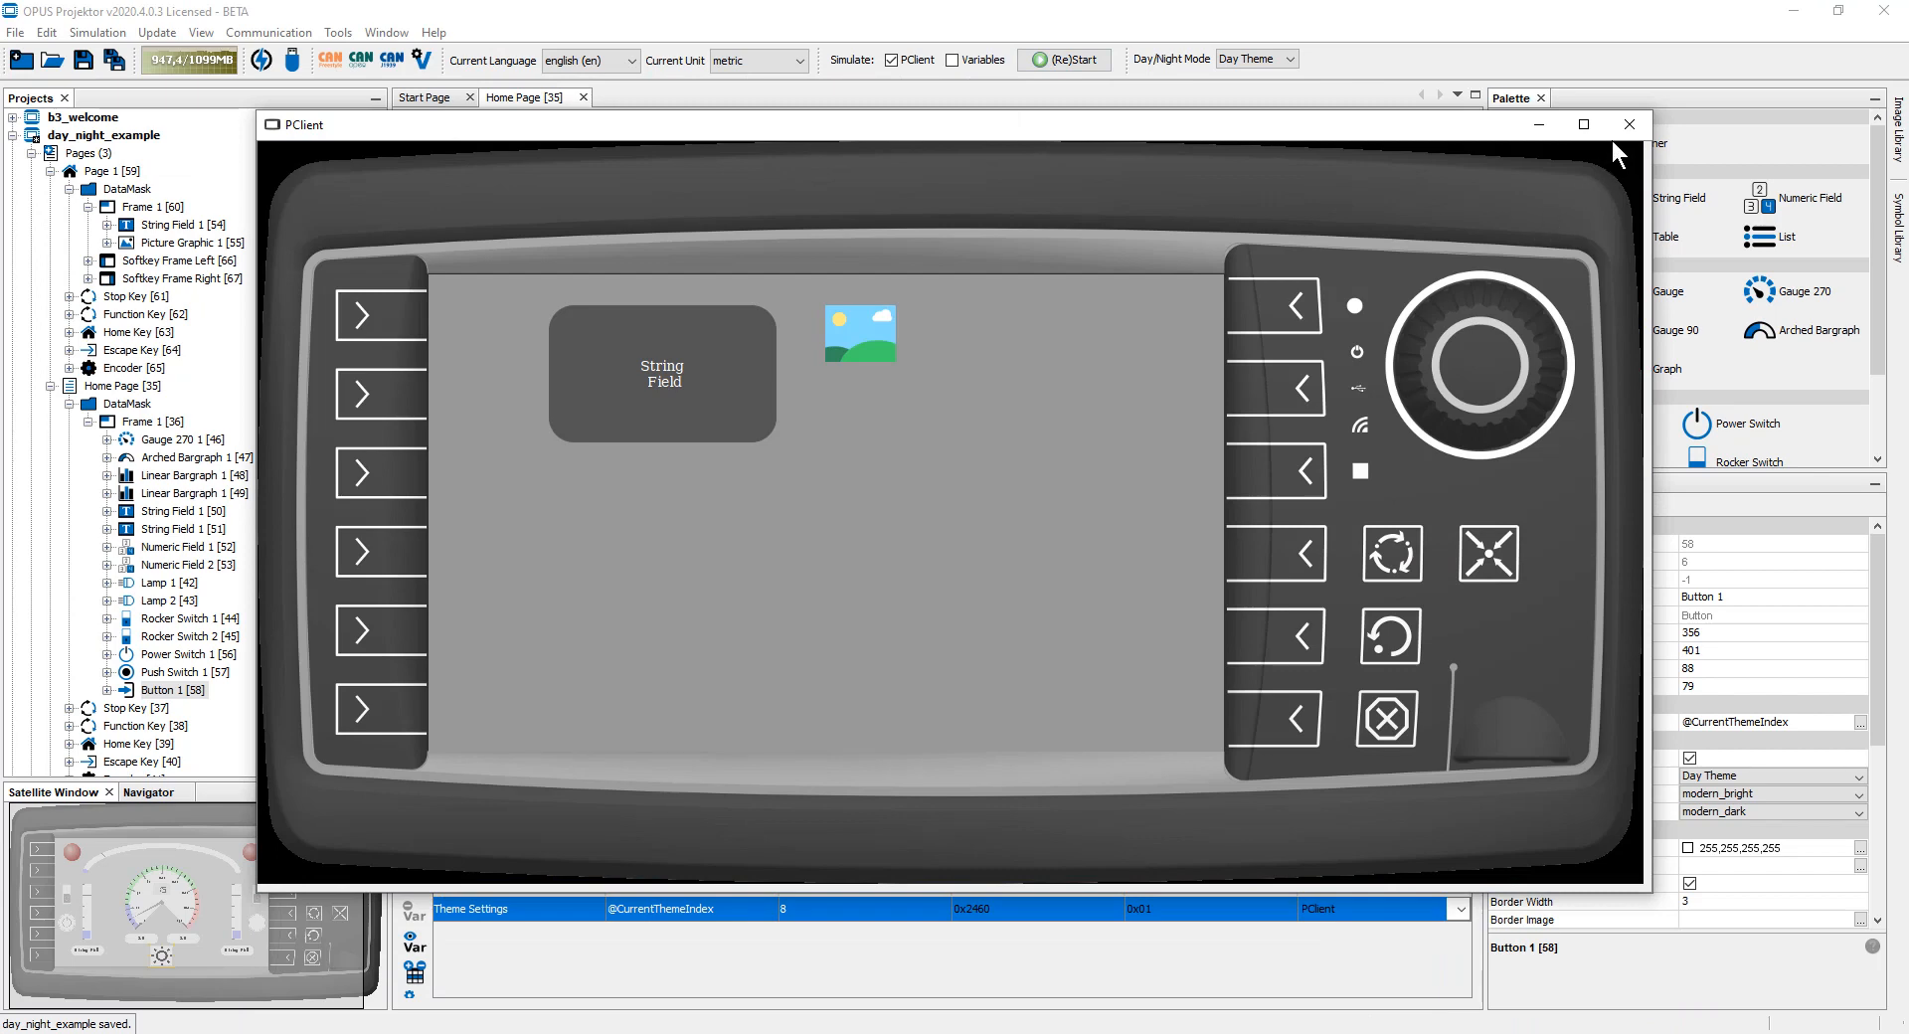
left_click(1629, 125)
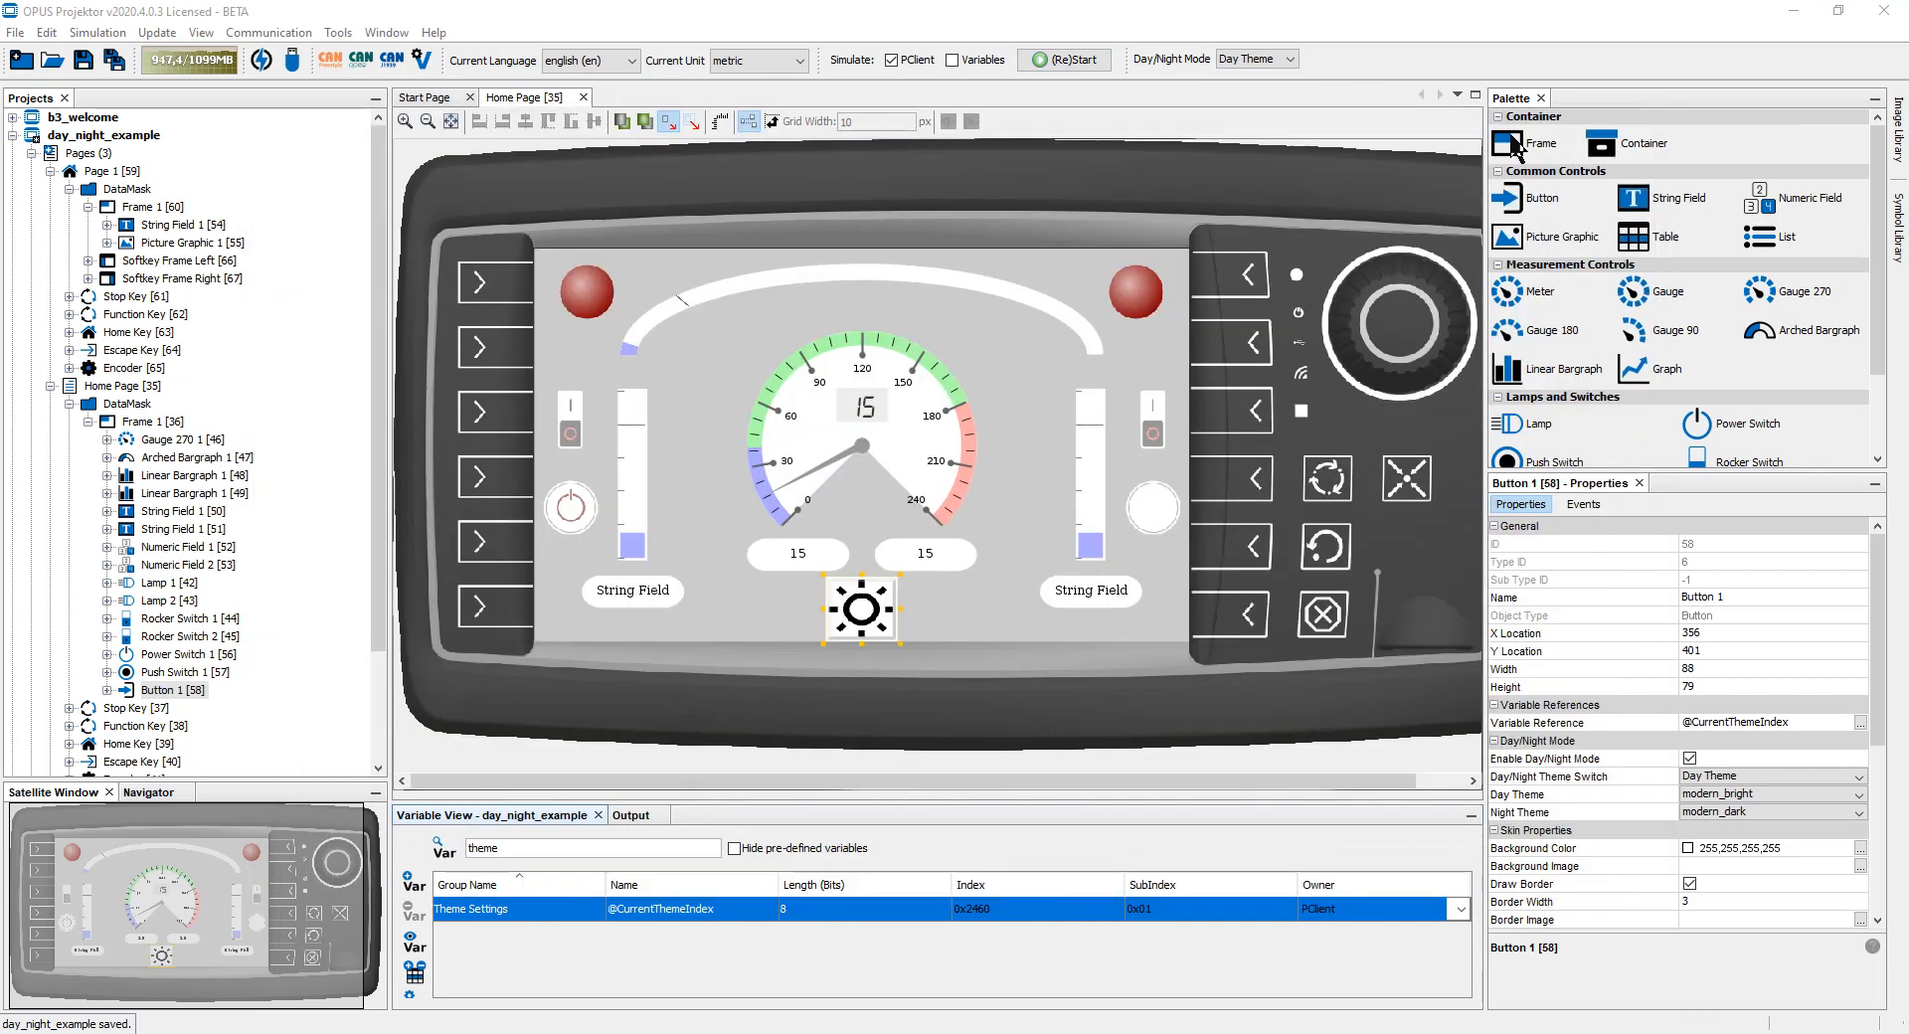
- Set Home Page [35] as the project's home page and restart the simulation
right_click(97, 388)
left_click(177, 448)
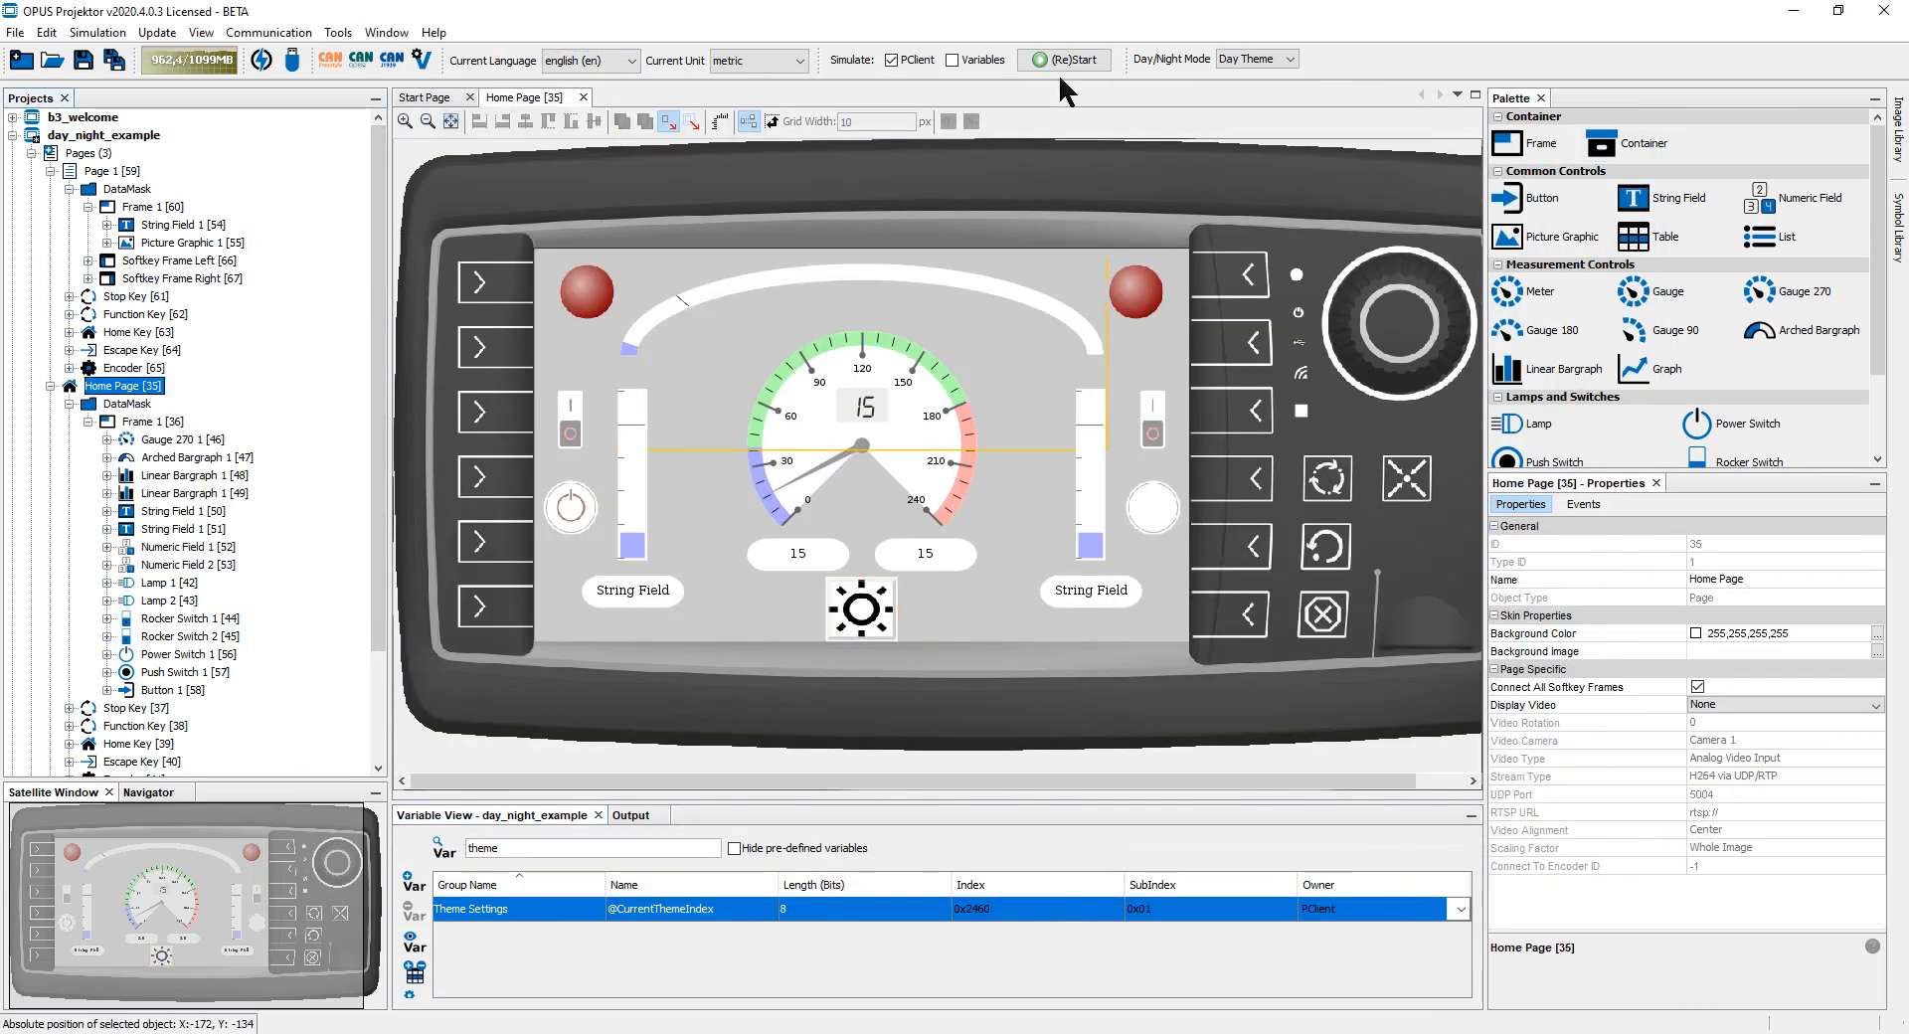
left_click(1070, 62)
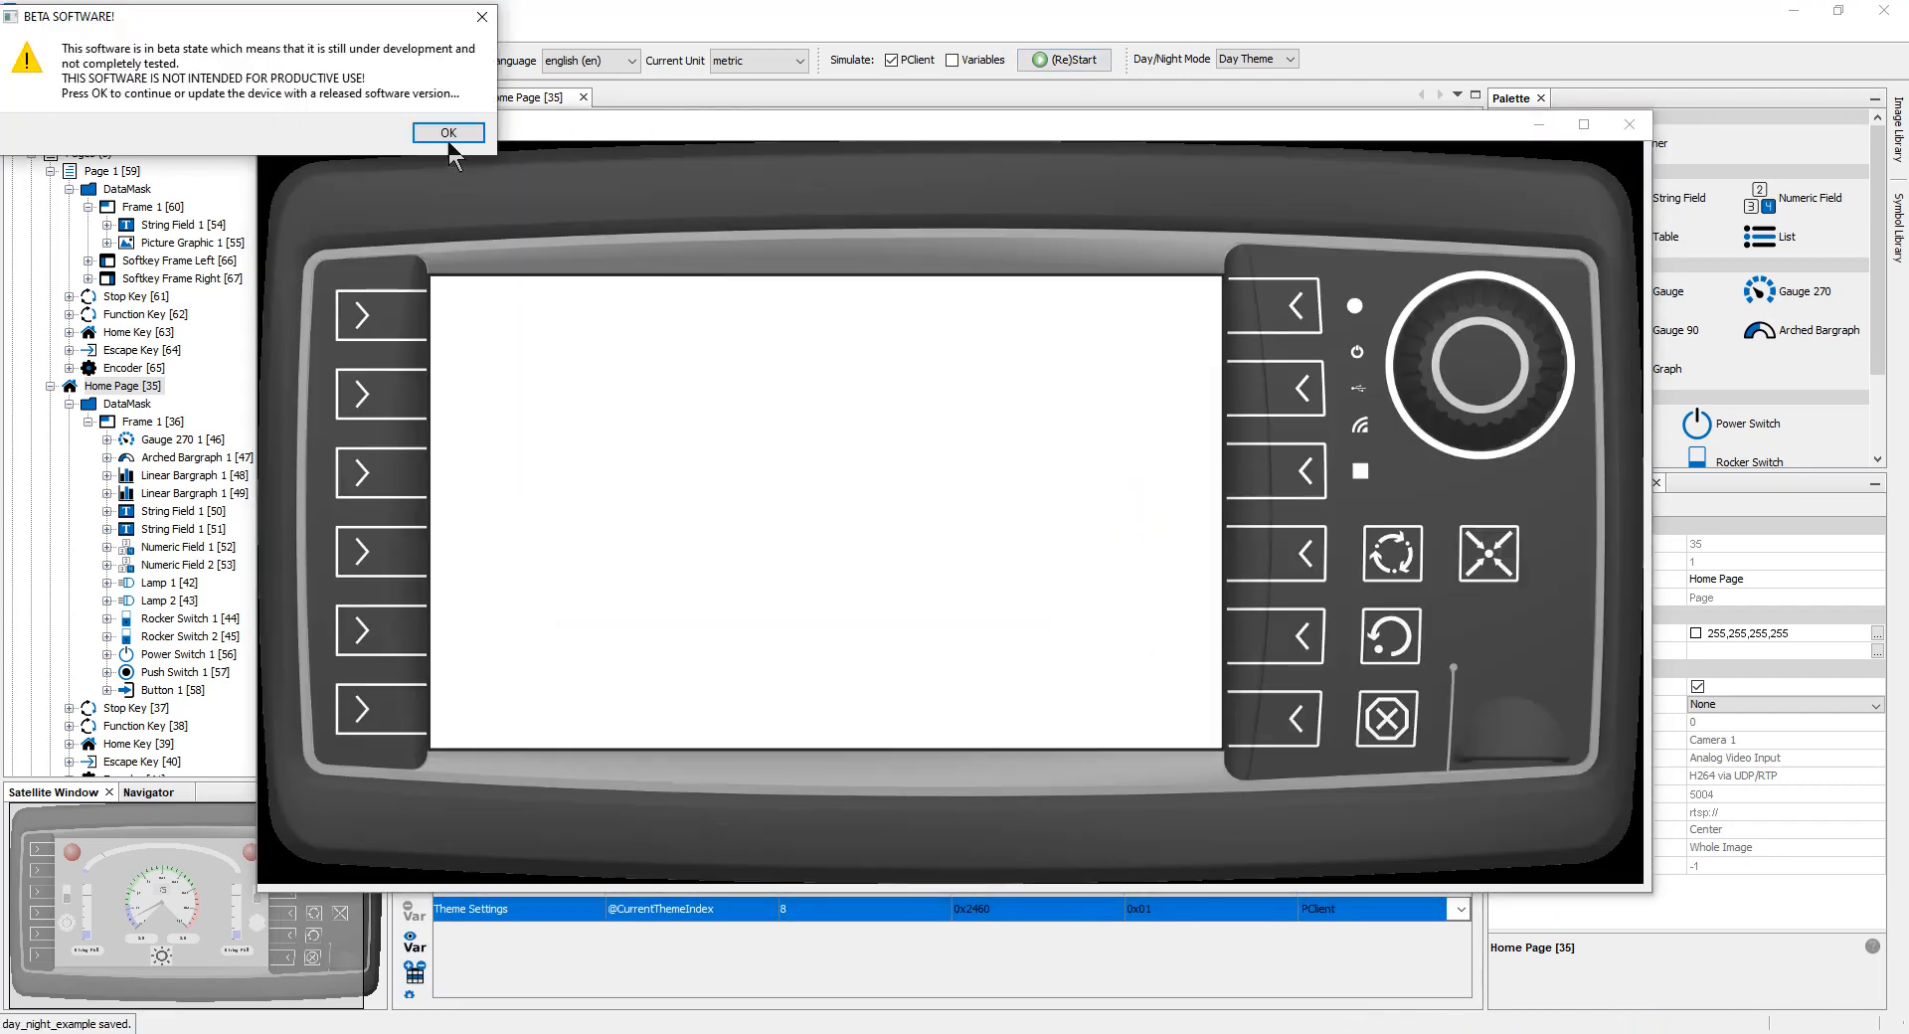
left_click(448, 139)
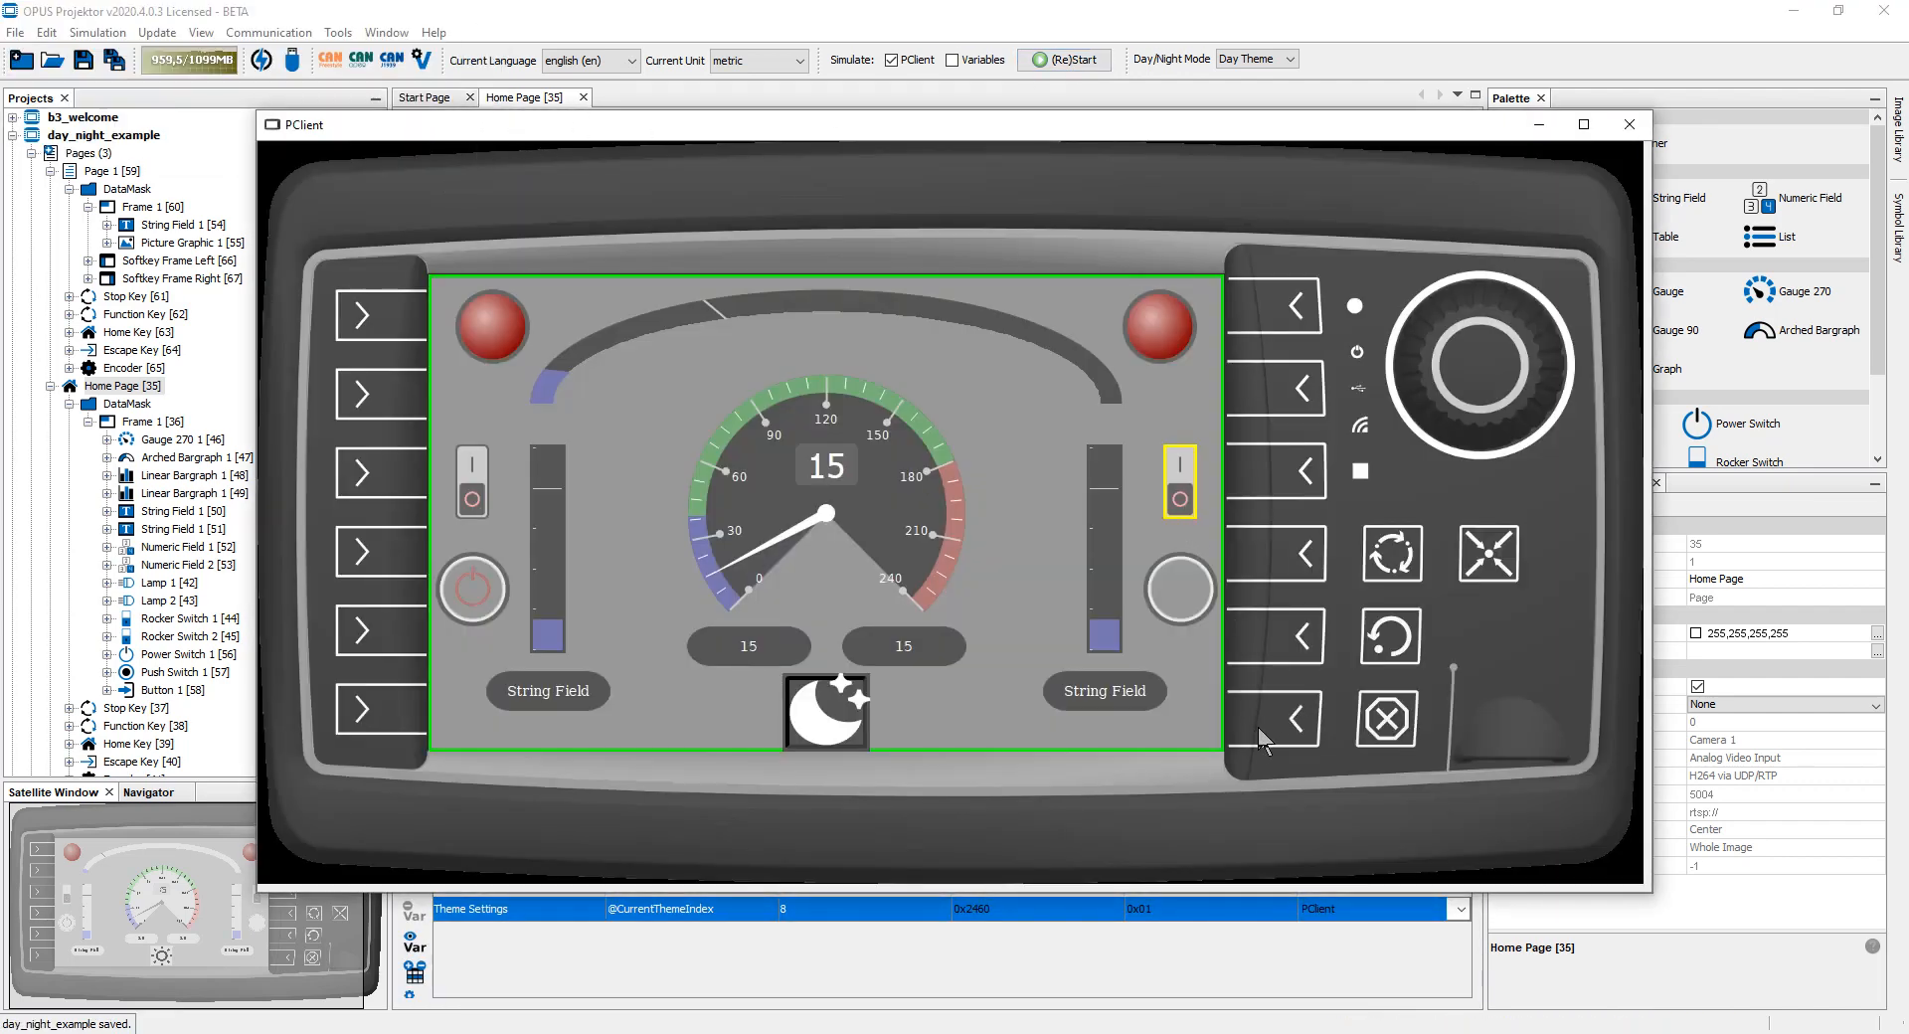
- Test the sun/moon button by toggling repeatedly between night and day themes in the simulation, and close the simulation
left_click(816, 738)
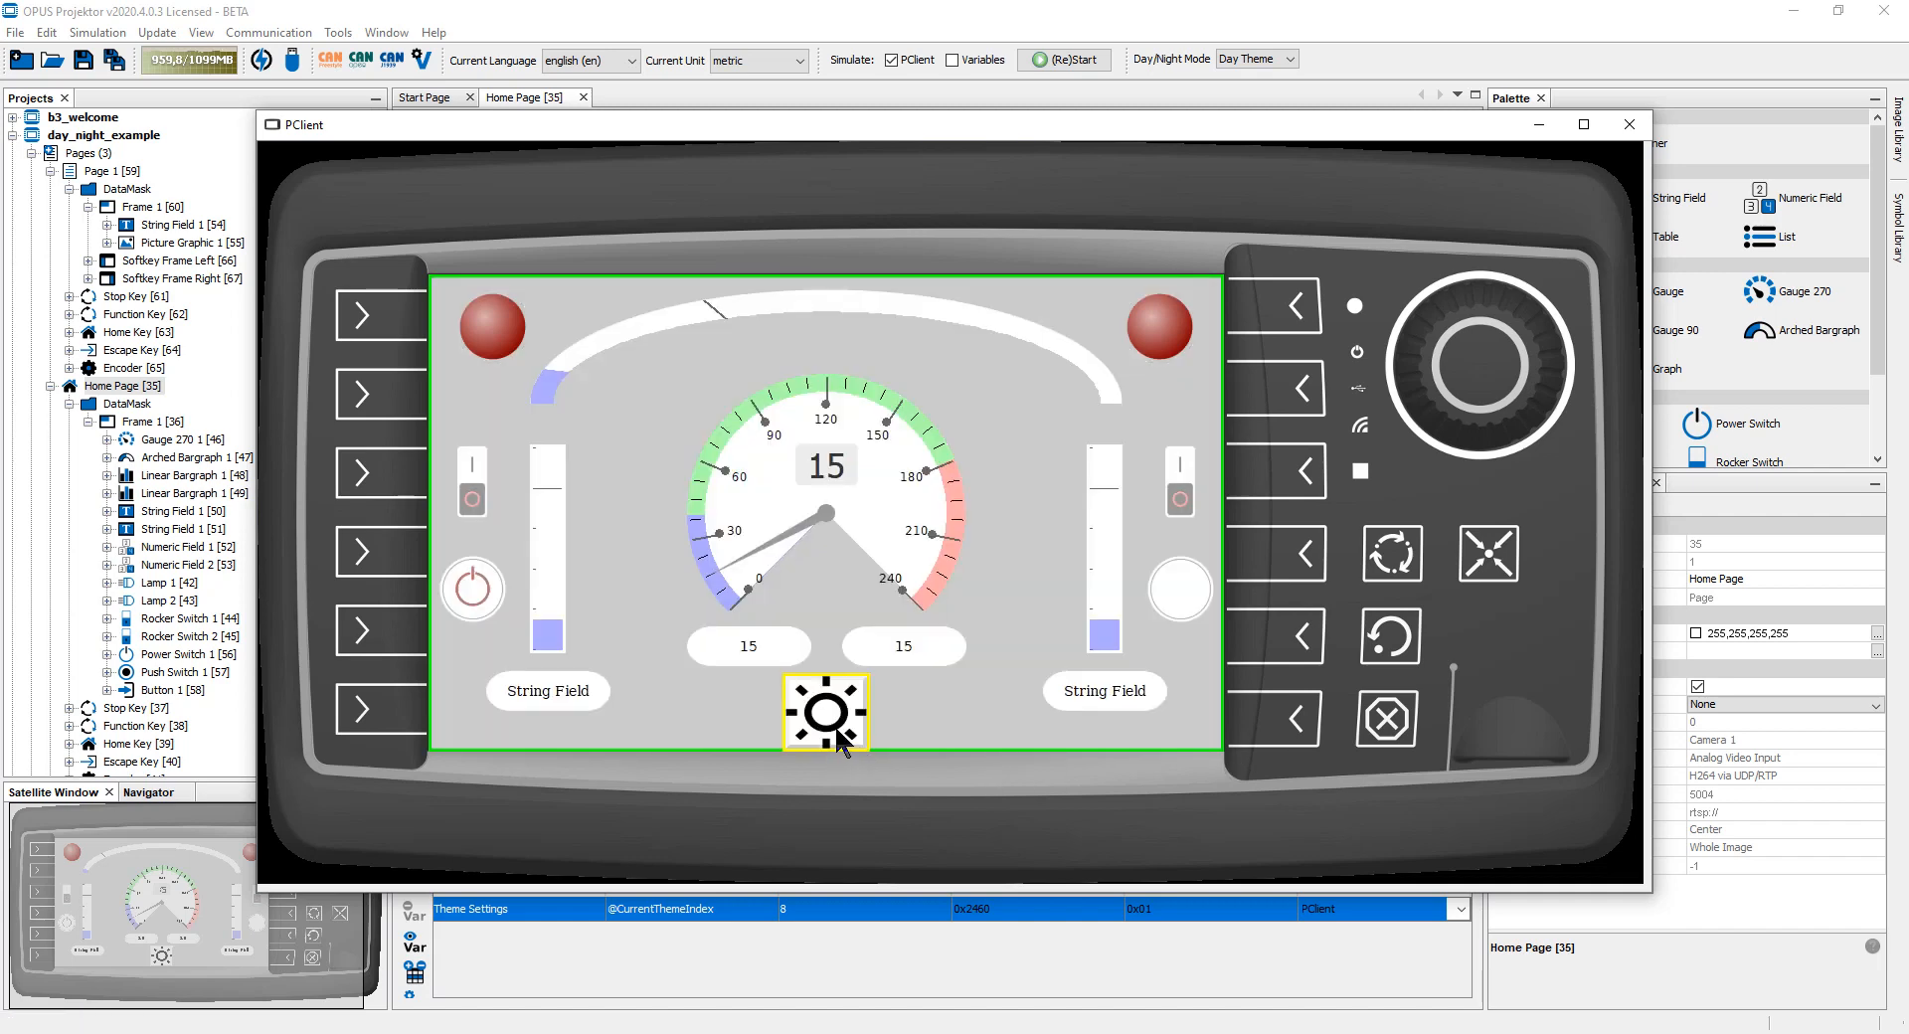
left_click(837, 741)
left_click(859, 732)
left_click(836, 733)
left_click(829, 741)
left_click(826, 741)
left_click(829, 742)
left_click(827, 736)
left_click(827, 737)
left_click(829, 744)
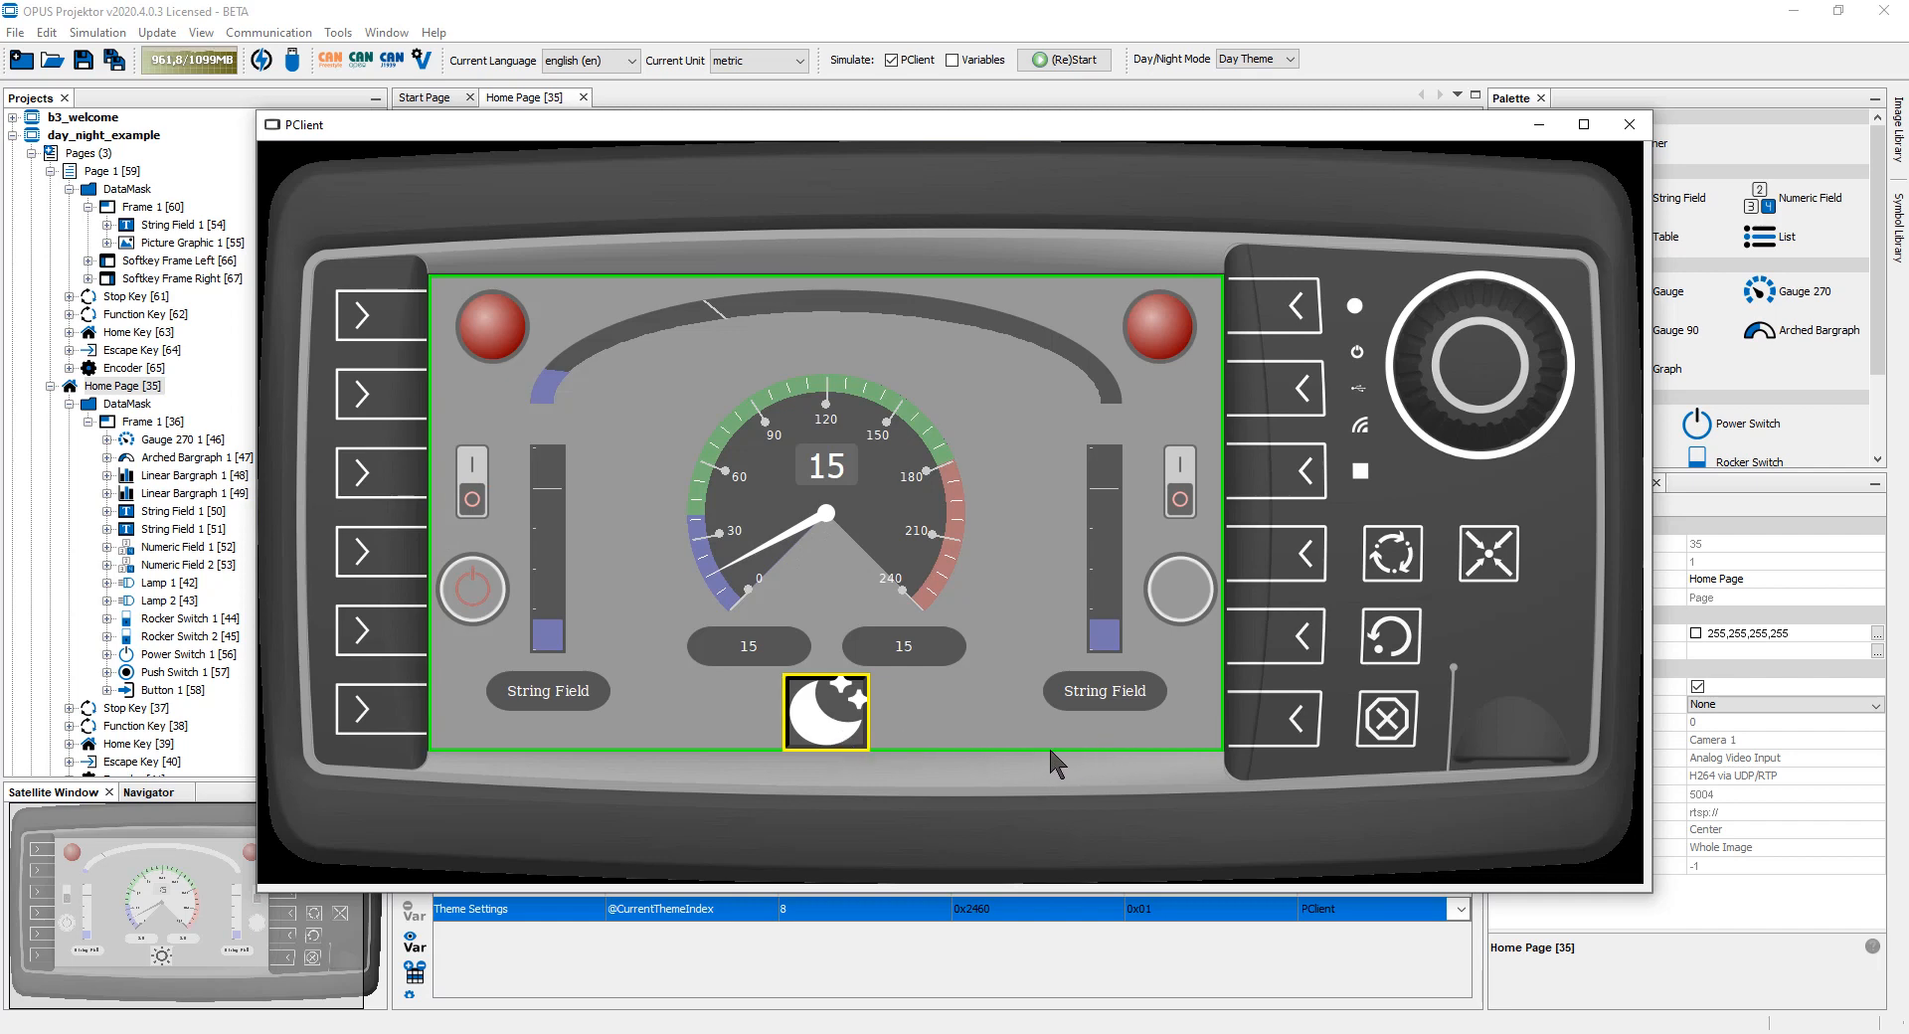
left_click(850, 744)
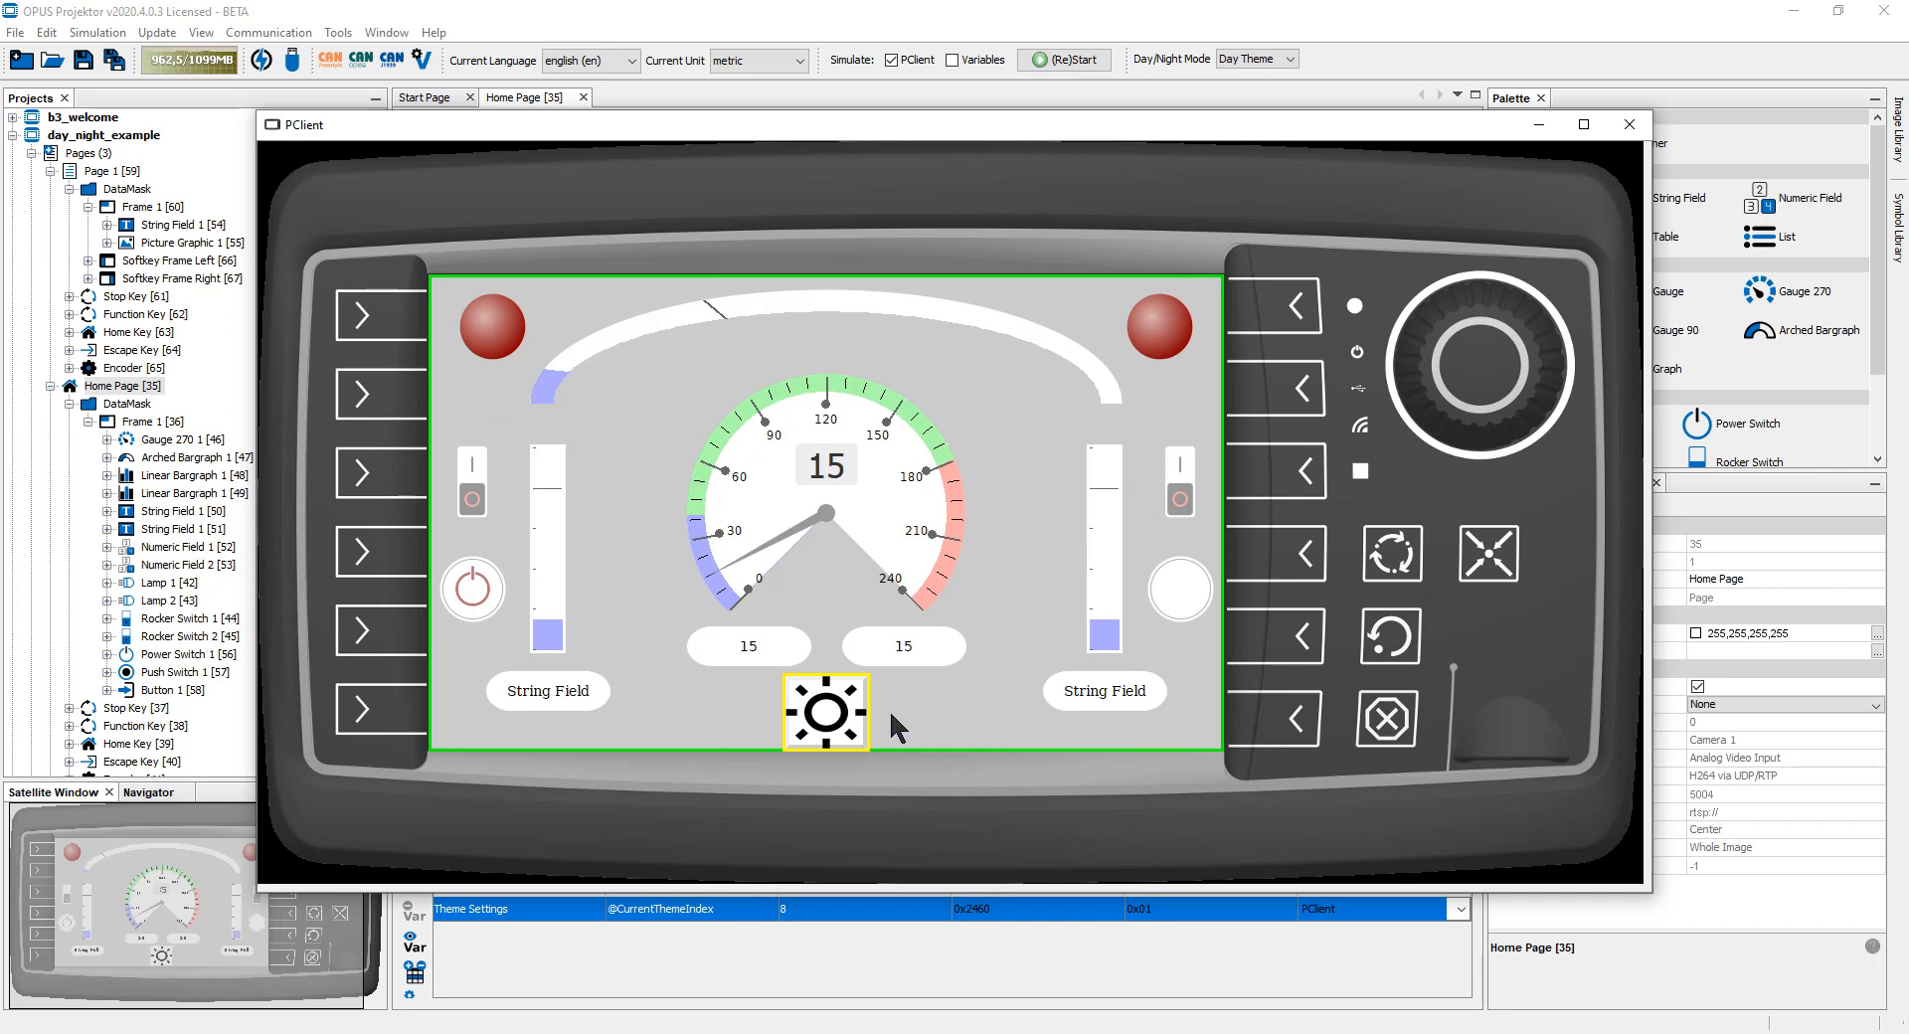
left_click(1629, 124)
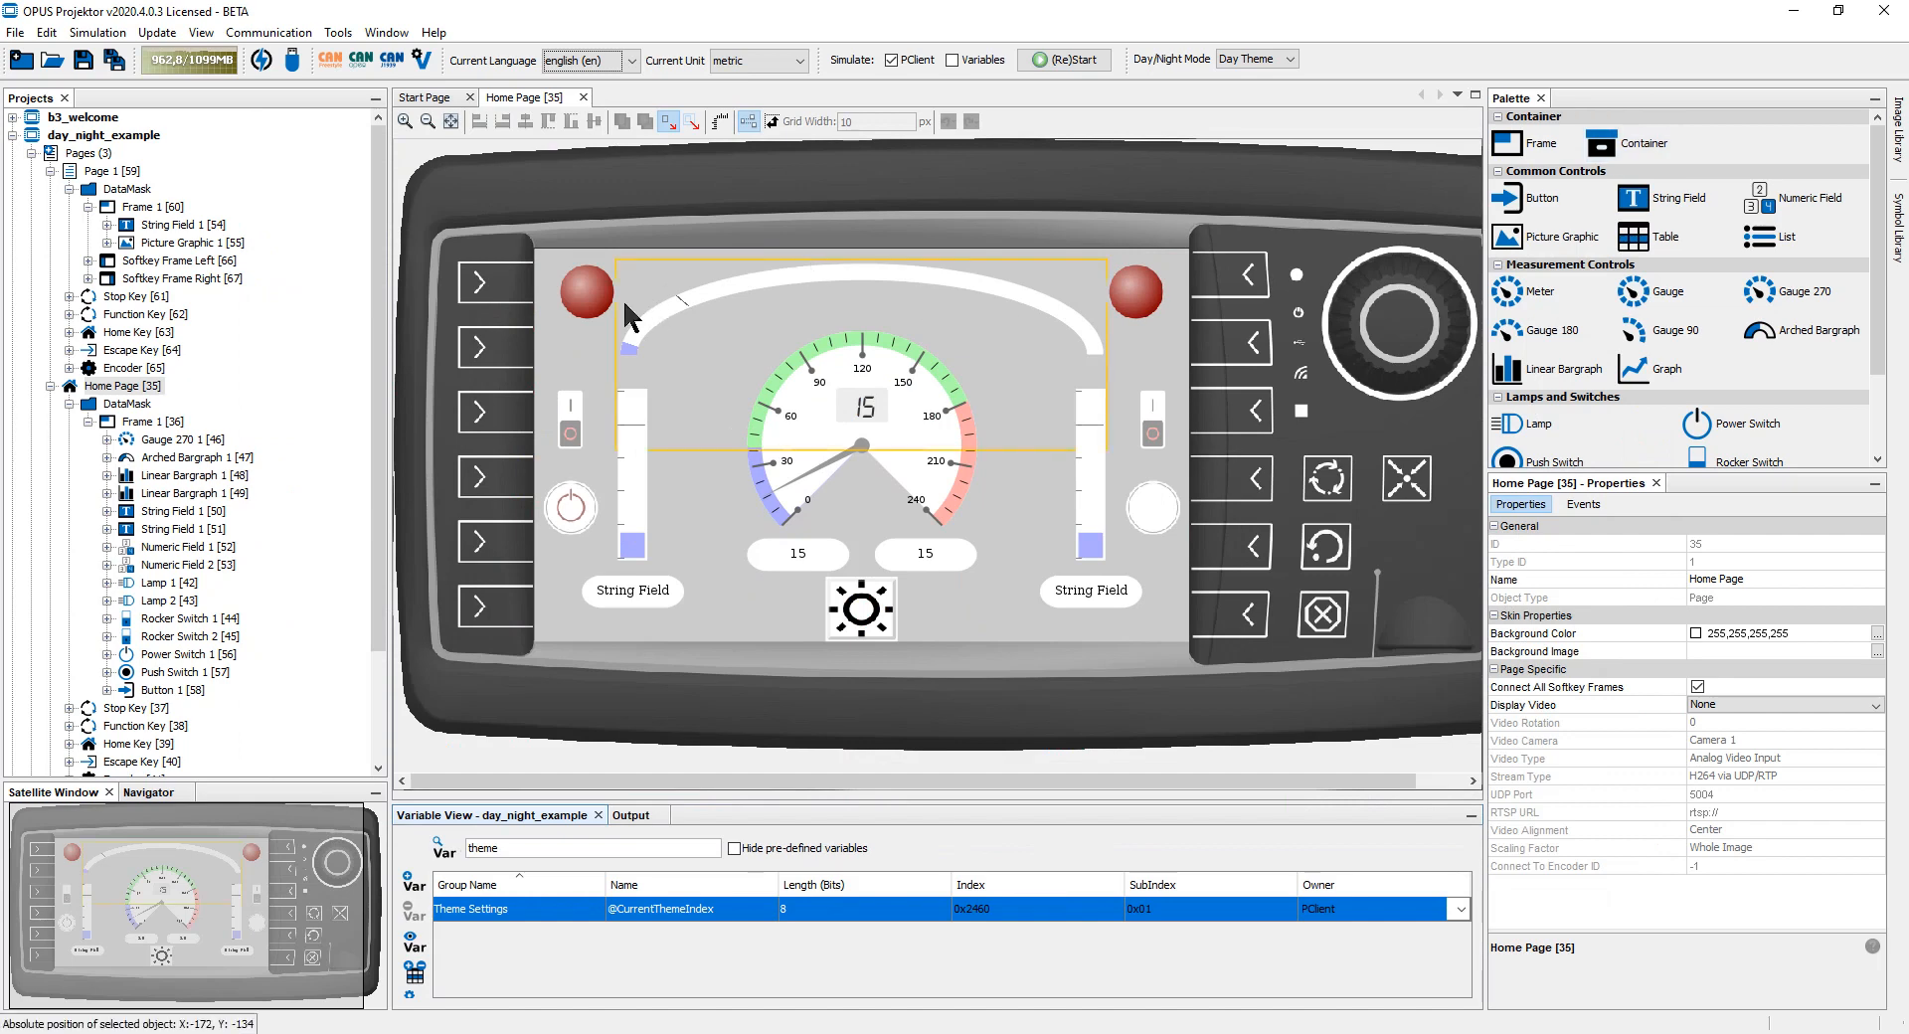
- Disable Day-/Night-Mode in the day_night_example project's Day/Night Settings without applying it to existing objects
right_click(77, 136)
left_click(124, 149)
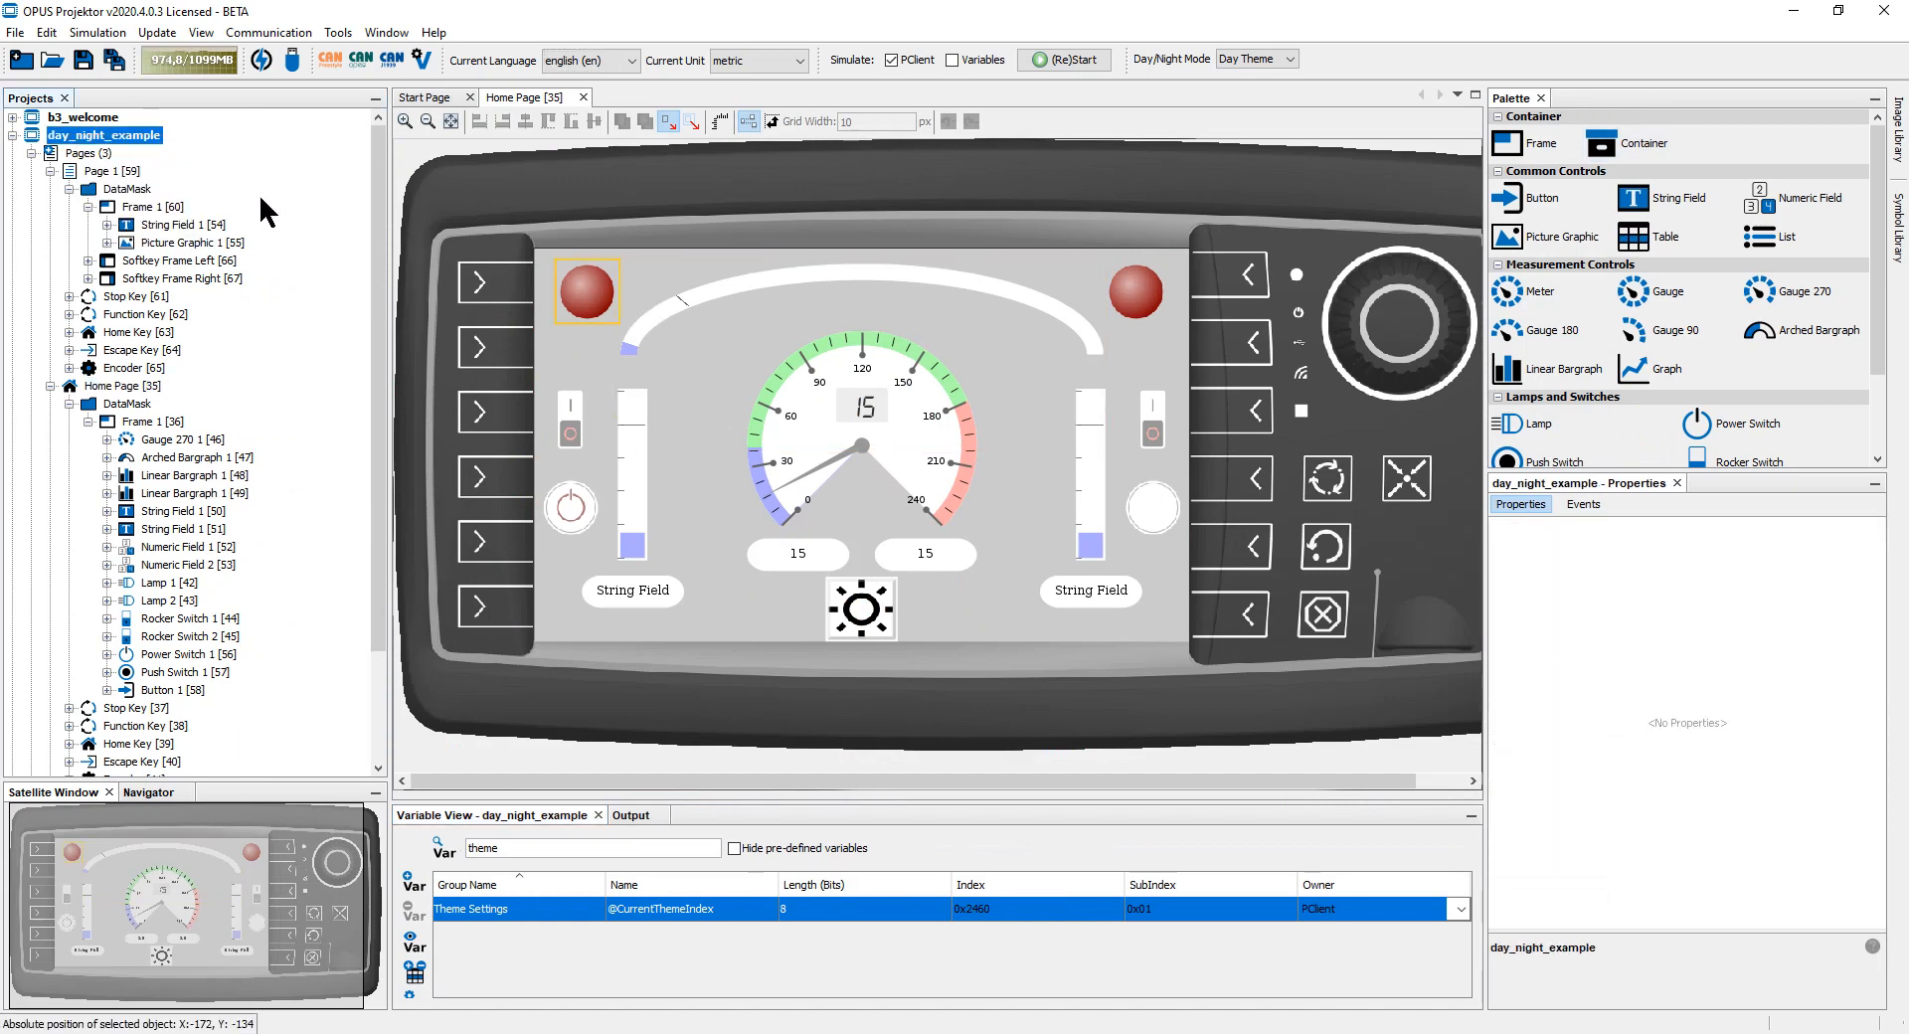
left_click(607, 454)
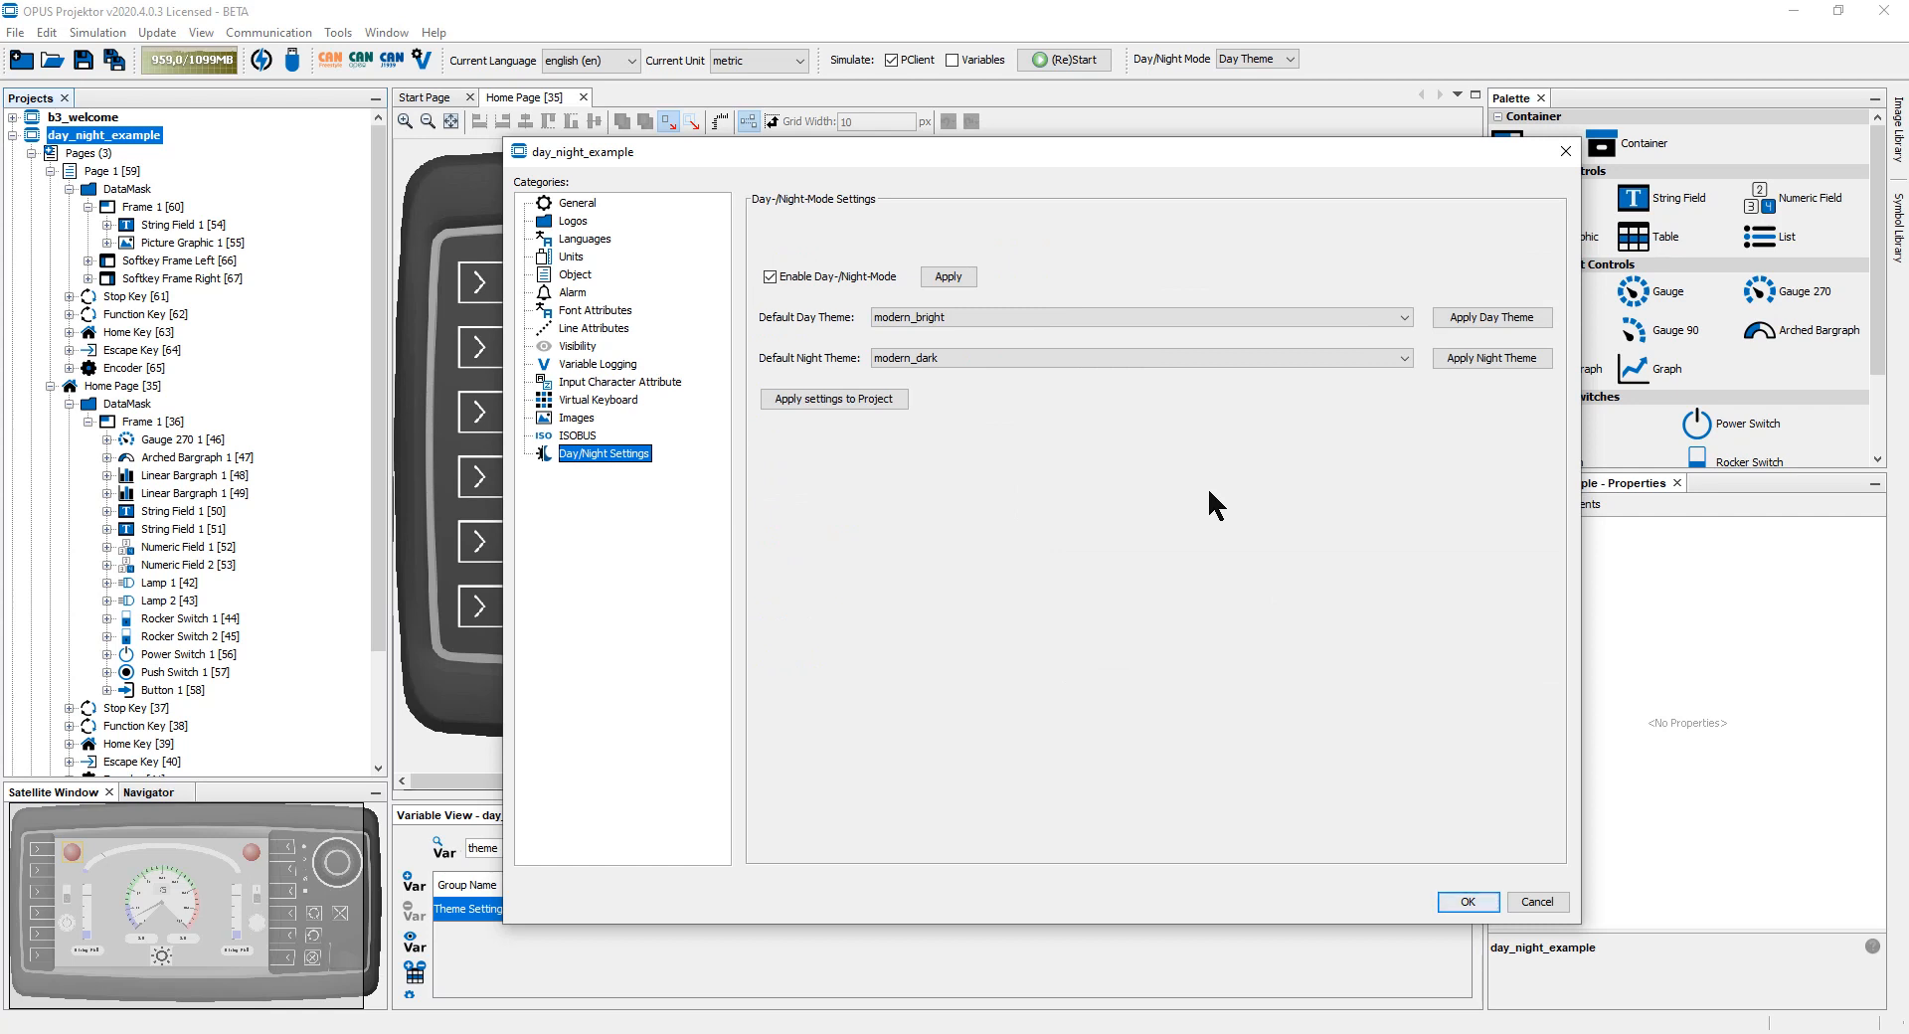
left_click(772, 276)
left_click(1465, 903)
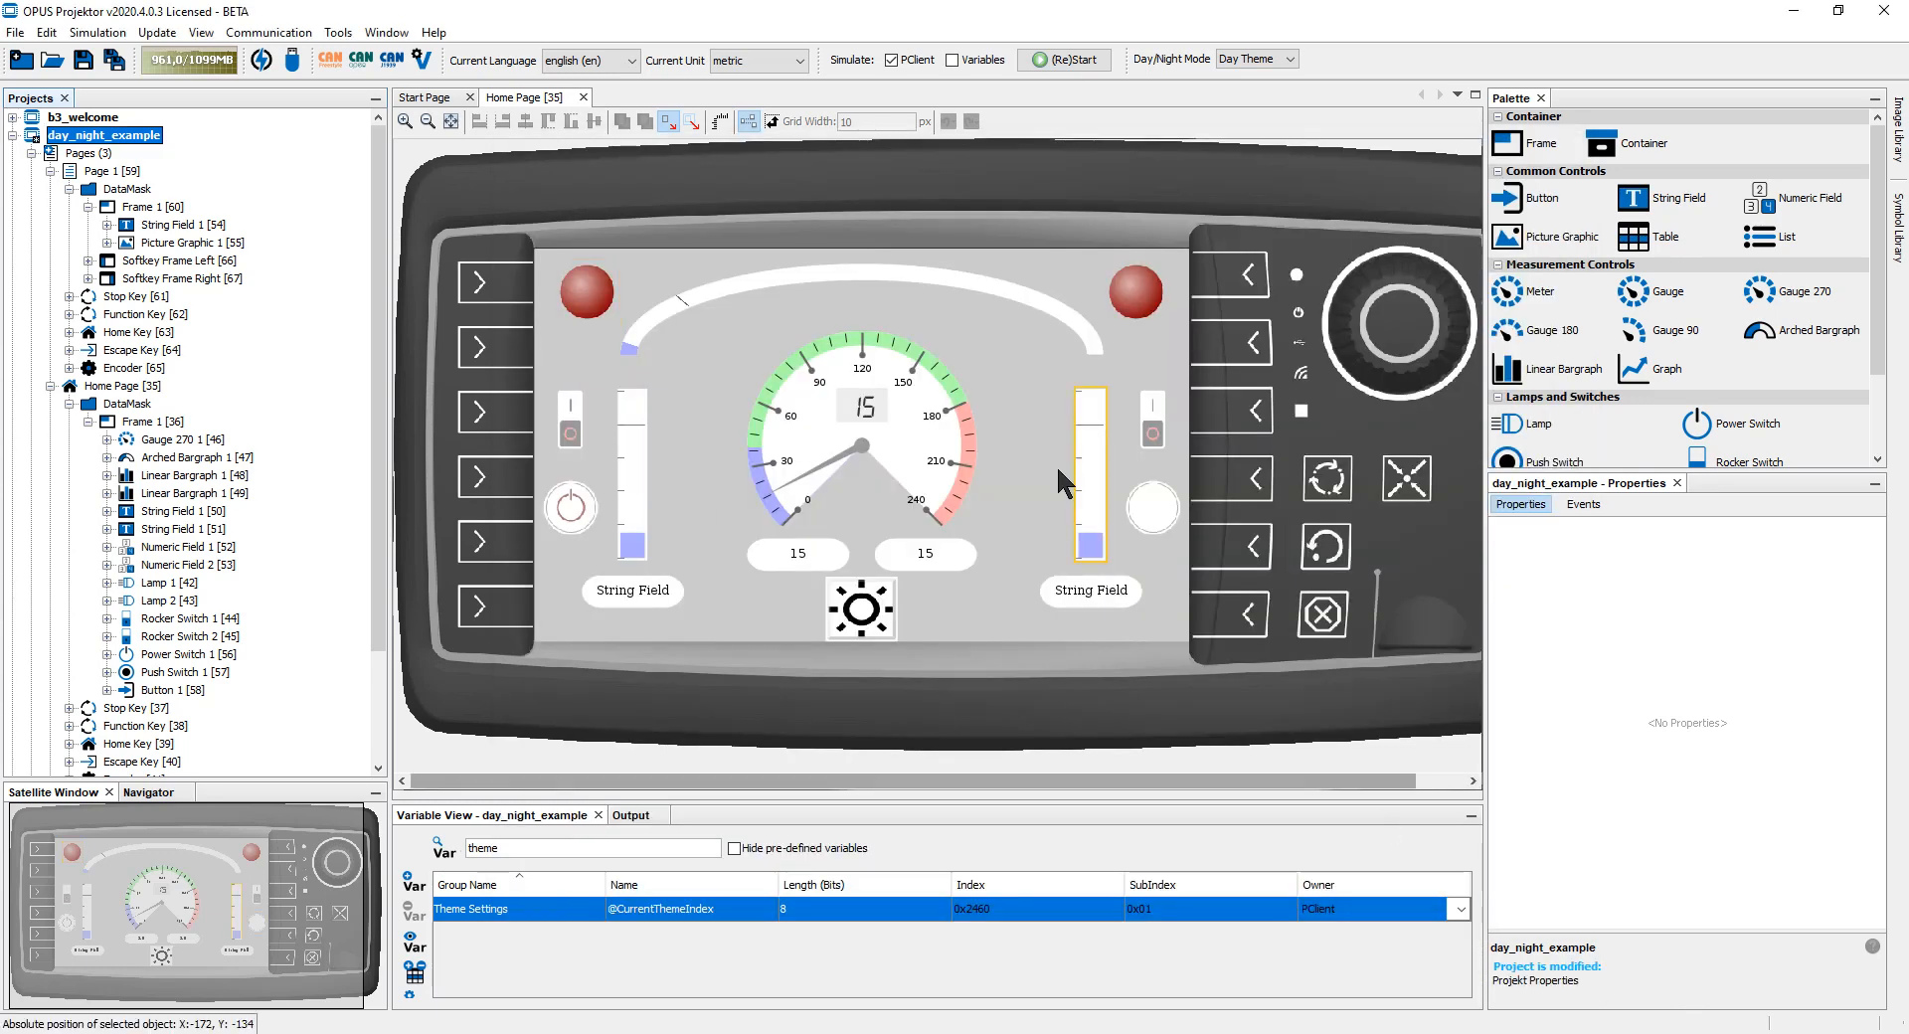
- Check the Day/Night Mode properties of the 270-degree gauge on the Home Page
left_click(941, 458)
scroll(1653, 766, "down", 2)
scroll(1653, 766, "down", 1)
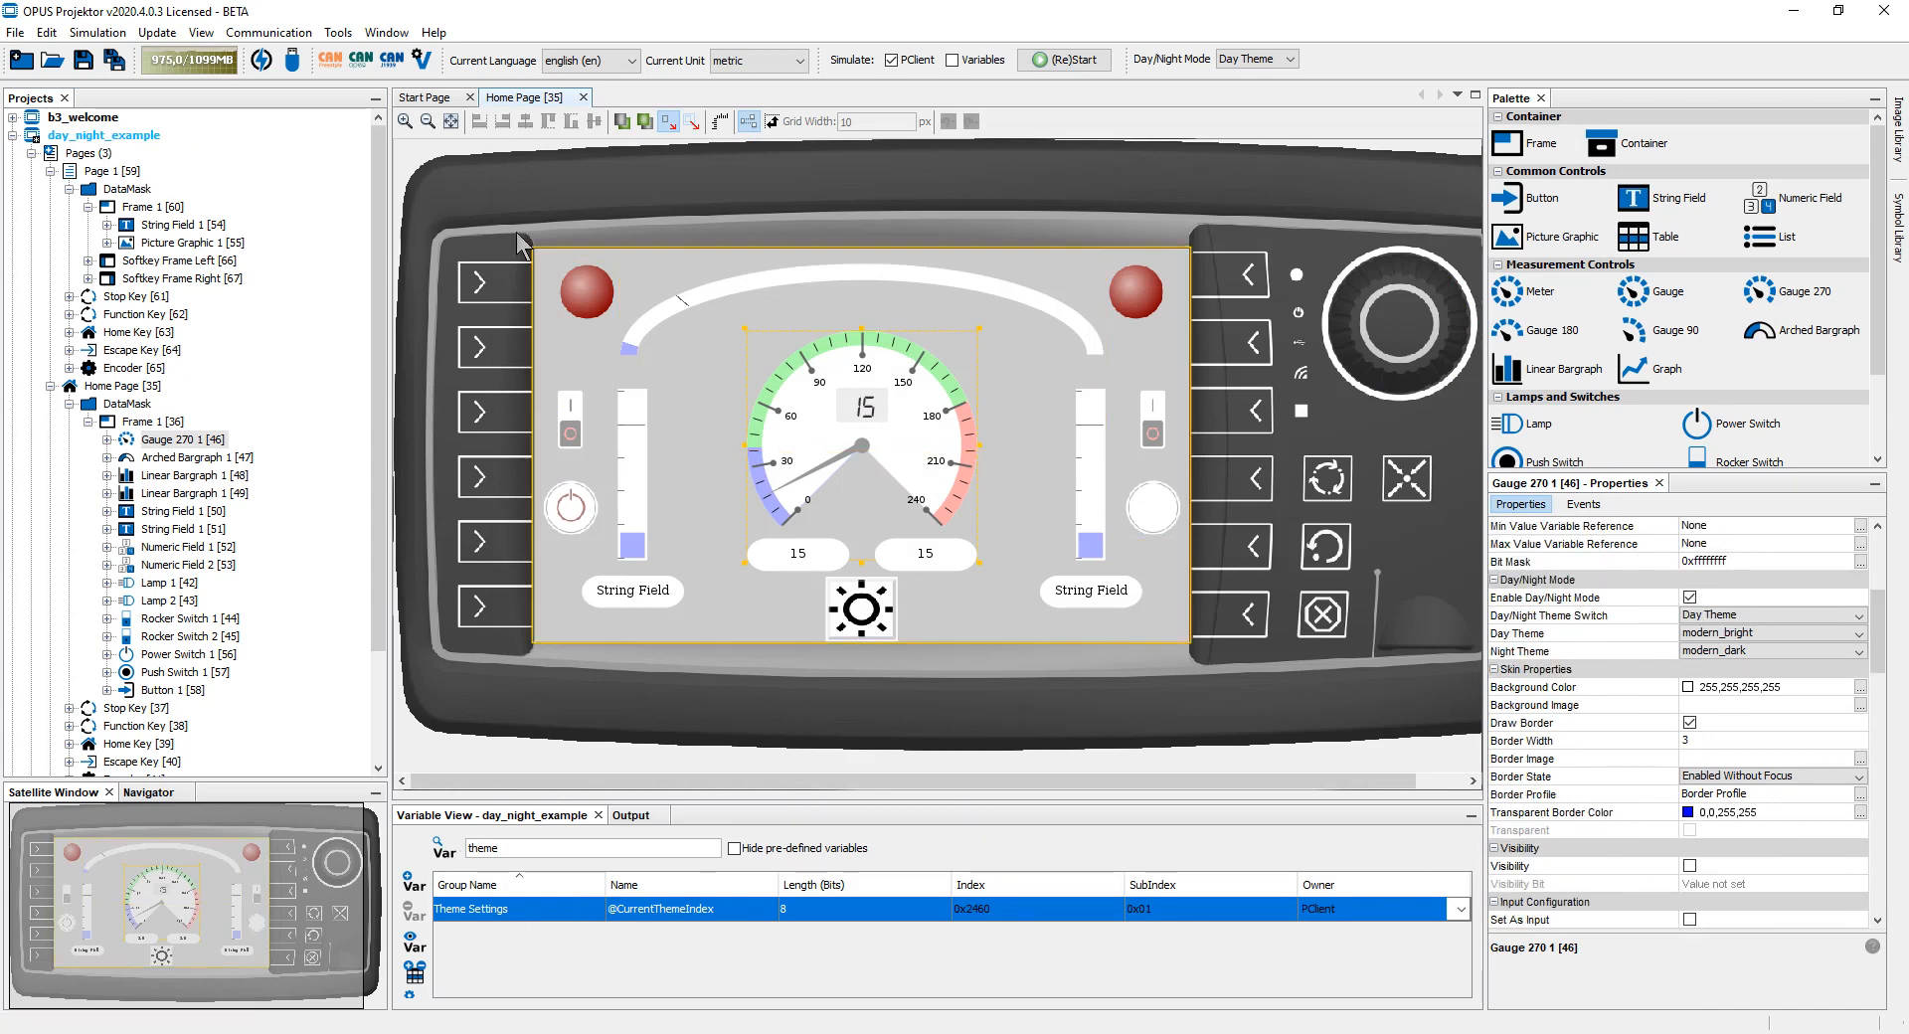
- Add a string field to Page 1 at about X 356, Y 262 and check its Day/Night Mode properties
double_click(92, 175)
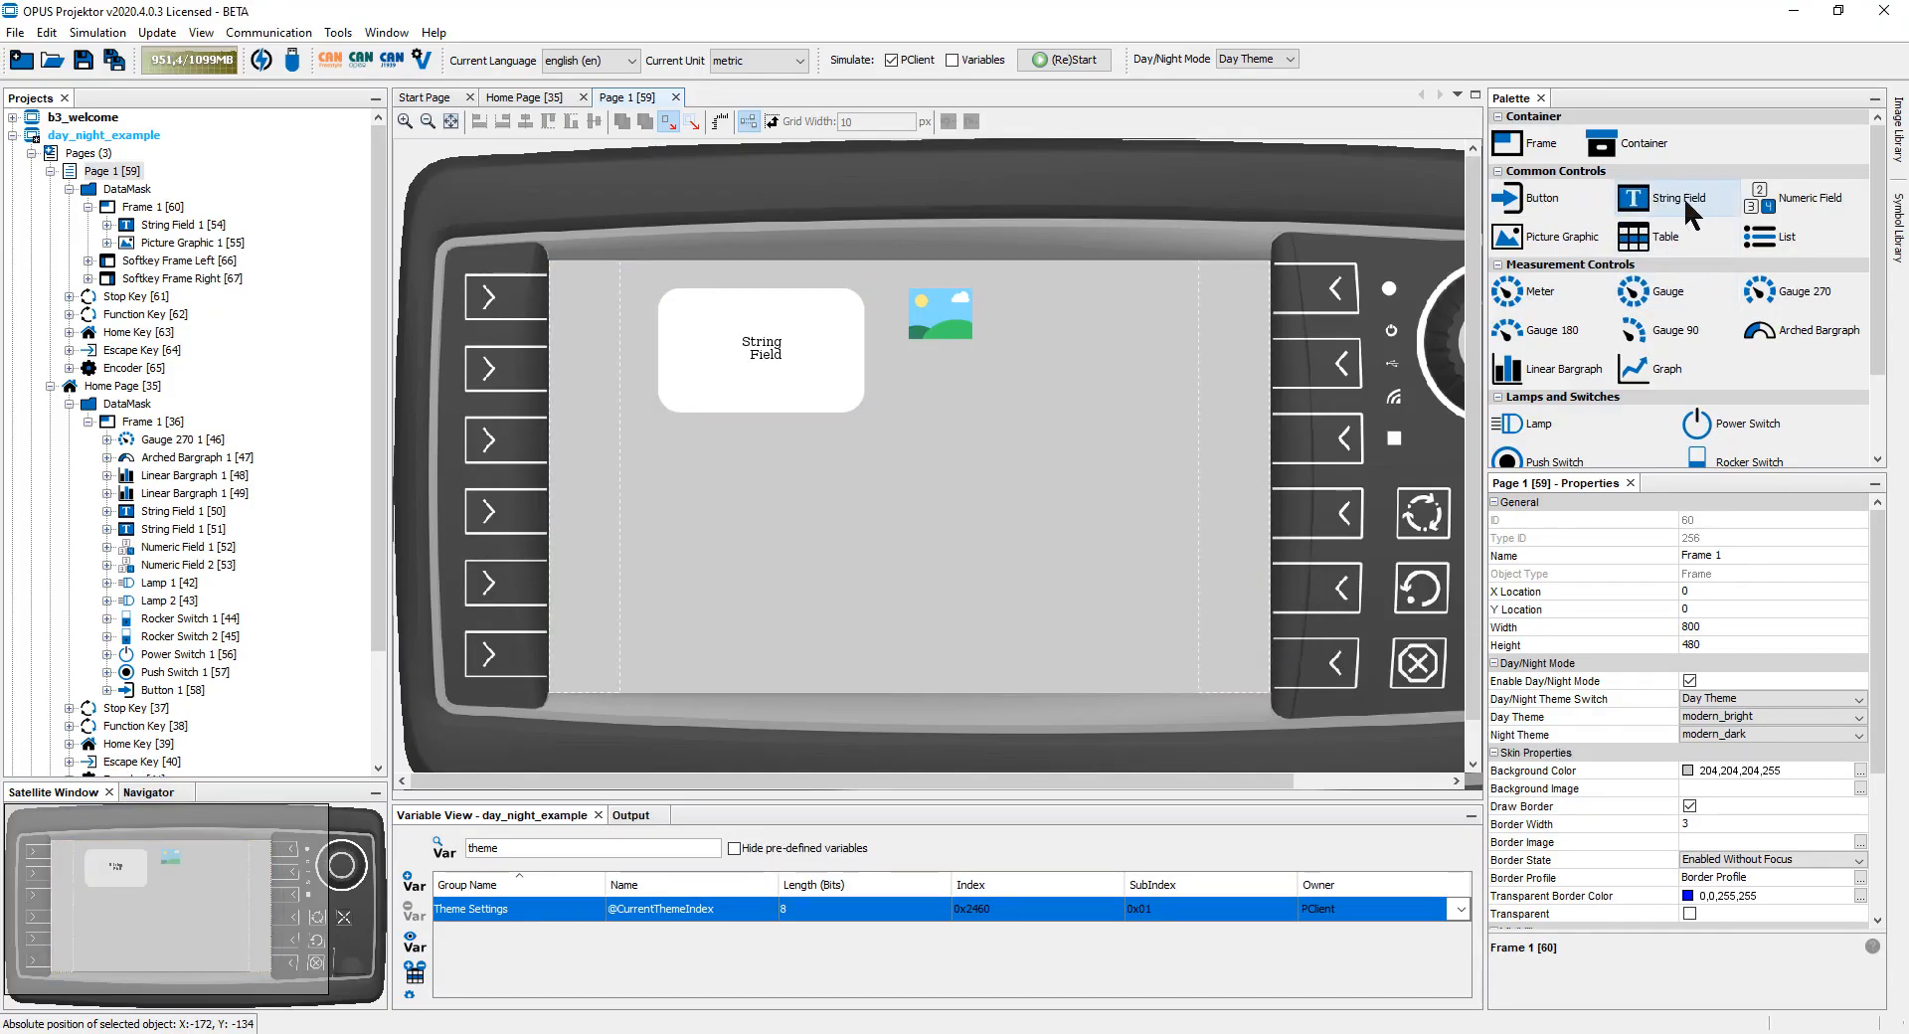
left_click_drag(1634, 203, 869, 502)
scroll(1608, 728, "down", 3)
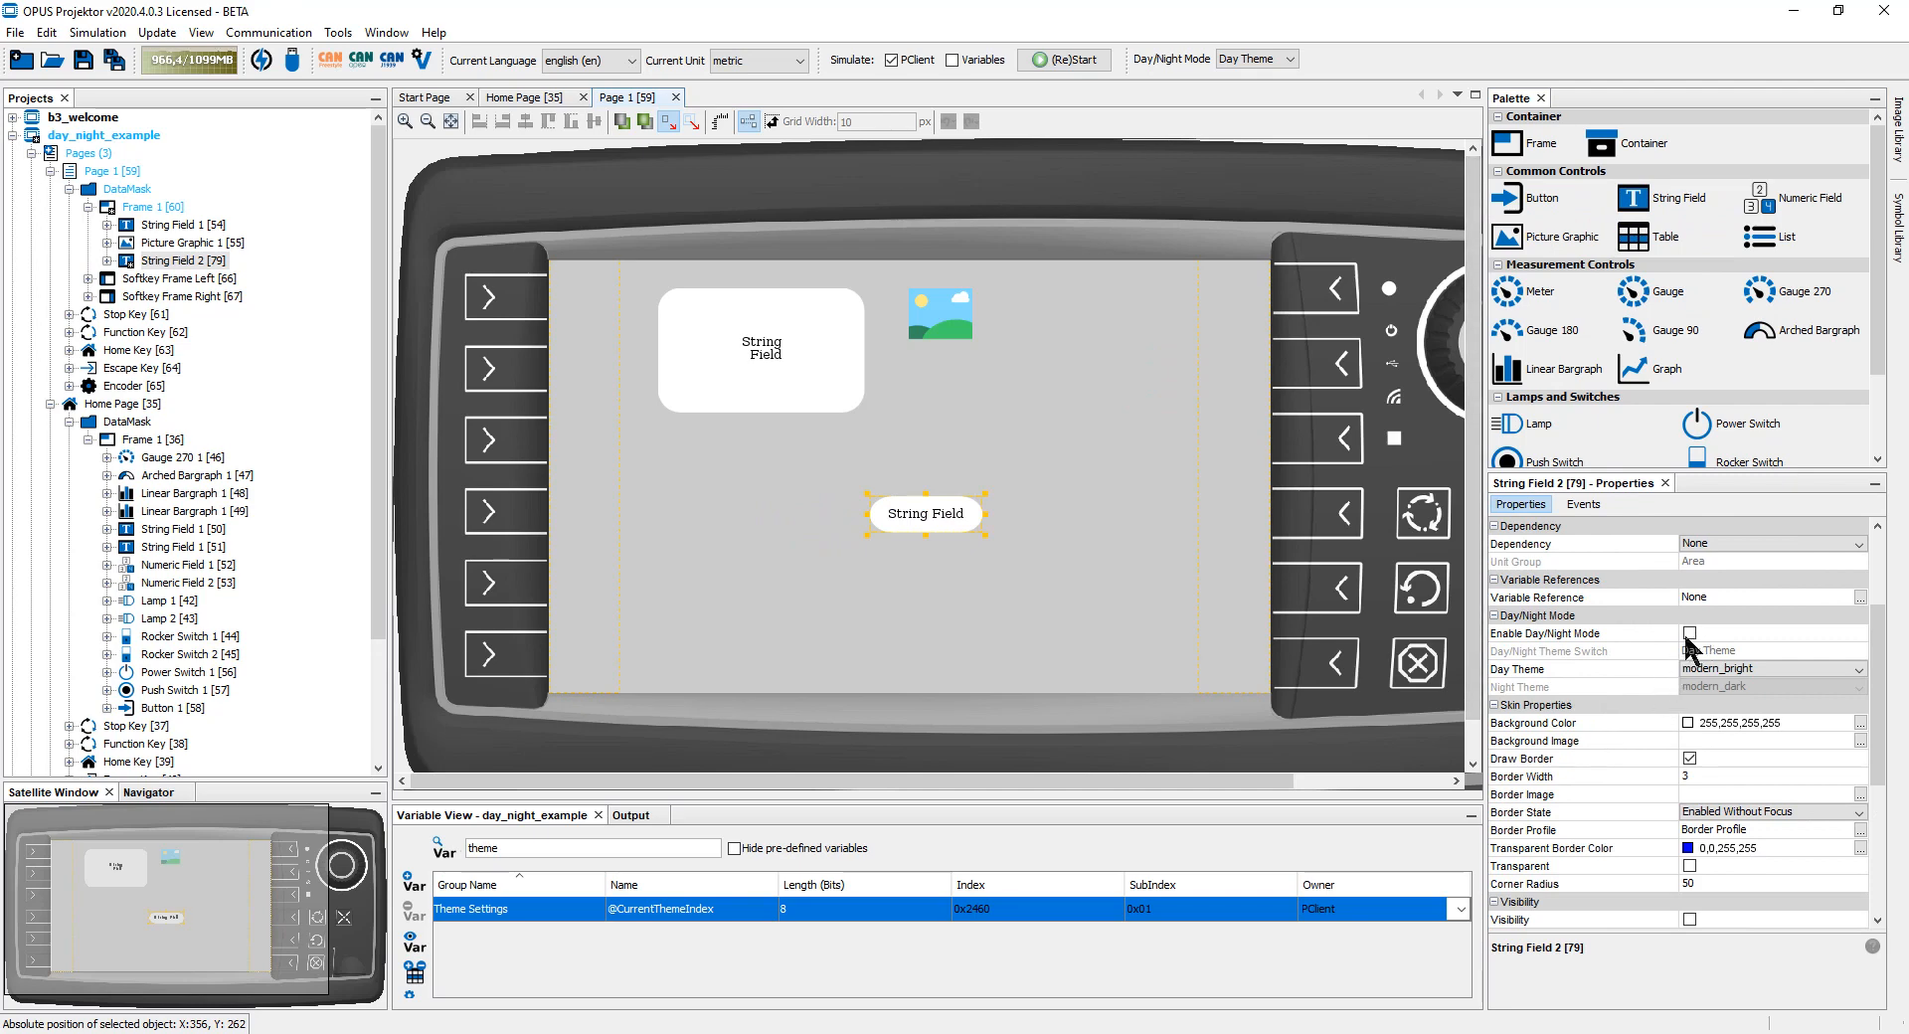
- Apply the Day/Night Settings with Day-/Night-Mode disabled to the whole day_night_example project
right_click(120, 137)
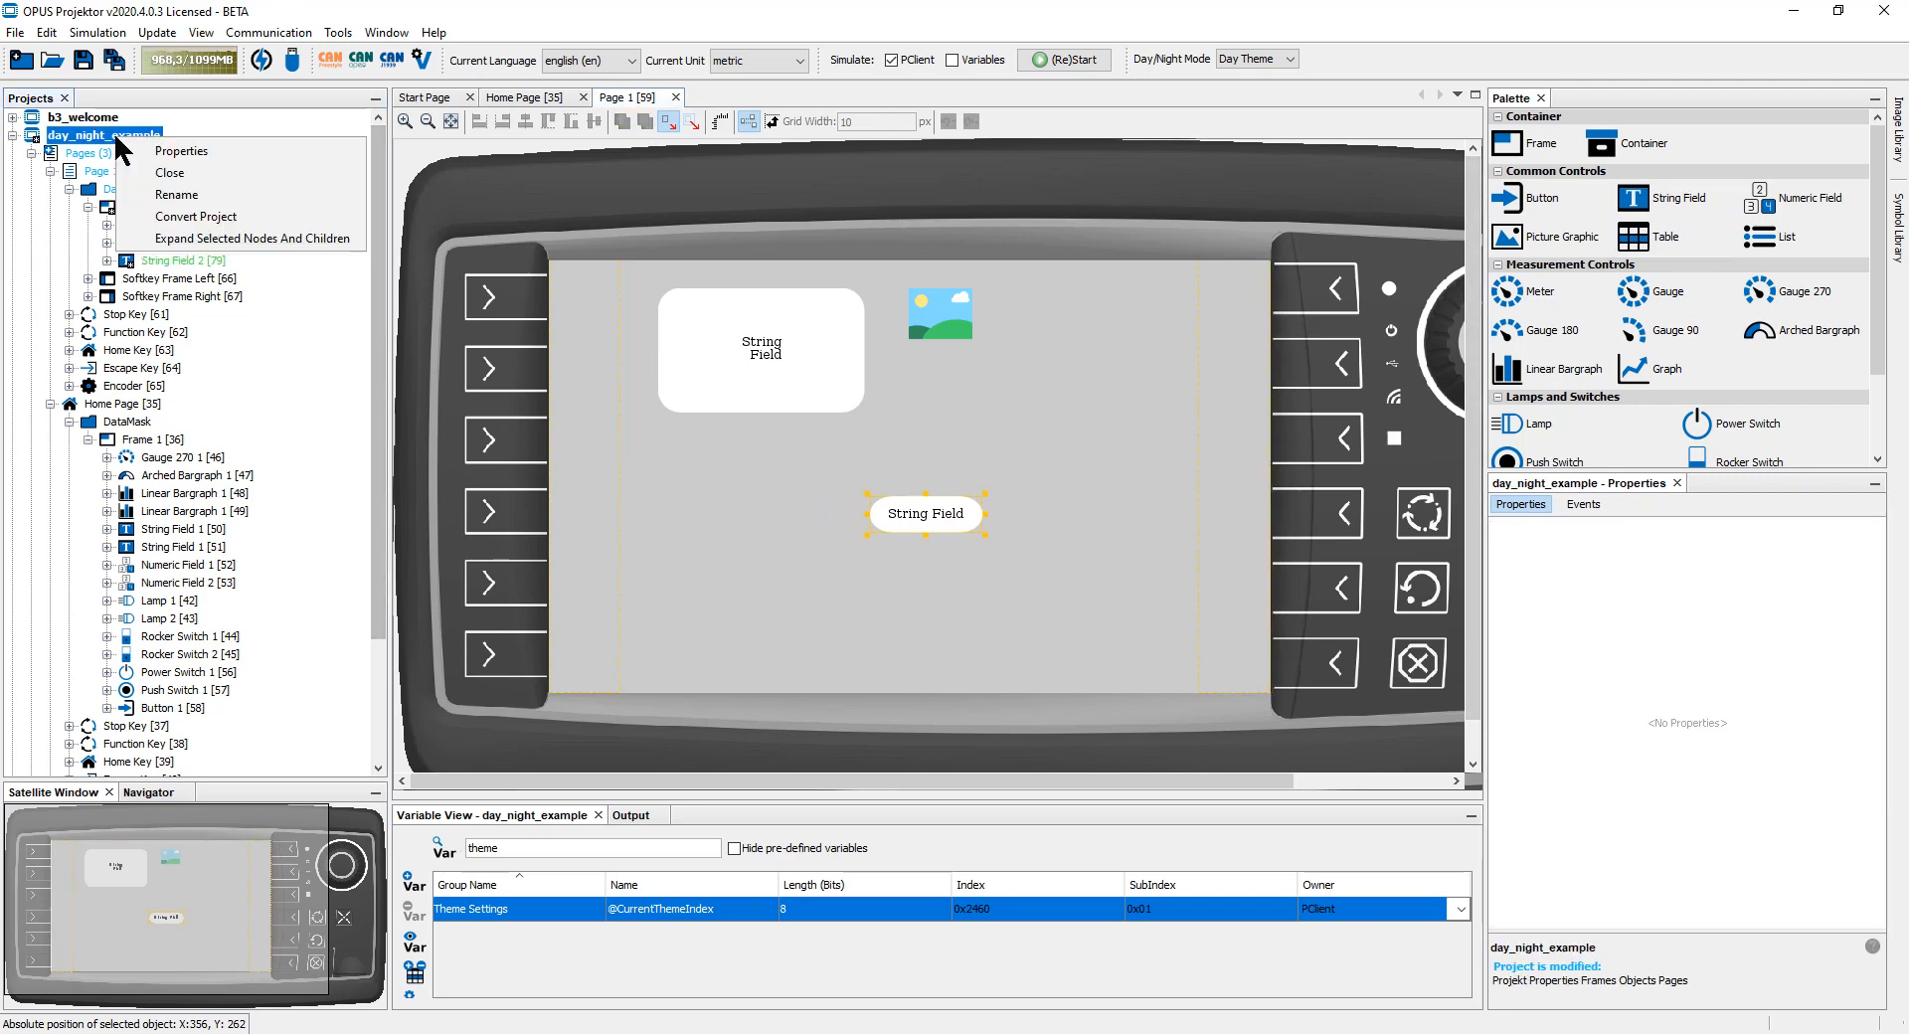
left_click(127, 154)
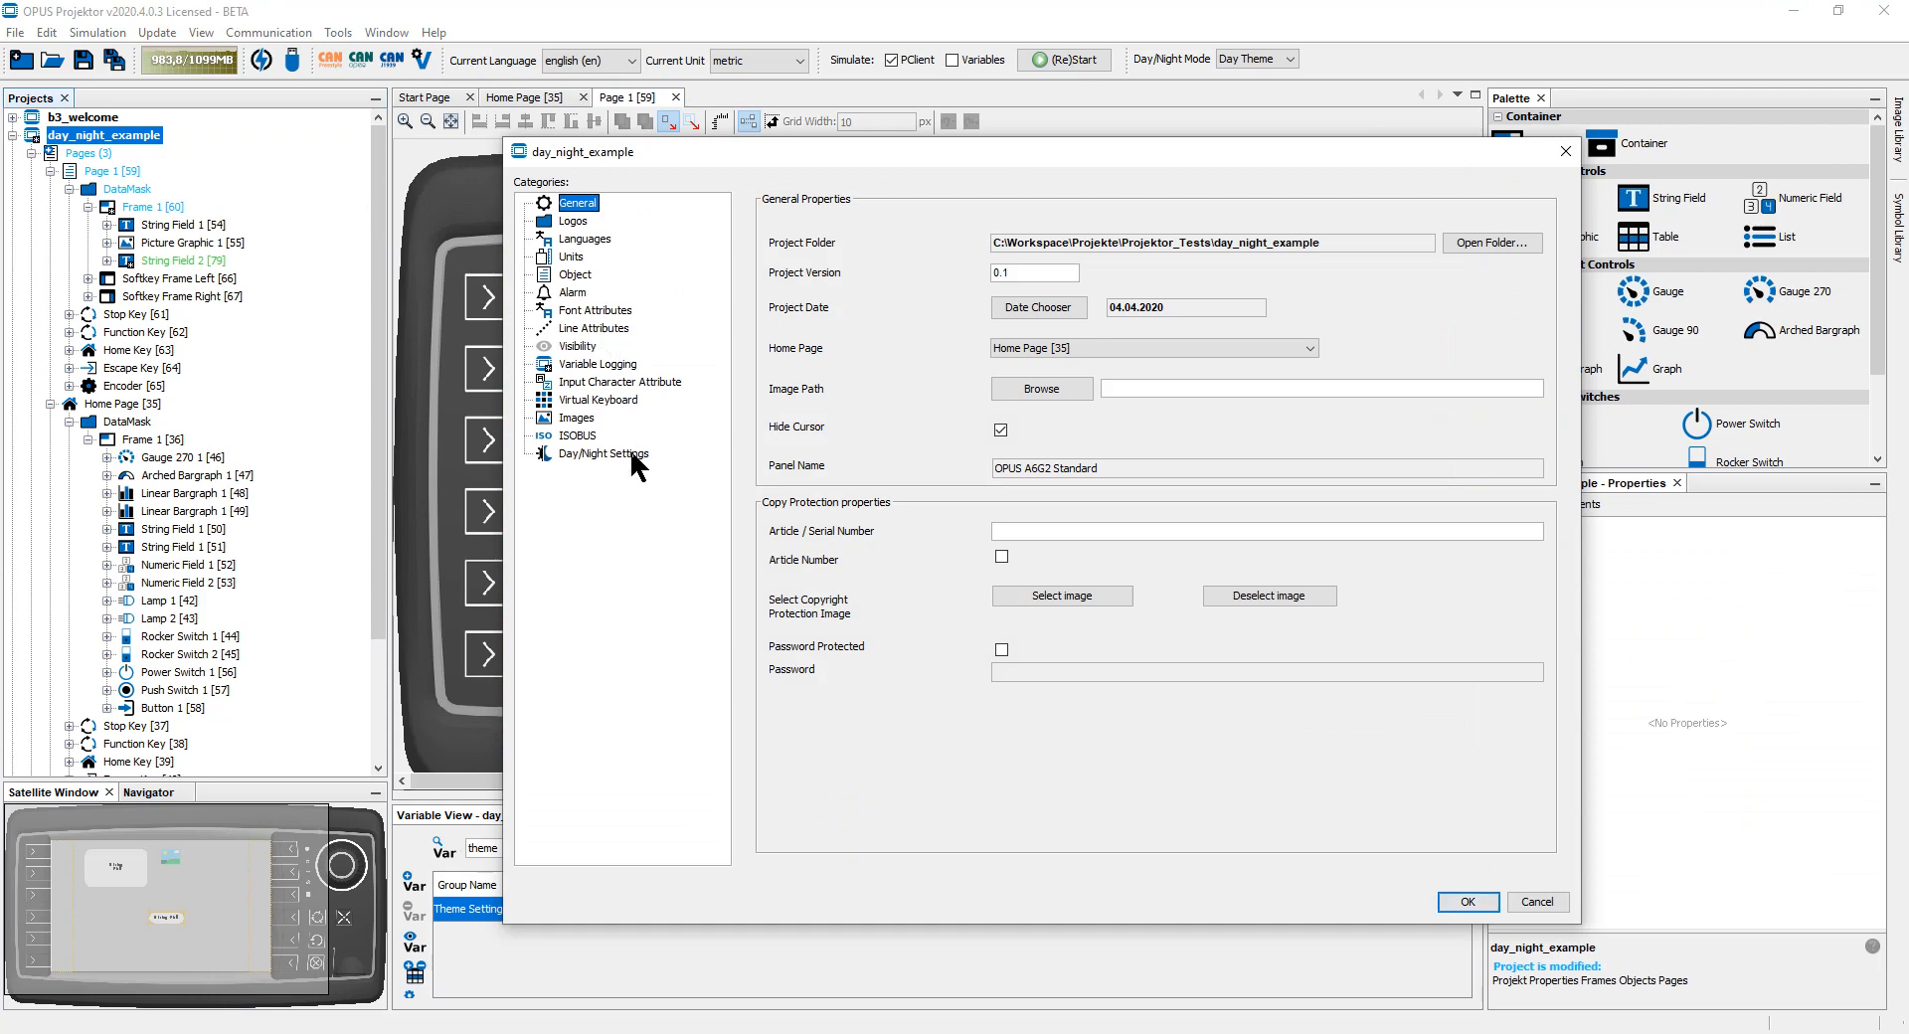
left_click(596, 454)
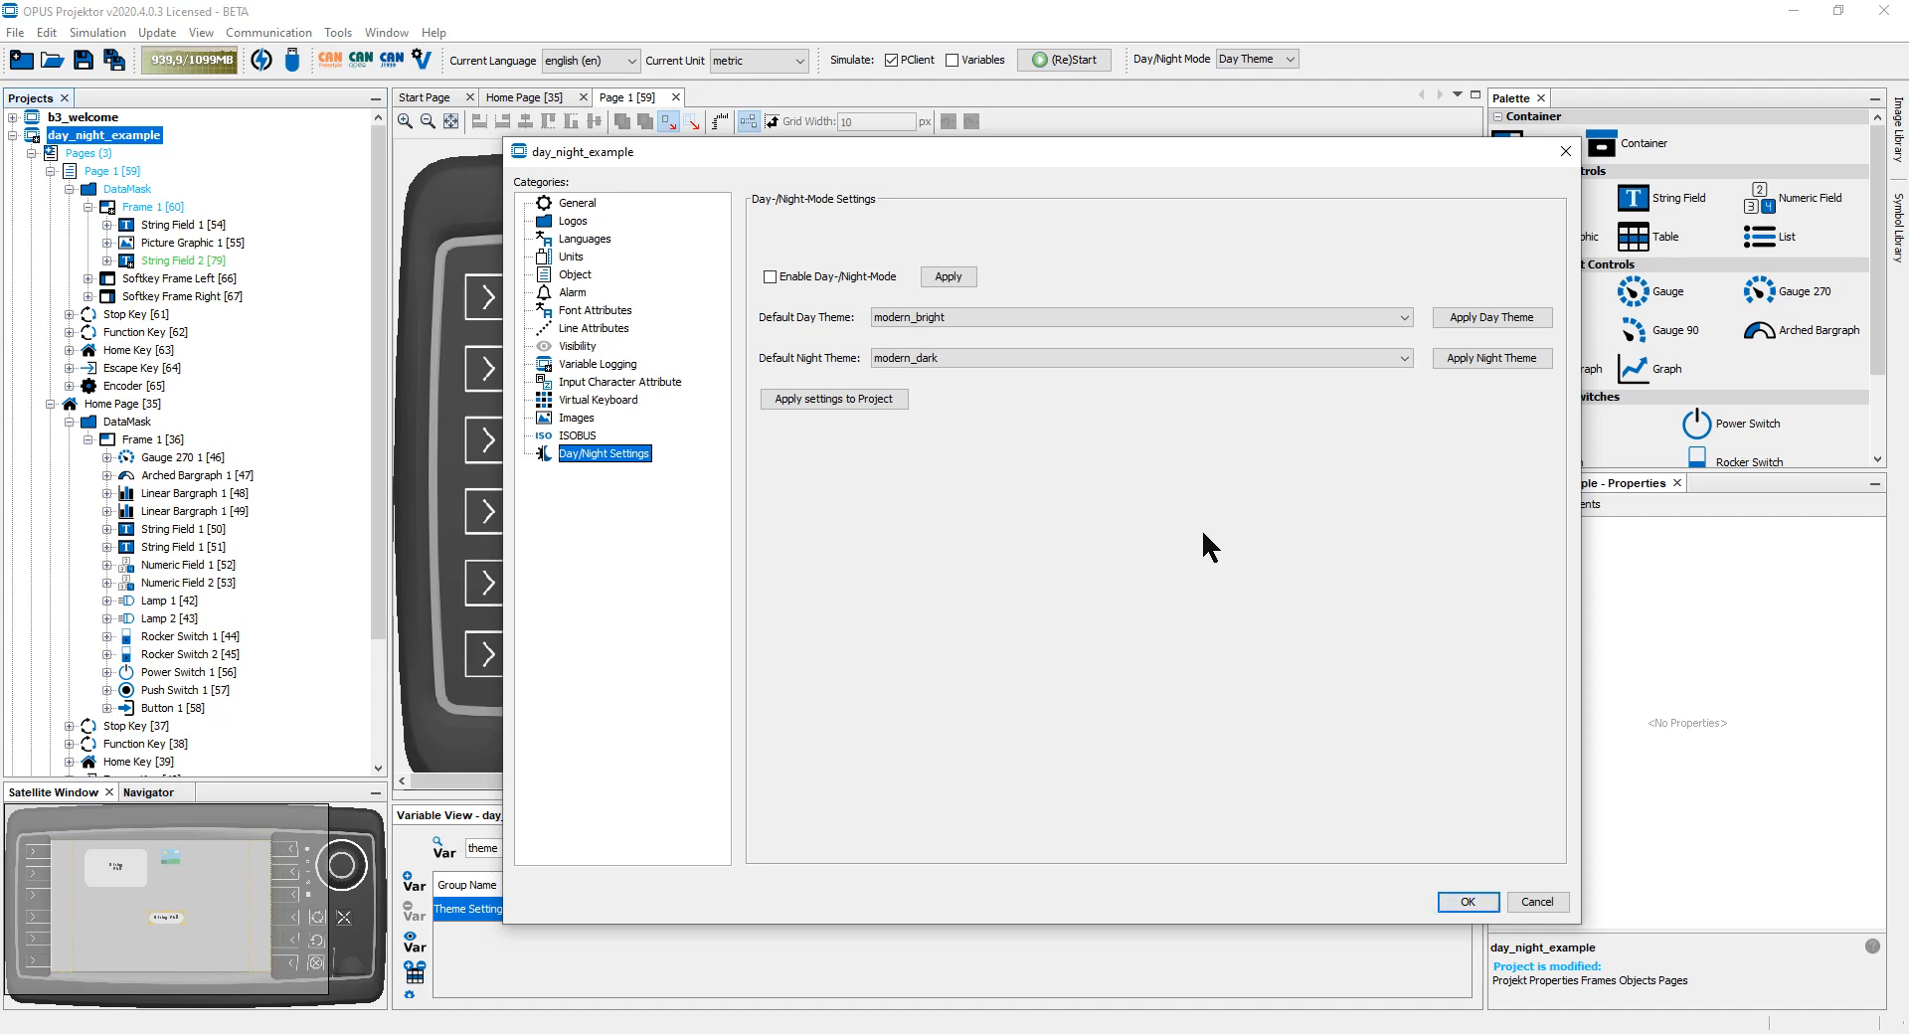
left_click(838, 400)
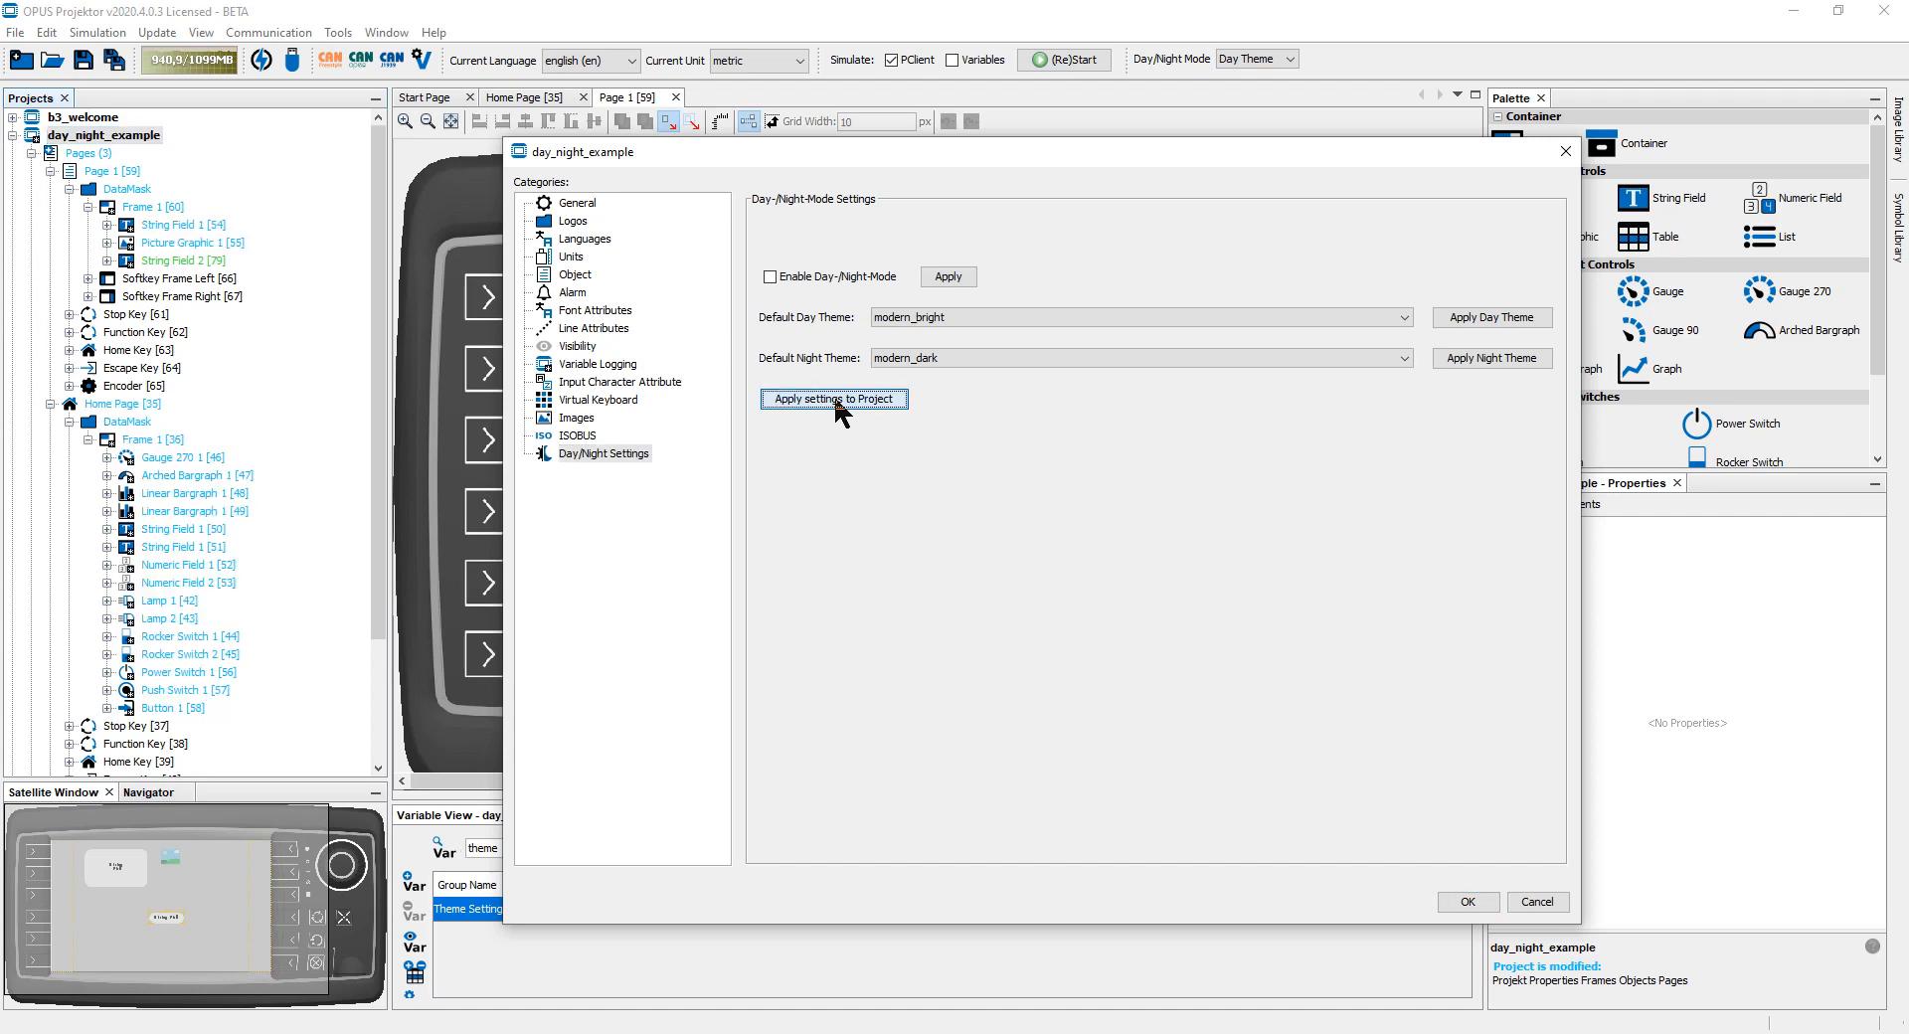
left_click(1467, 901)
- Reopen the Home Page and inspect the gauge's Day/Night Mode properties
double_click(121, 404)
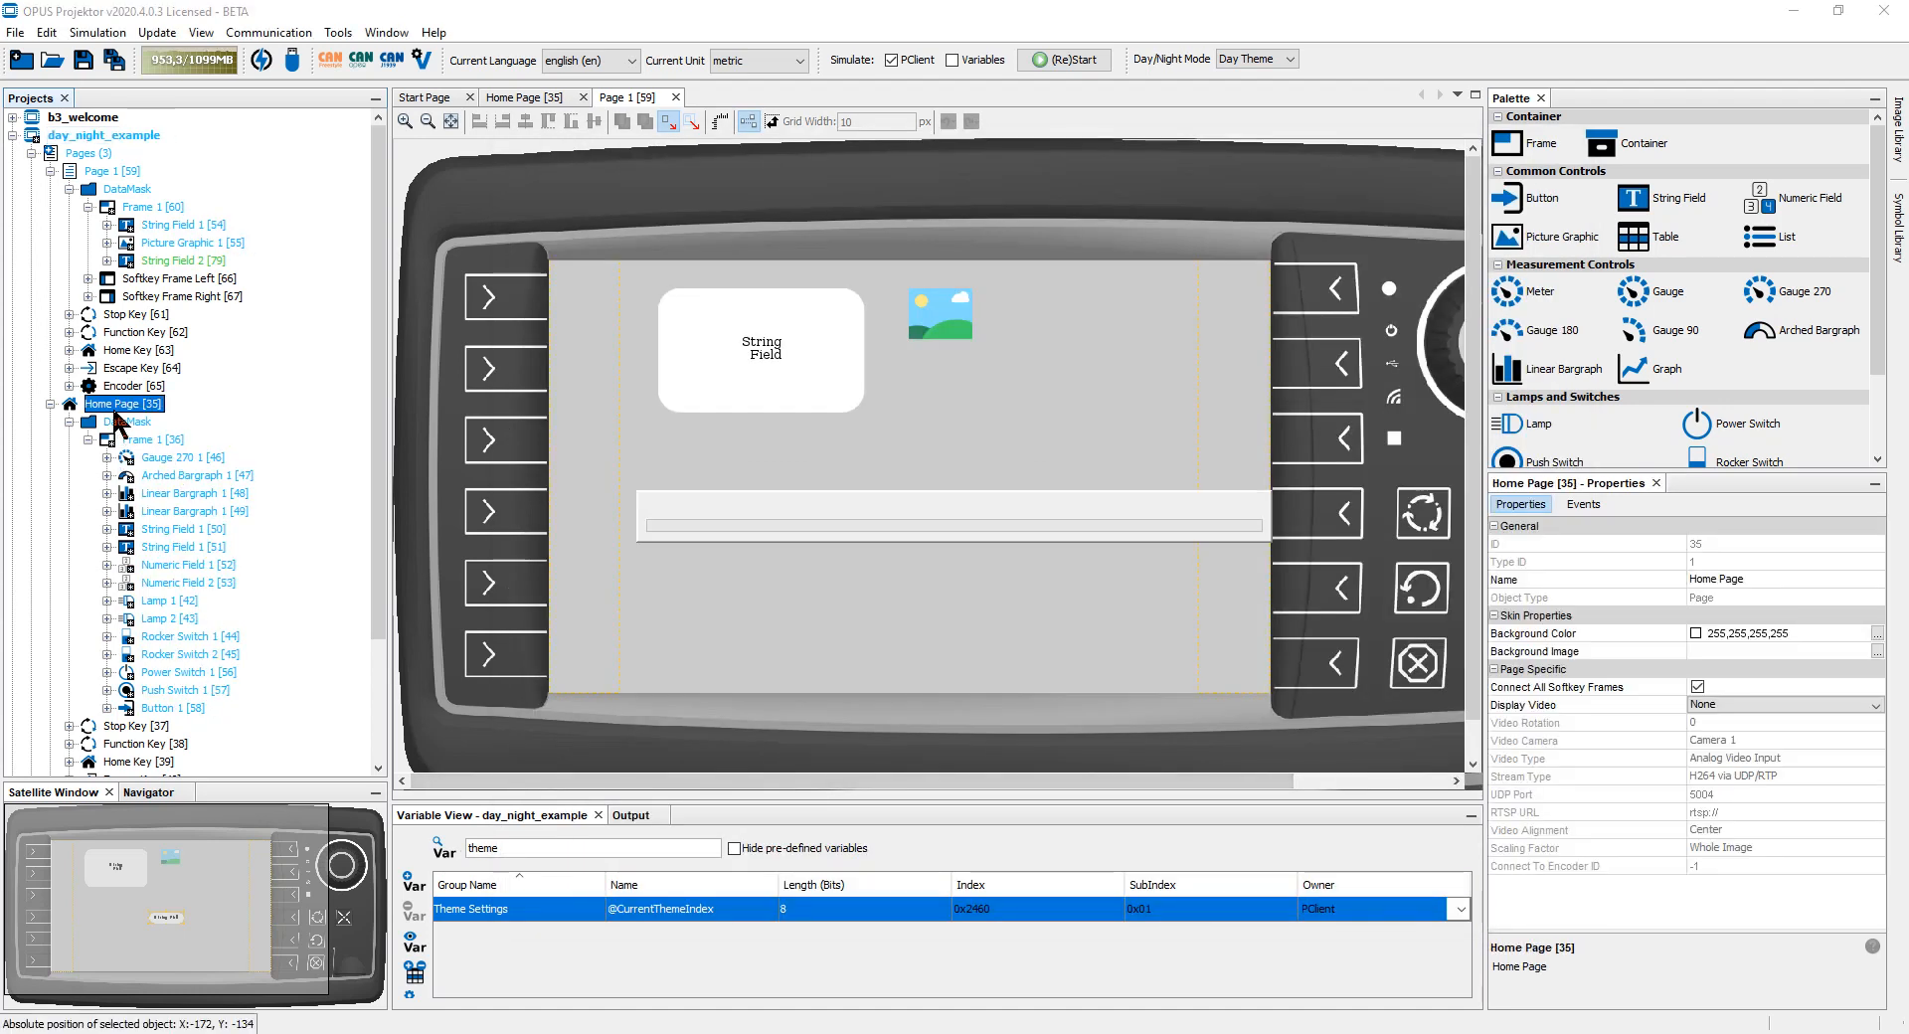
left_click(891, 427)
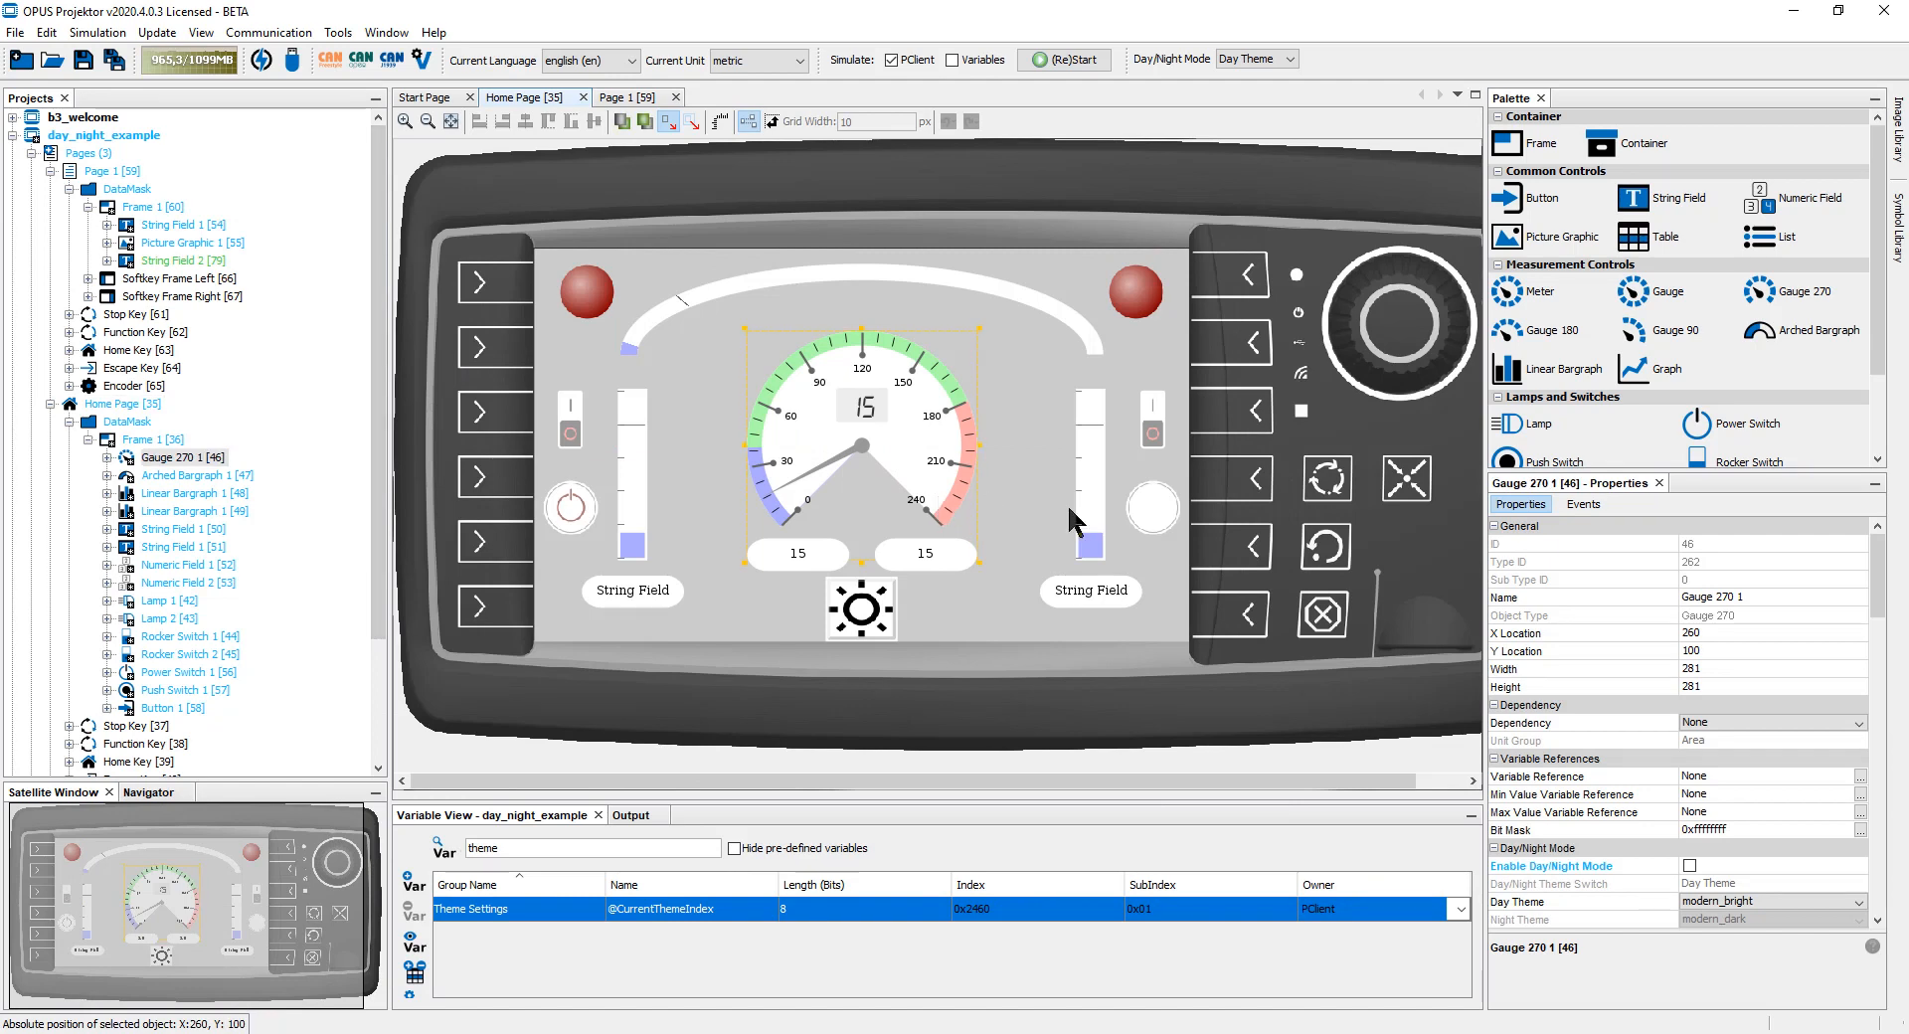
scroll(1631, 712, "down", 2)
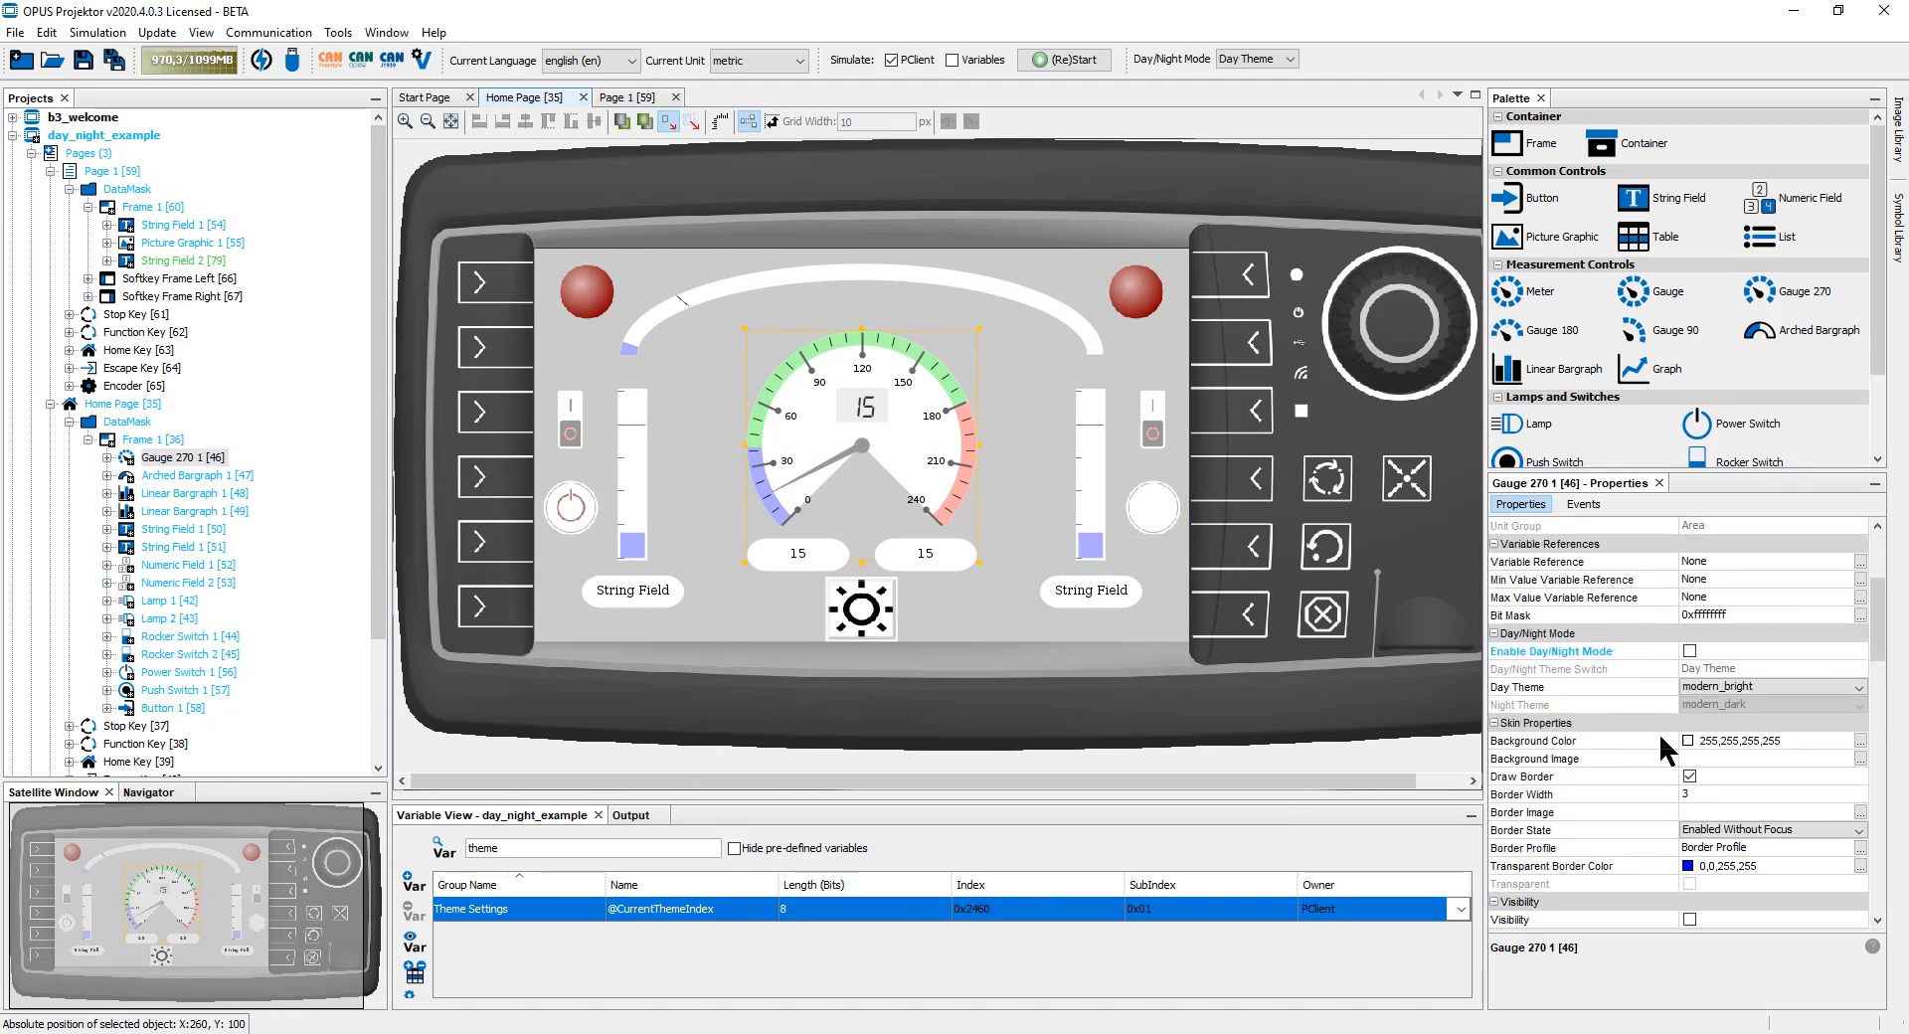
- Enable Day-/Night-Mode in the day_night_example project properties and apply the settings with modern_bright and modern_dark to the whole project
left_click(85, 149)
right_click(86, 136)
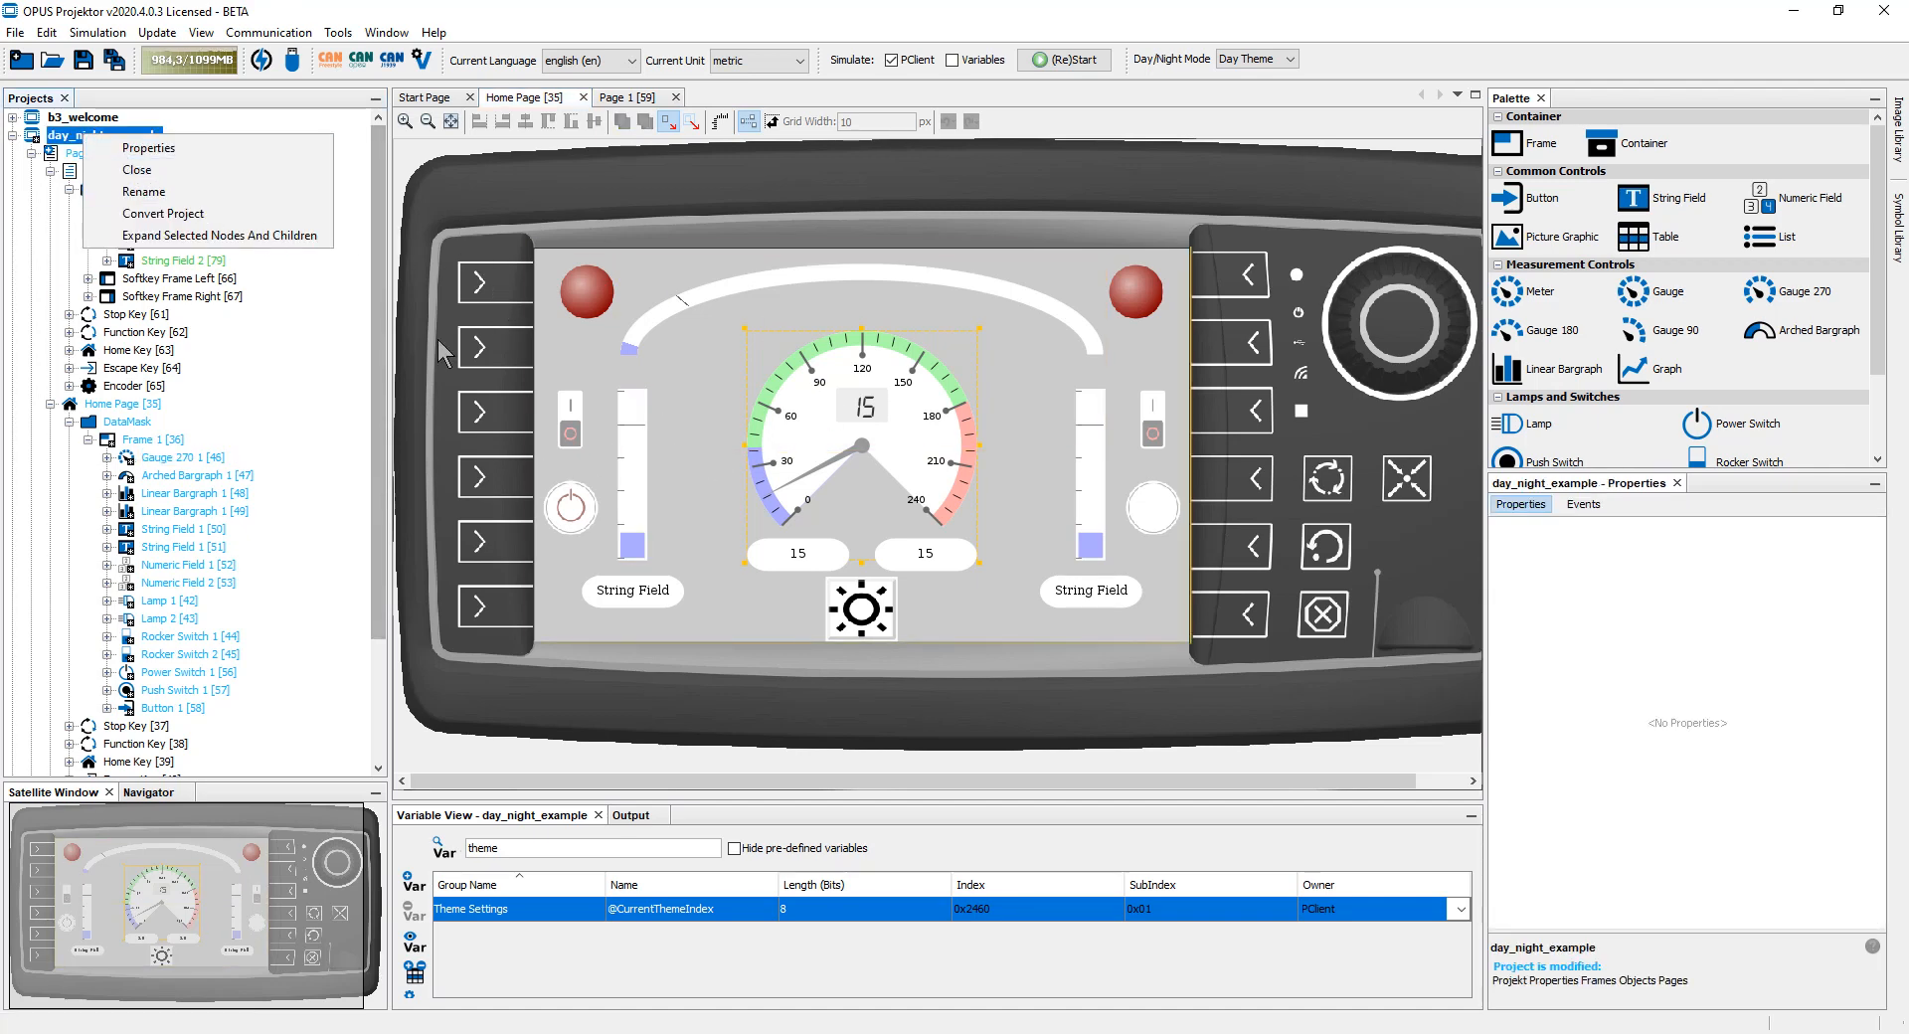
left_click(148, 147)
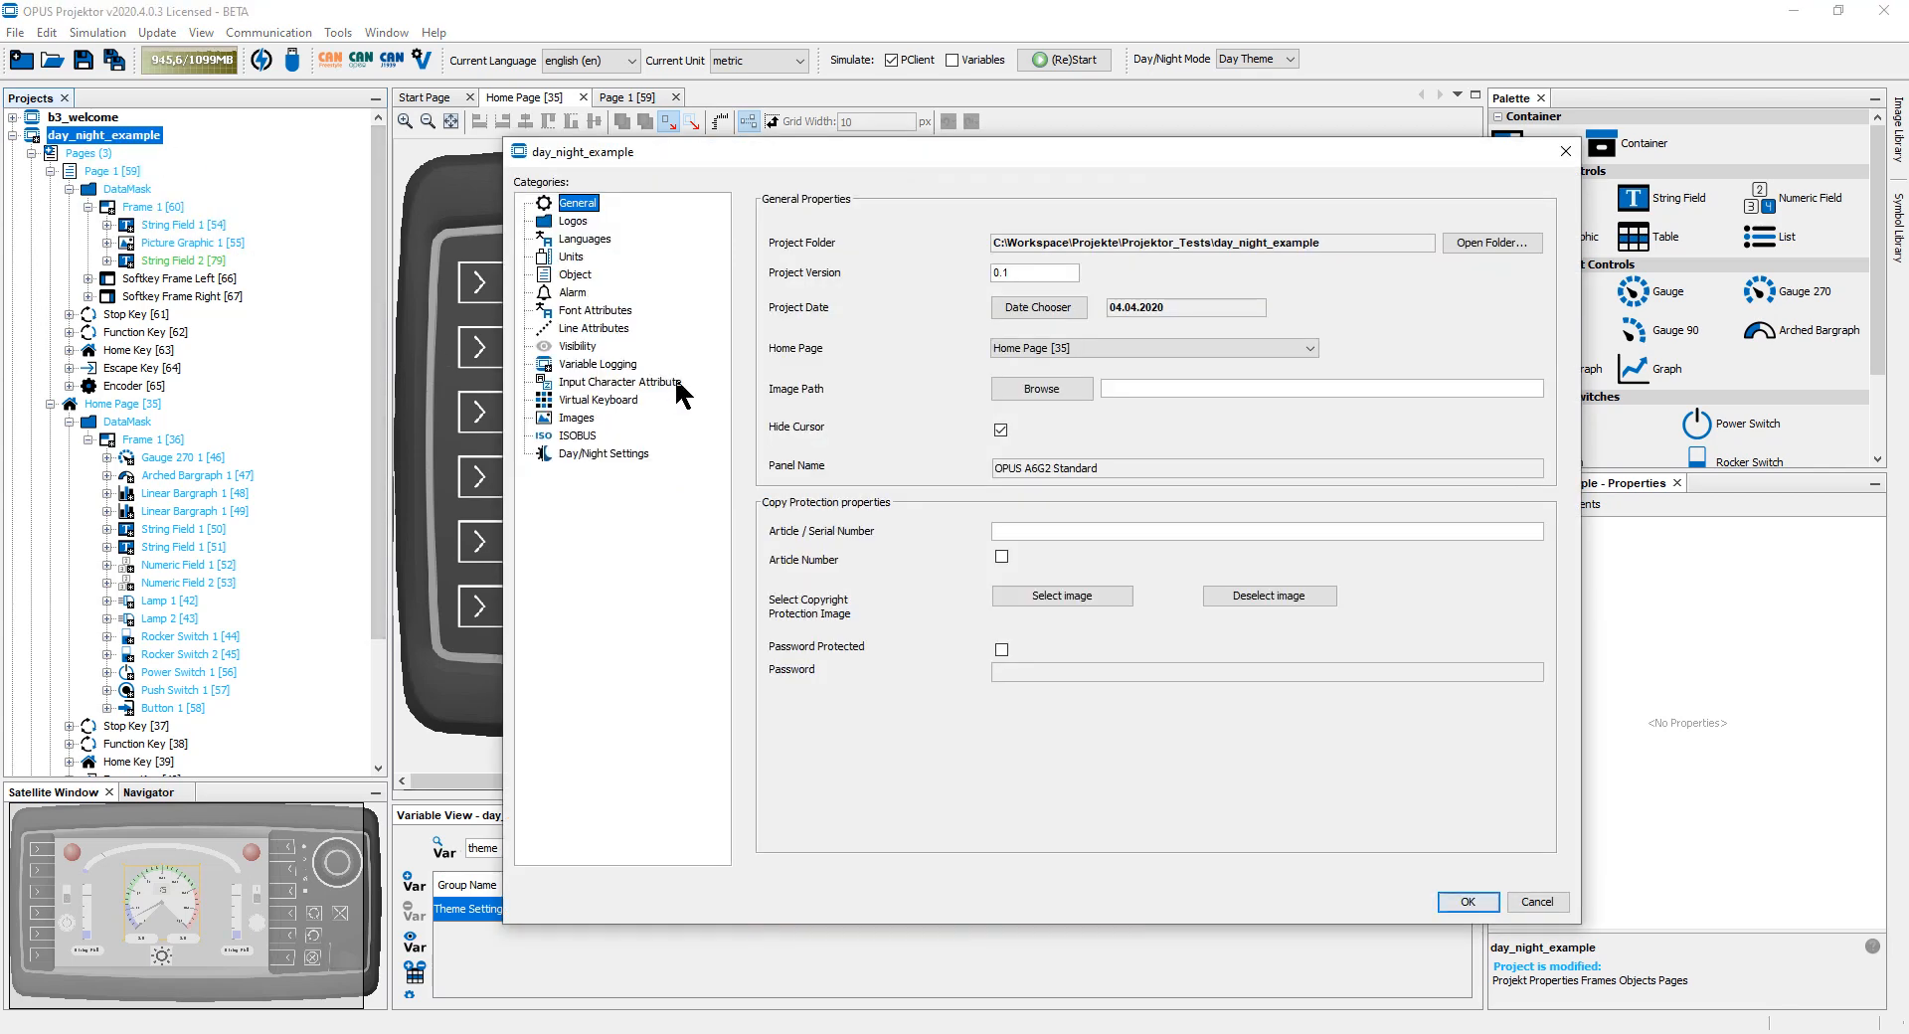
left_click(584, 454)
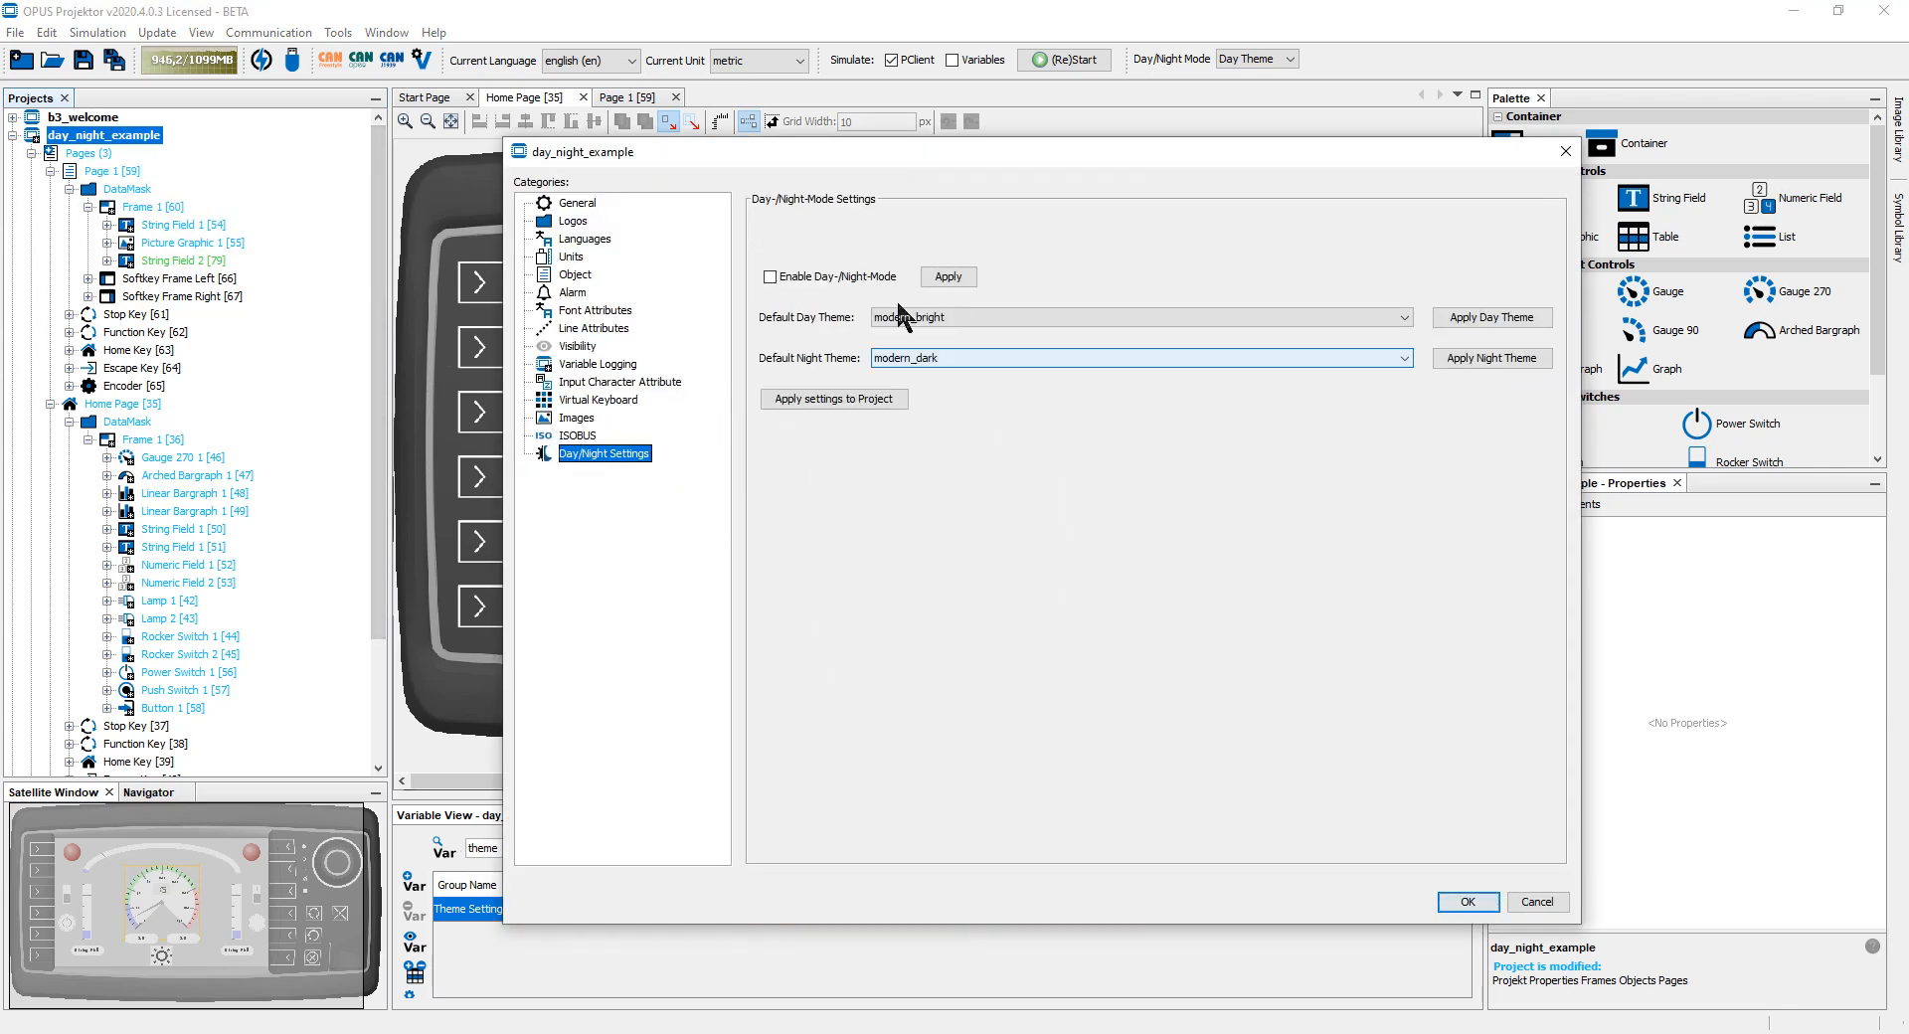
left_click(771, 277)
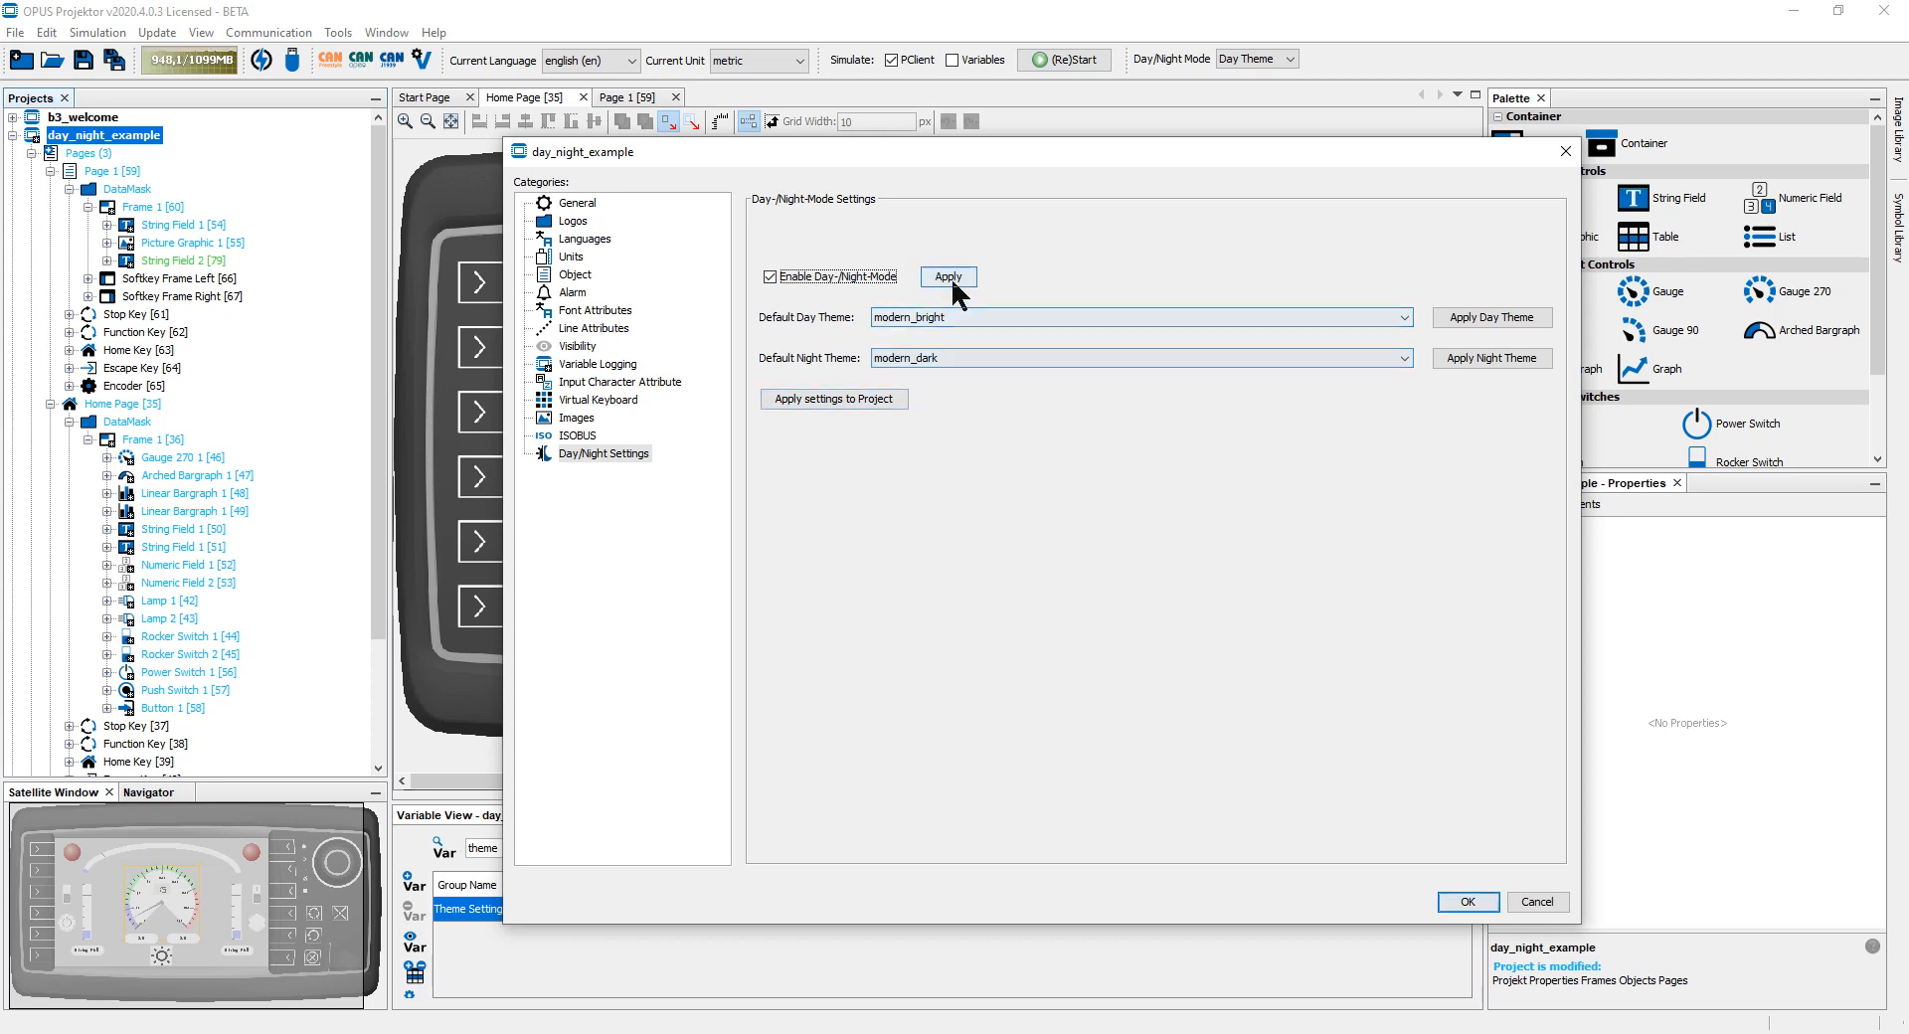
left_click(855, 402)
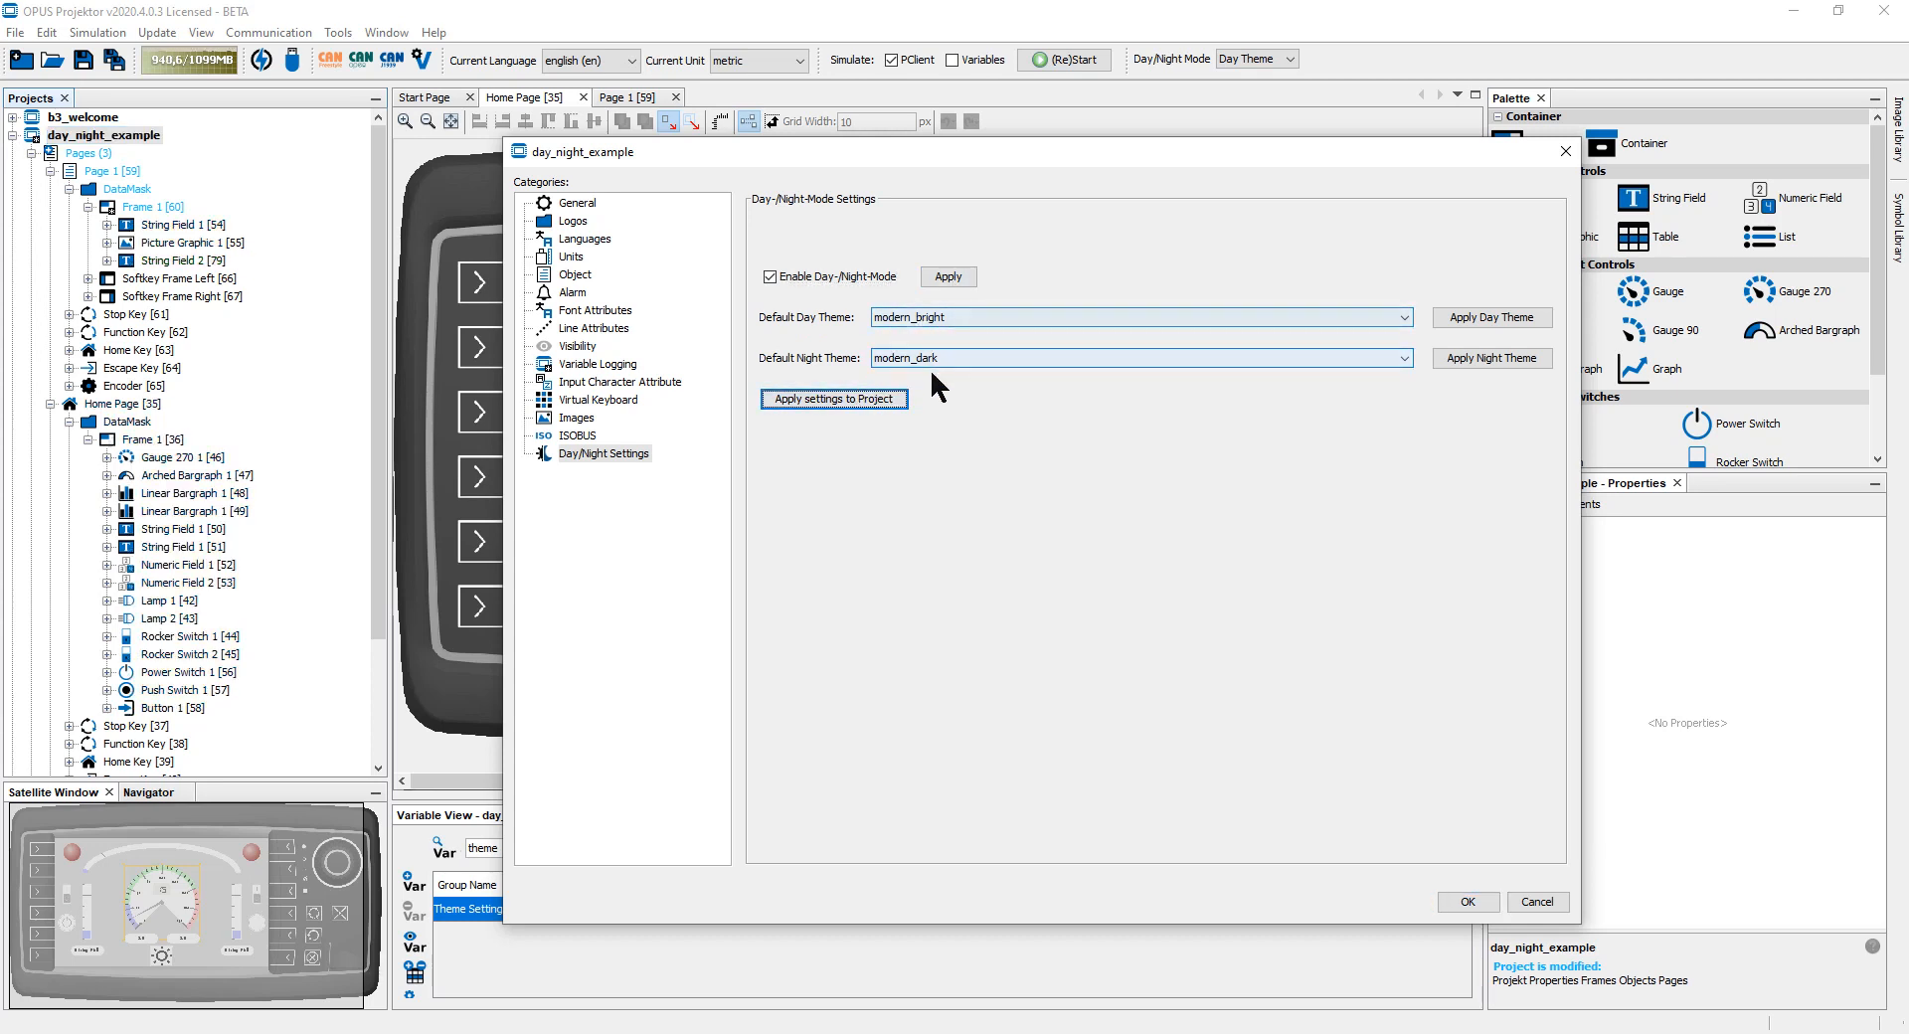
left_click(947, 318)
left_click(950, 316)
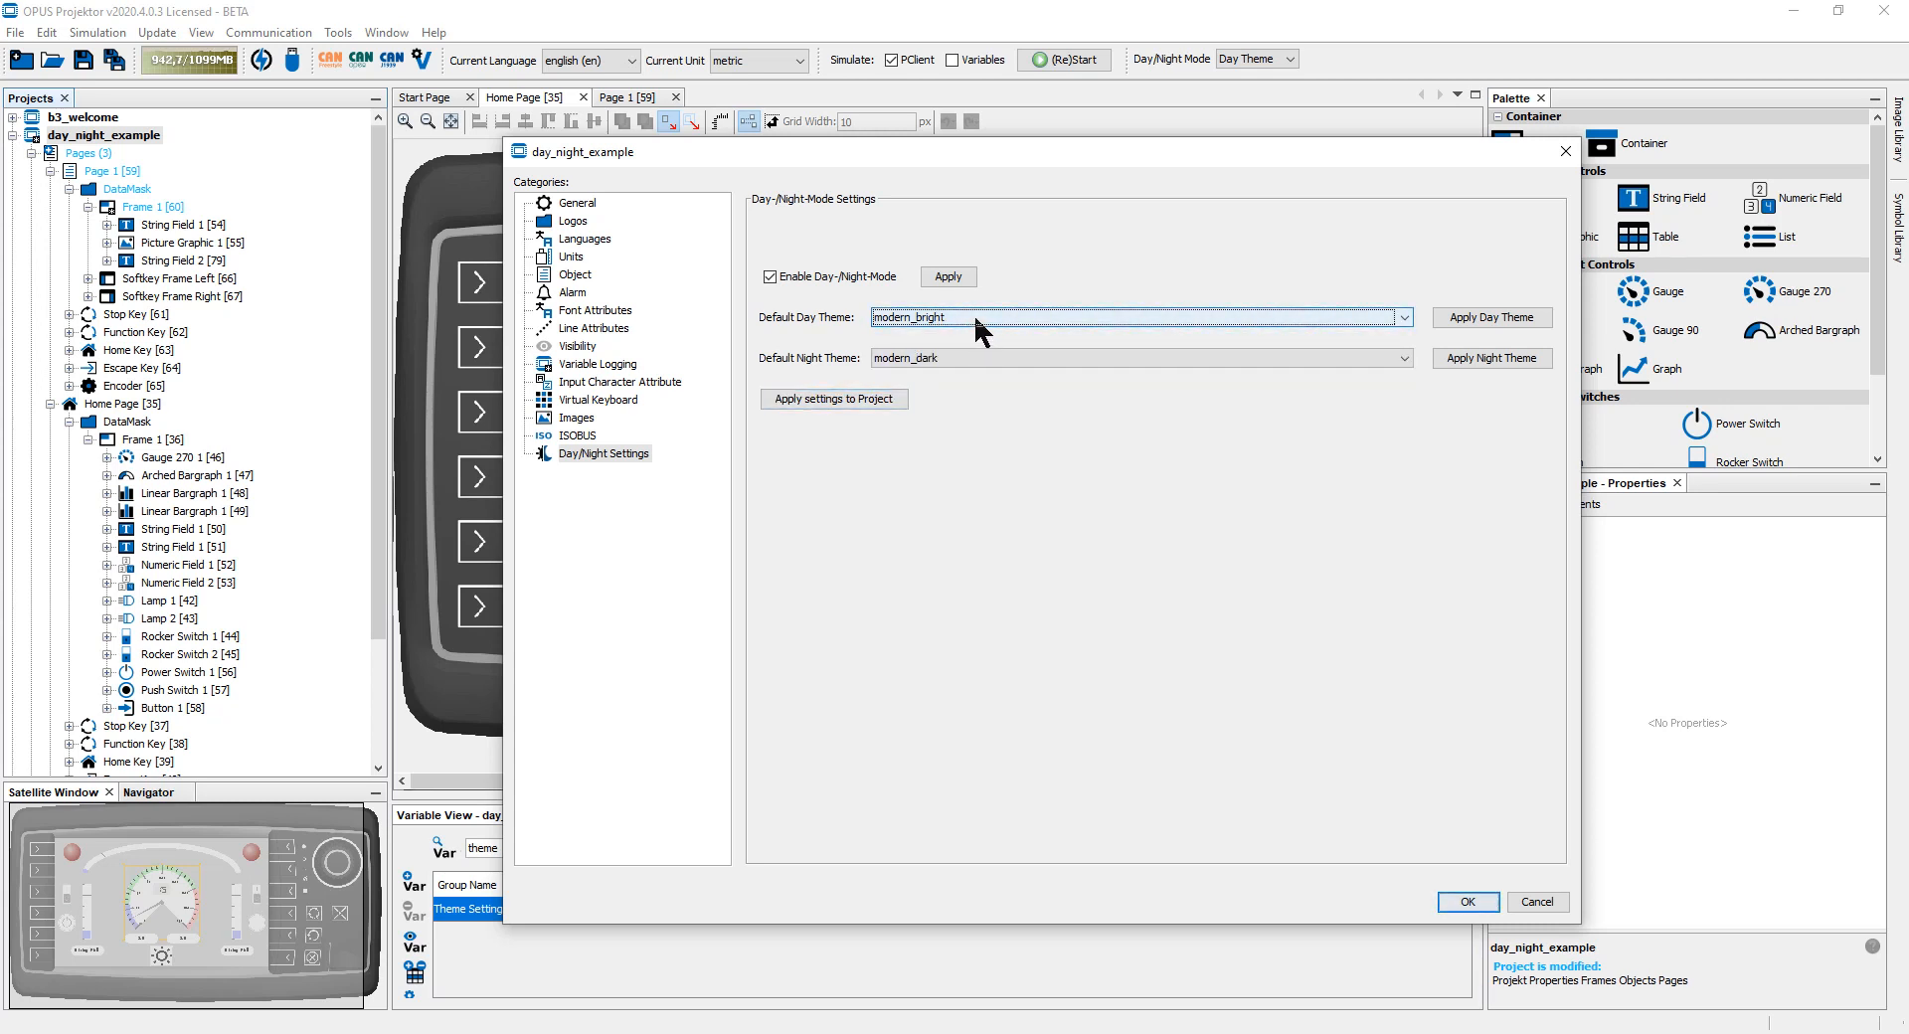
left_click(1450, 328)
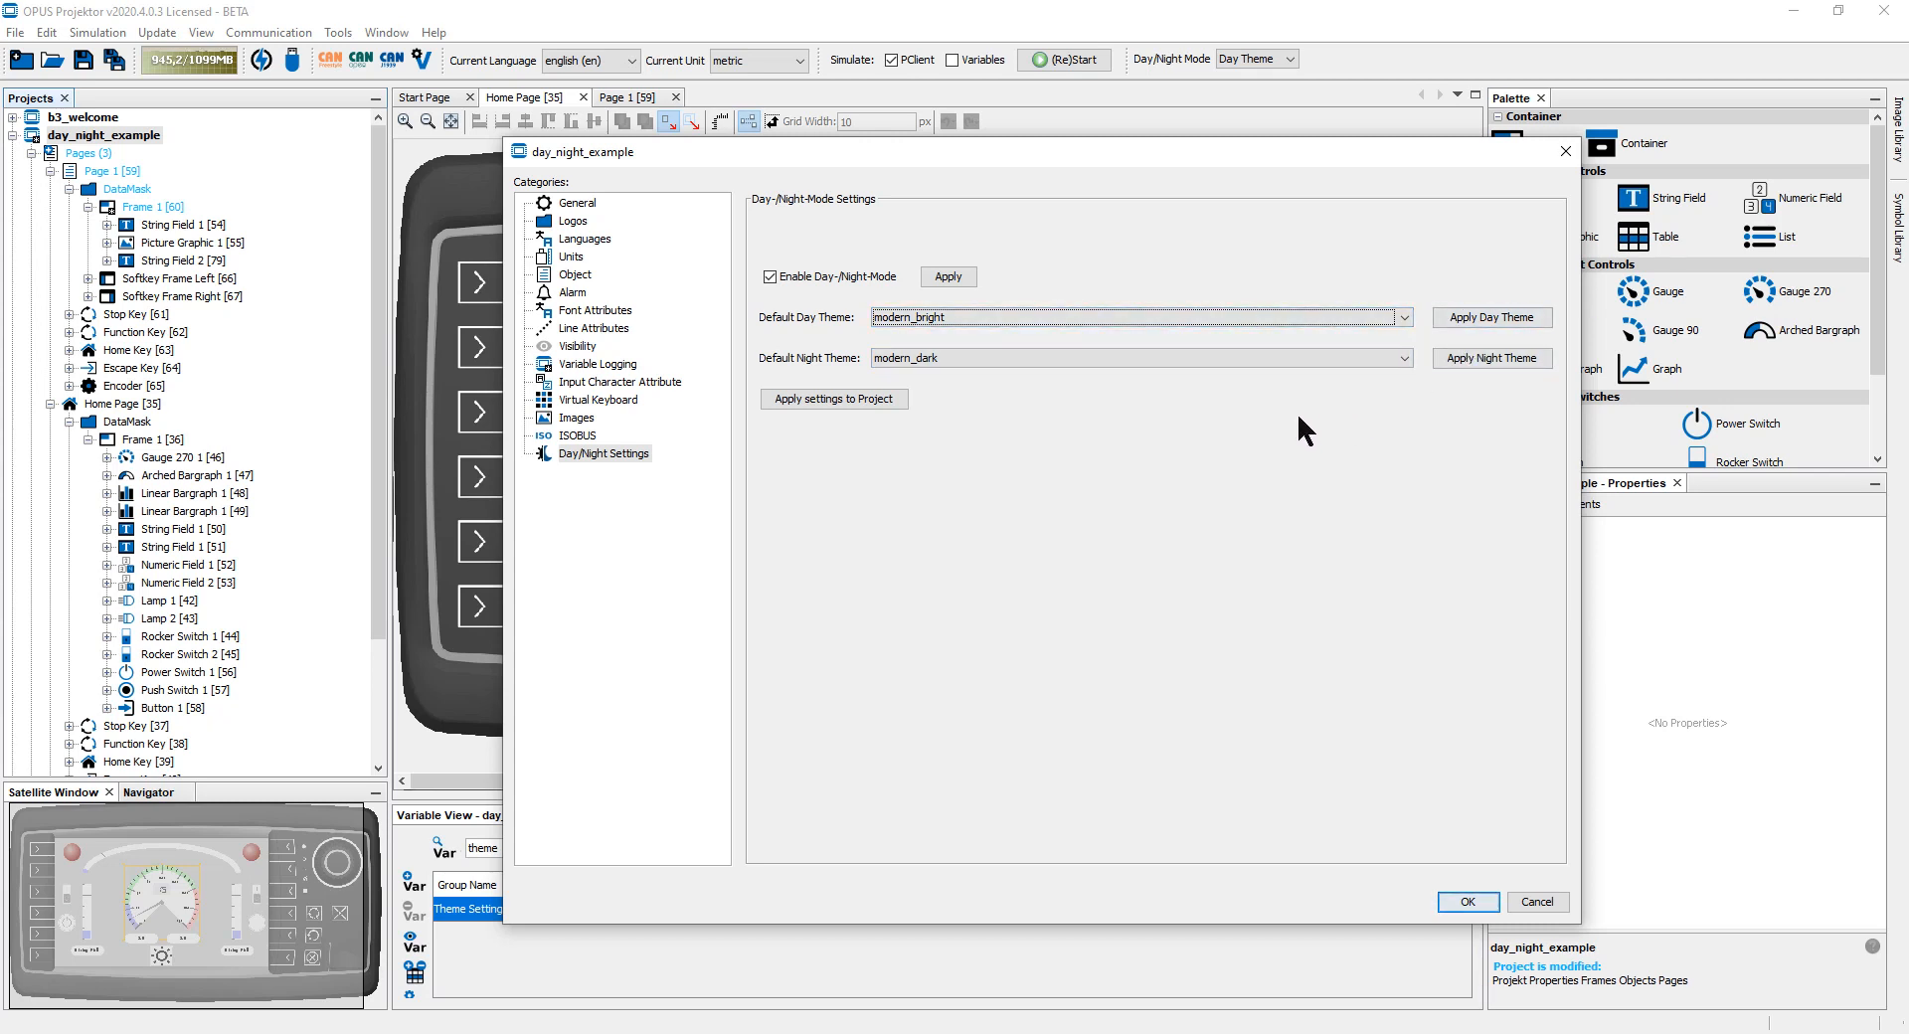
left_click(833, 396)
left_click(1453, 899)
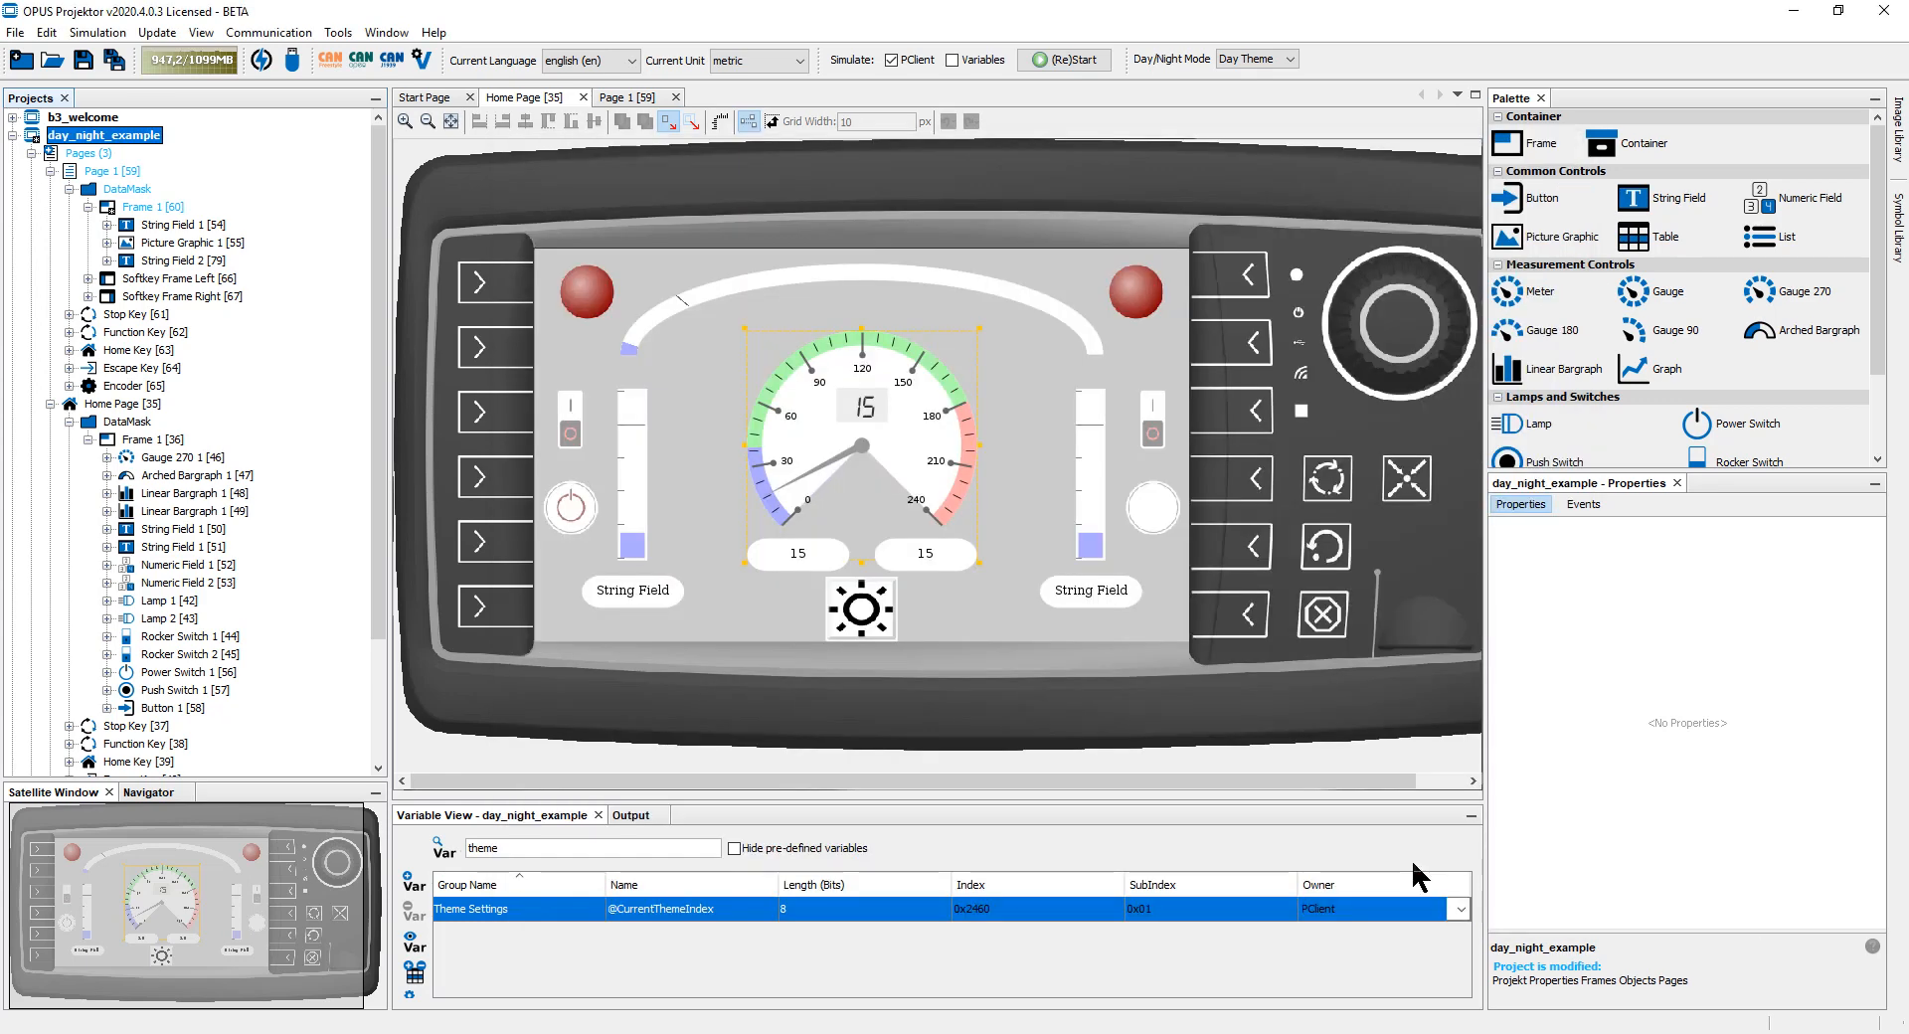
- Check the Day/Night Mode properties of the right numeric field, and test the Home Page in the PClient simulation
left_click(926, 551)
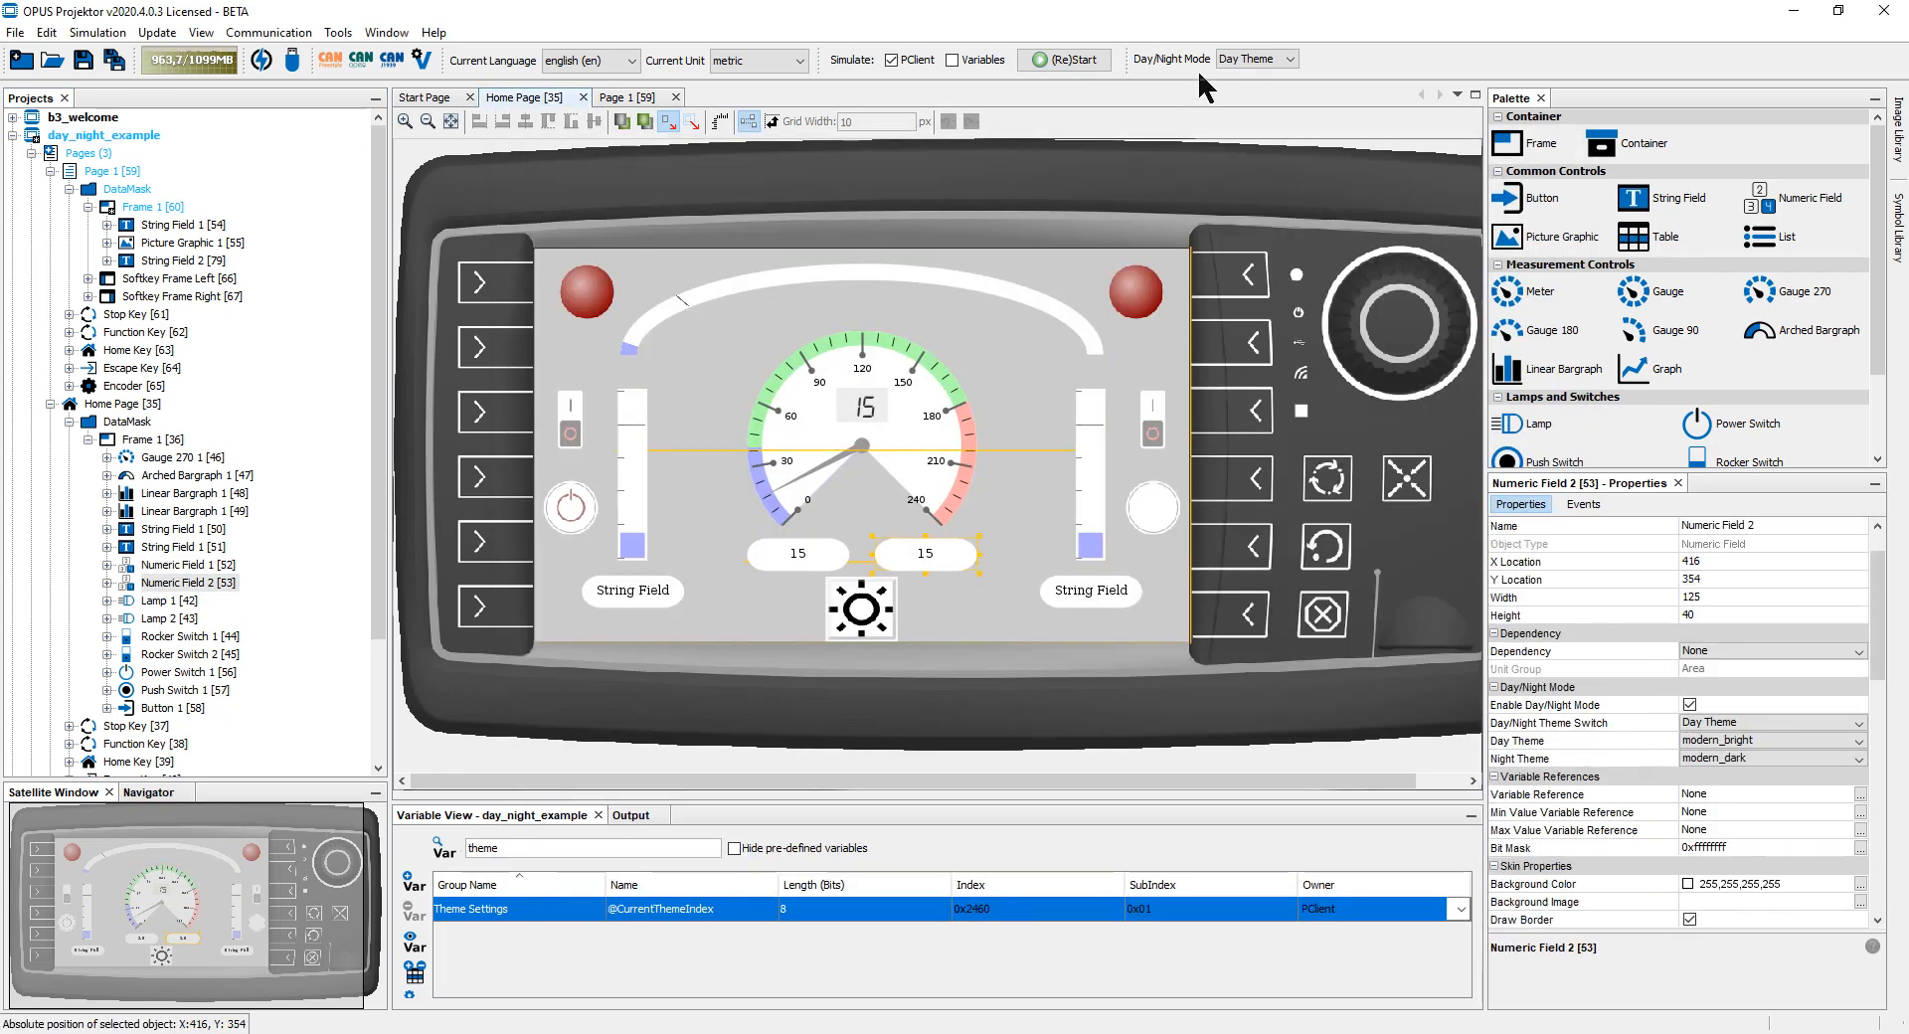
left_click(1243, 58)
left_click(1111, 59)
left_click(1082, 60)
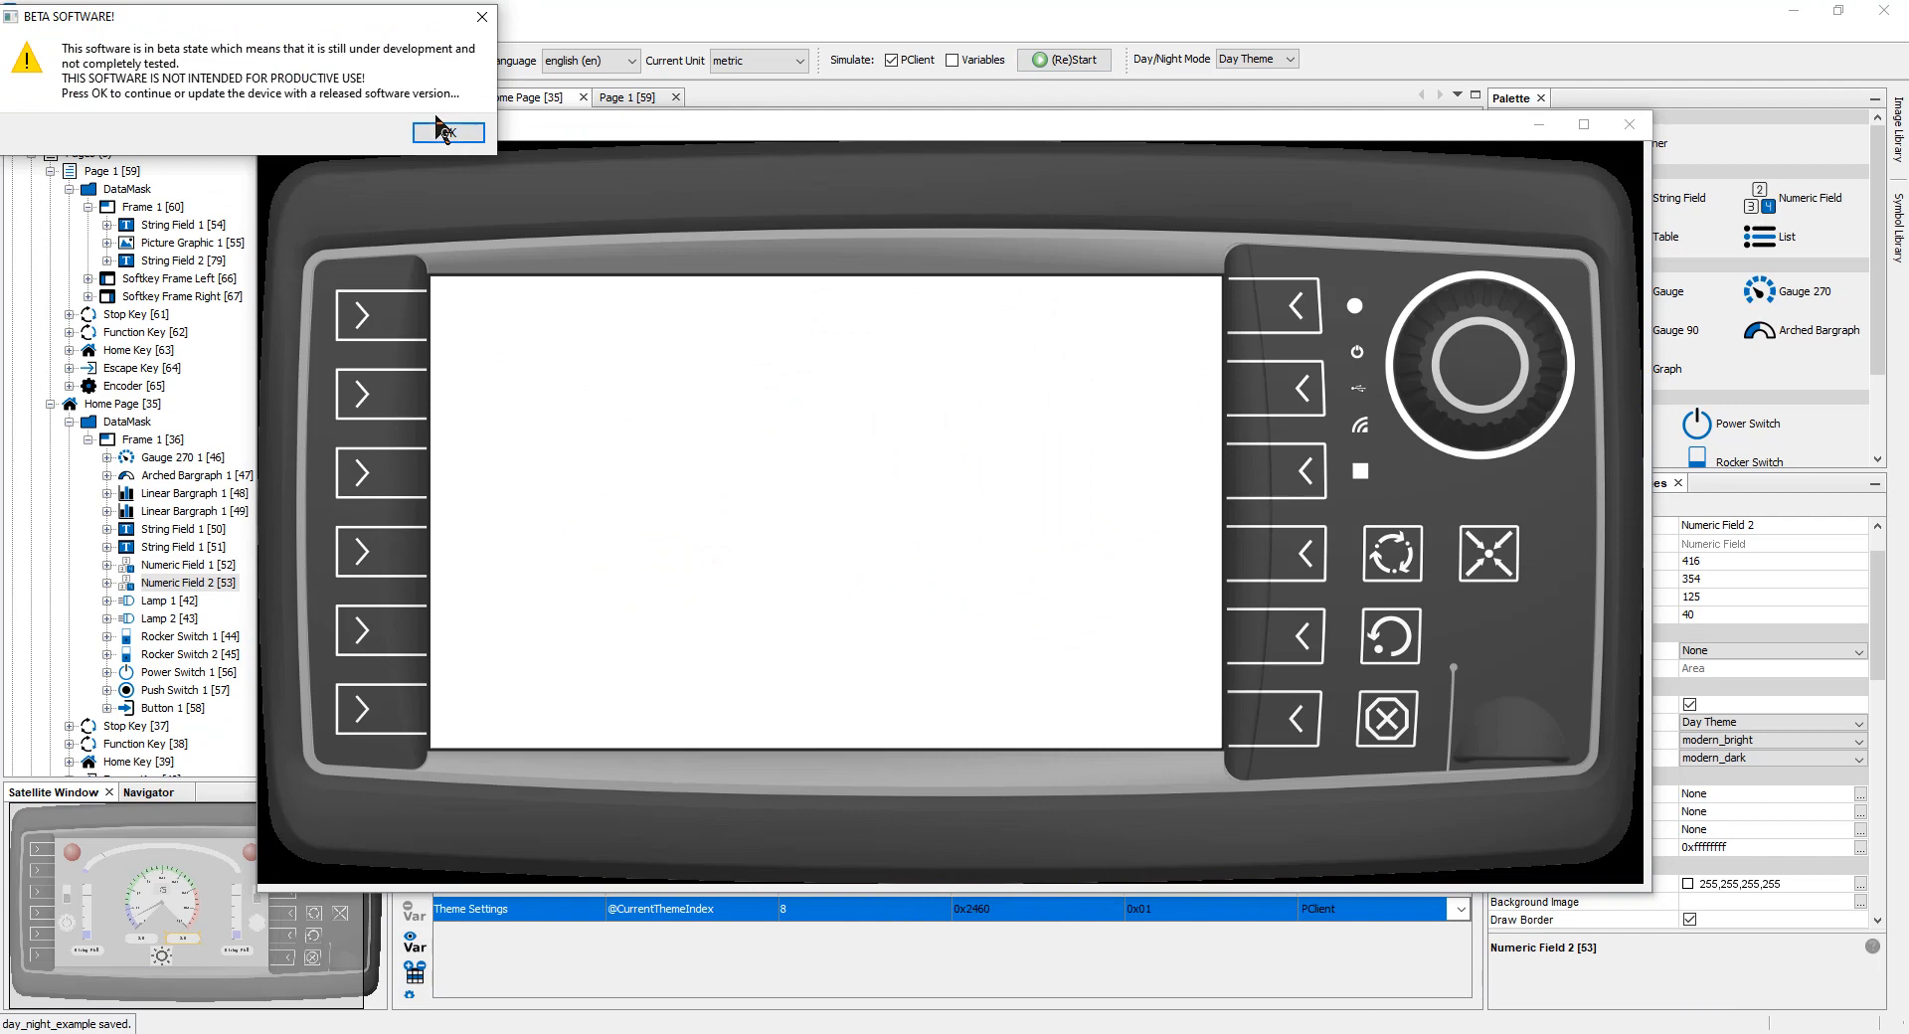
left_click(446, 132)
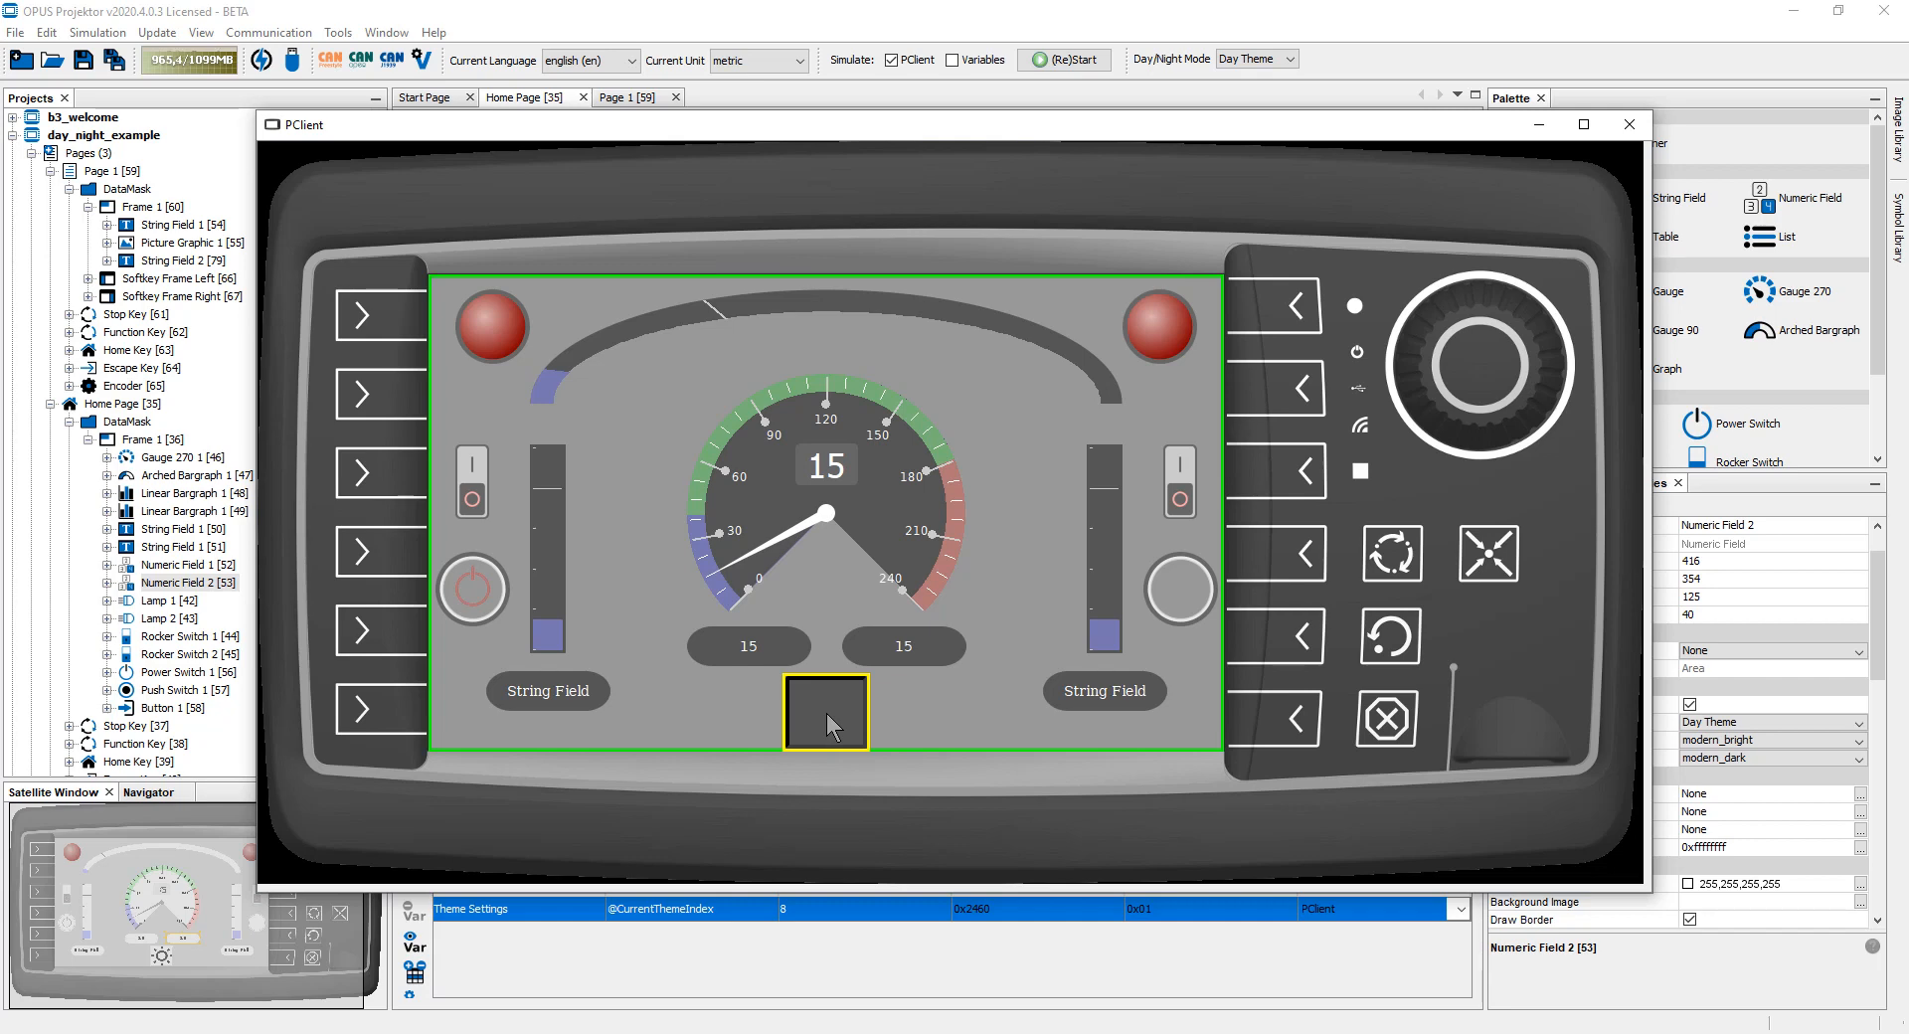
left_click(1628, 125)
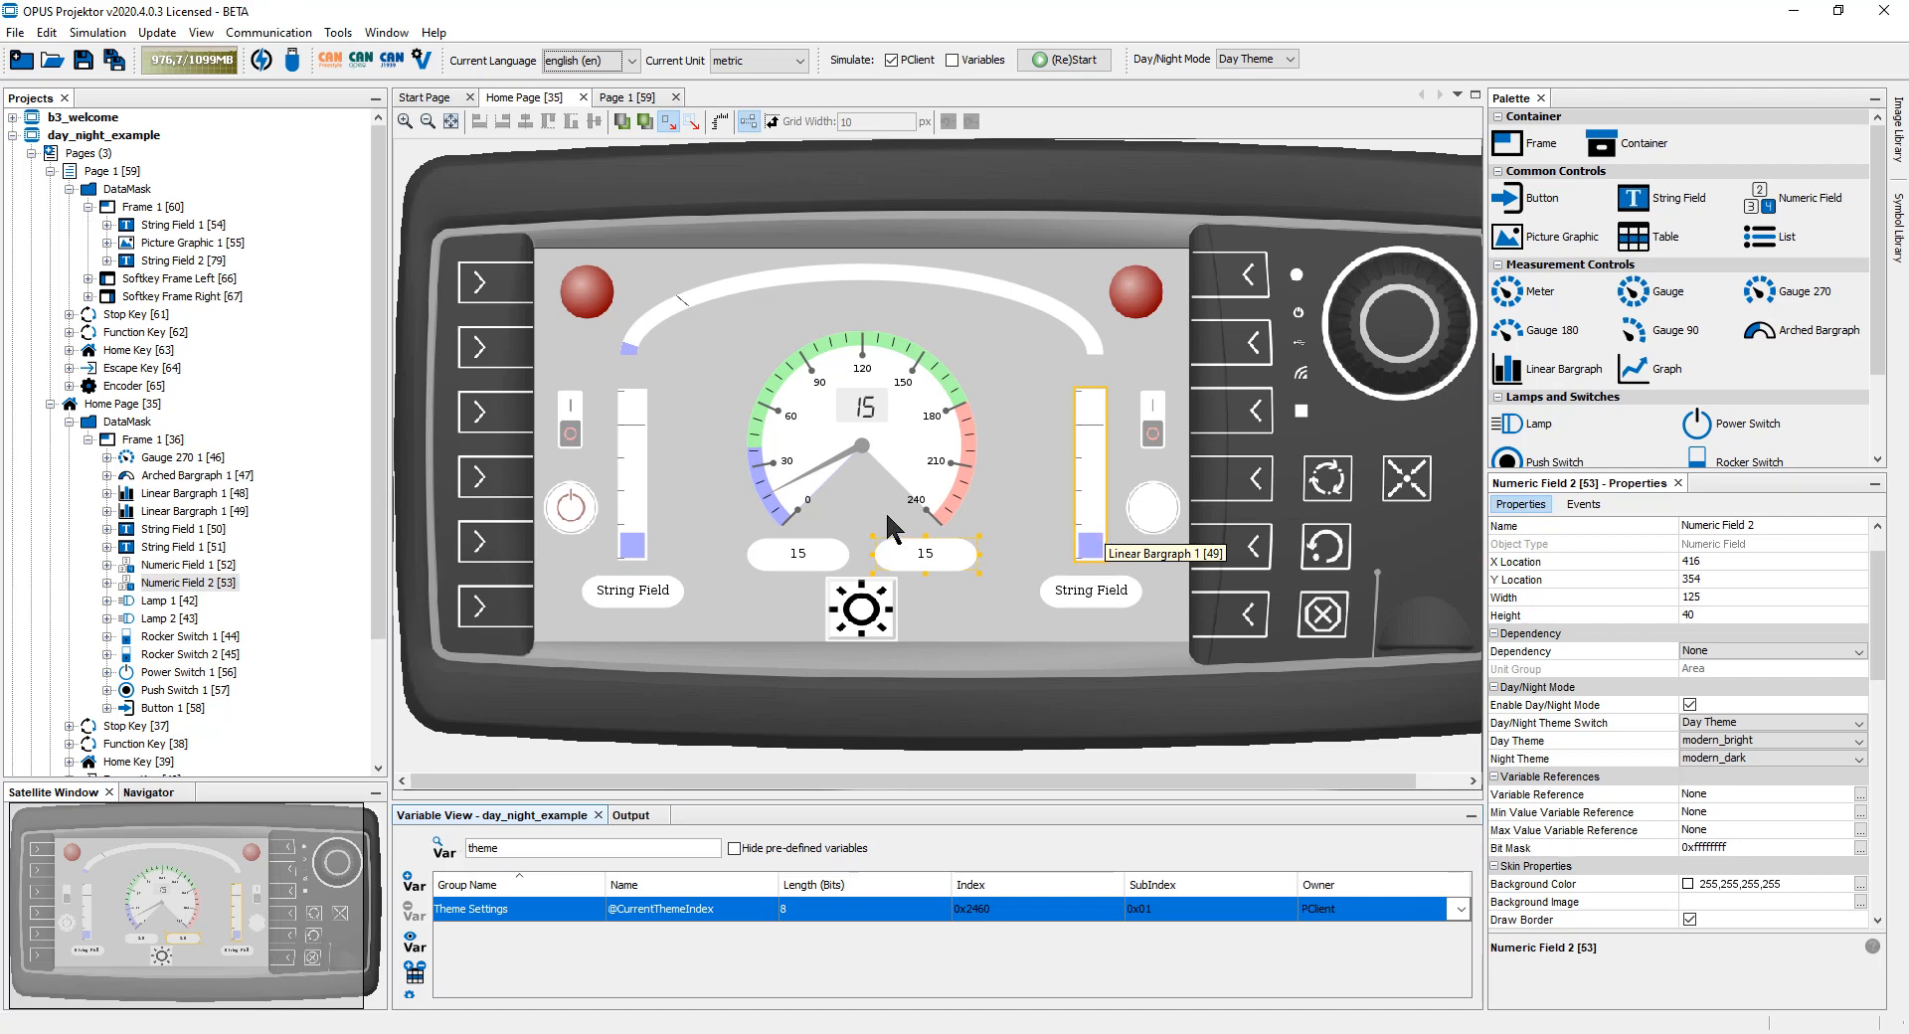
- Examine the modern_bright object theme and its duplication option in the application options without creating a copy
left_click(338, 32)
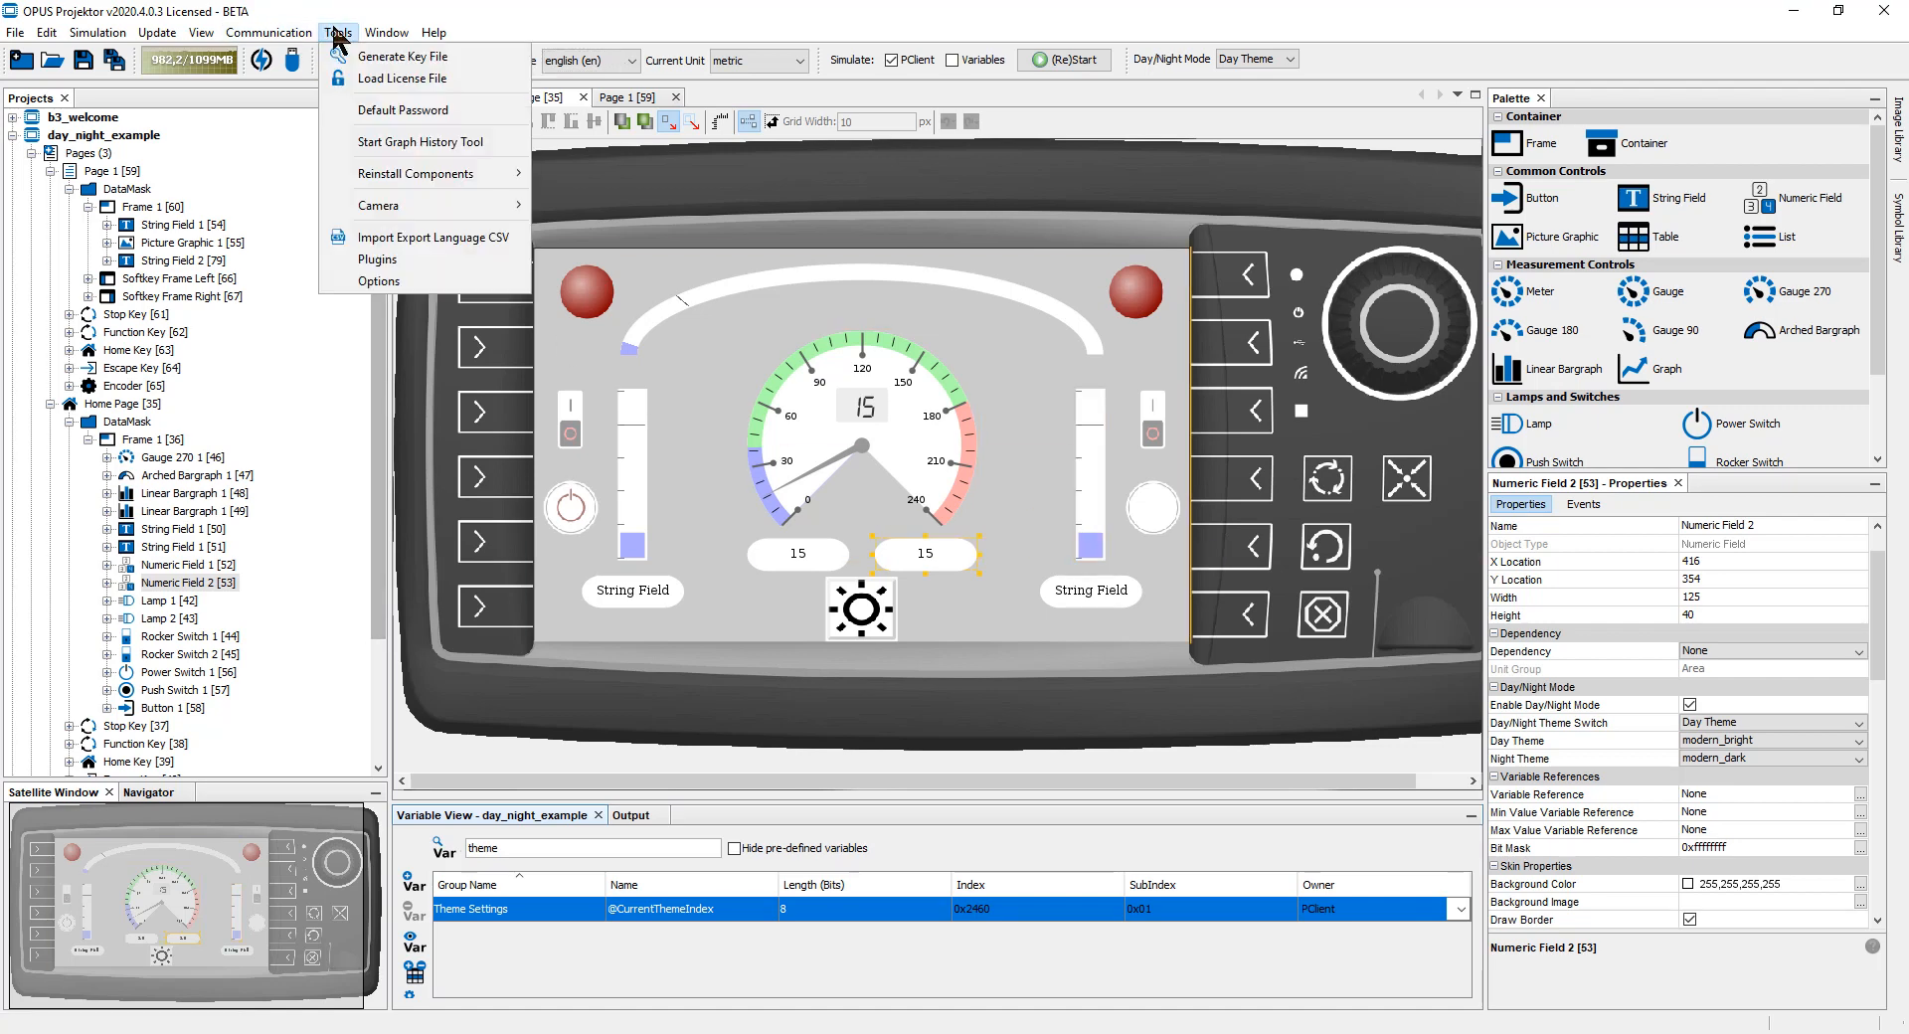
left_click(379, 281)
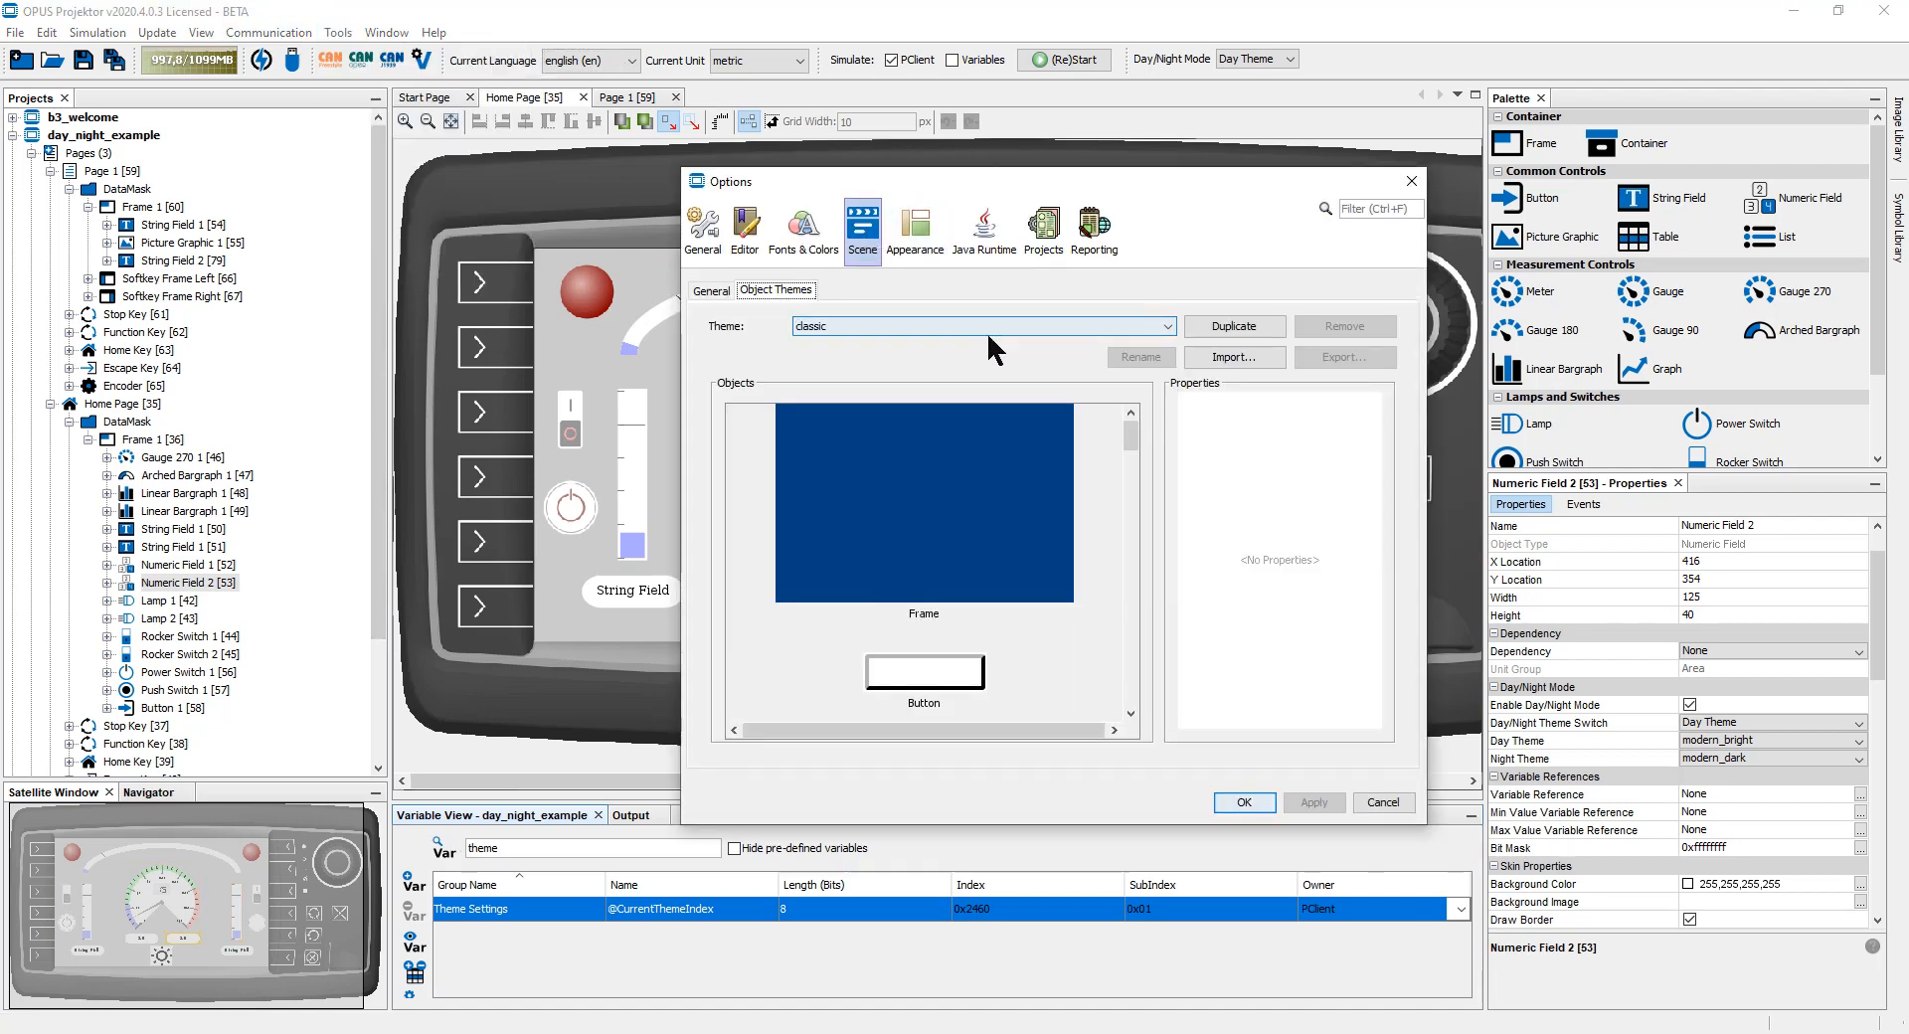
left_click(1163, 327)
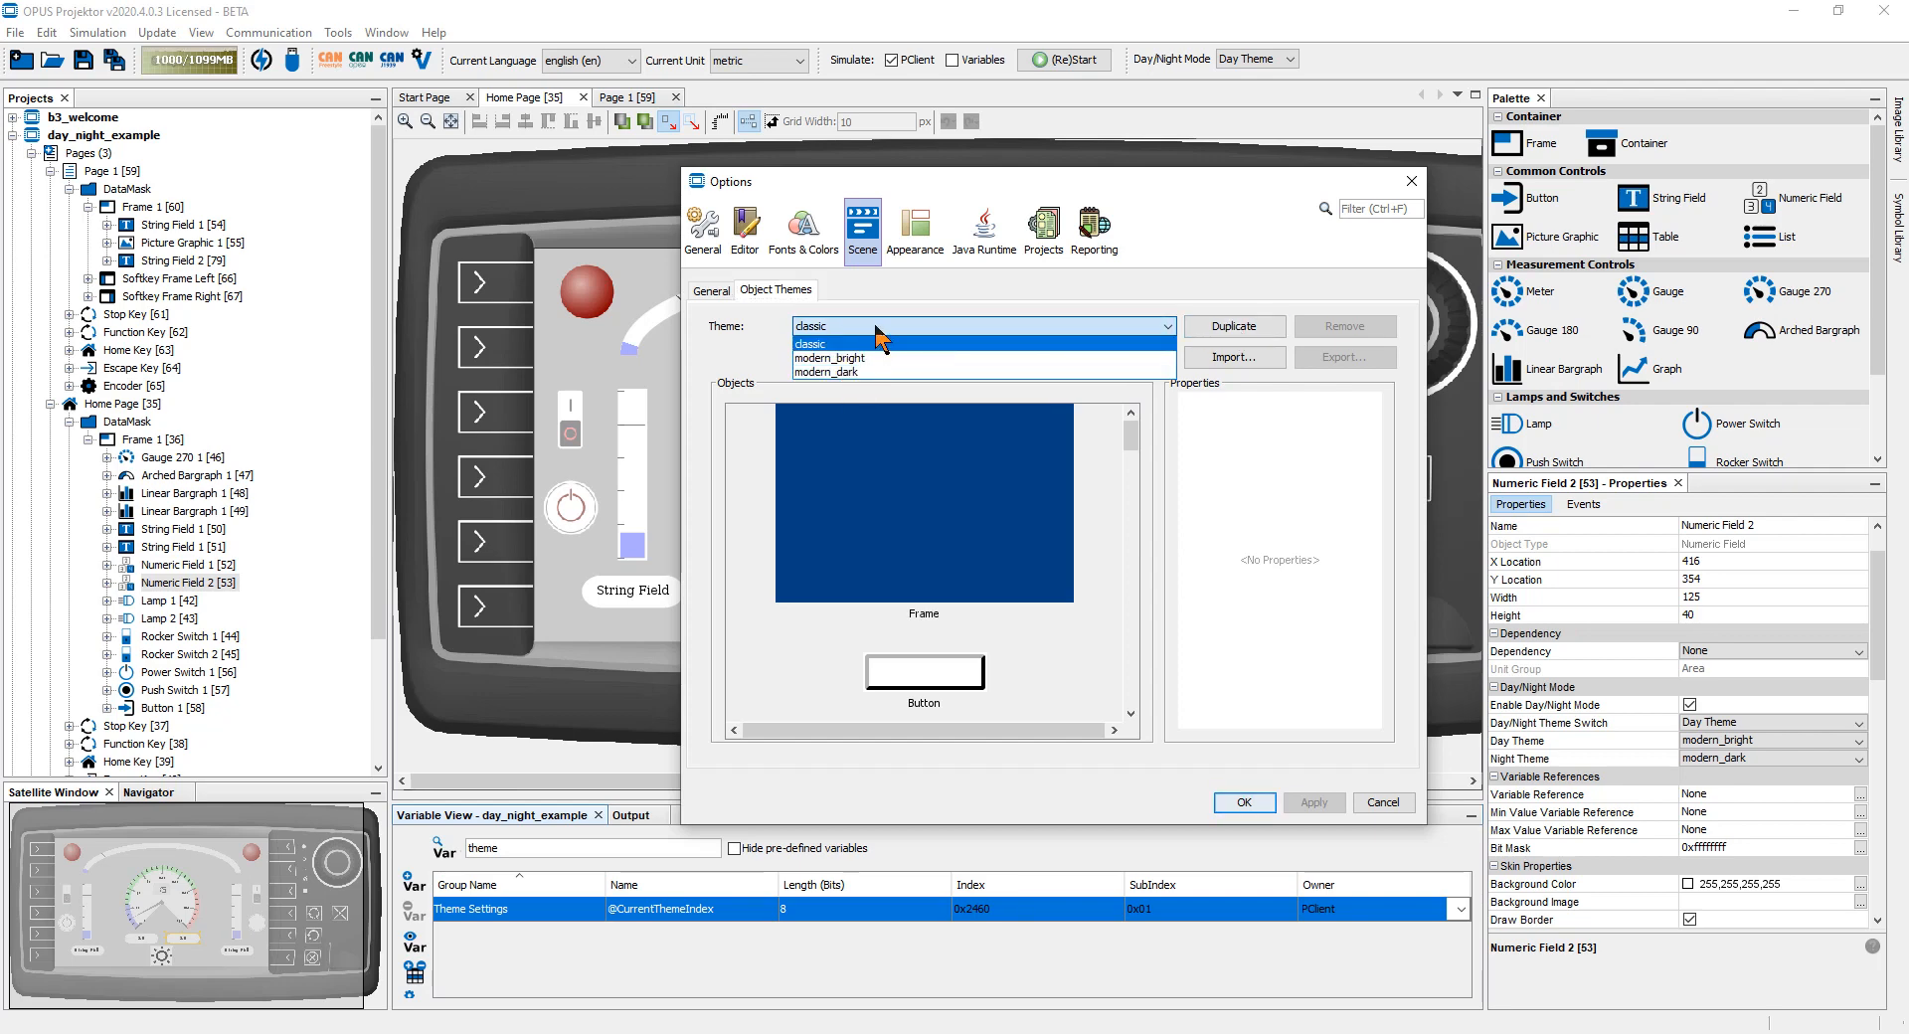
left_click(846, 358)
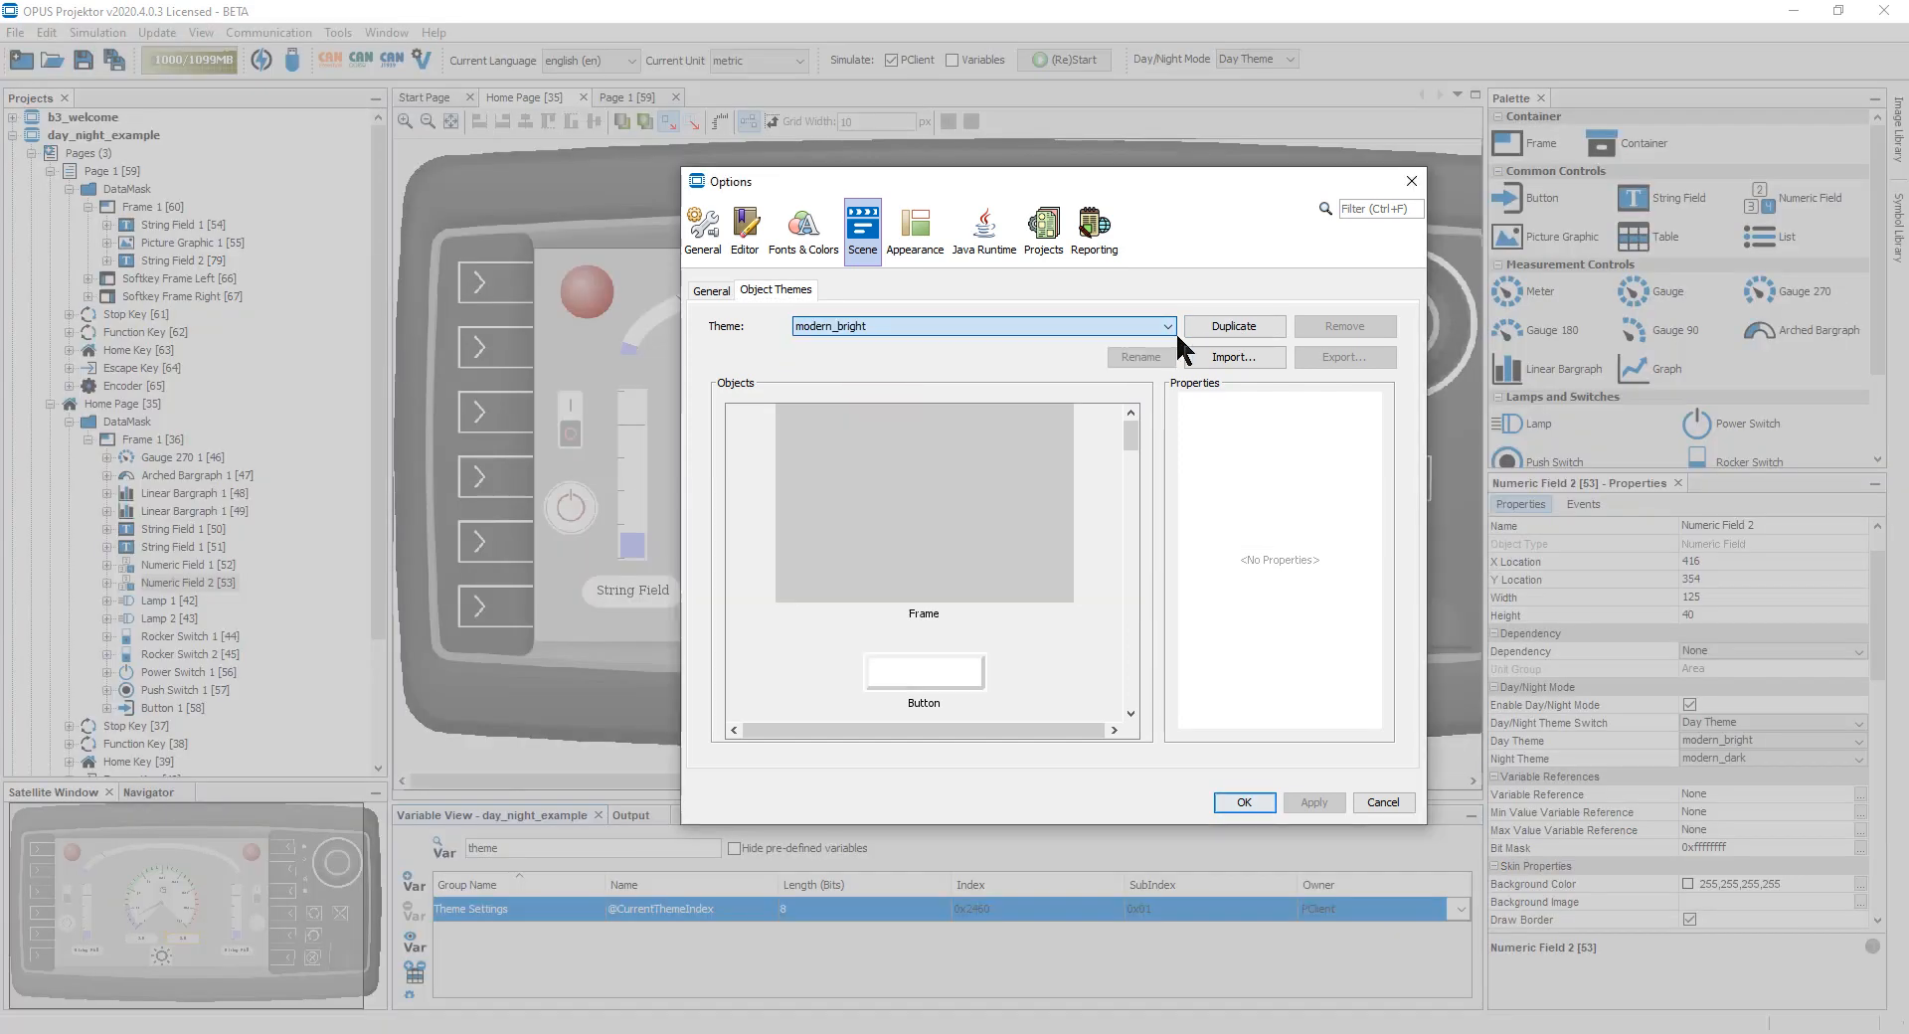
left_click(1238, 328)
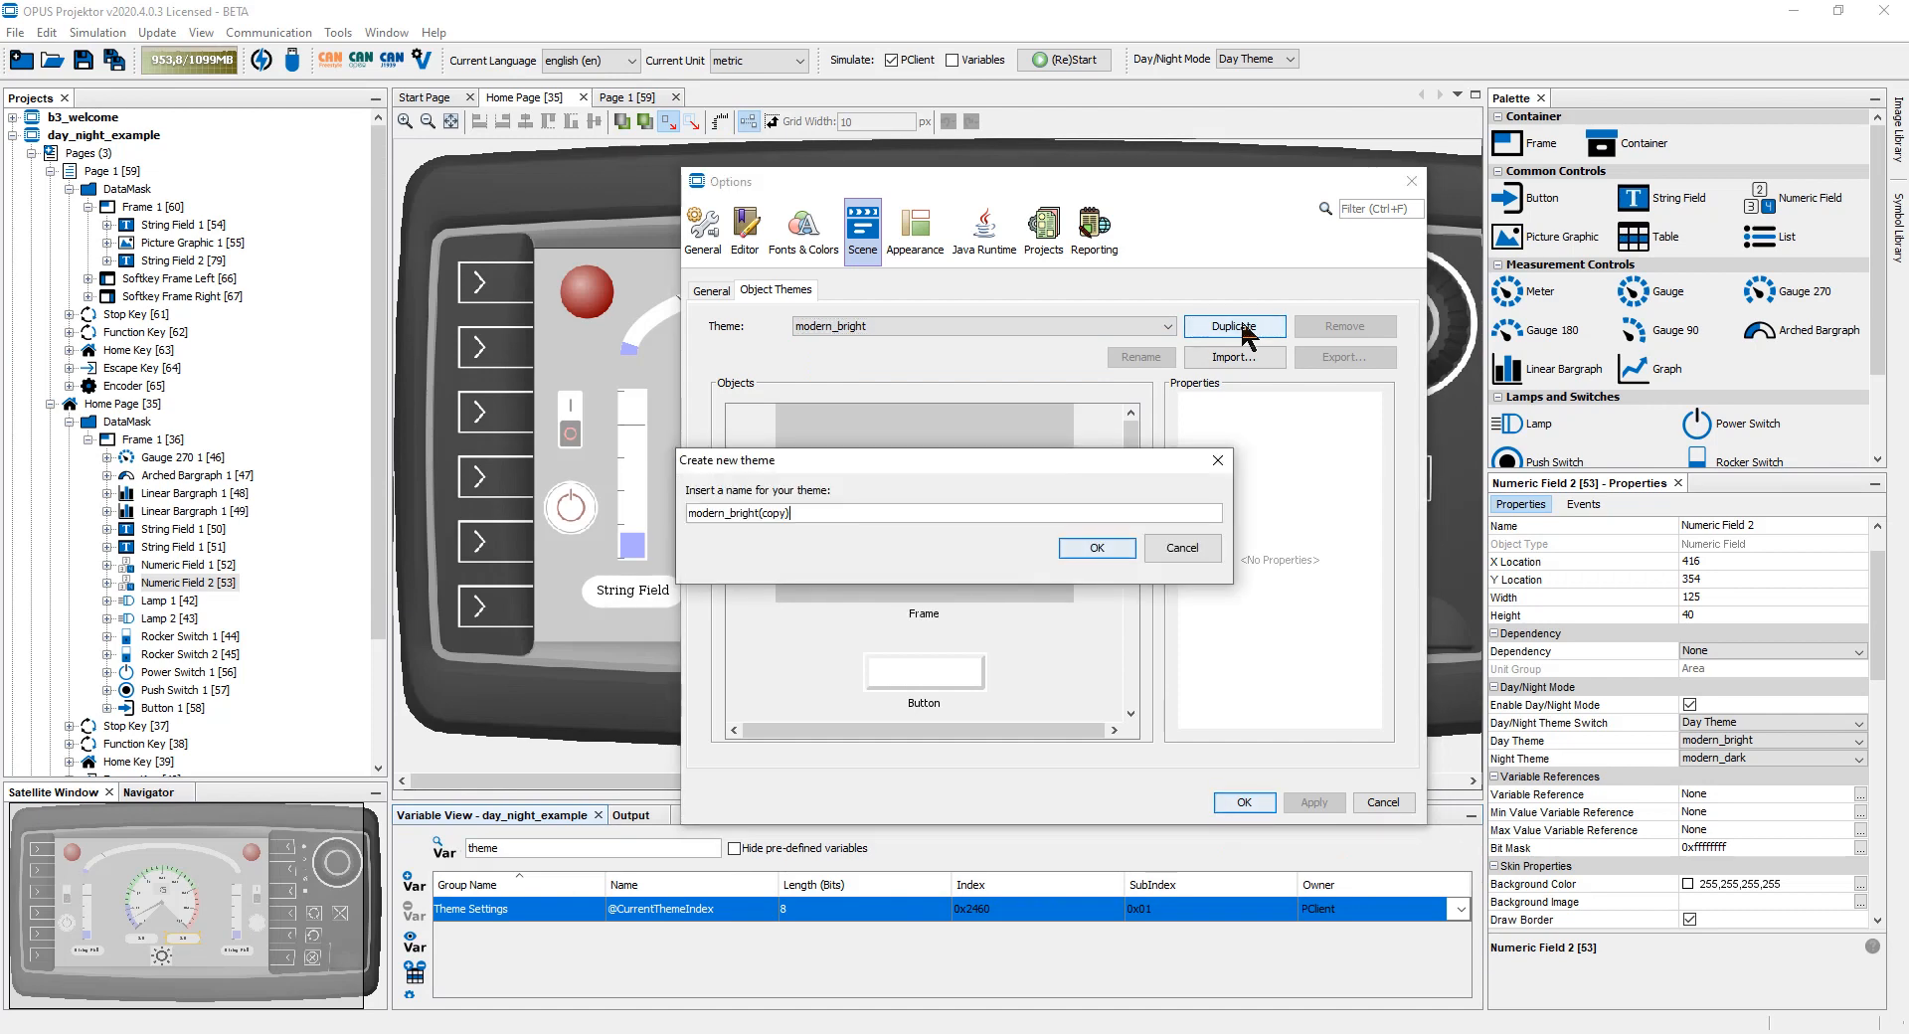
left_click(1181, 547)
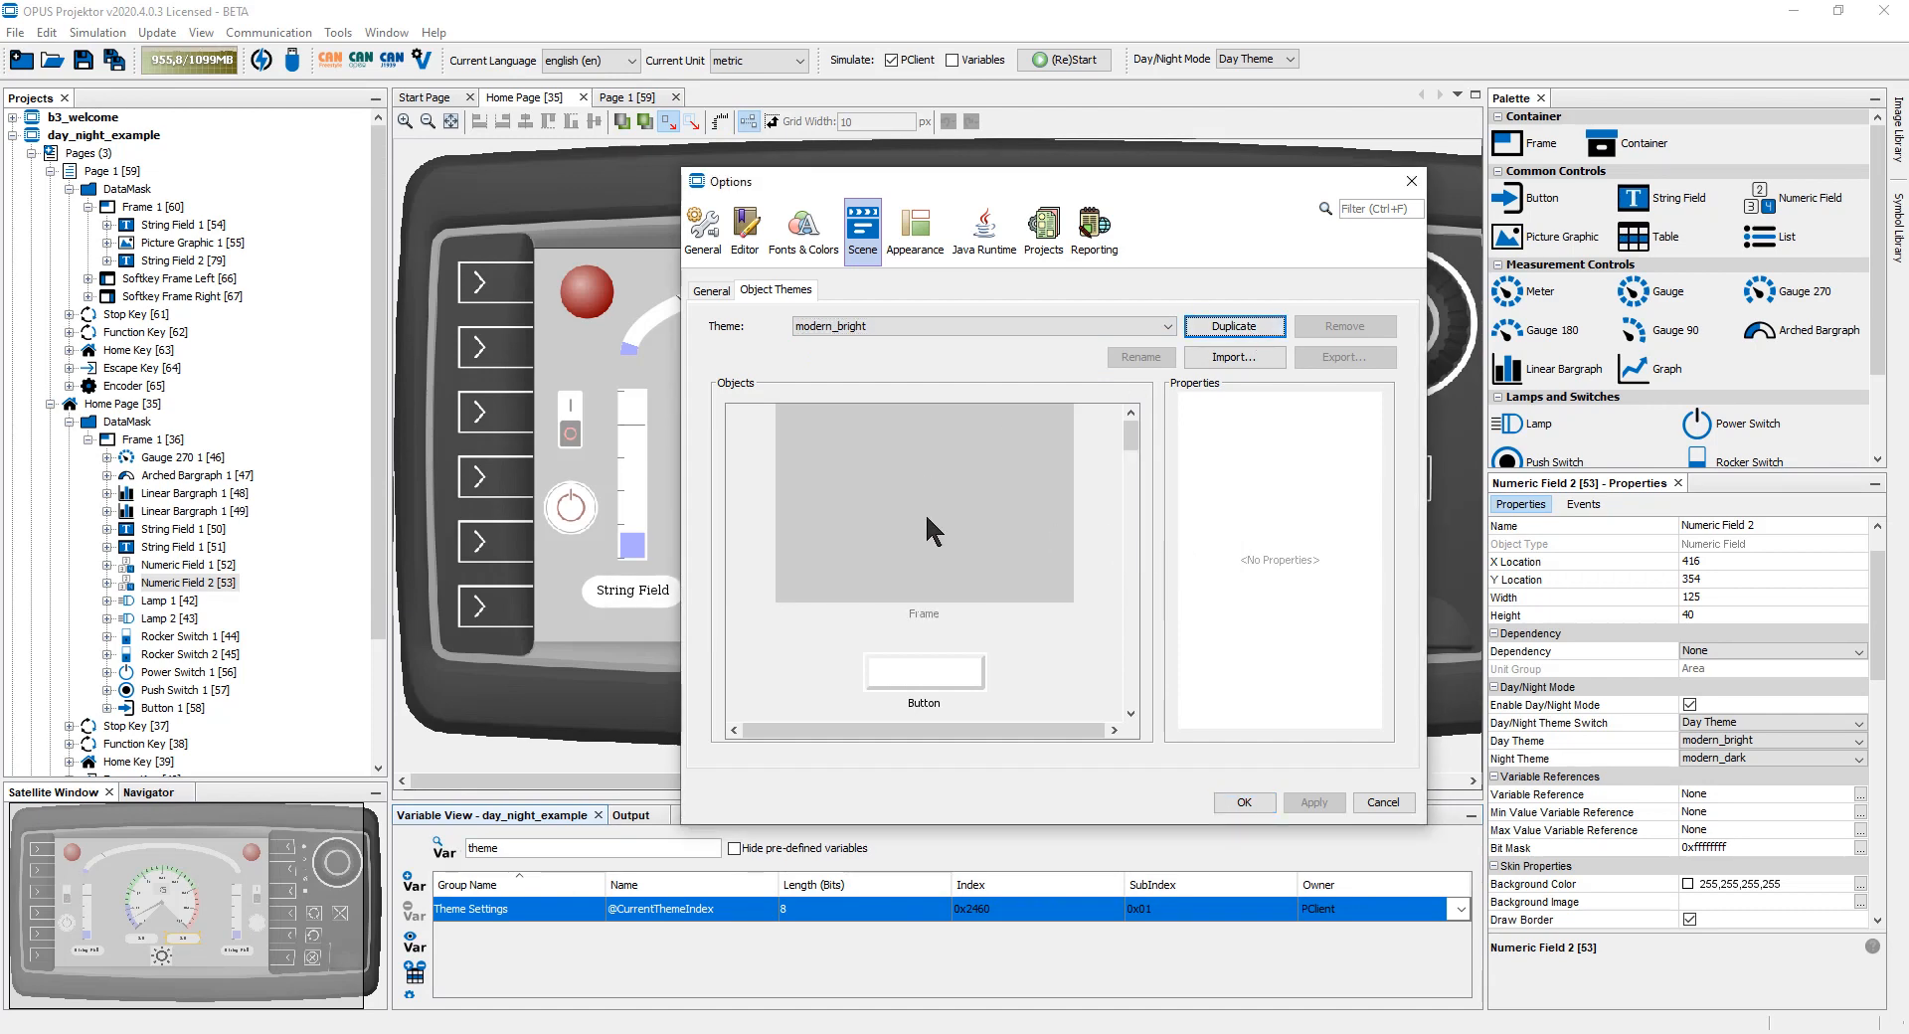
left_click_drag(1131, 437, 1134, 691)
left_click(1369, 798)
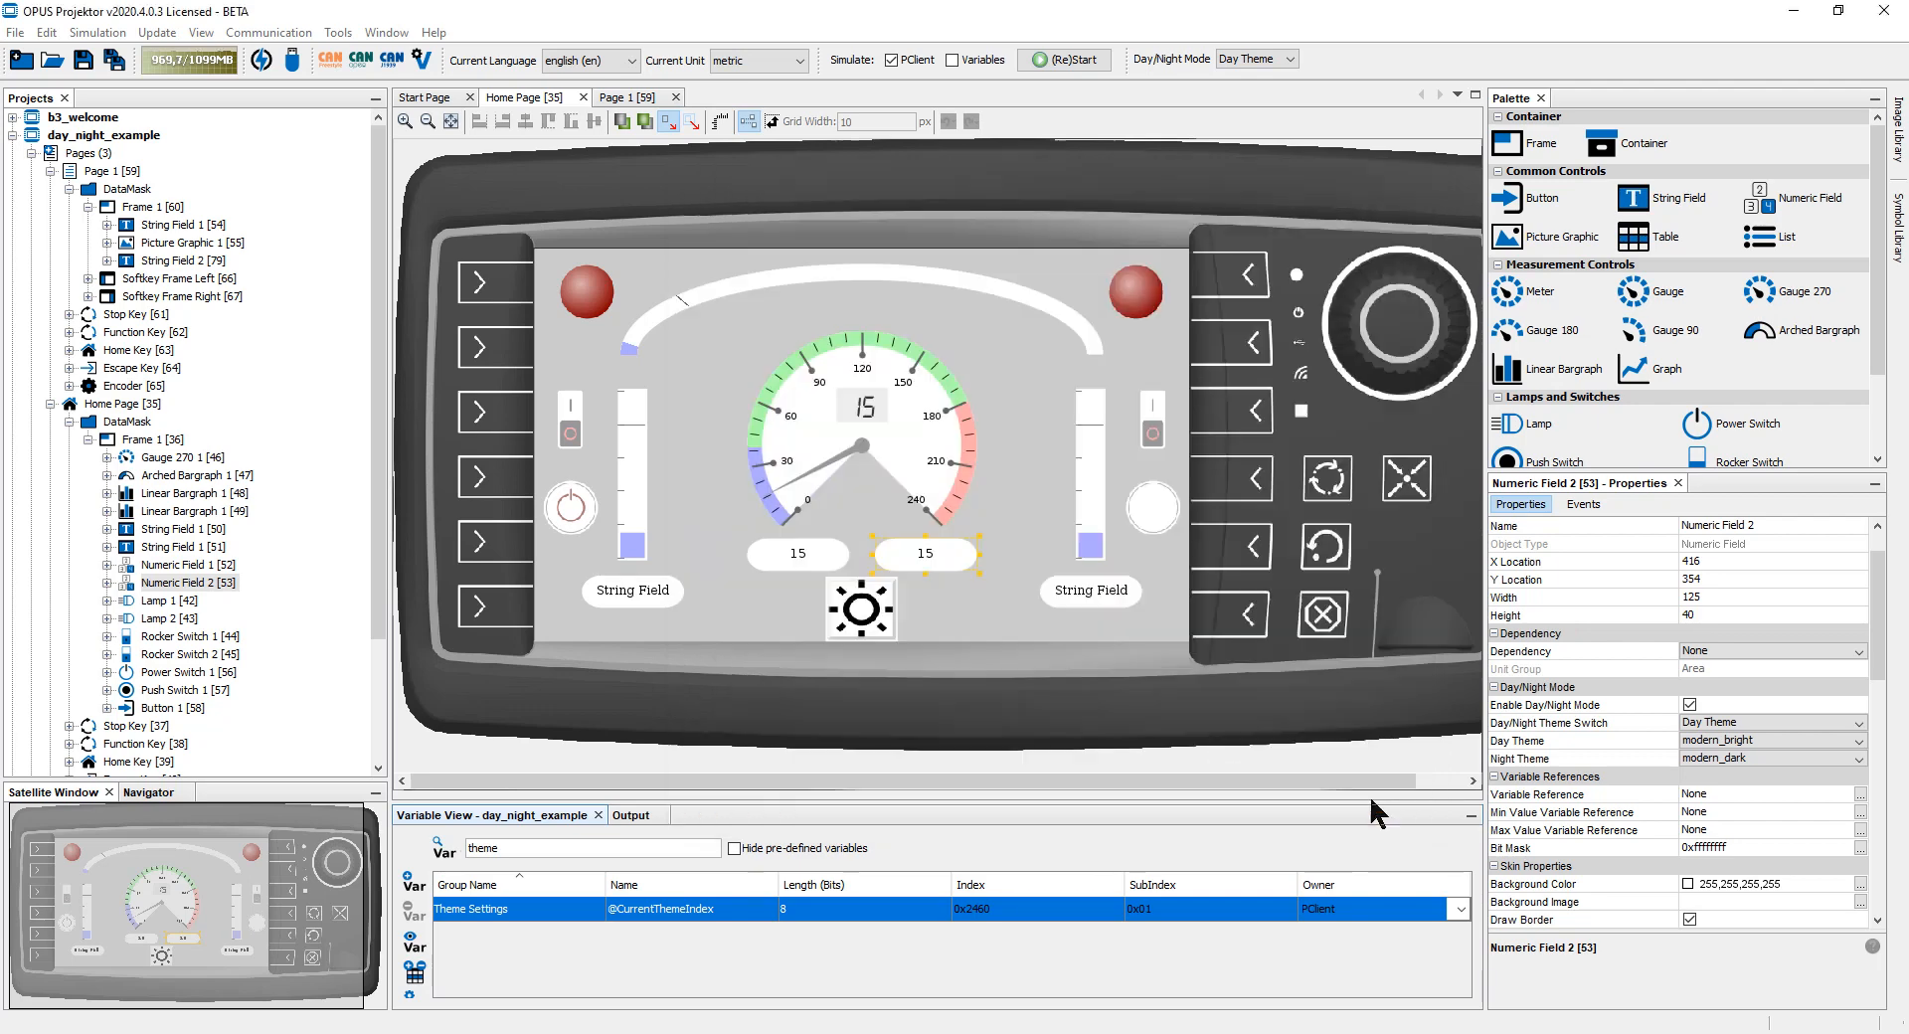
- Set the background color of the right numeric field, Numeric Field 2, to yellow for the day theme
left_click(917, 553)
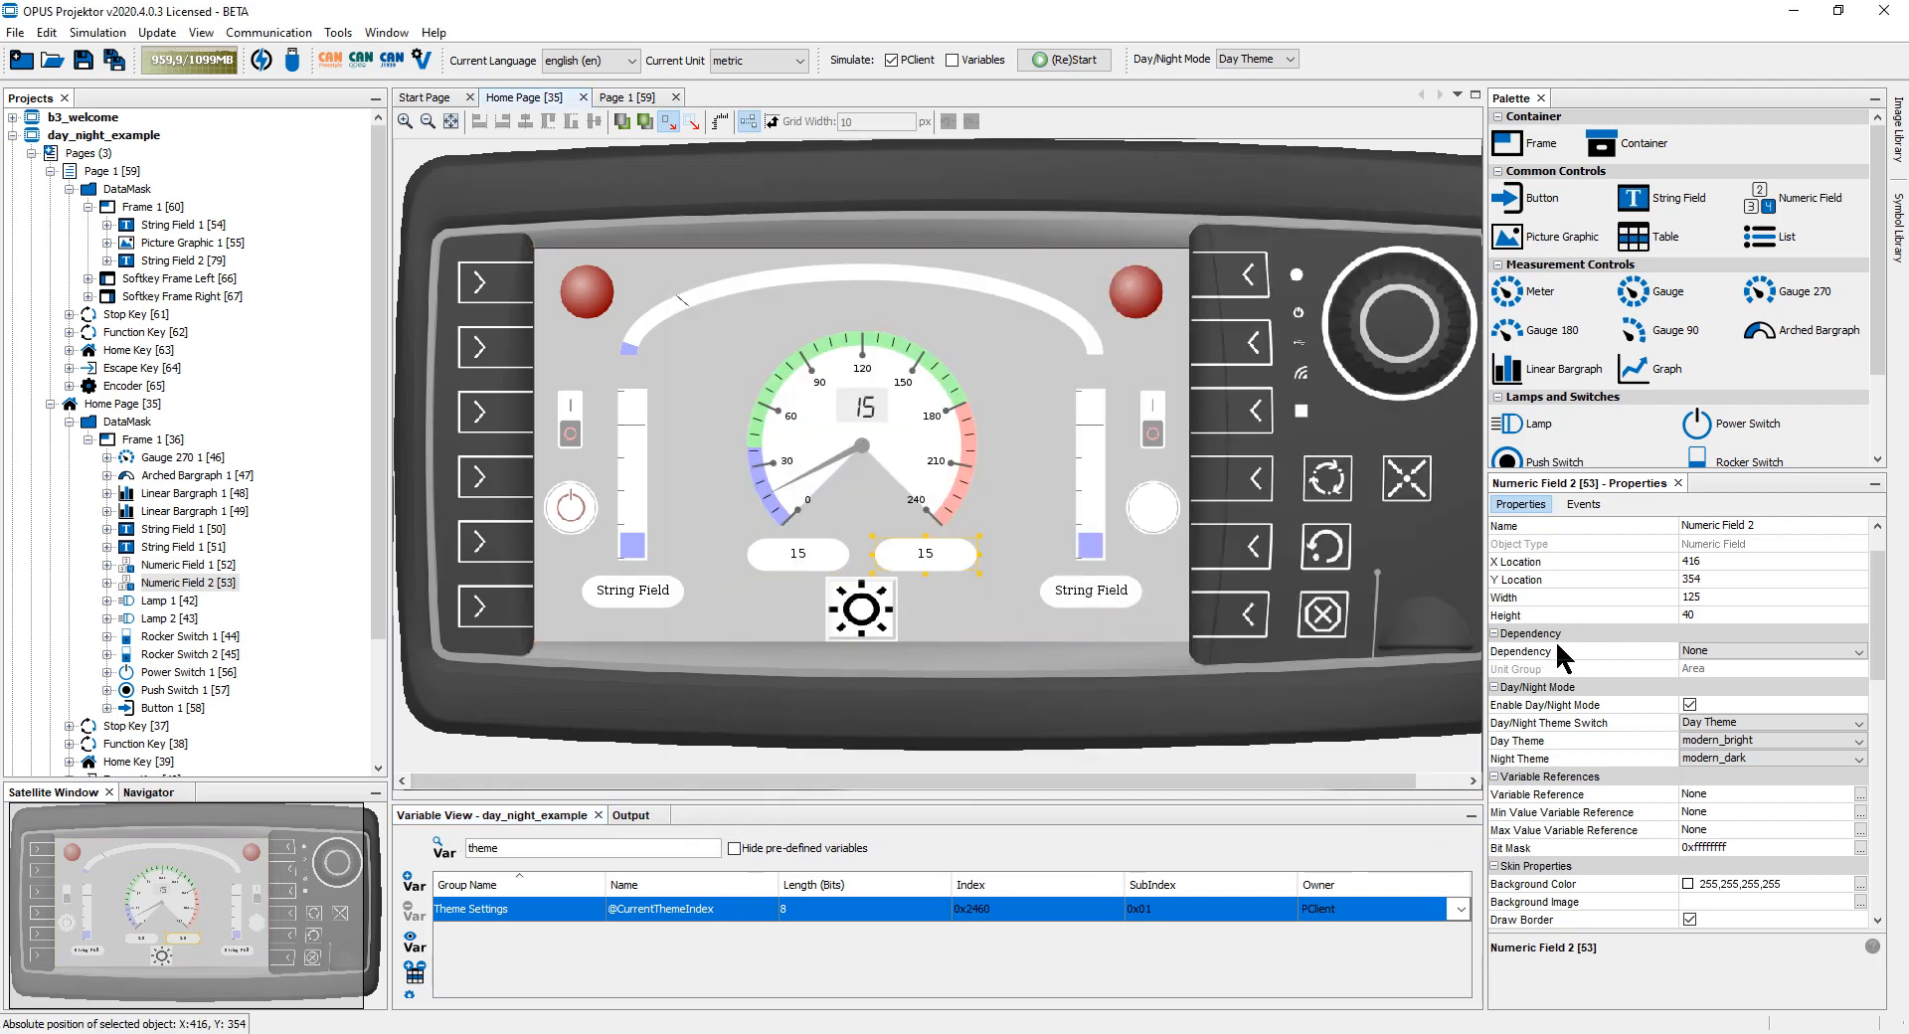
scroll(1588, 657, "up", 1)
scroll(1589, 656, "down", 5)
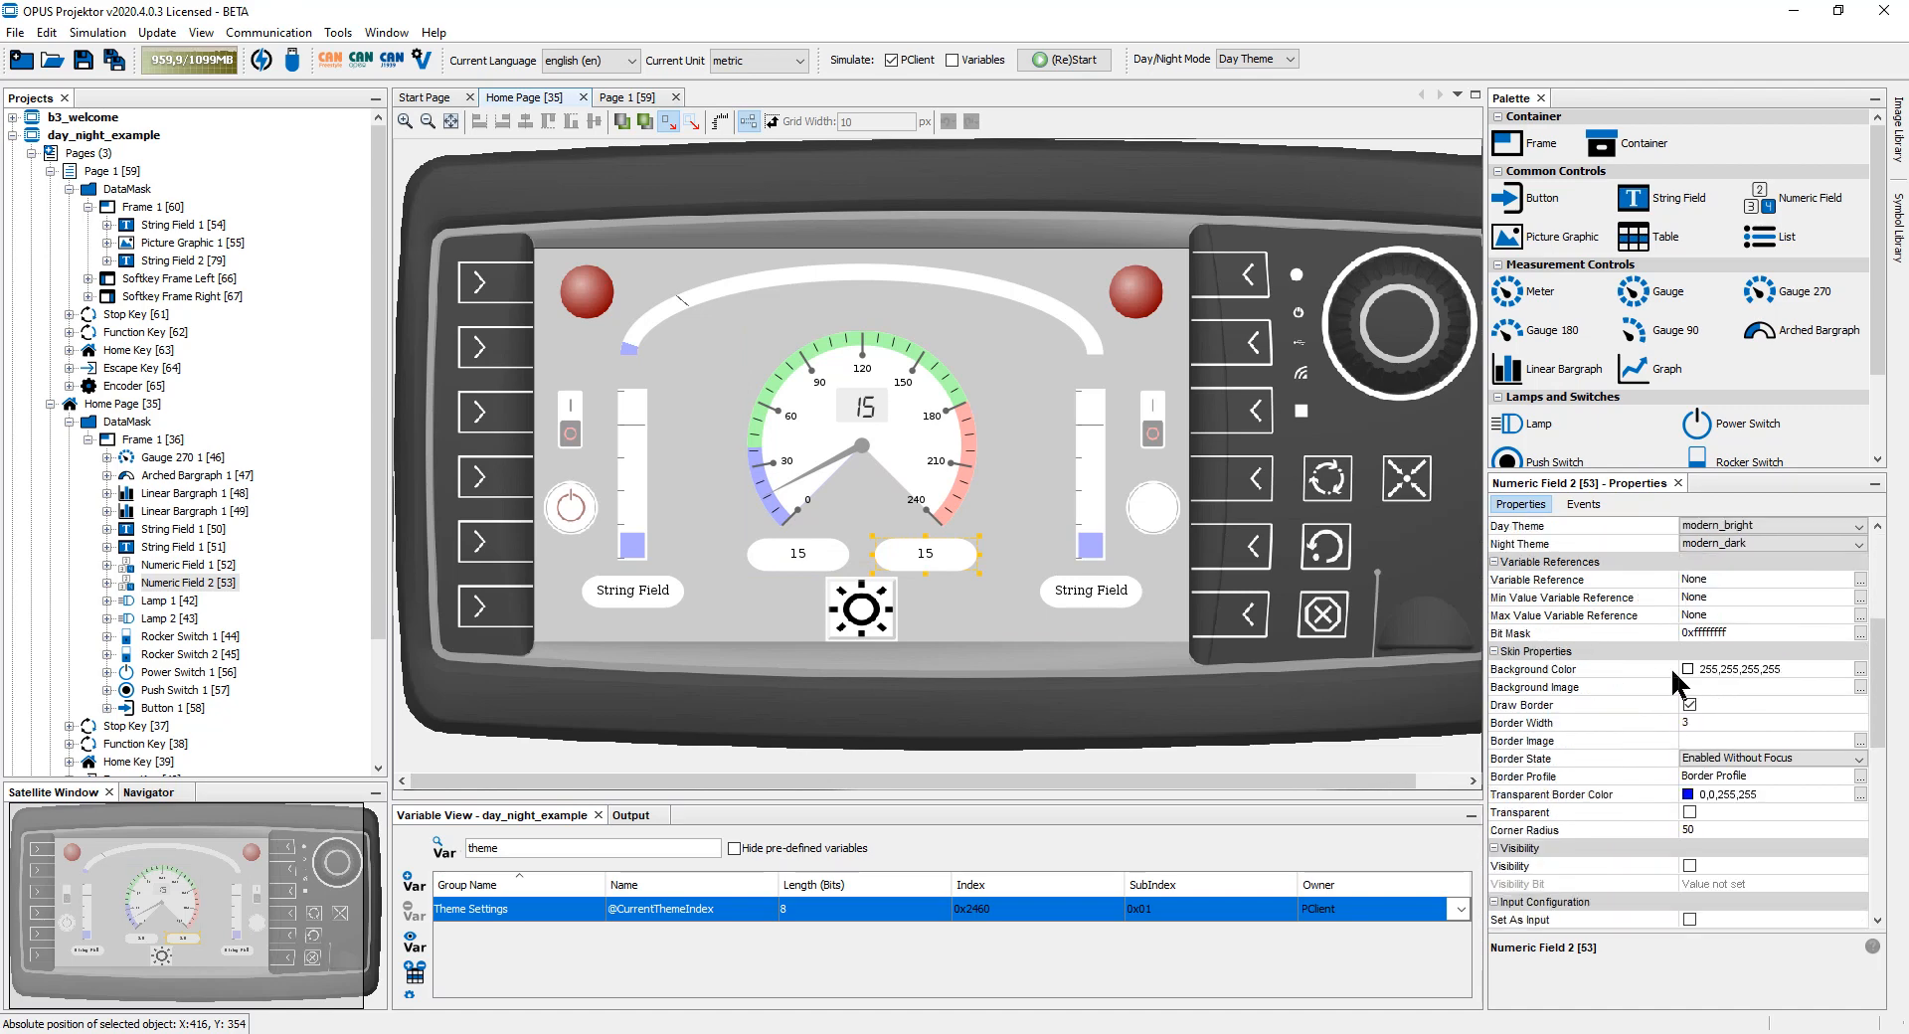
left_click(1859, 669)
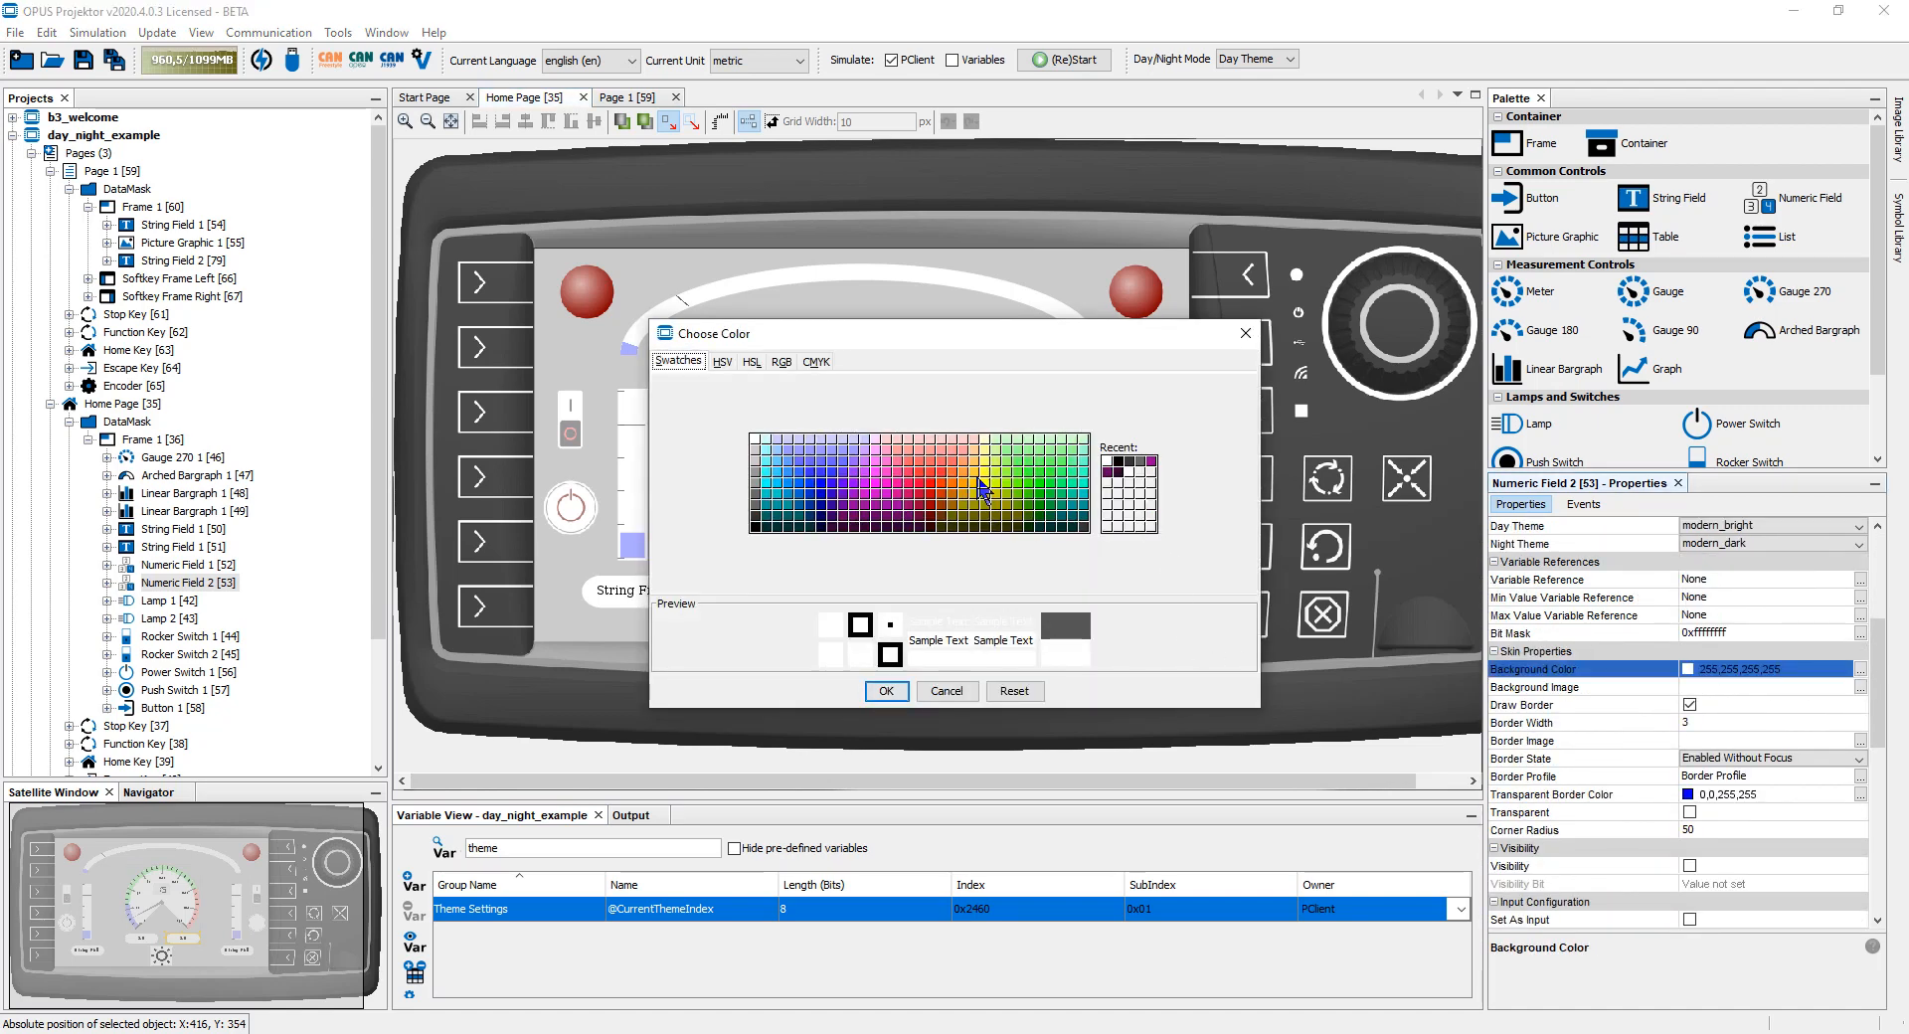
left_click(985, 484)
left_click(884, 691)
- Set the background color of the left numeric field, Numeric Field 1, to red (255,0,0) for the day theme
left_click(795, 555)
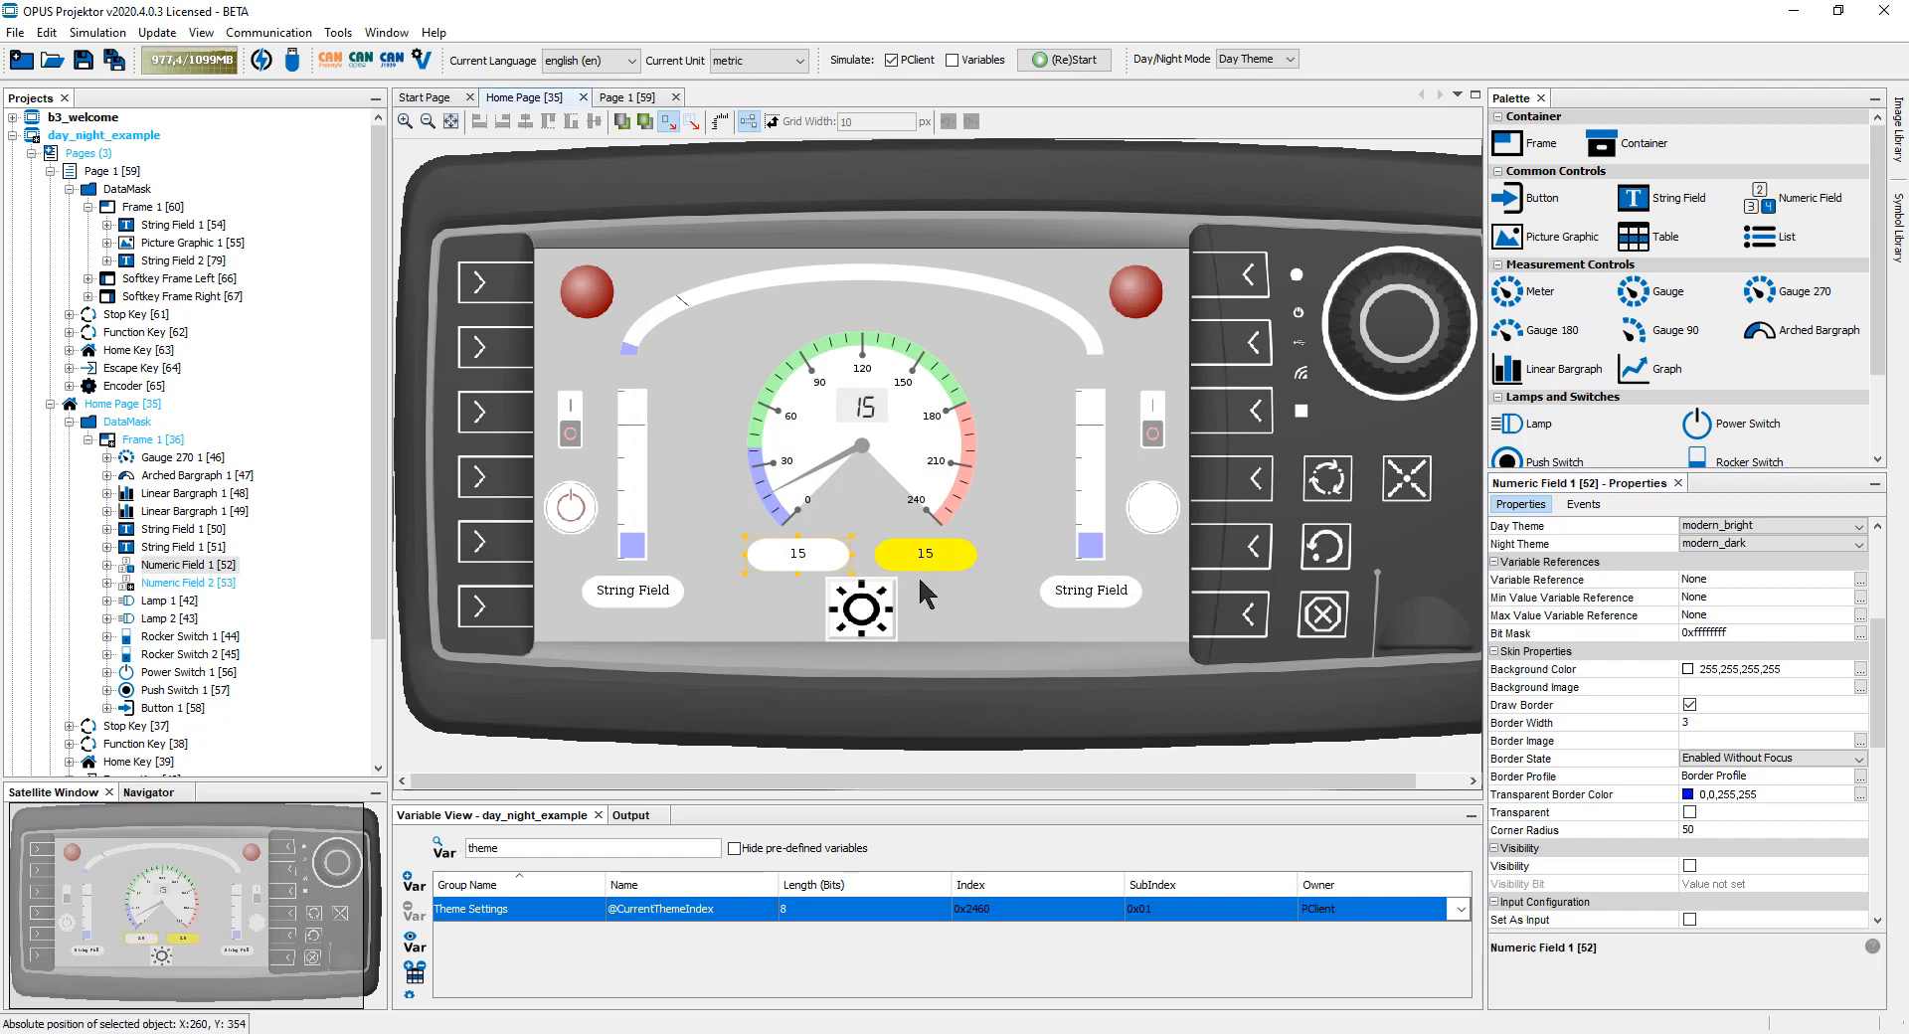
left_click(1857, 669)
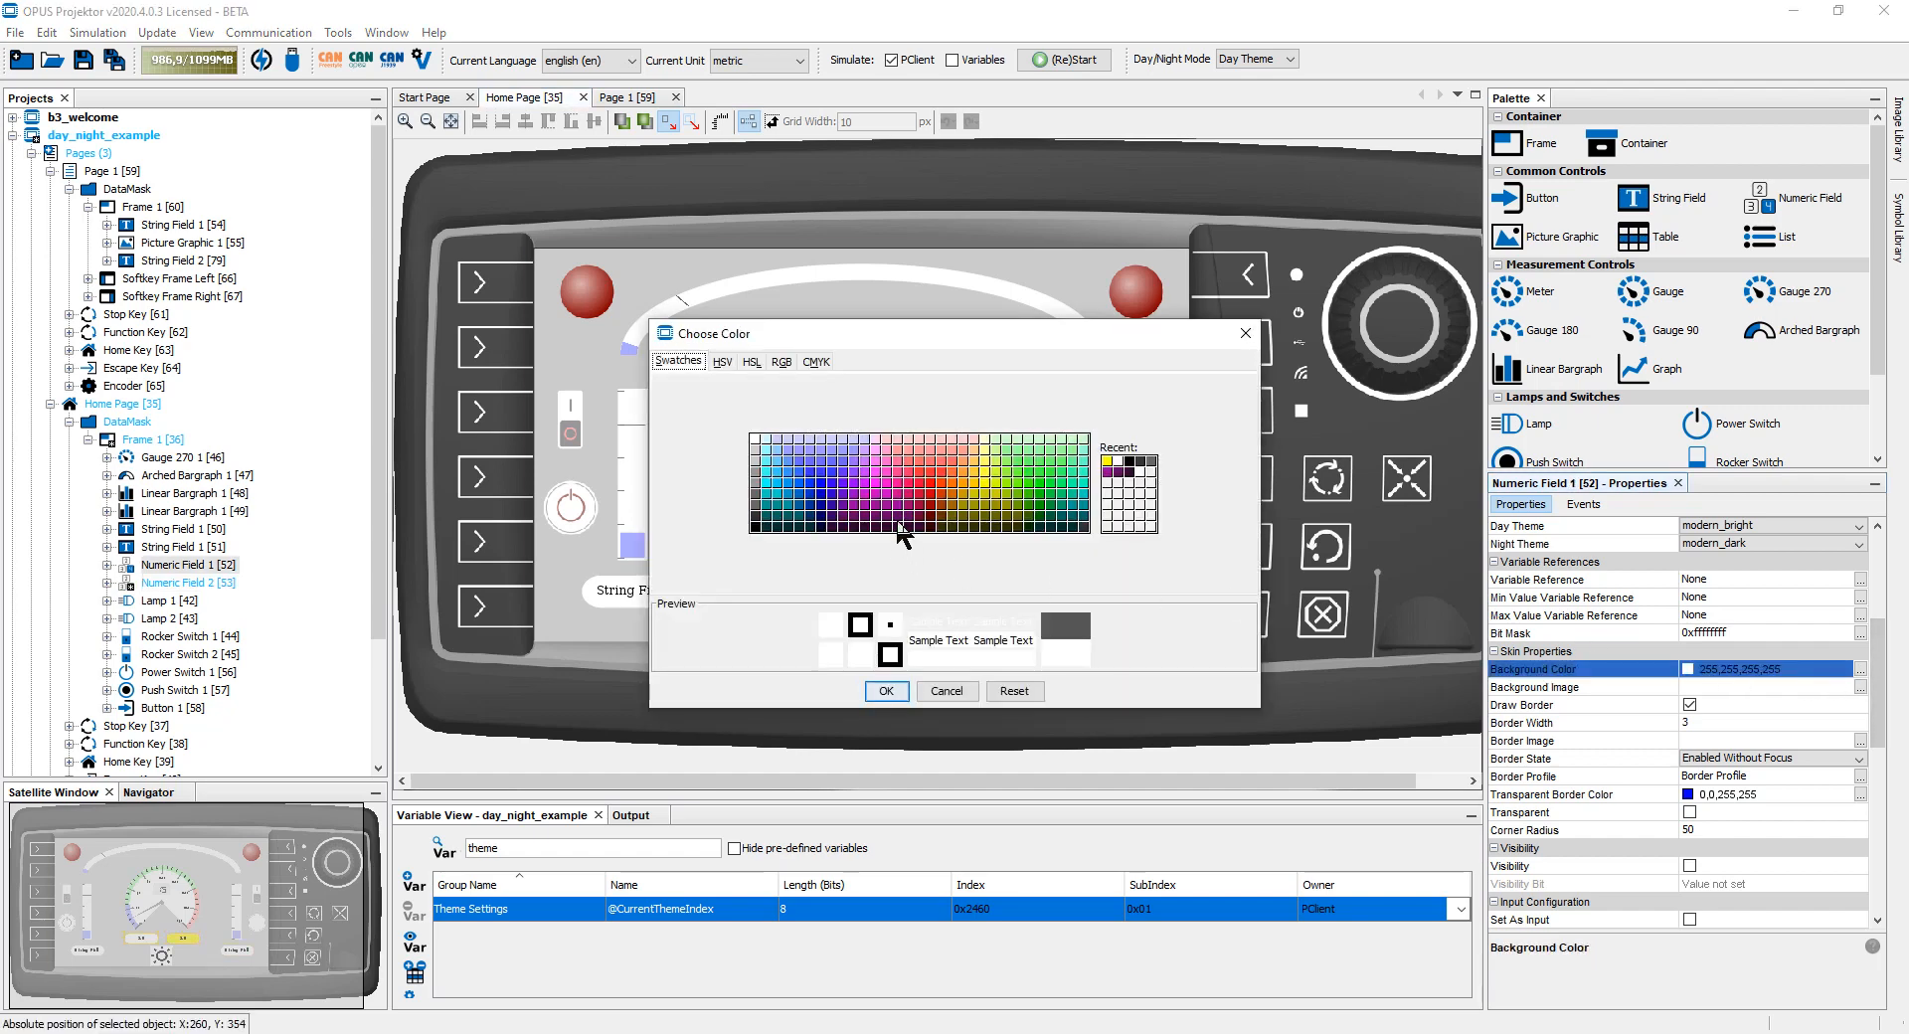
left_click(940, 497)
left_click(886, 691)
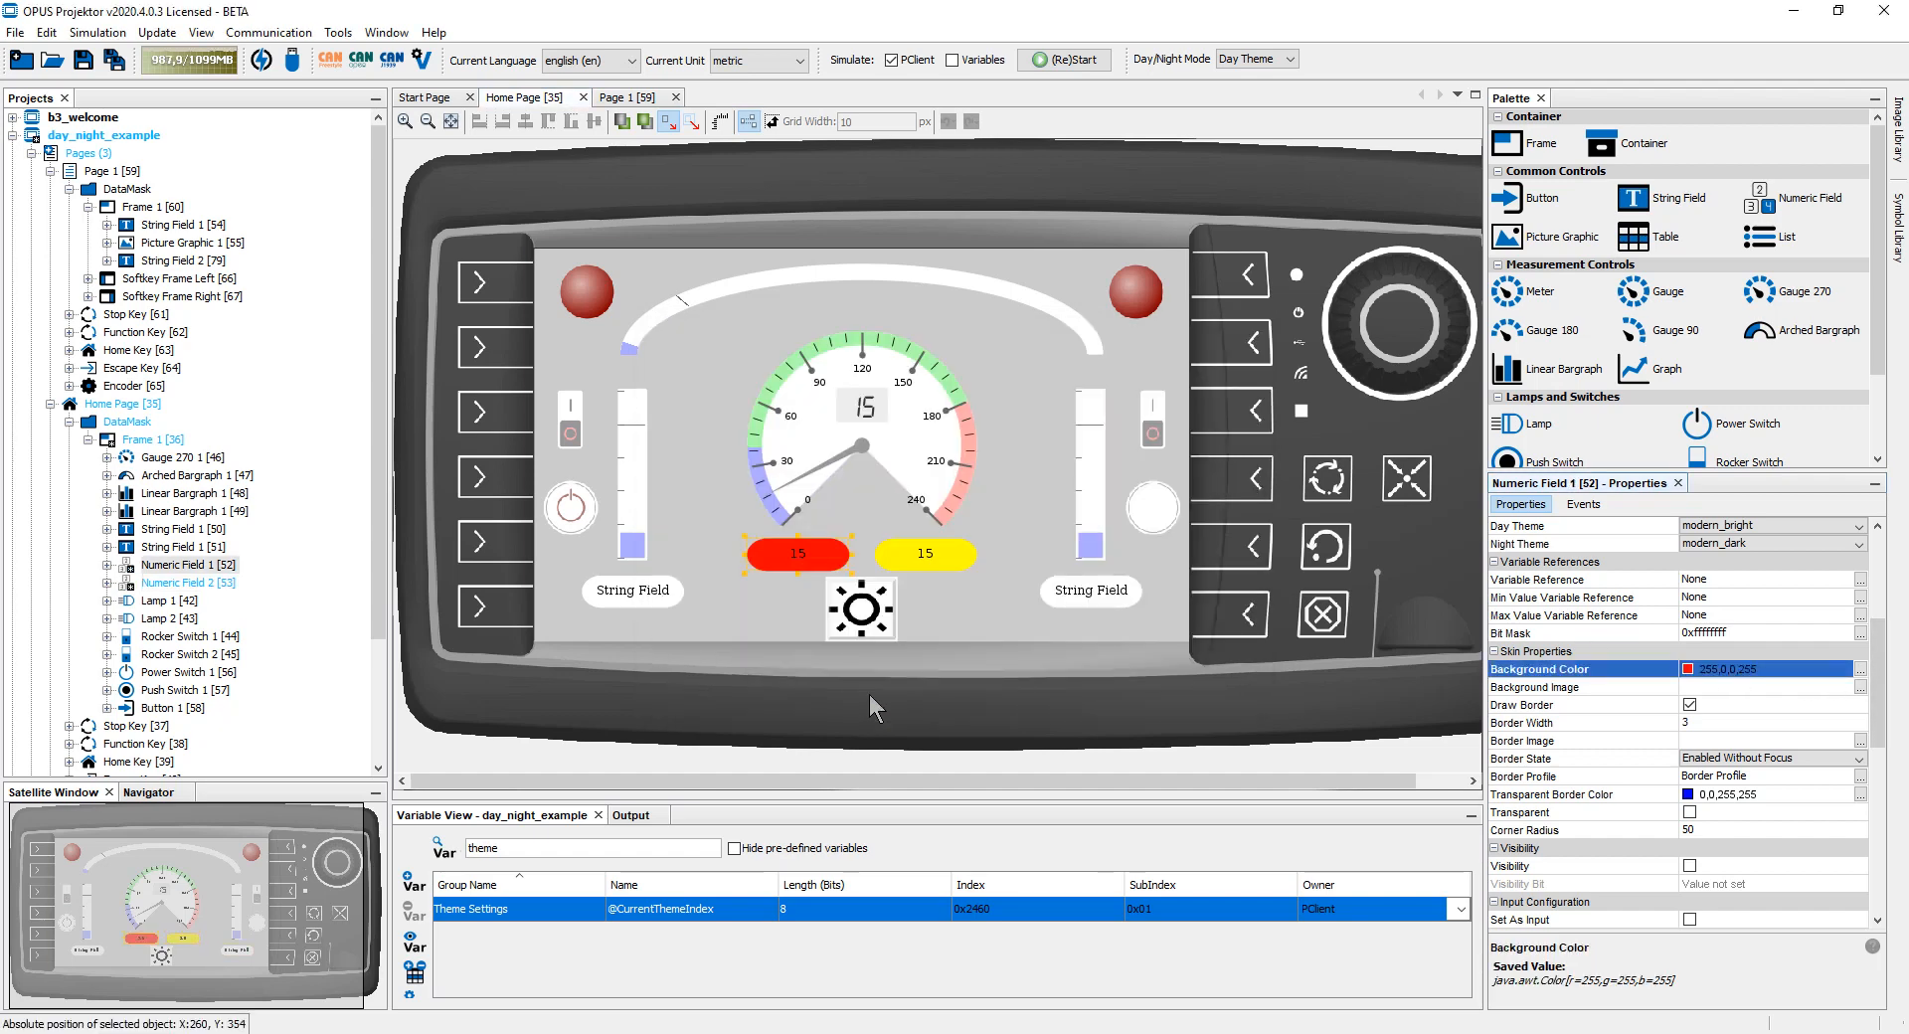
- Run the PClient simulation, switch between night and day themes to check the numeric field colors, and close it
left_click(1084, 62)
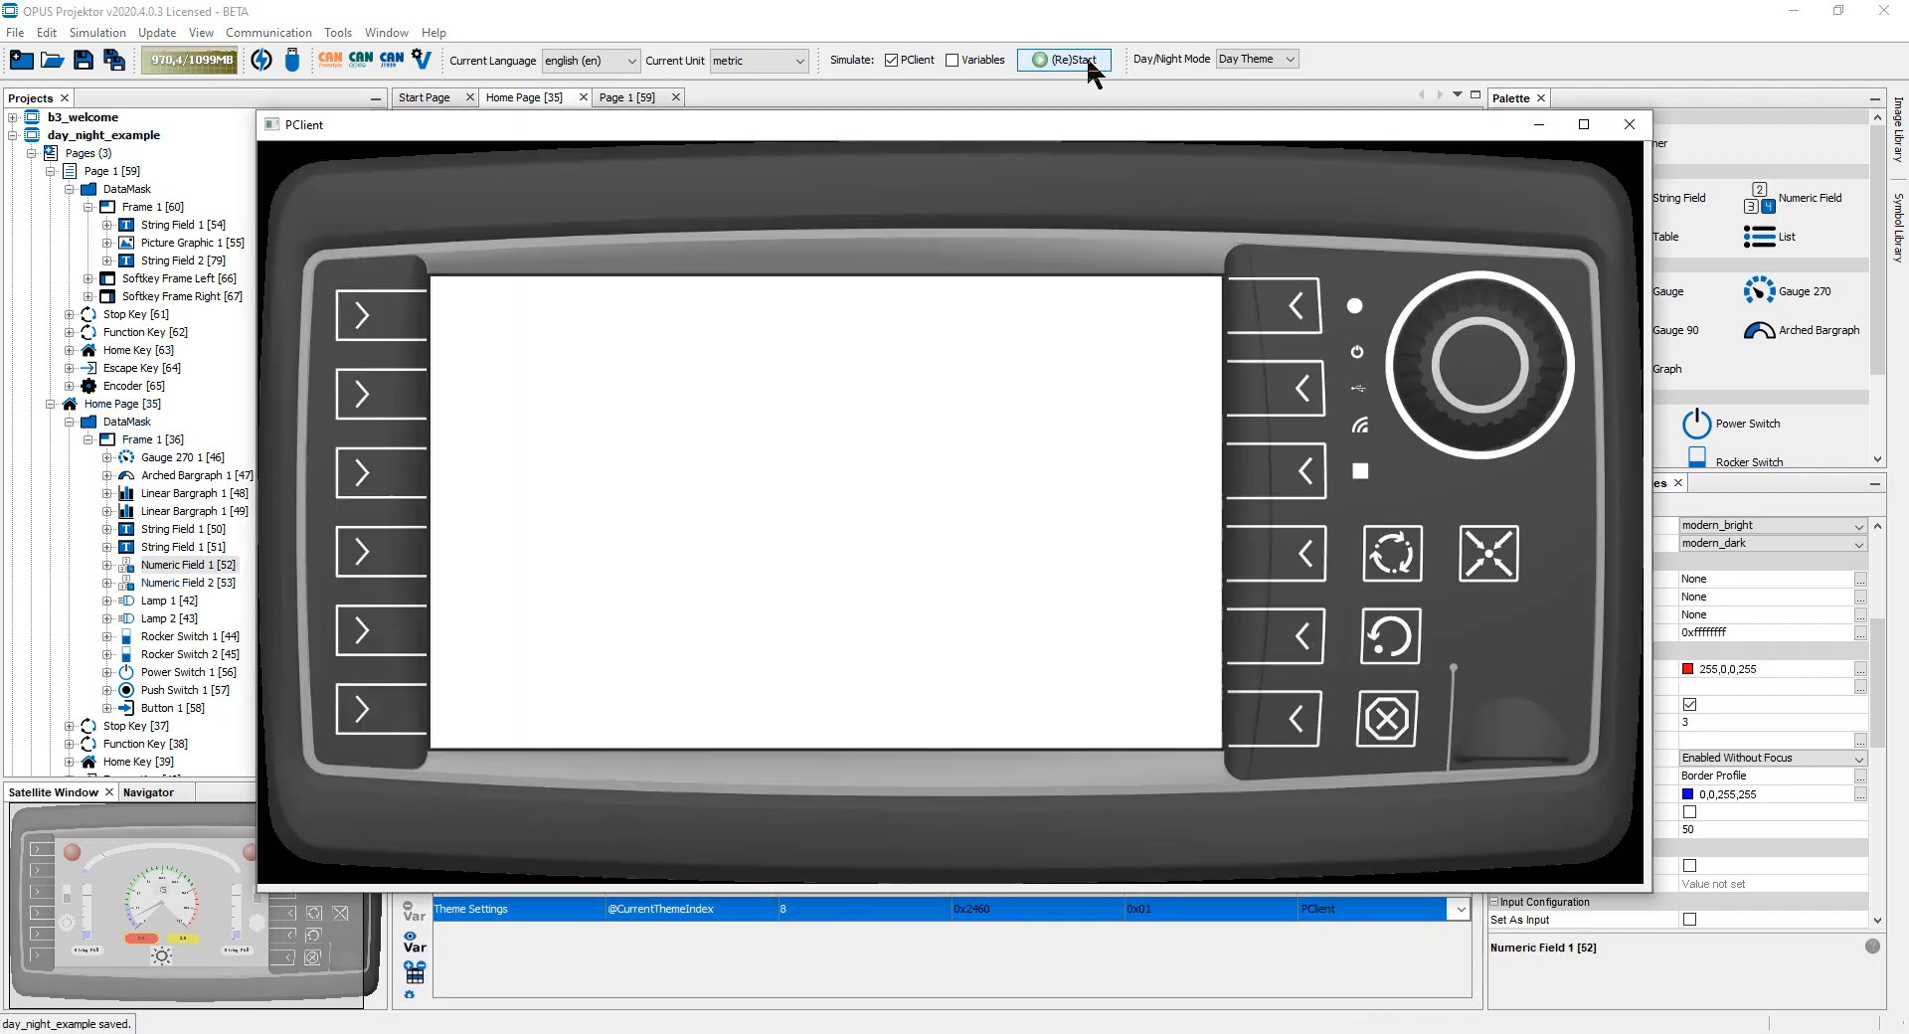
left_click(445, 132)
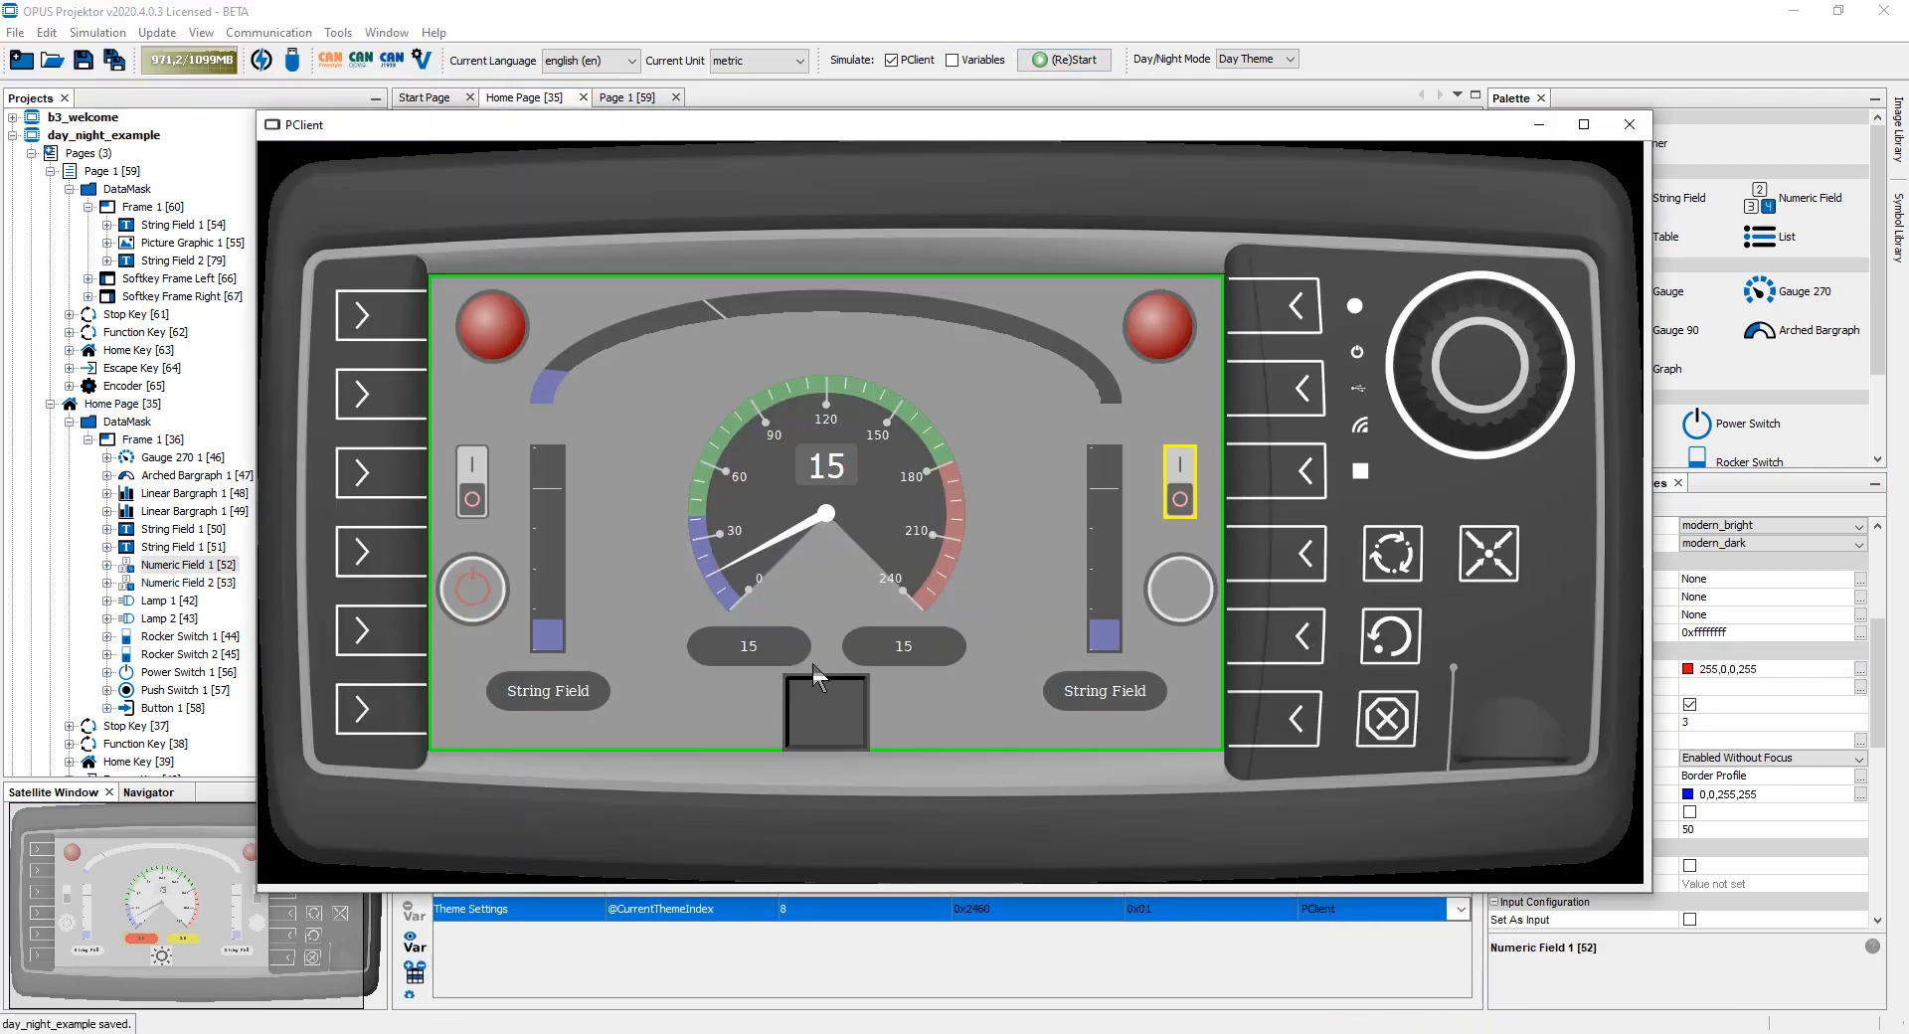
left_click(836, 728)
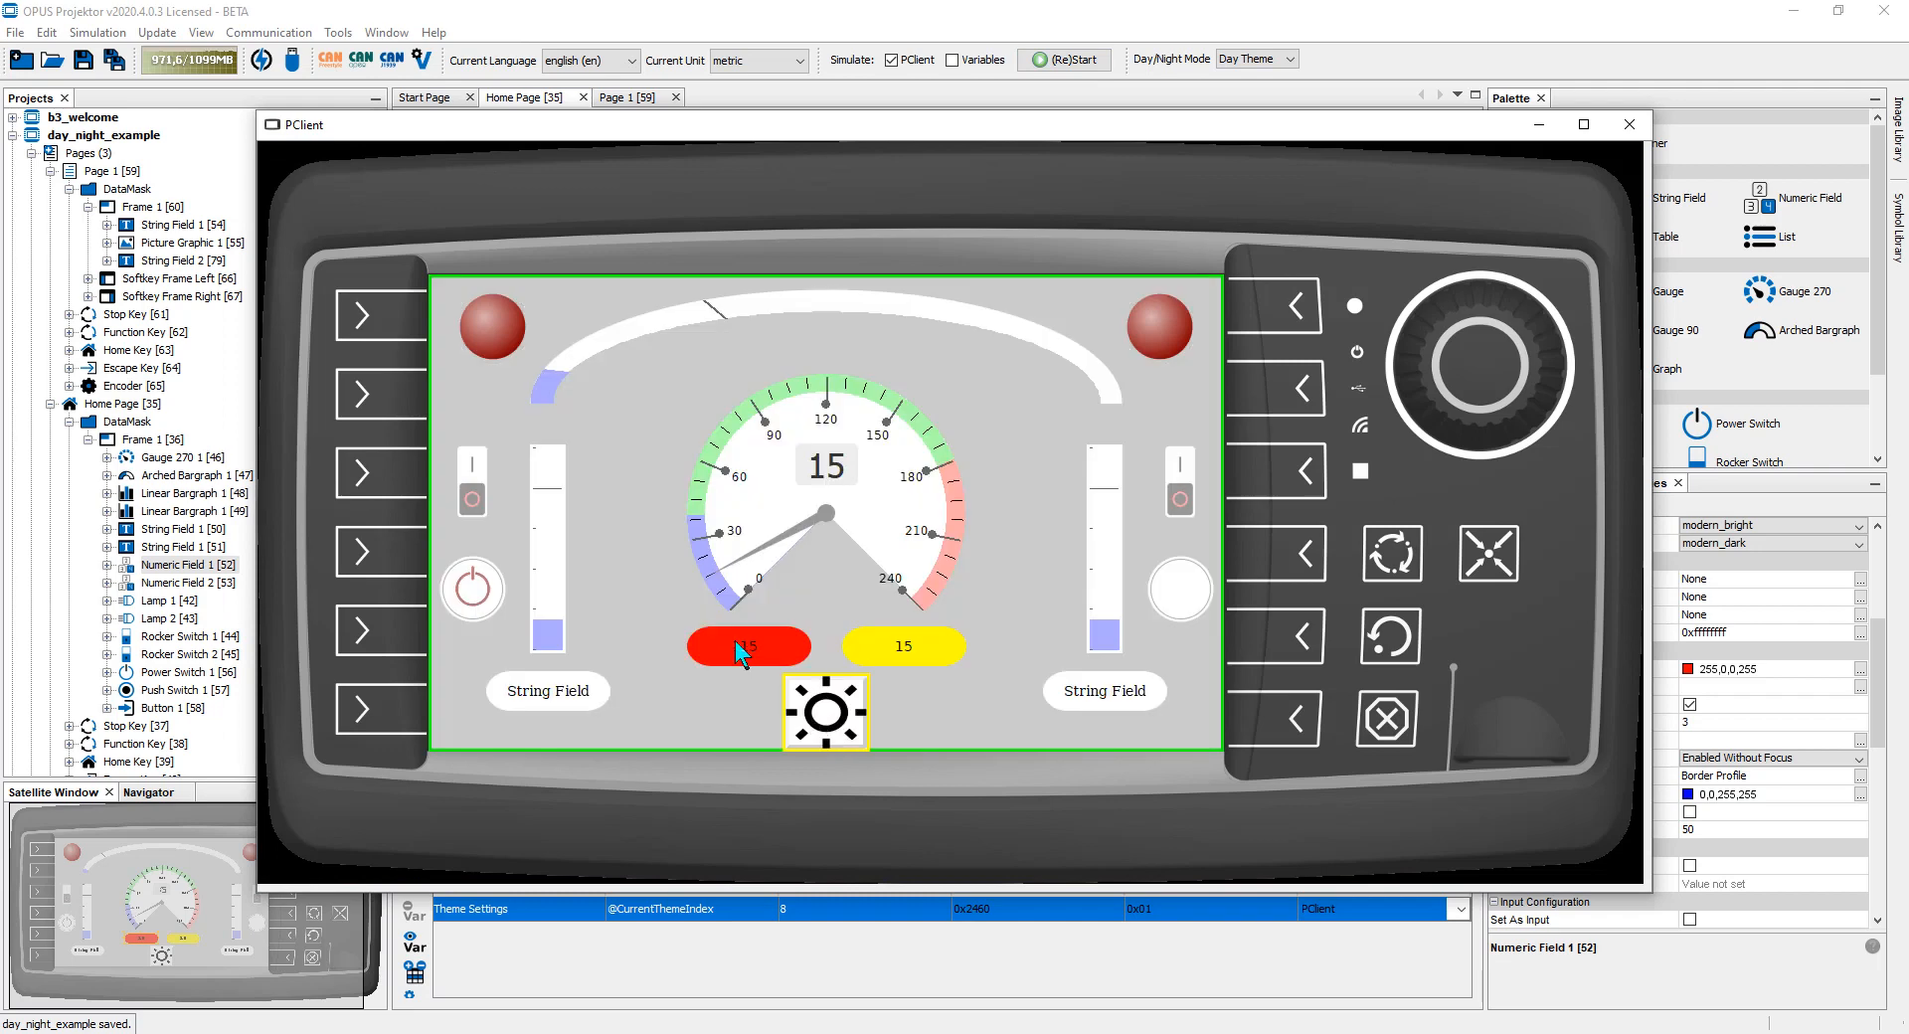
left_click(832, 714)
left_click(1628, 125)
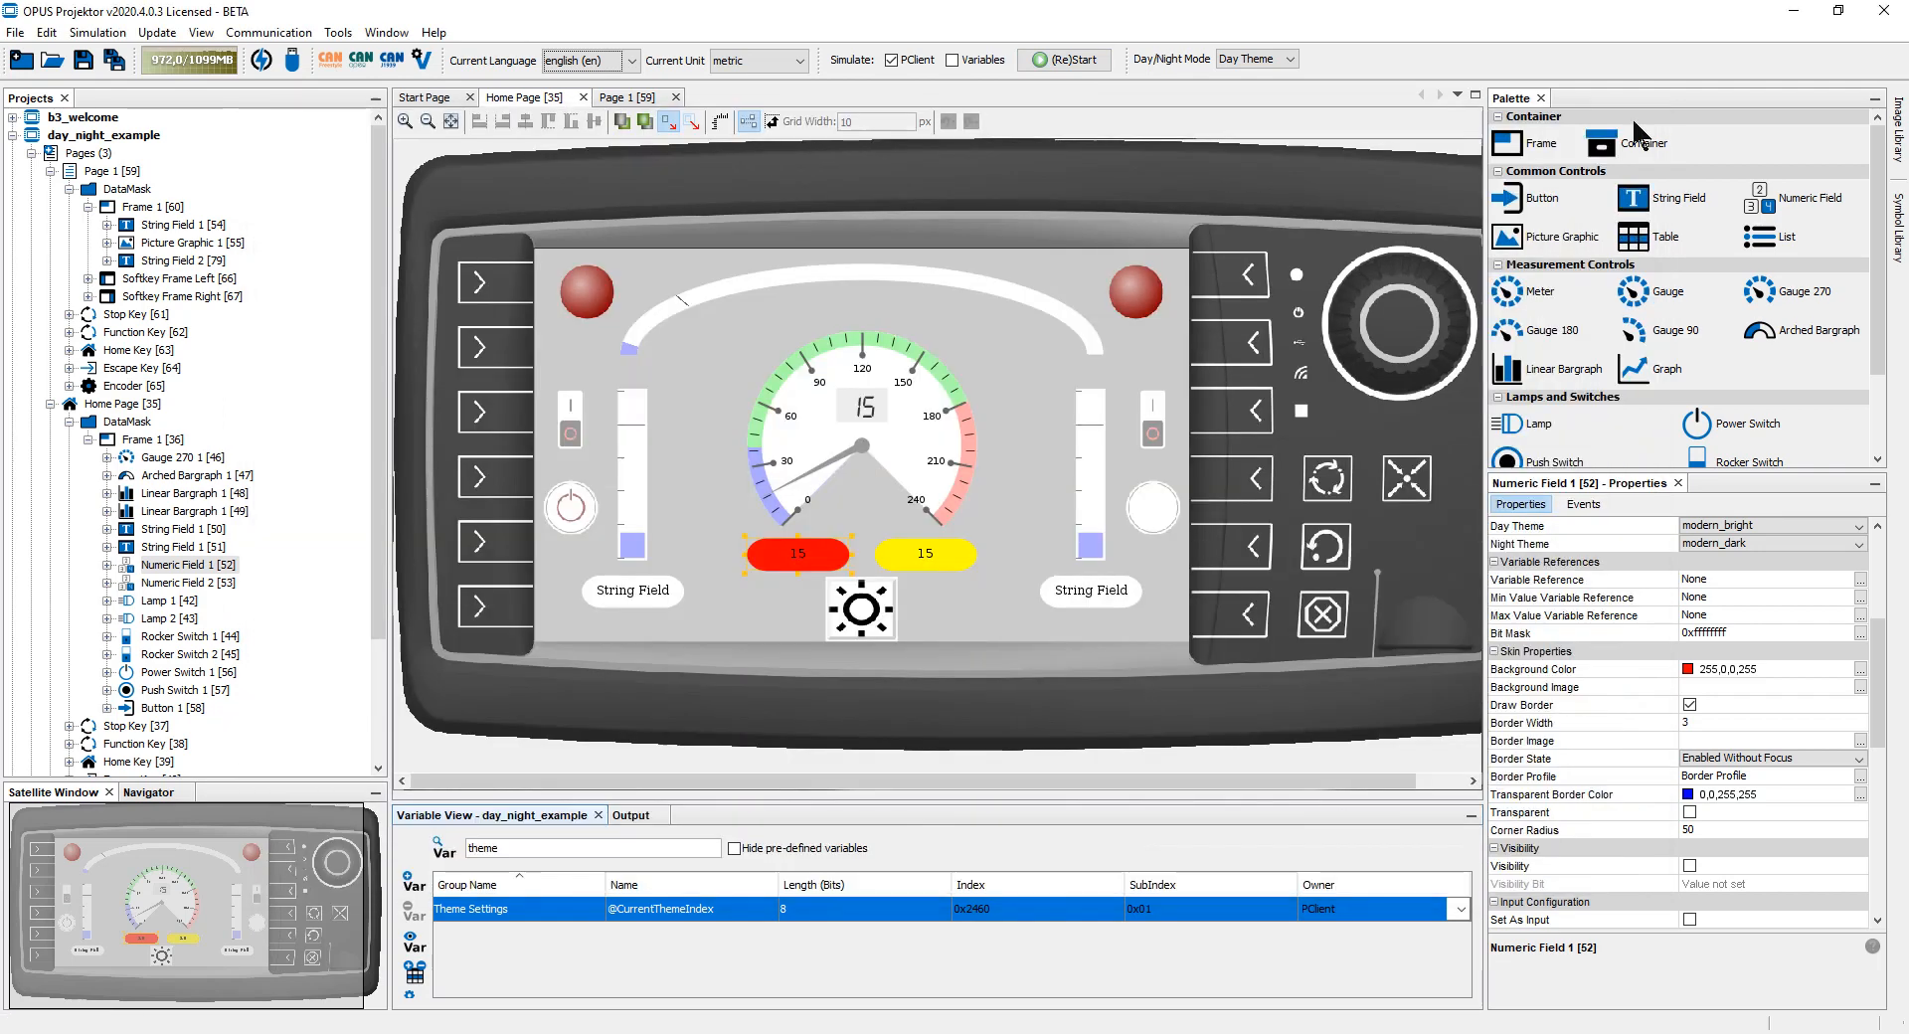
- Switch the editor to Night Theme and set Numeric Field 1's background color to purple (102,0,102)
left_click(1255, 58)
left_click(1255, 91)
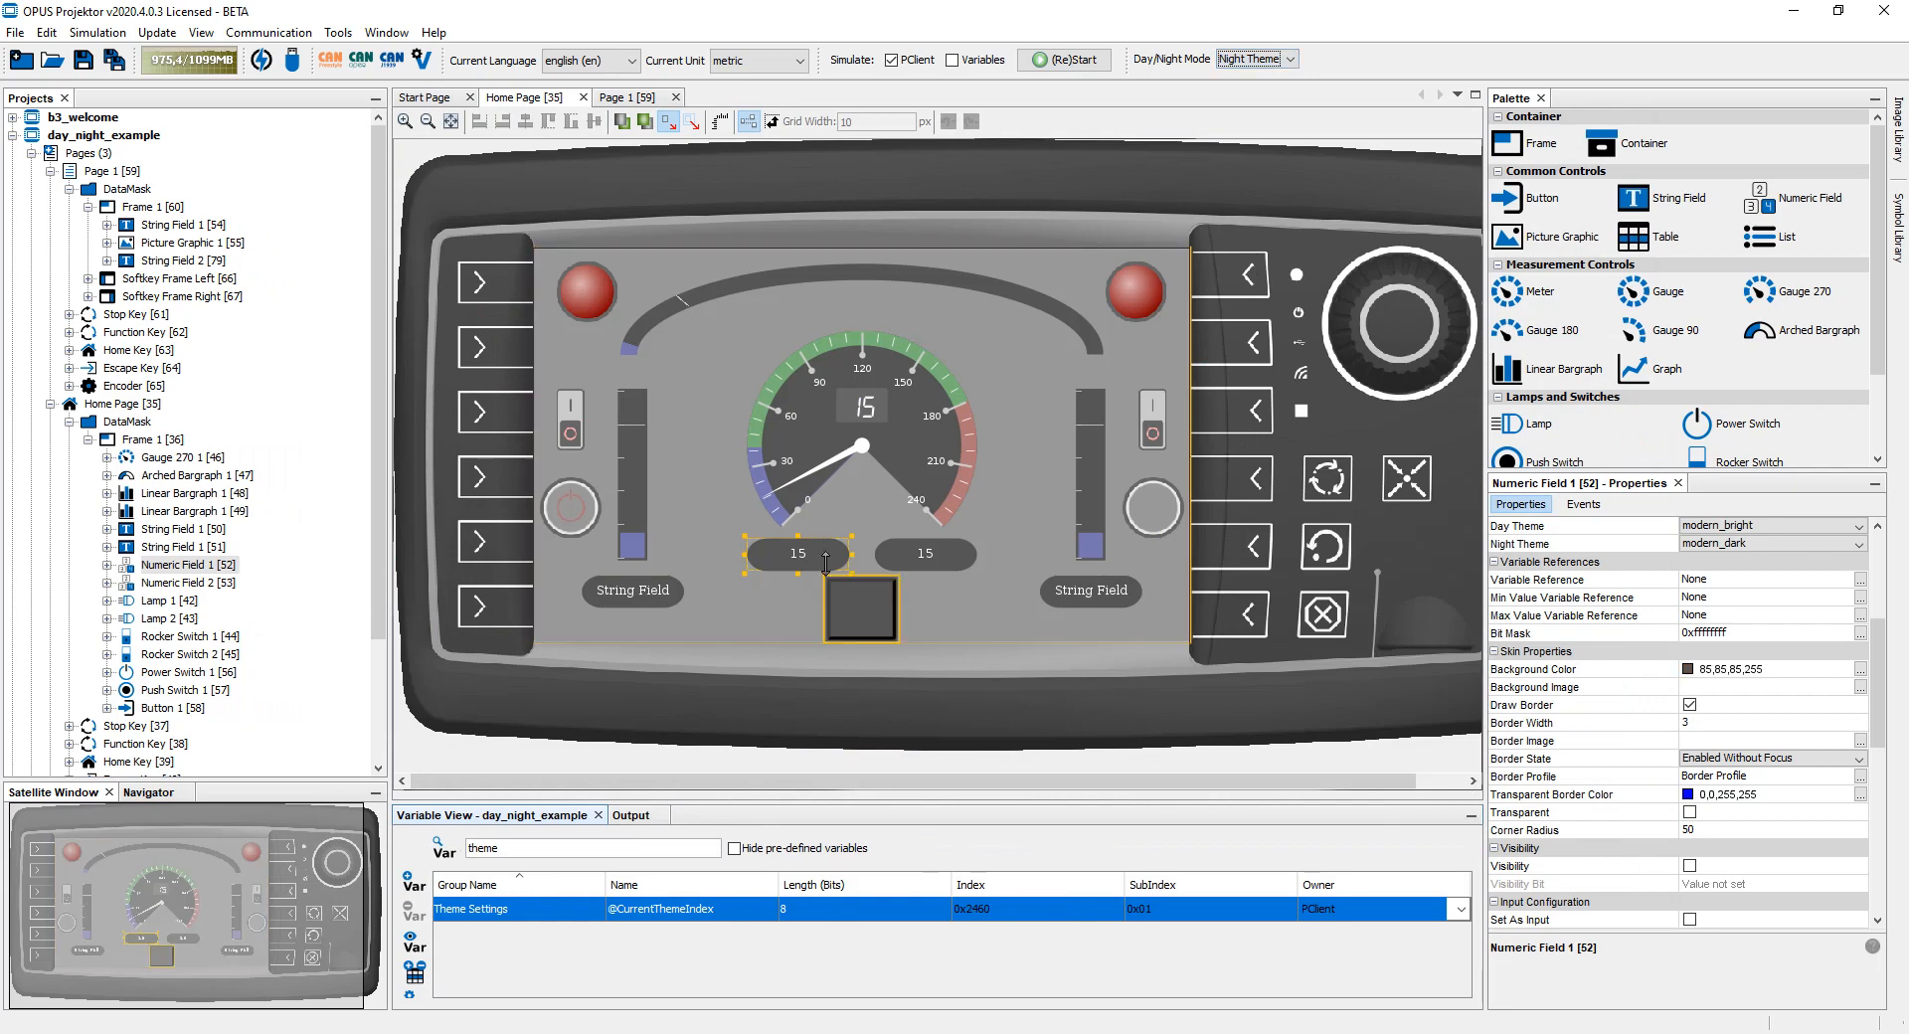
scroll(1785, 687, "down", 1)
left_click(1860, 616)
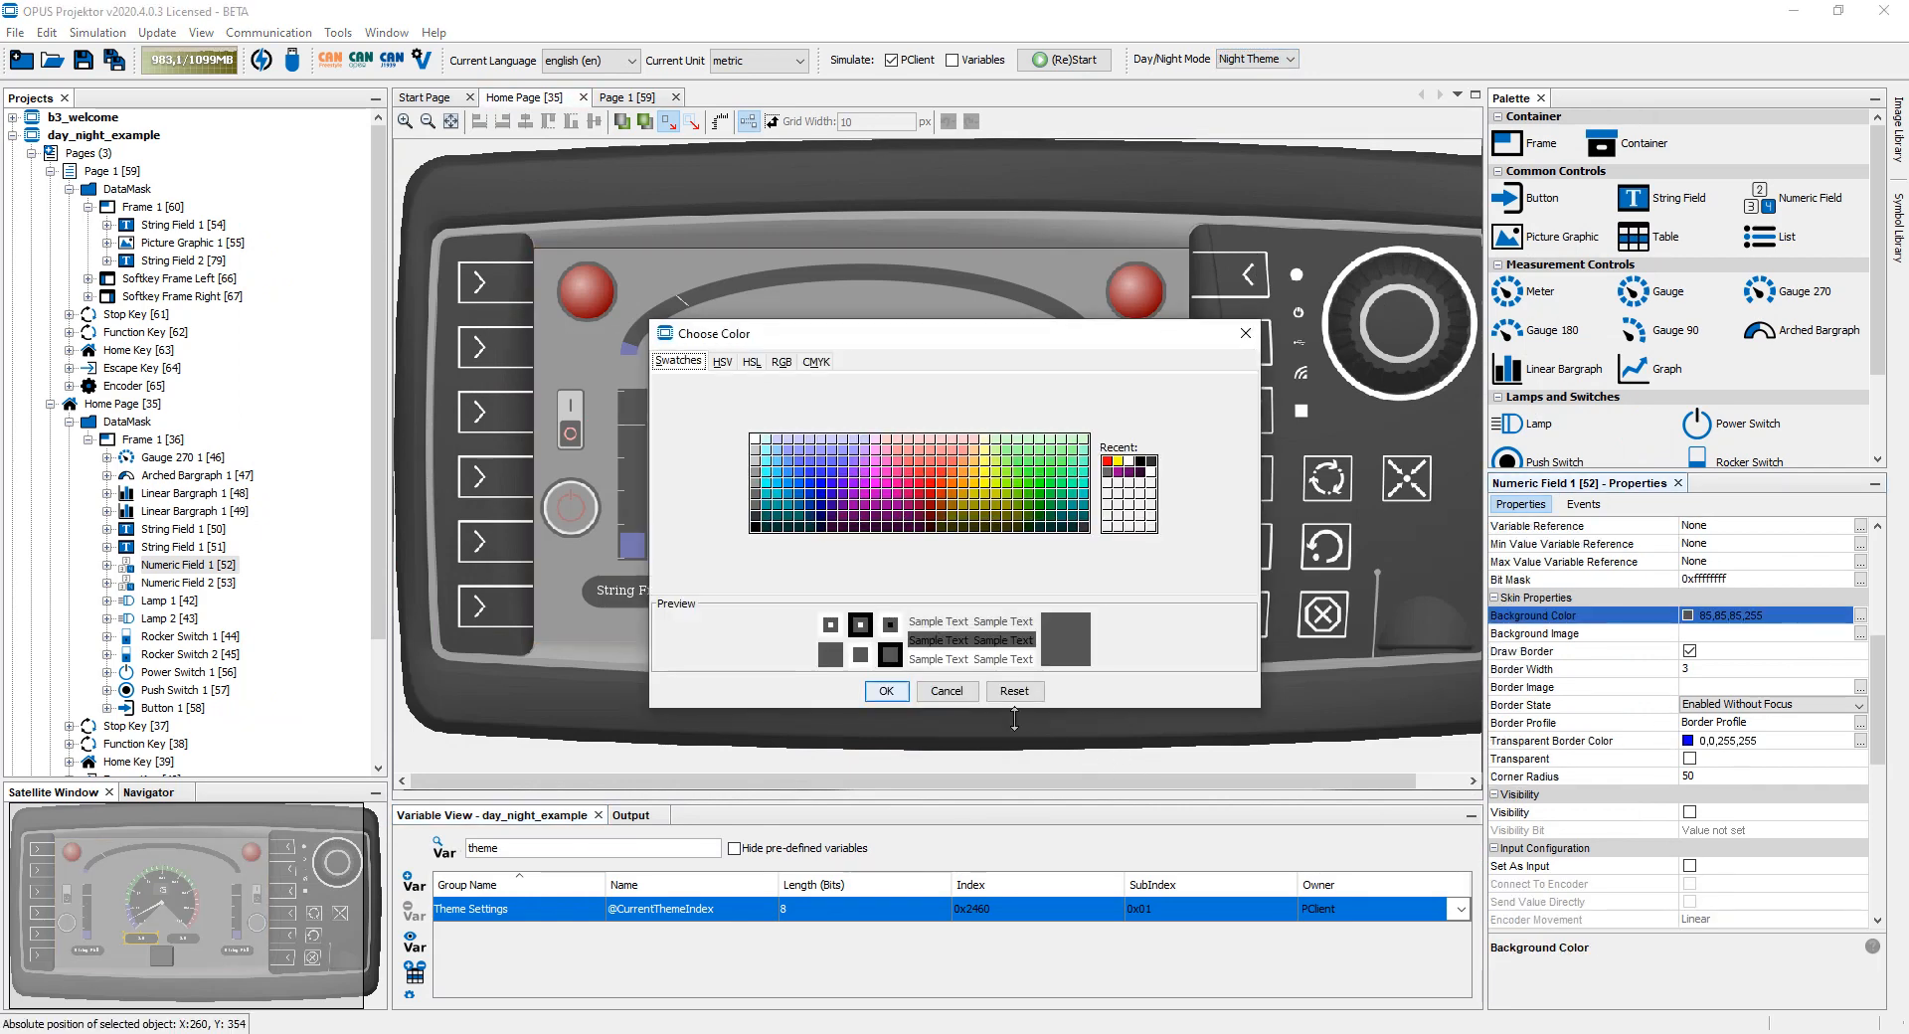
left_click(875, 515)
left_click(884, 691)
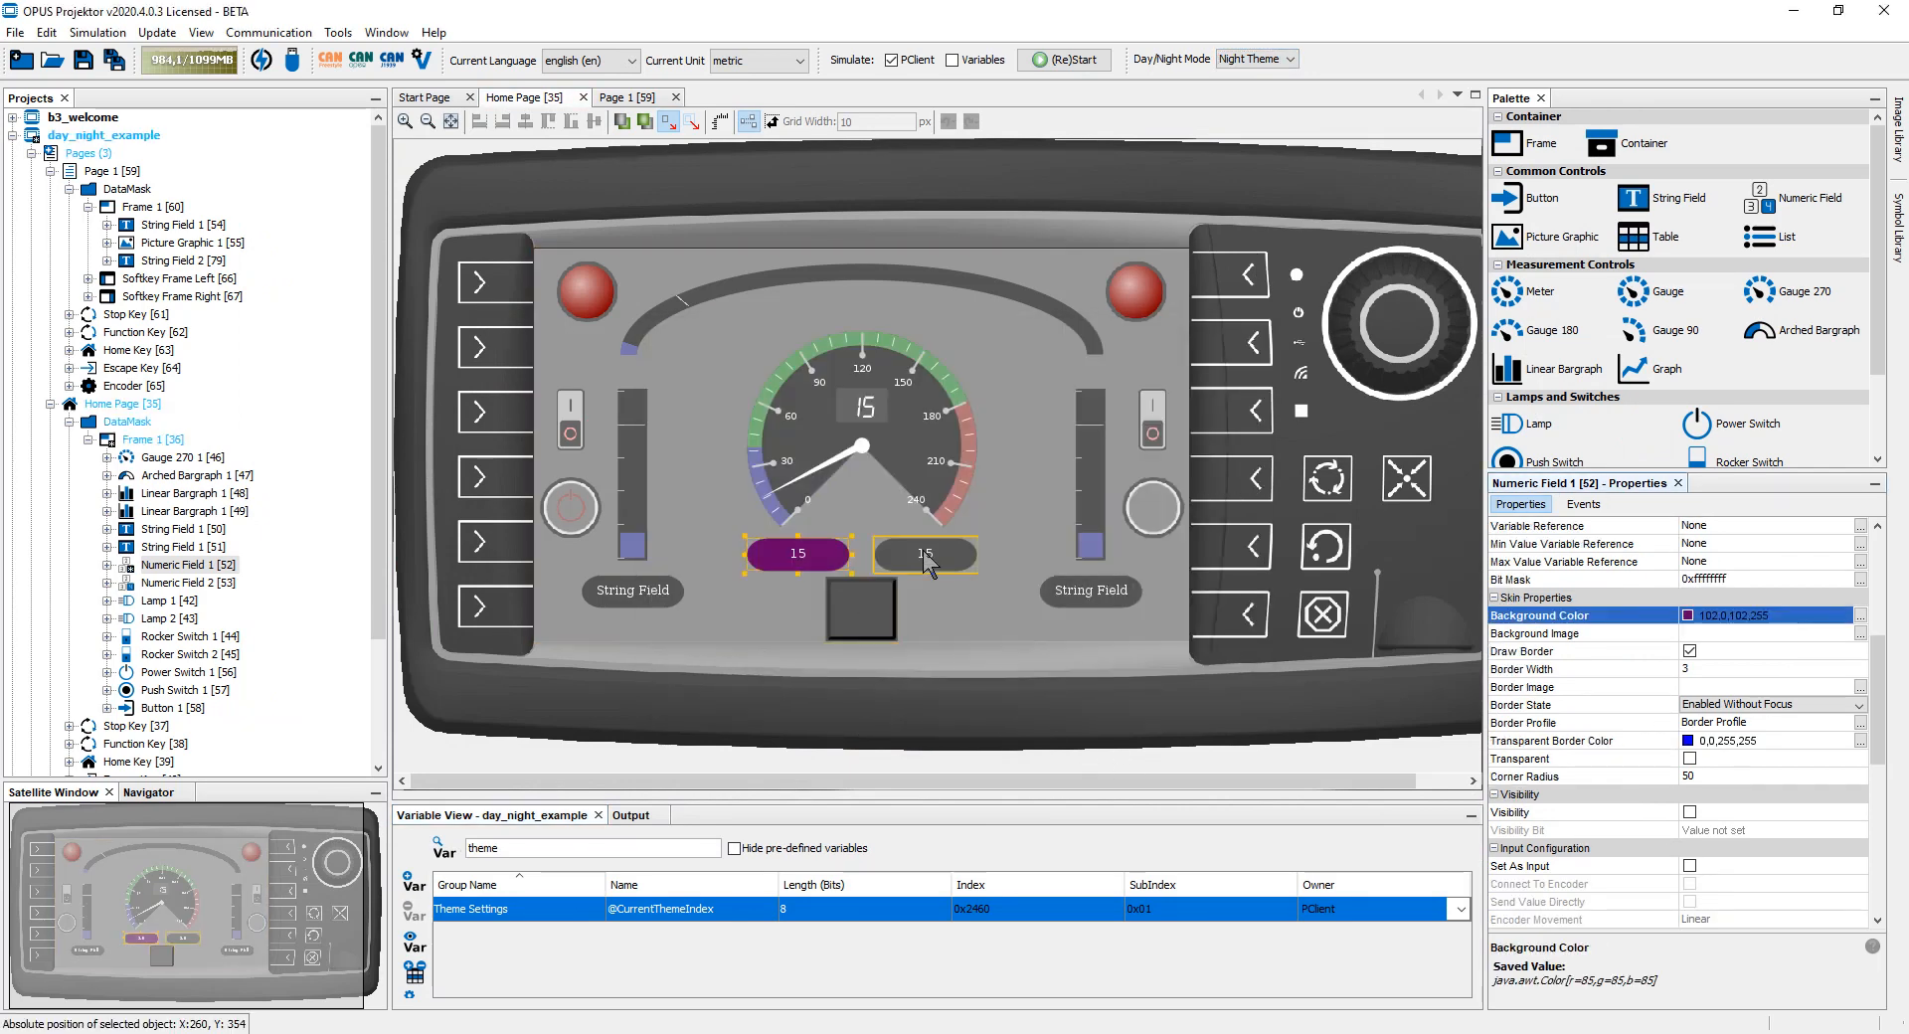
- Set the night theme background color of Numeric Field 2 to dark teal (0,102,102)
left_click(924, 551)
left_click(1859, 616)
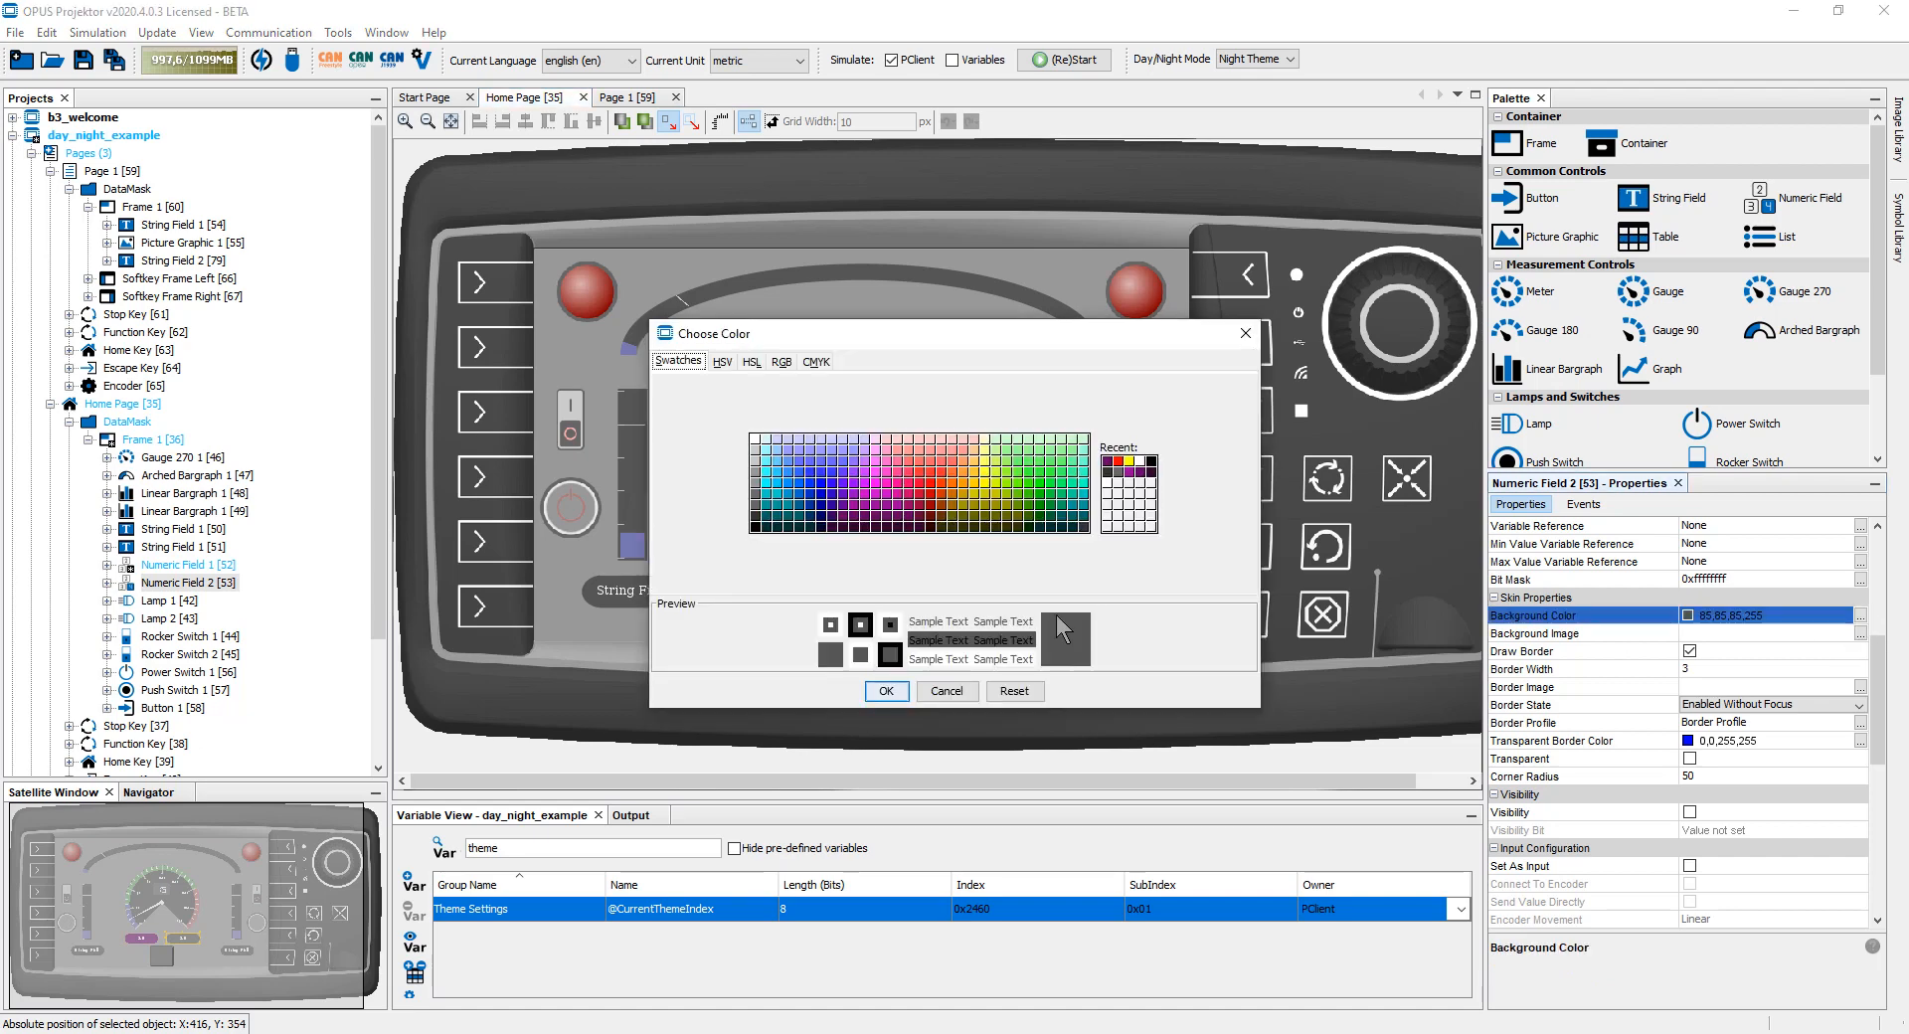
left_click(1080, 526)
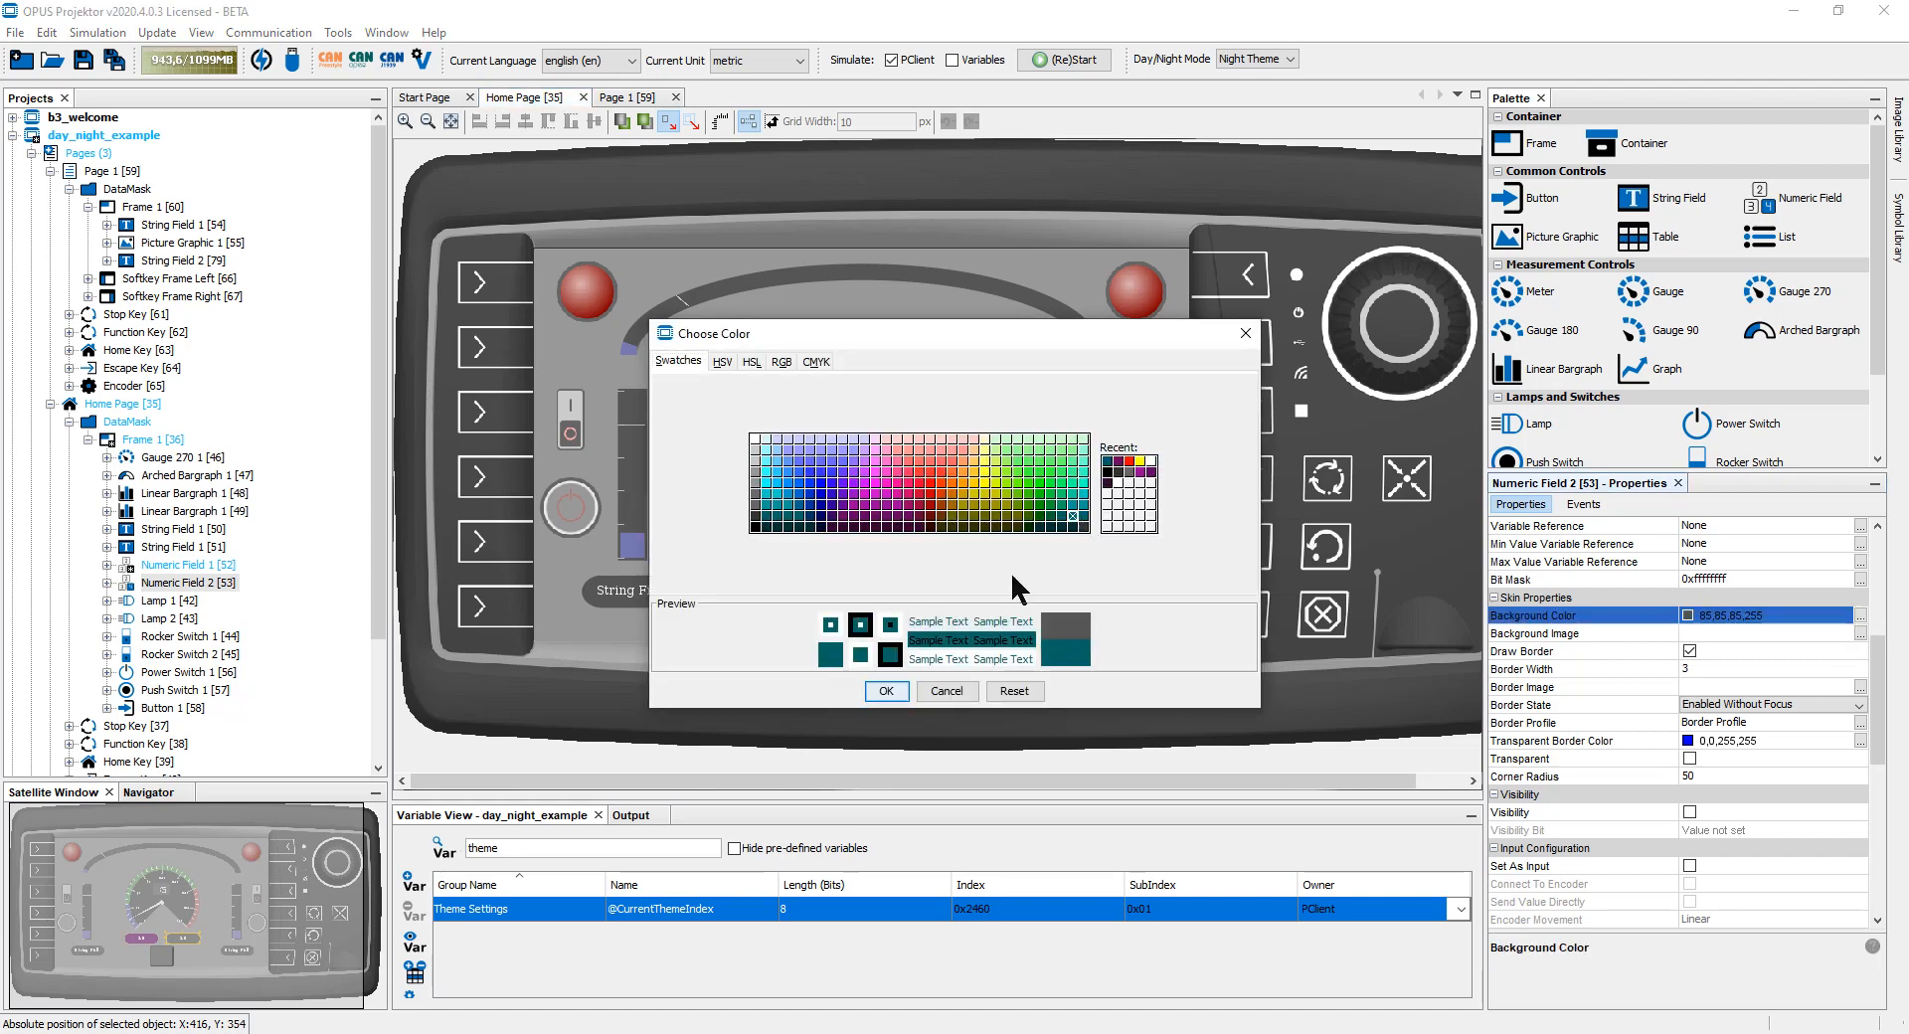
left_click(885, 692)
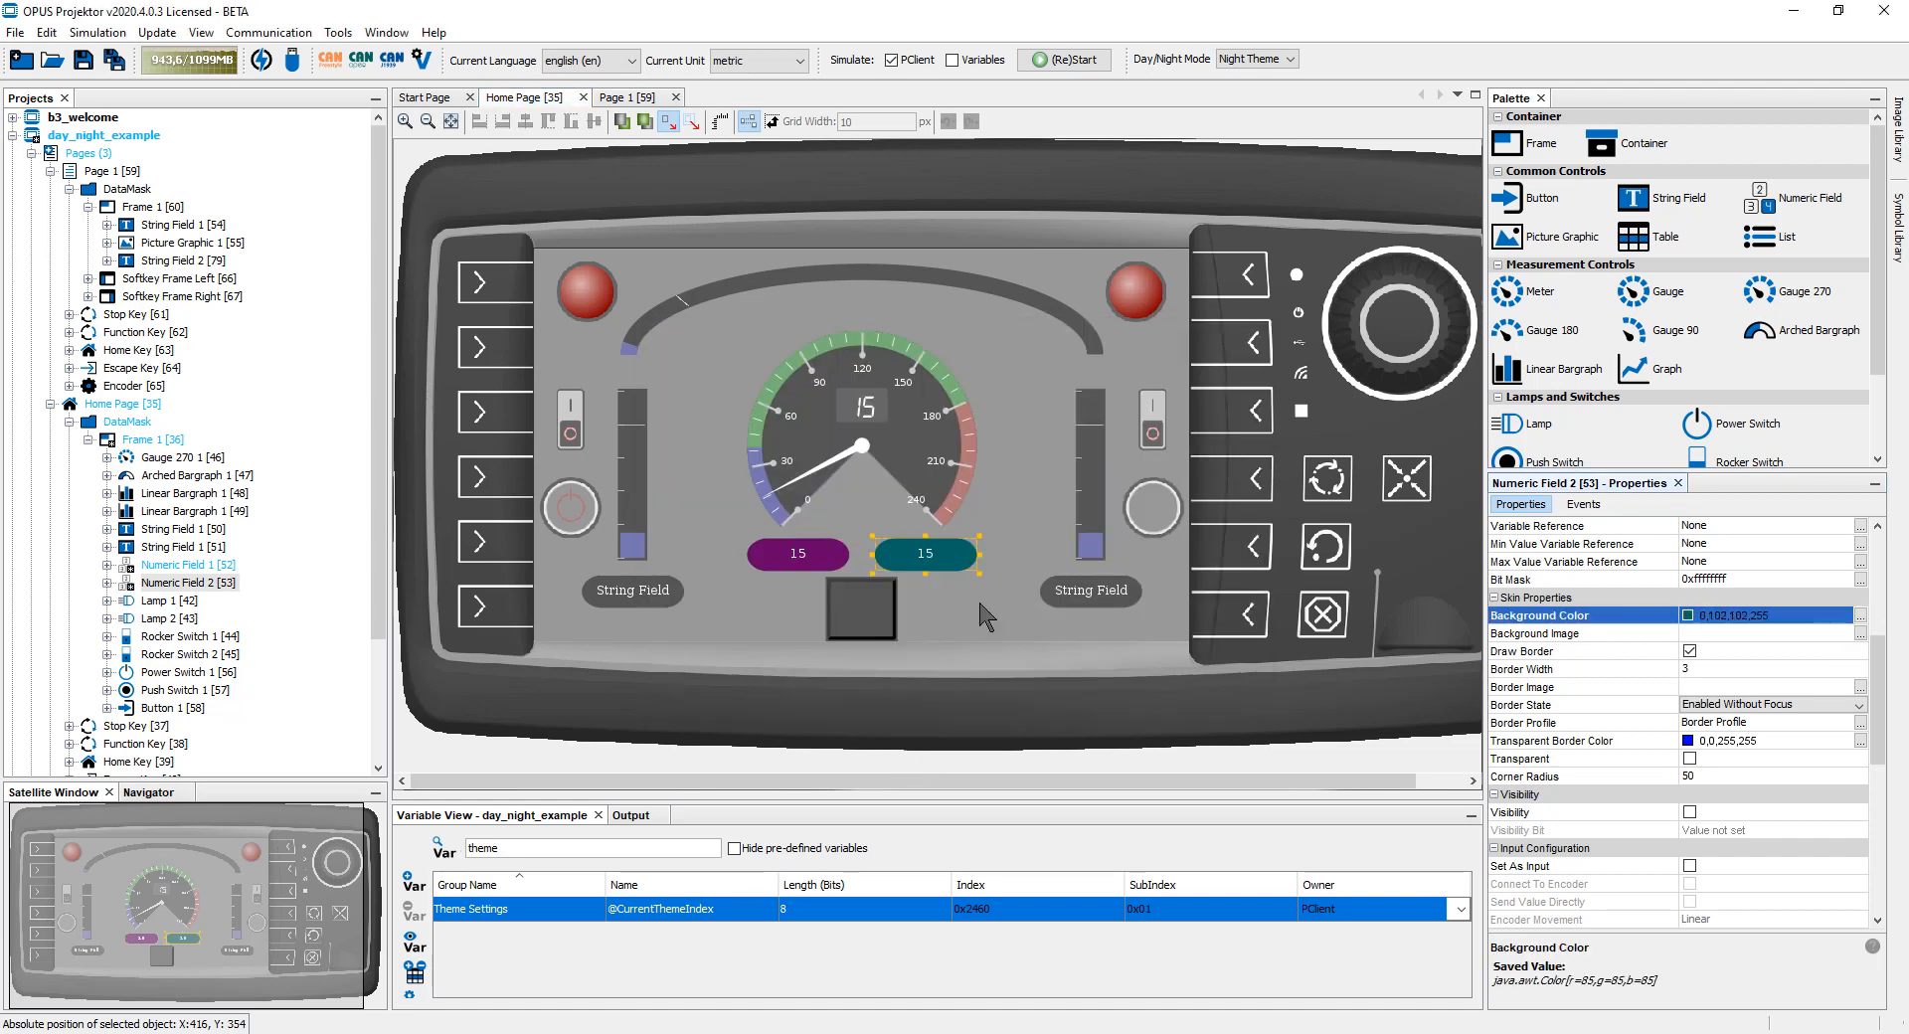
- Test both numeric fields' day and night colors in the PClient simulation with the sun/moon button, and return to the Home Page frame
left_click(1062, 60)
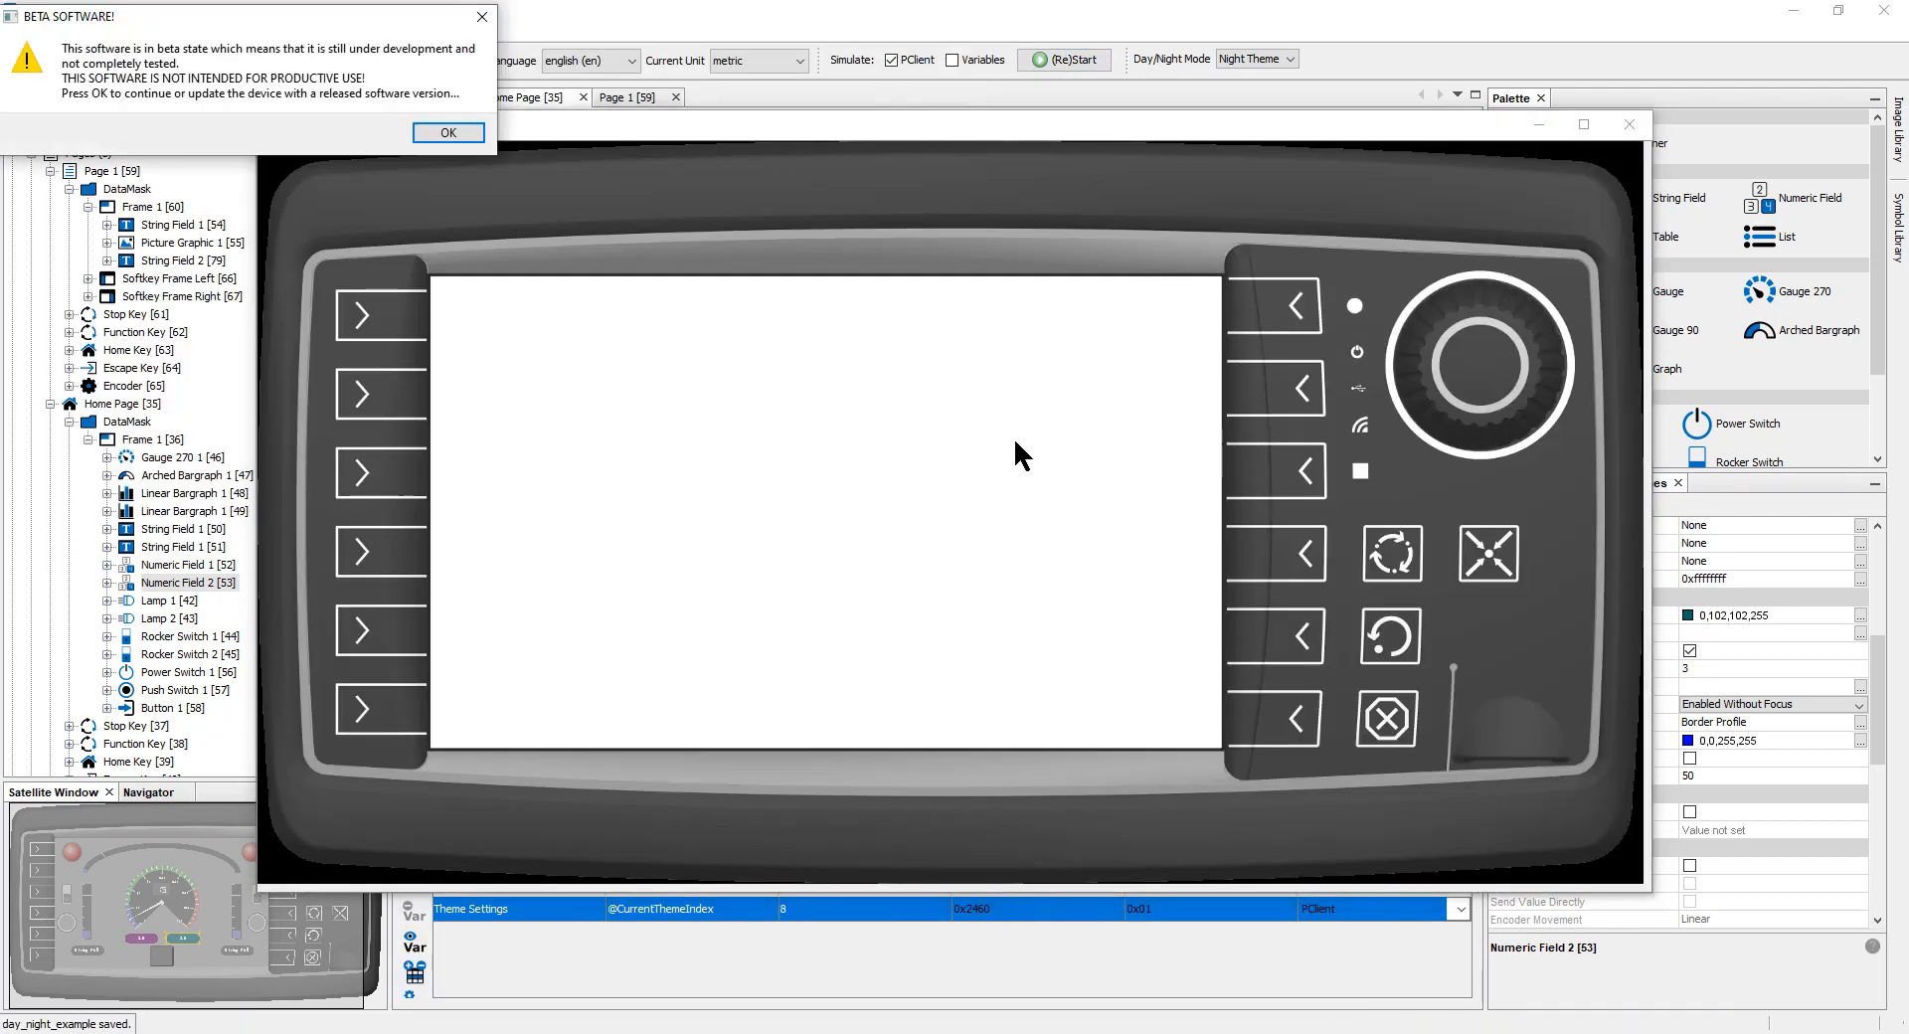
left_click(442, 132)
left_click(844, 732)
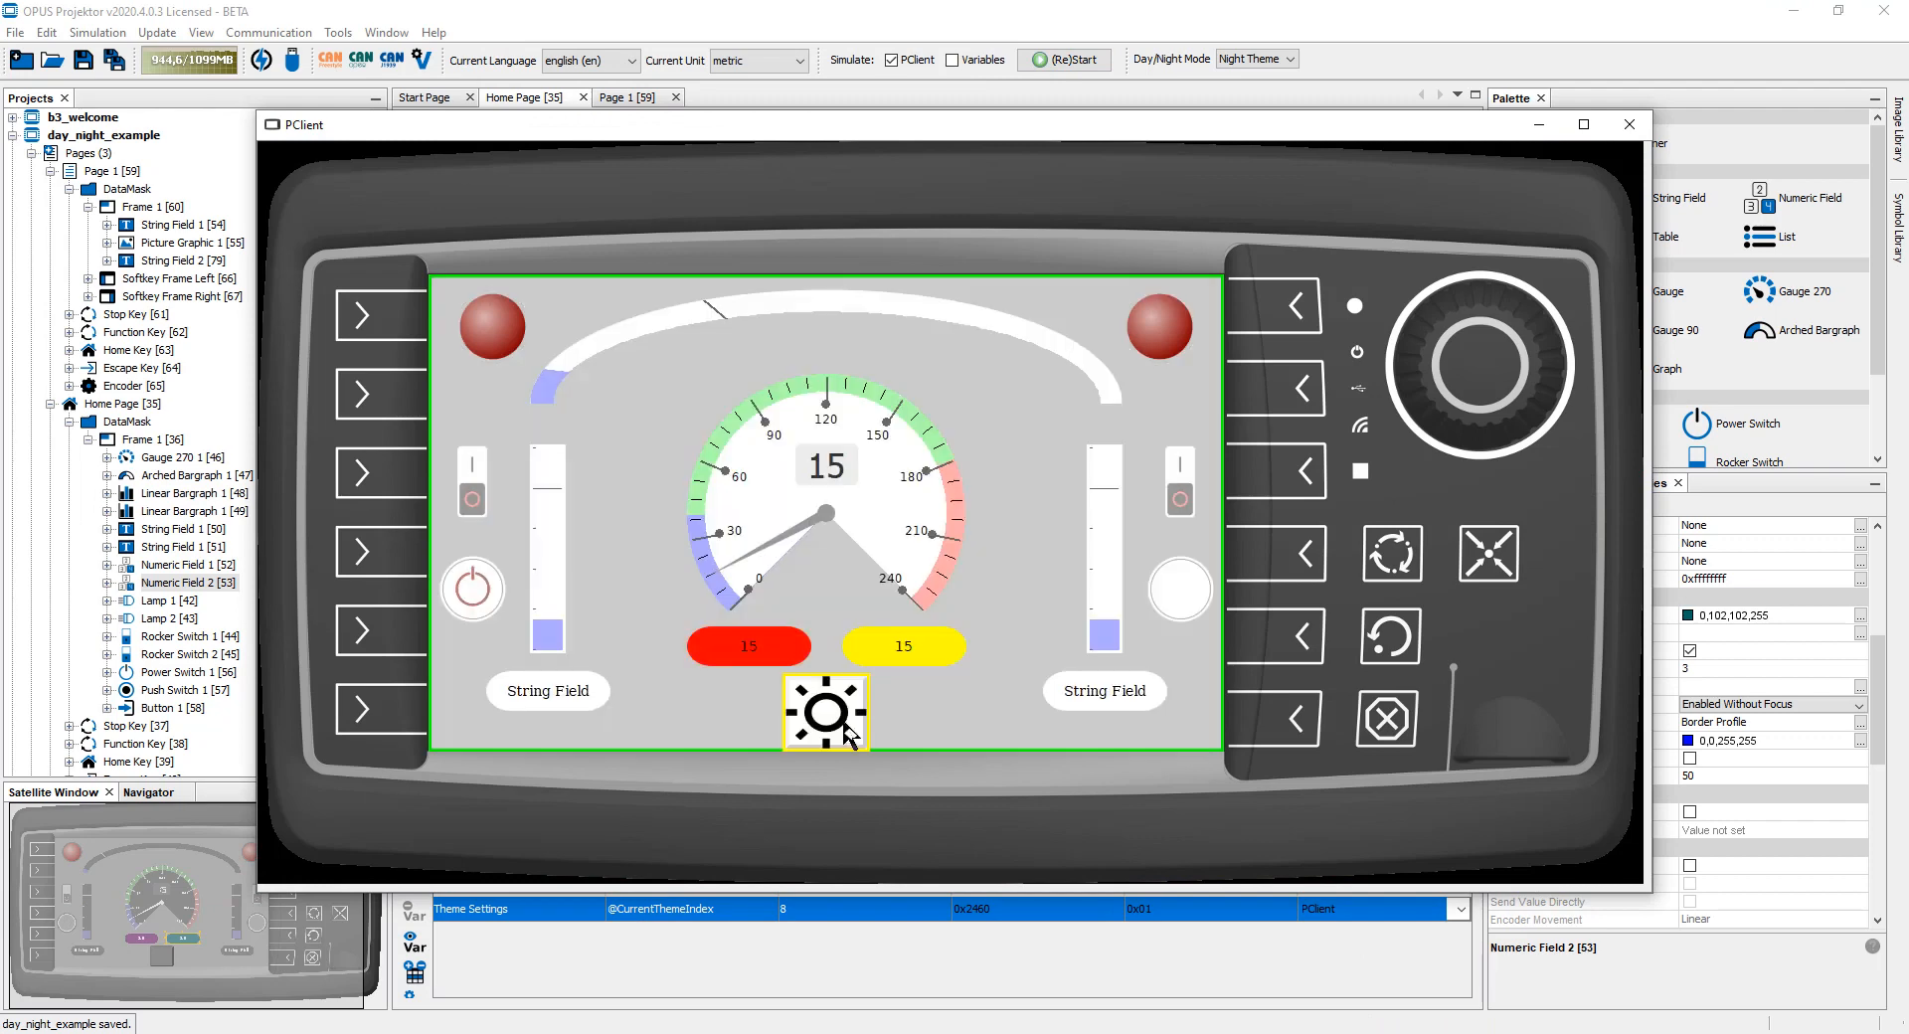
left_click(832, 738)
left_click(827, 743)
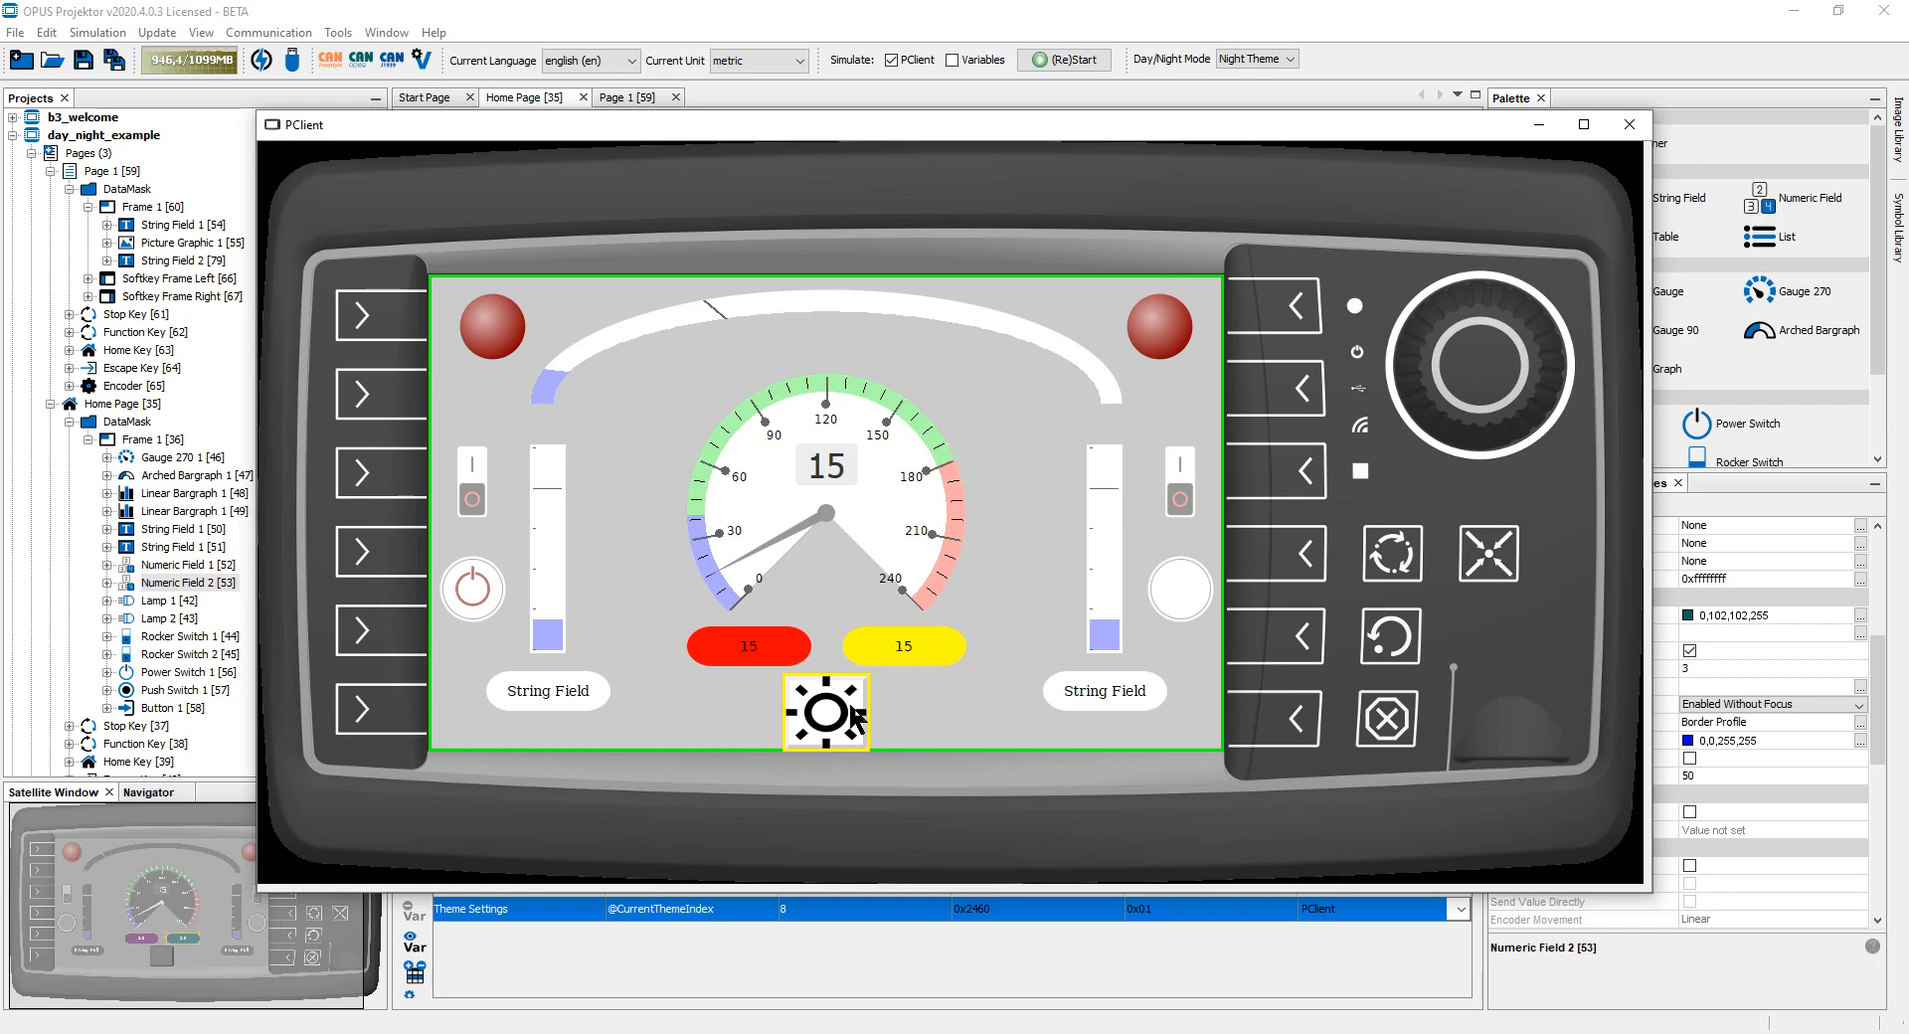
left_click(1629, 124)
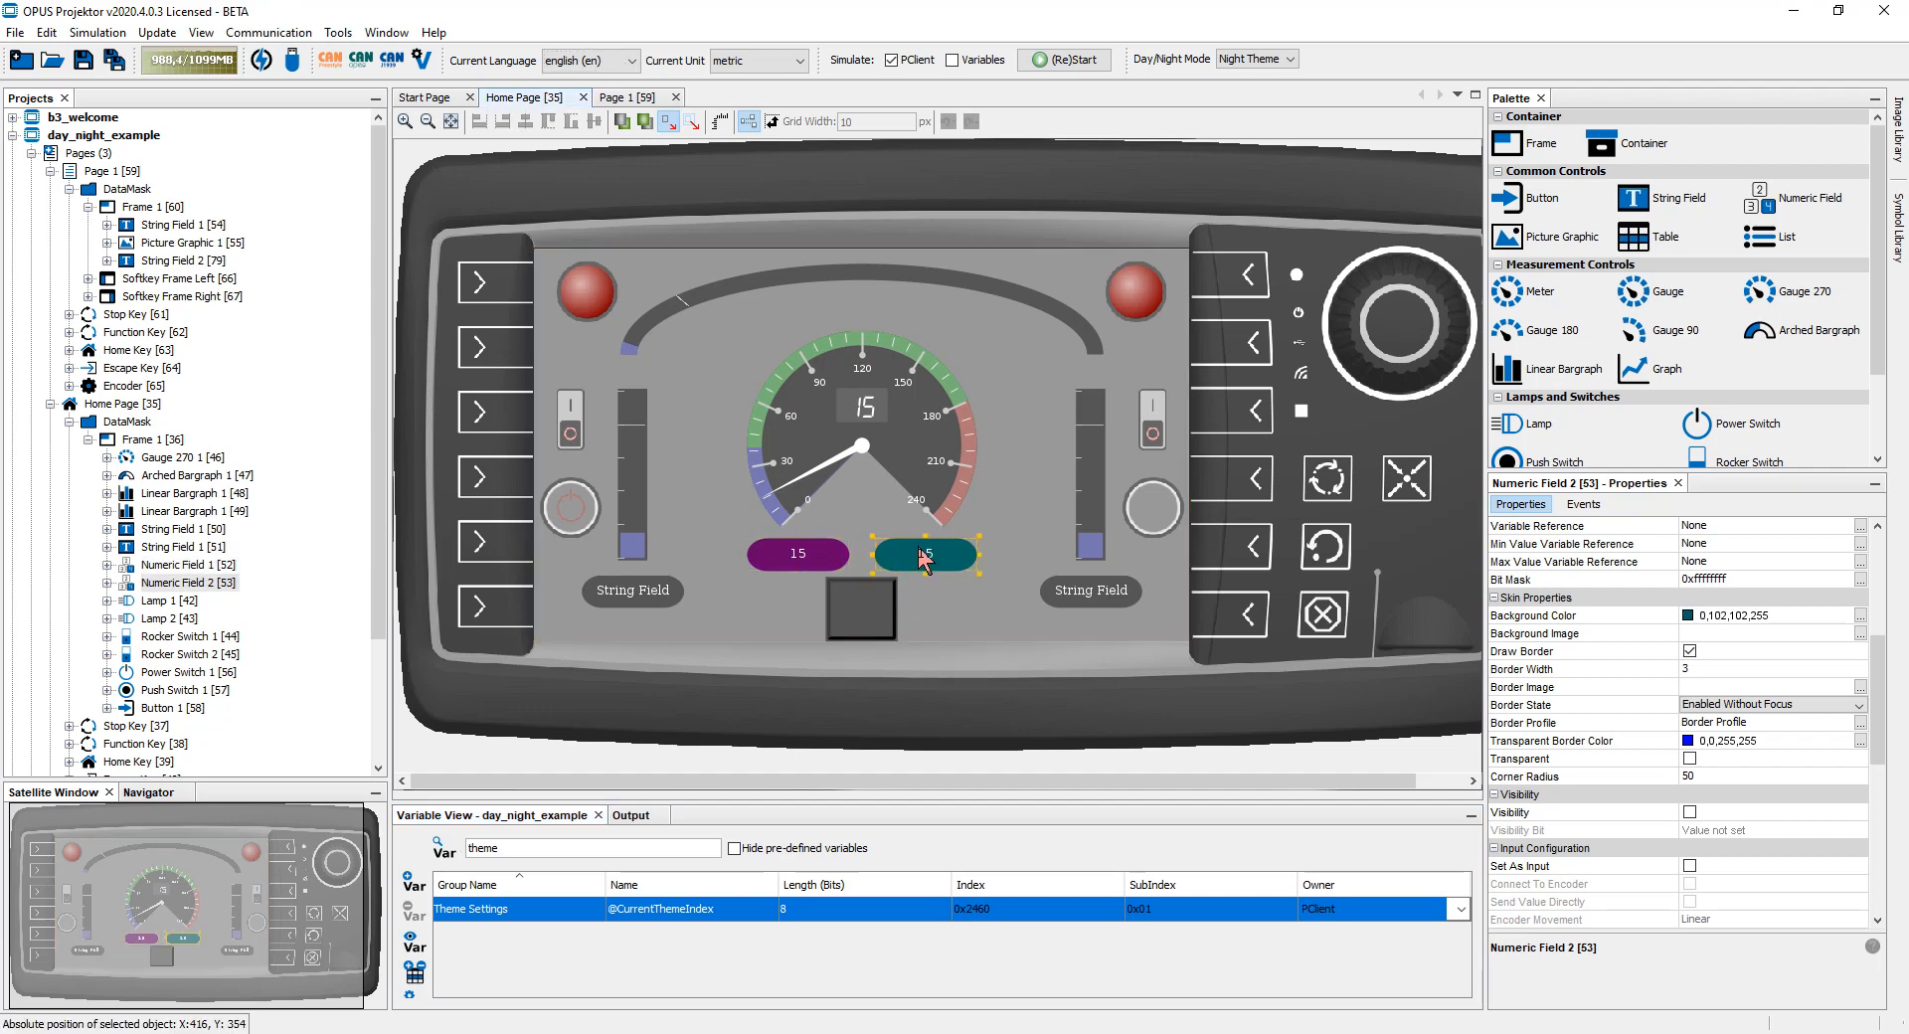
left_click(1000, 637)
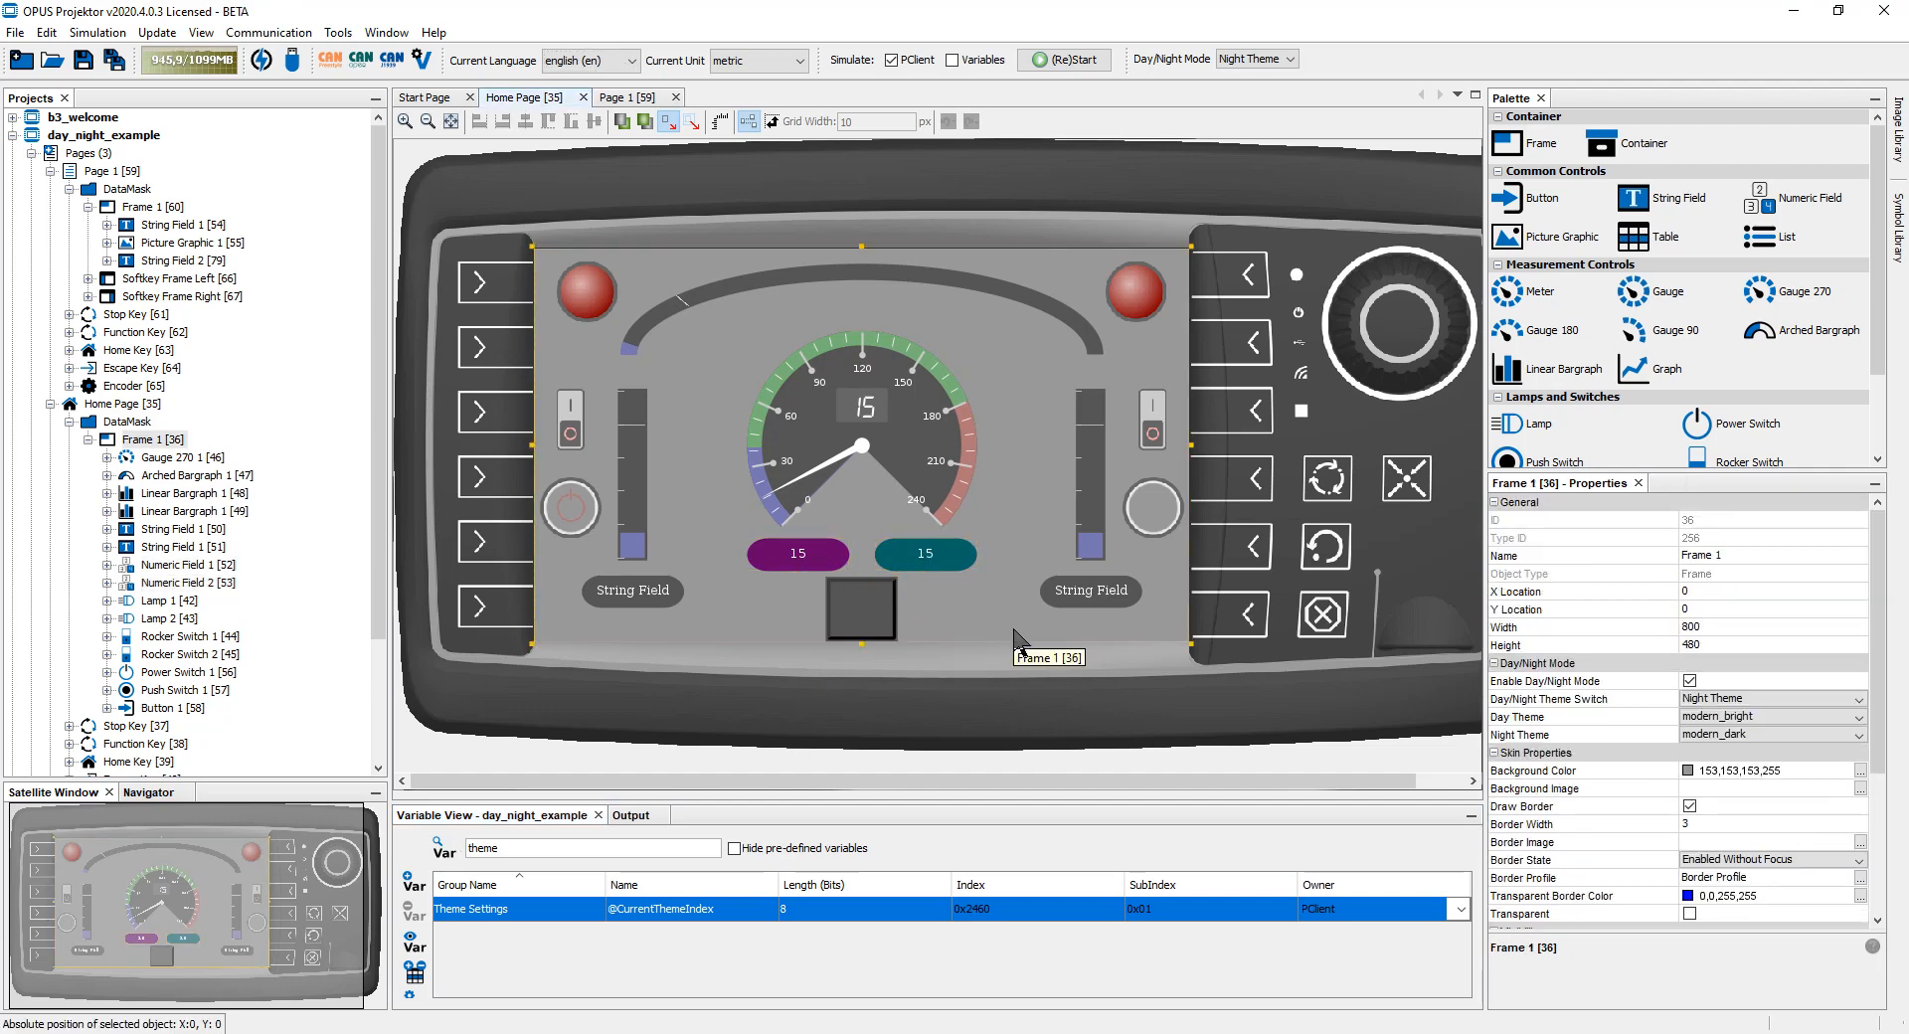